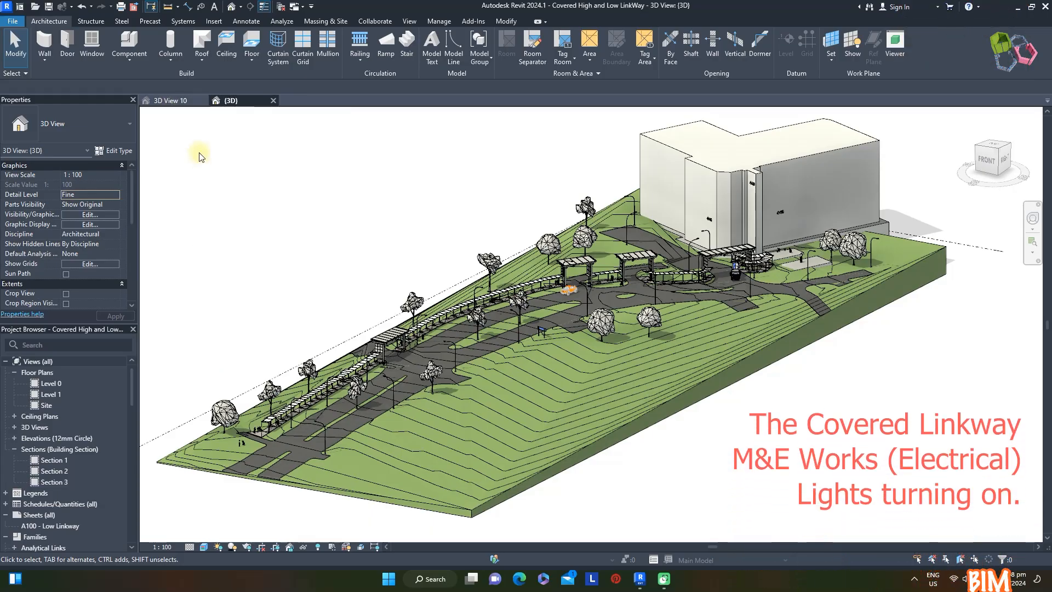
Switch to 3D View 10 and create a new family from the Metric Lighting Fixture template
left_click(169, 102)
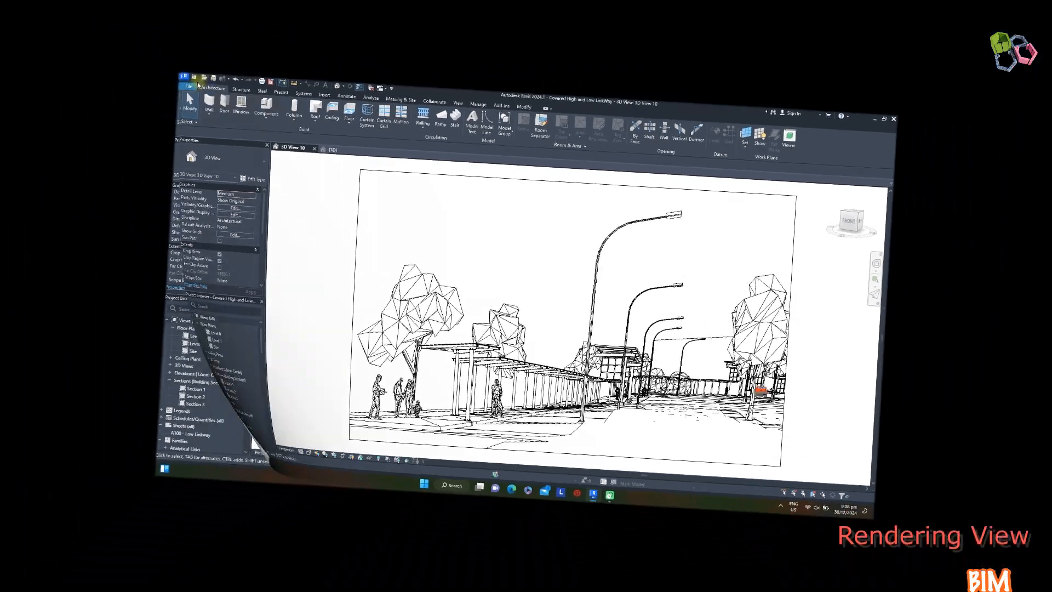
left_click(13, 21)
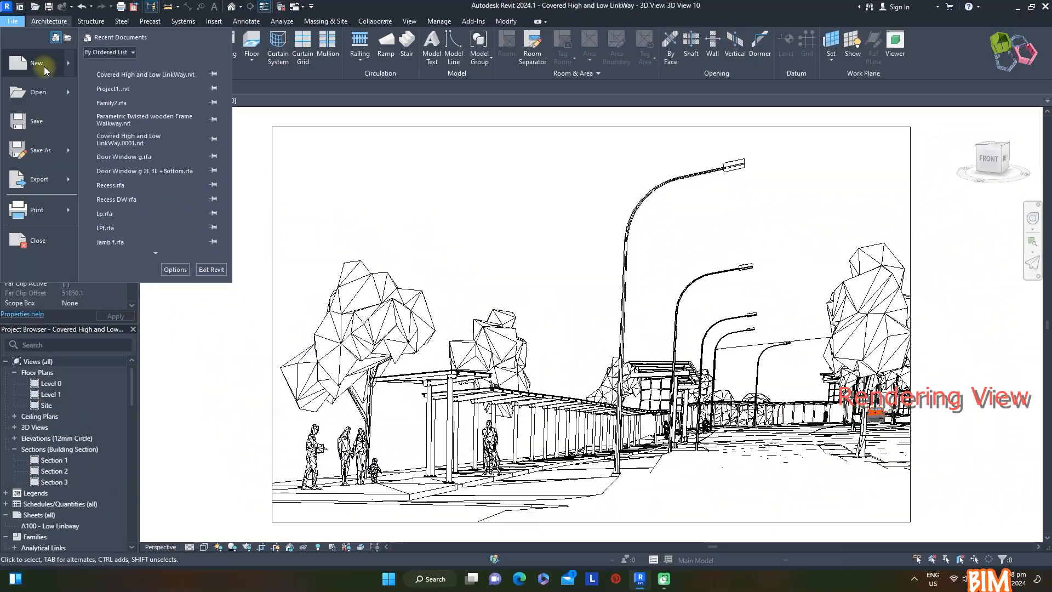
mouse_move(222, 123)
left_click(267, 145)
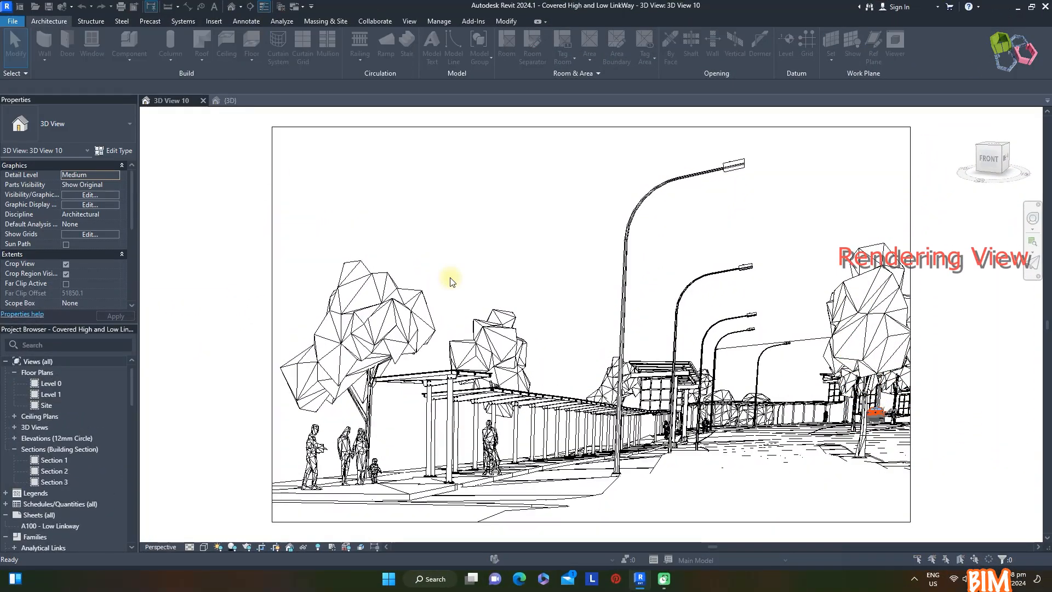
scroll(430, 284, "down", 1)
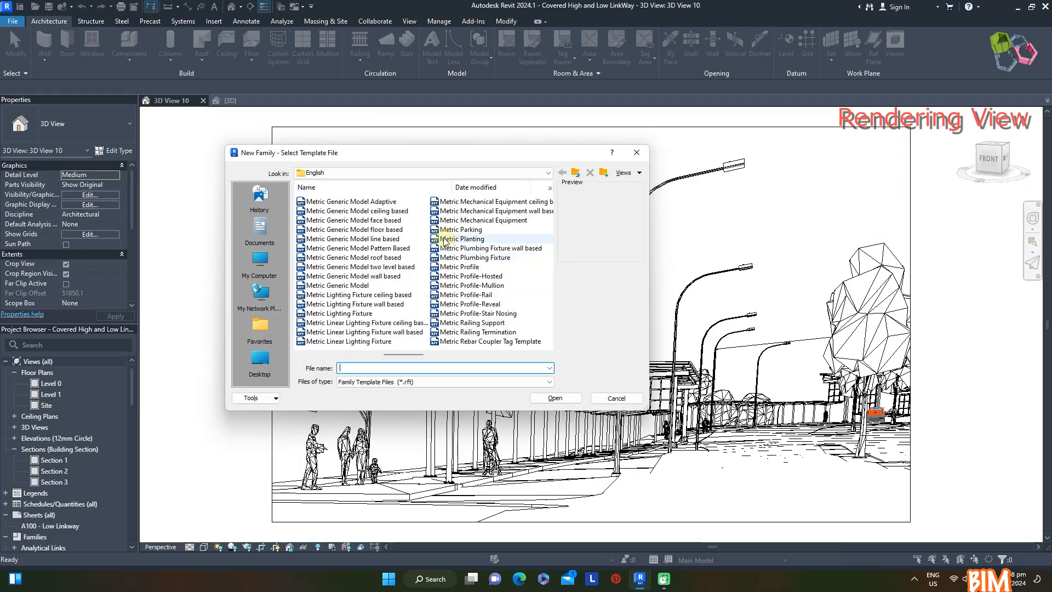
left_click(366, 315)
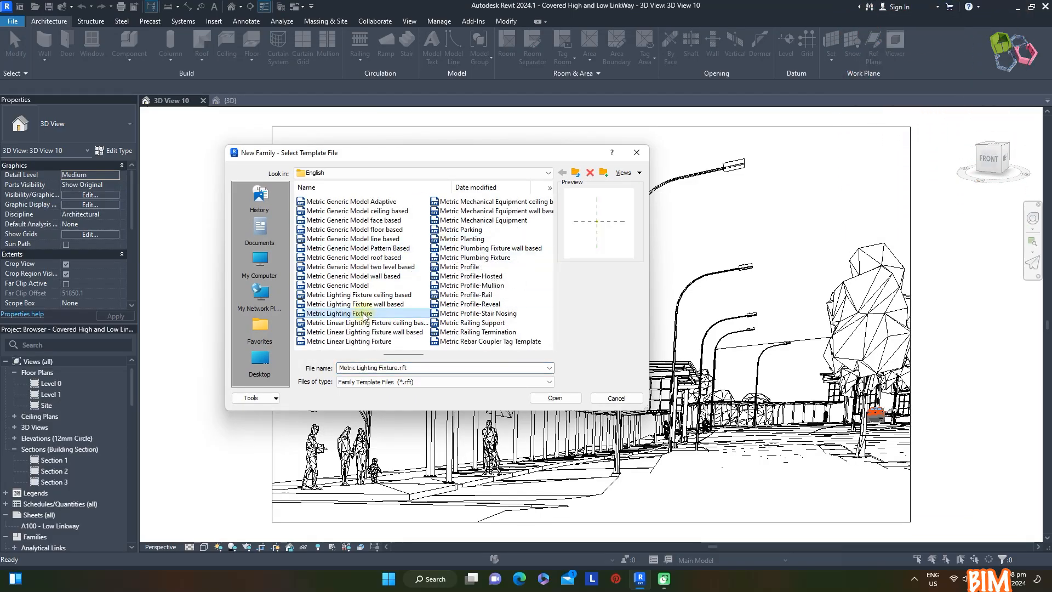
left_click(555, 398)
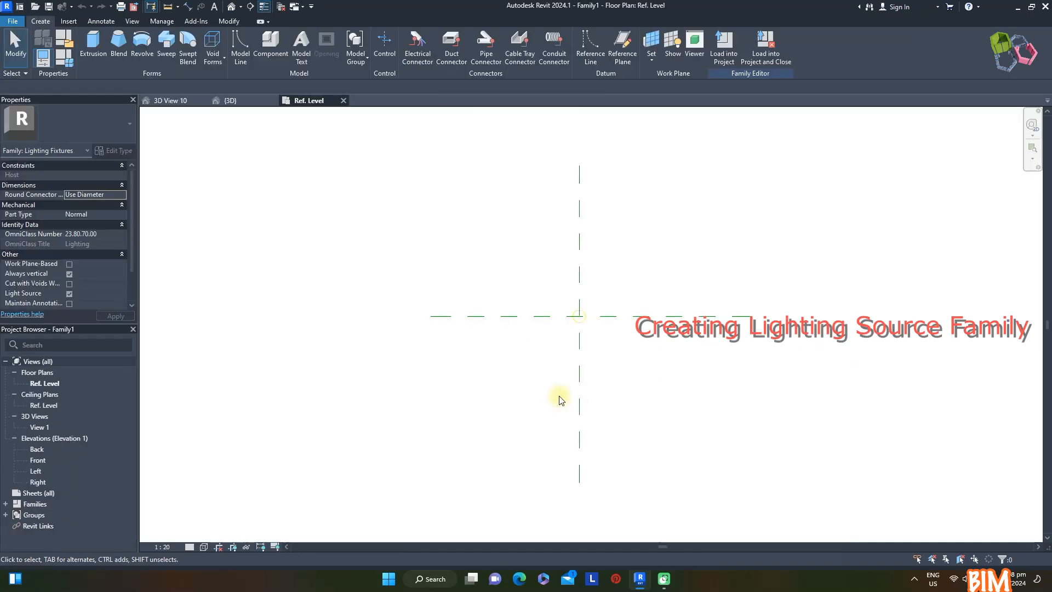
Open the left elevation and dimension the height from the reference level to the light source's horizontal reference plane
scroll(607, 327, "up", 2)
scroll(610, 331, "down", 2)
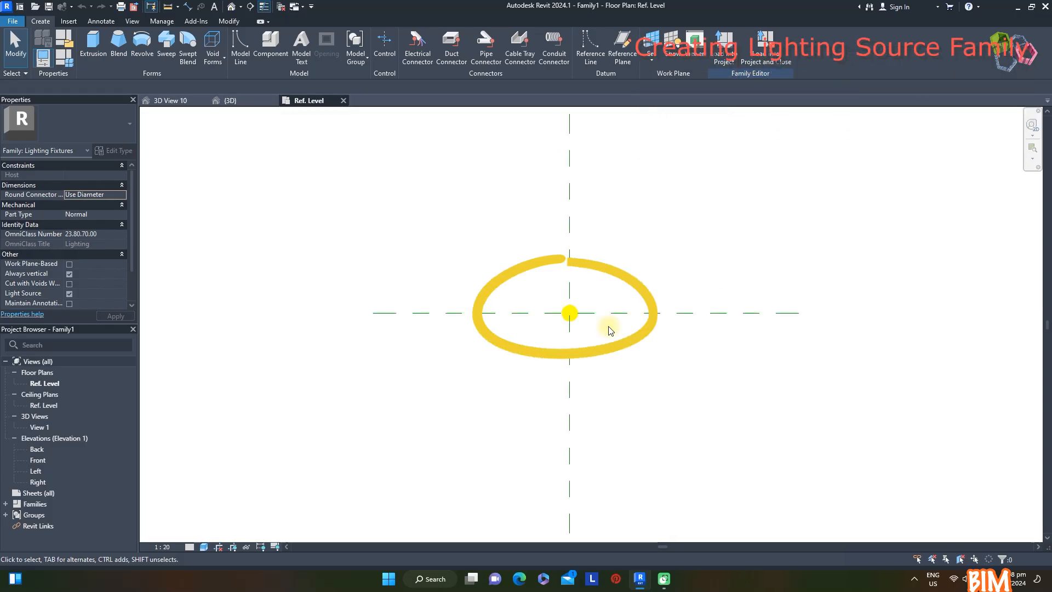
scroll(610, 330, "up", 1)
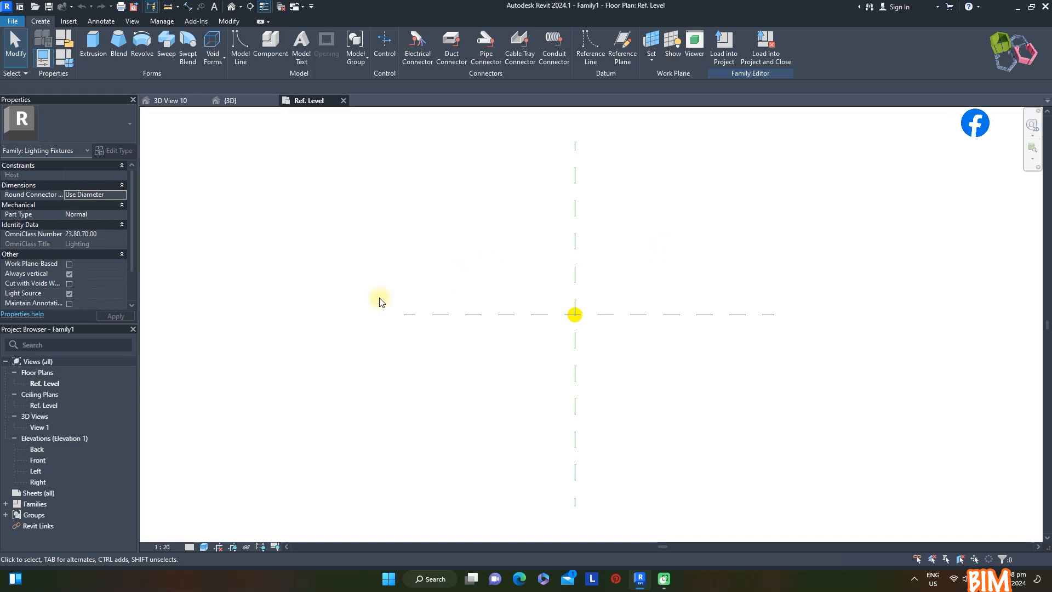
double_click(36, 472)
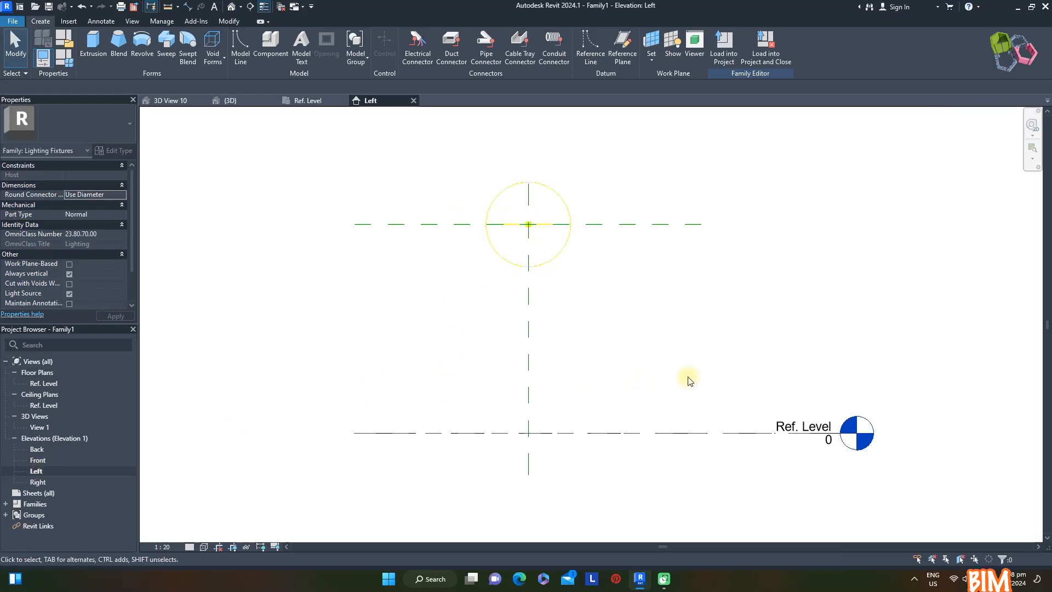
key("d")
key("i")
left_click(445, 224)
left_click(455, 433)
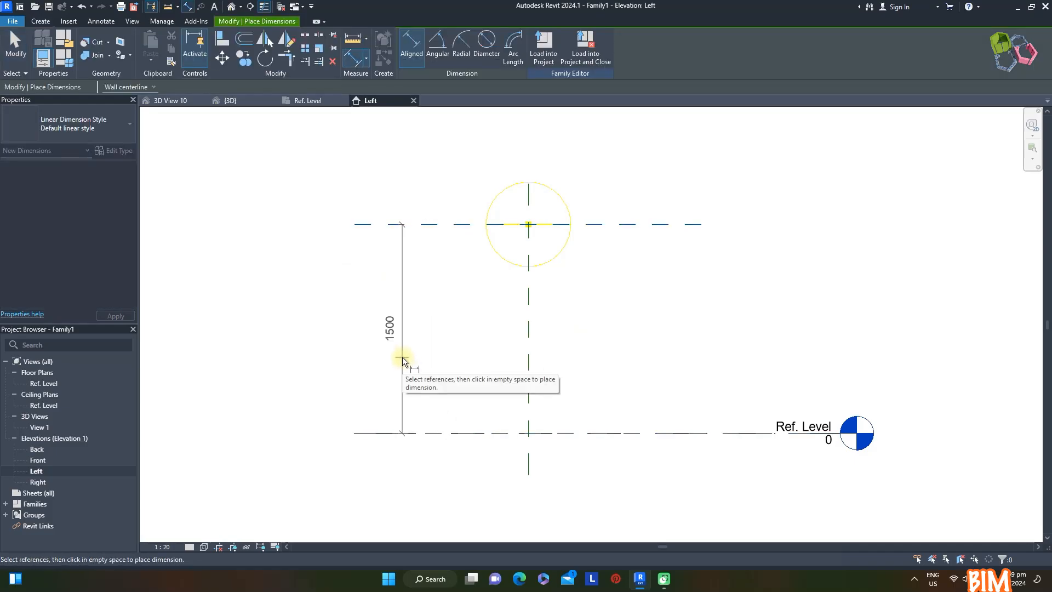
left_click(401, 359)
key("Escape")
Label the height dimension with a new family type parameter named y
left_click(515, 47)
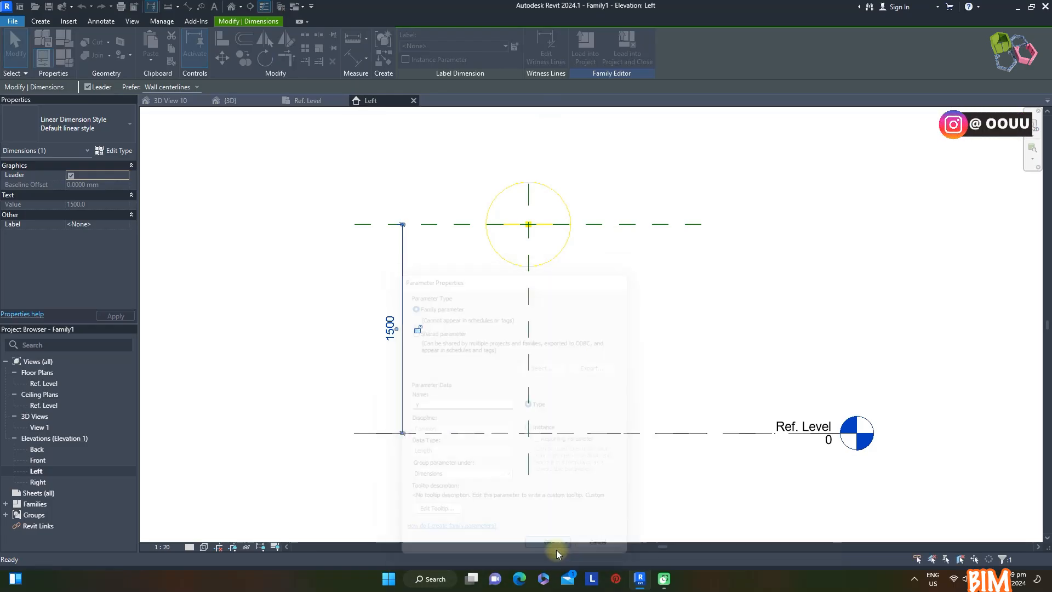
left_click(551, 550)
left_click(674, 330)
Preview the light source's hemispherical, spot and photometric web distributions, and keep the point shape with spherical distribution
left_click(561, 258)
left_click(420, 55)
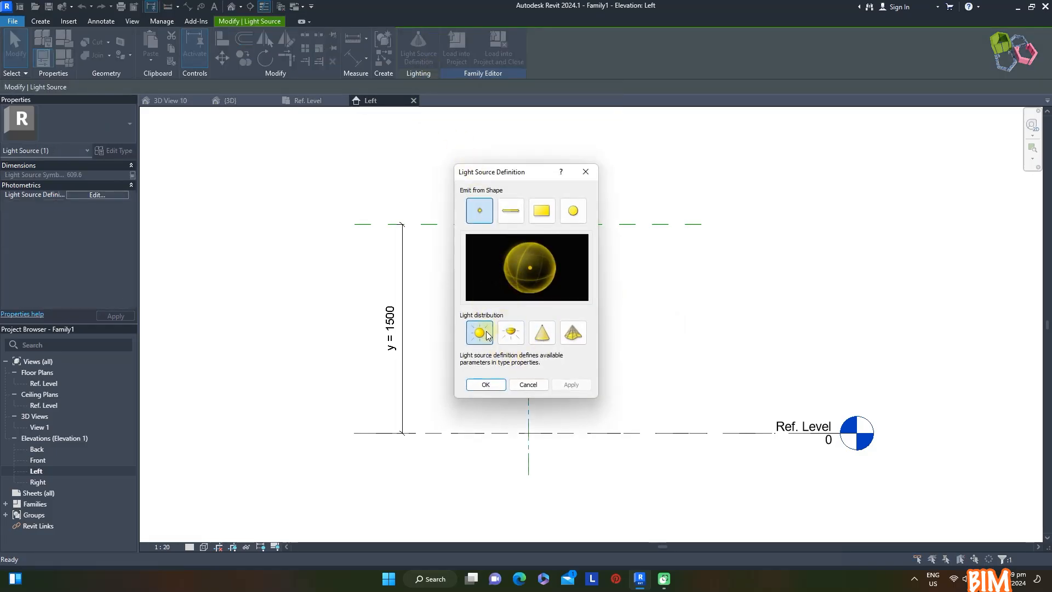
left_click(510, 336)
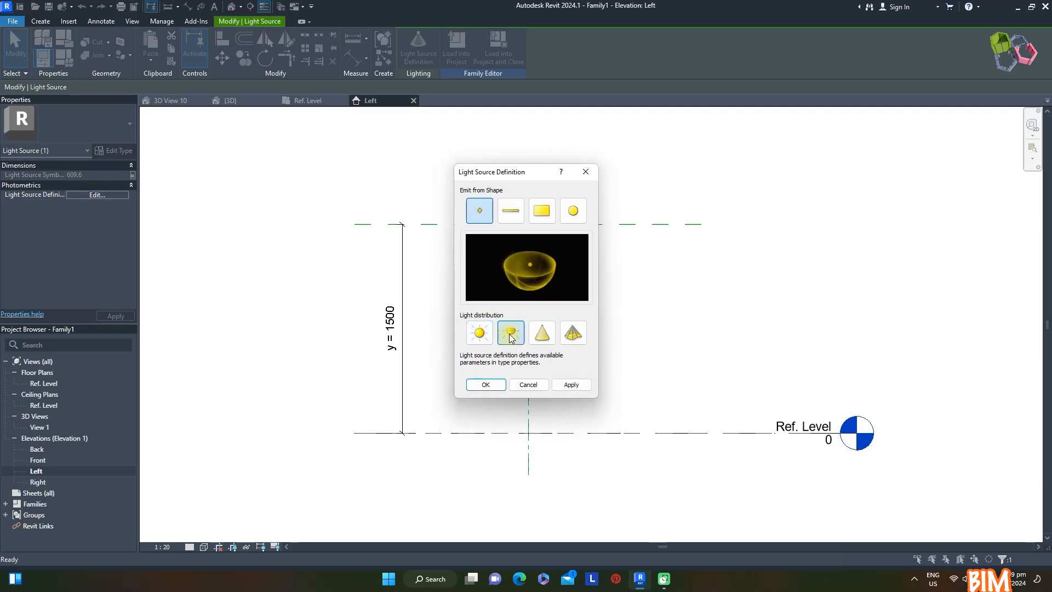
left_click(541, 334)
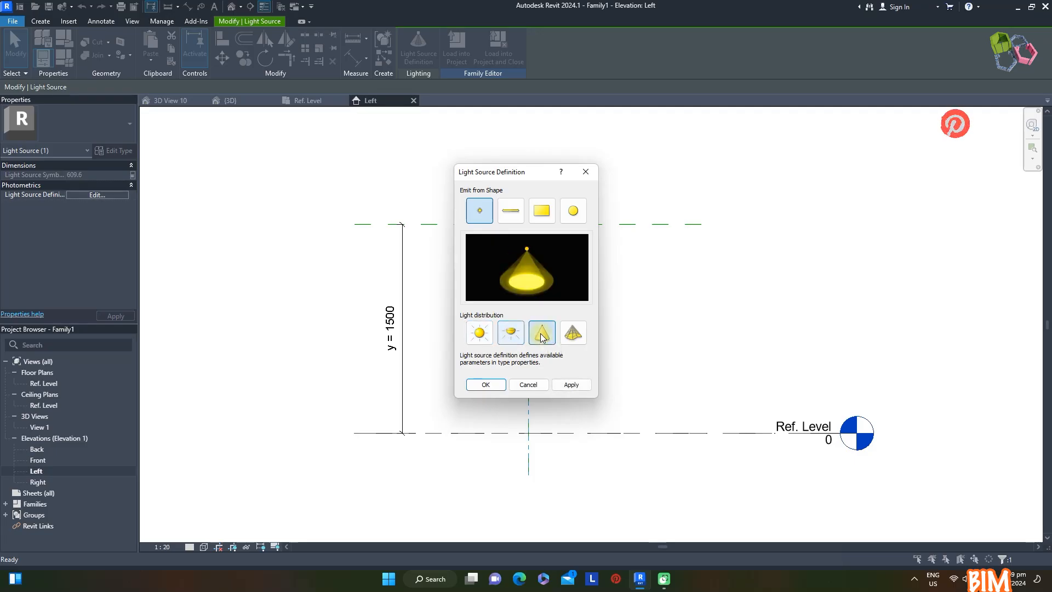
left_click(573, 338)
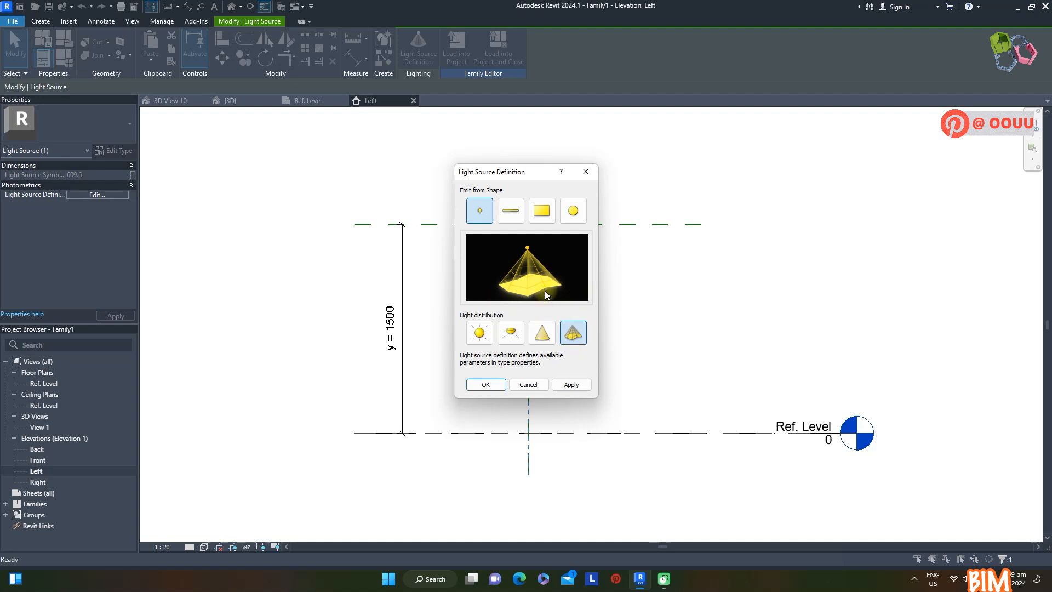
left_click(482, 337)
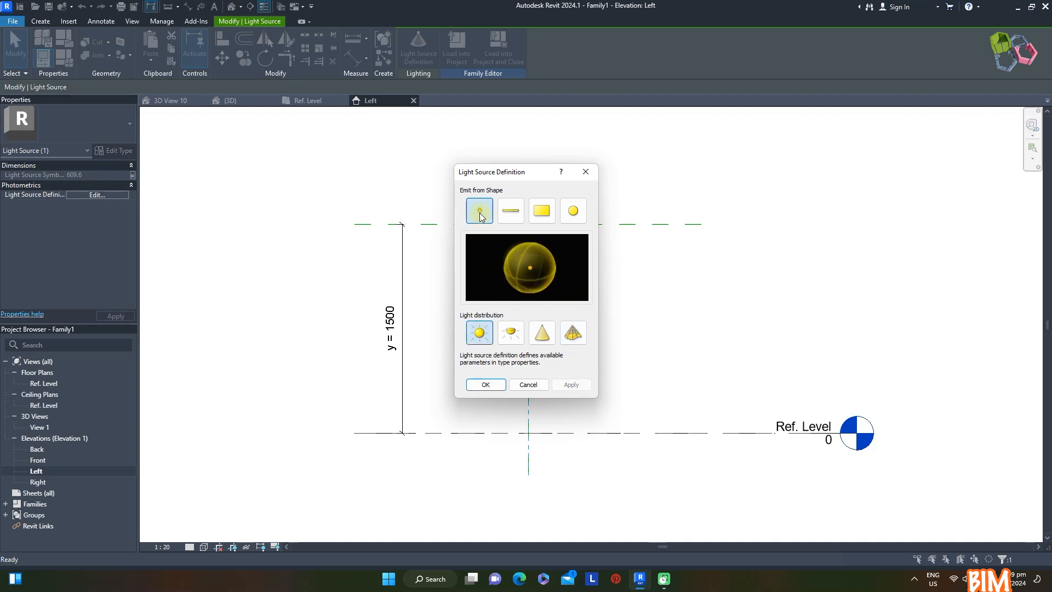
left_click(489, 385)
left_click(688, 360)
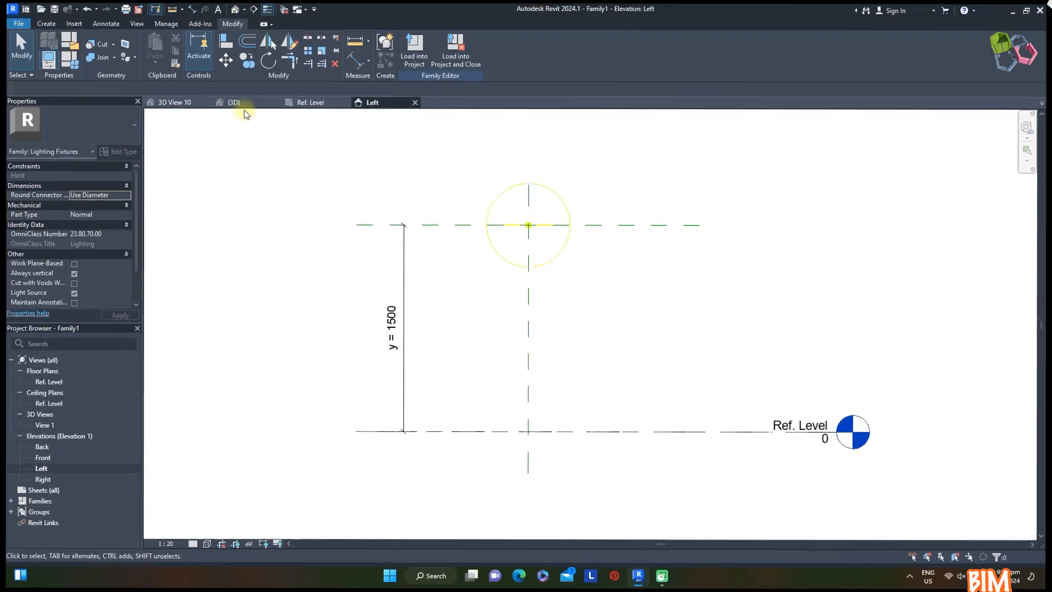
Return to 3D View 10 and create a second family from the Metric Generic Model face based template
left_click(170, 101)
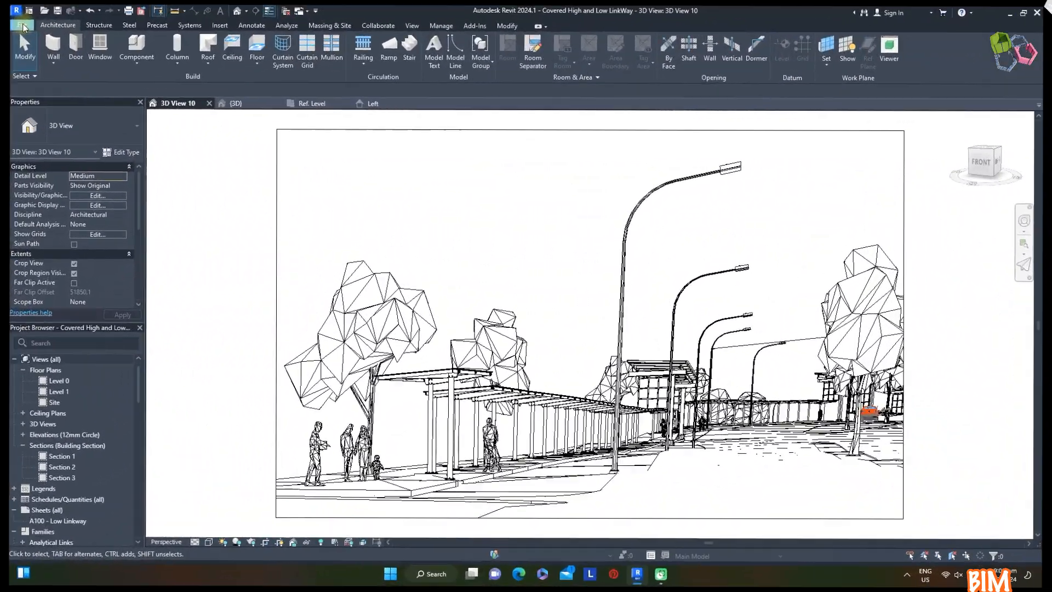
left_click(22, 26)
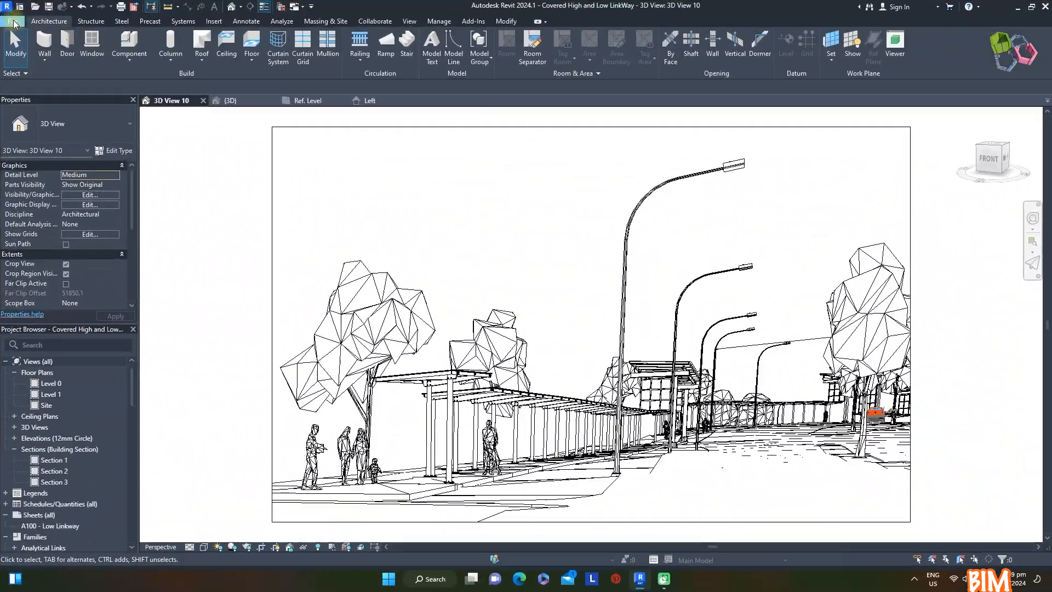
left_click(113, 101)
scroll(416, 299, "down", 1)
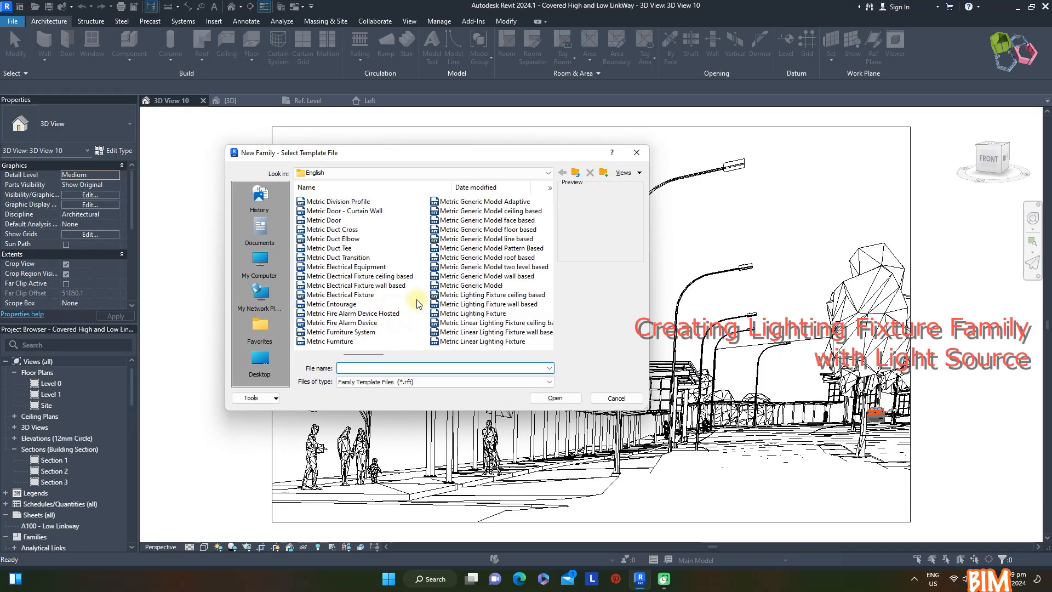
left_click(511, 221)
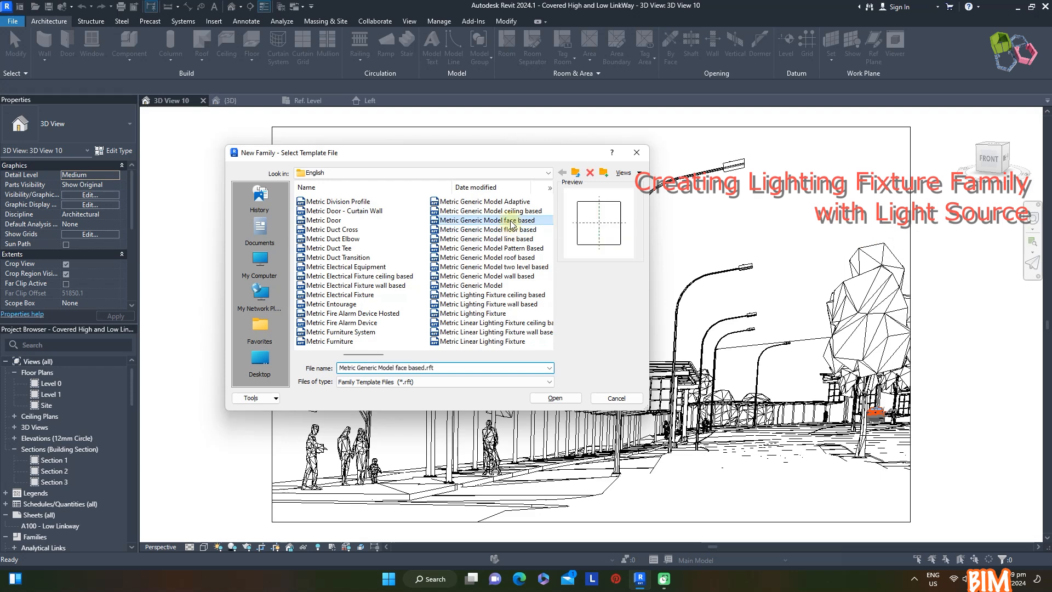
left_click(555, 399)
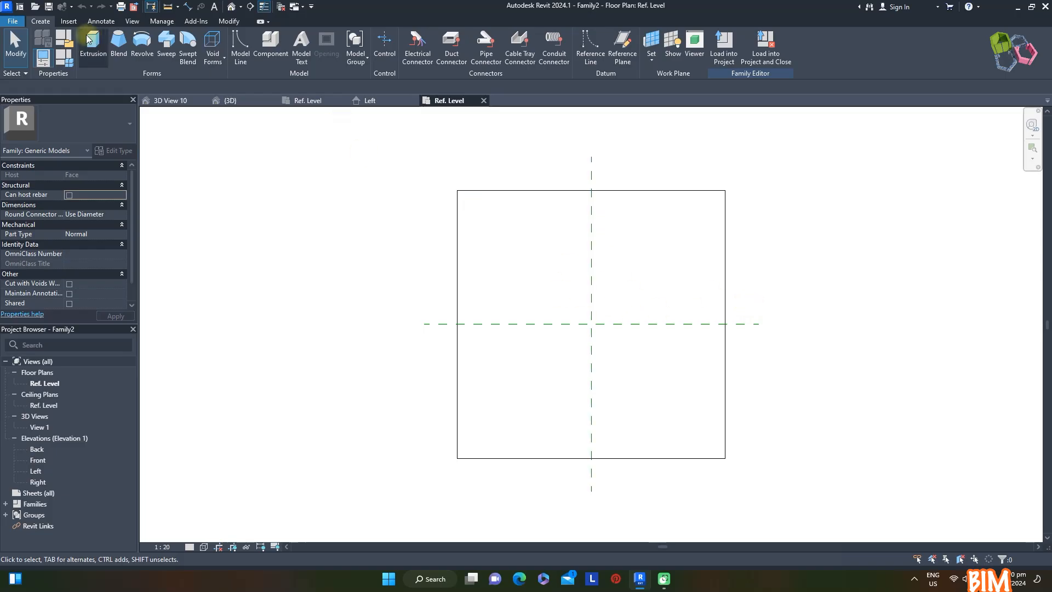
Start an extrusion and sketch a narrow vertical rectangle about 800 mm long from the intersection of the reference planes
left_click(442, 35)
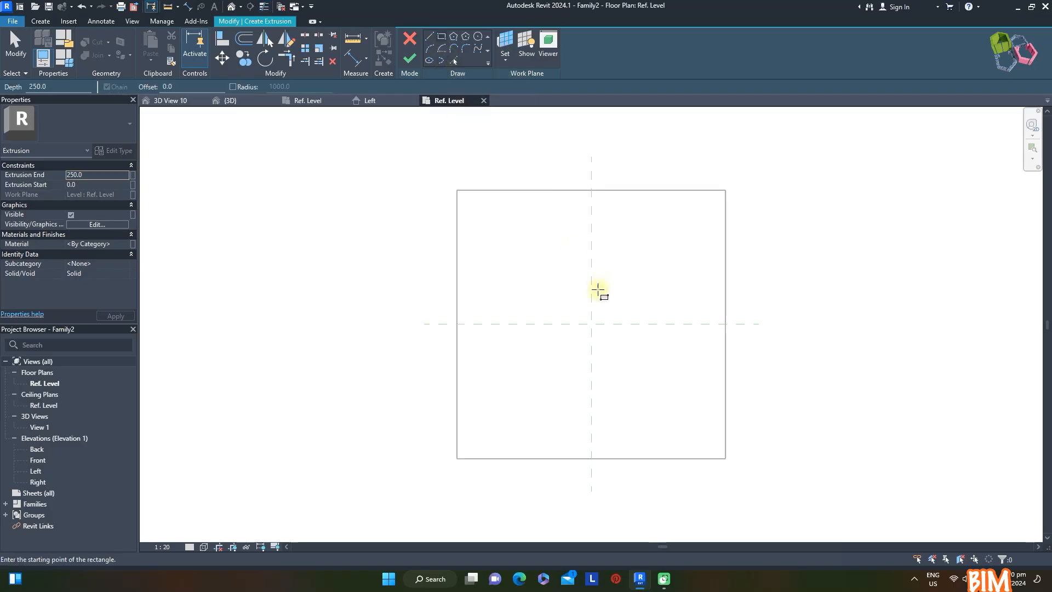
left_click(592, 324)
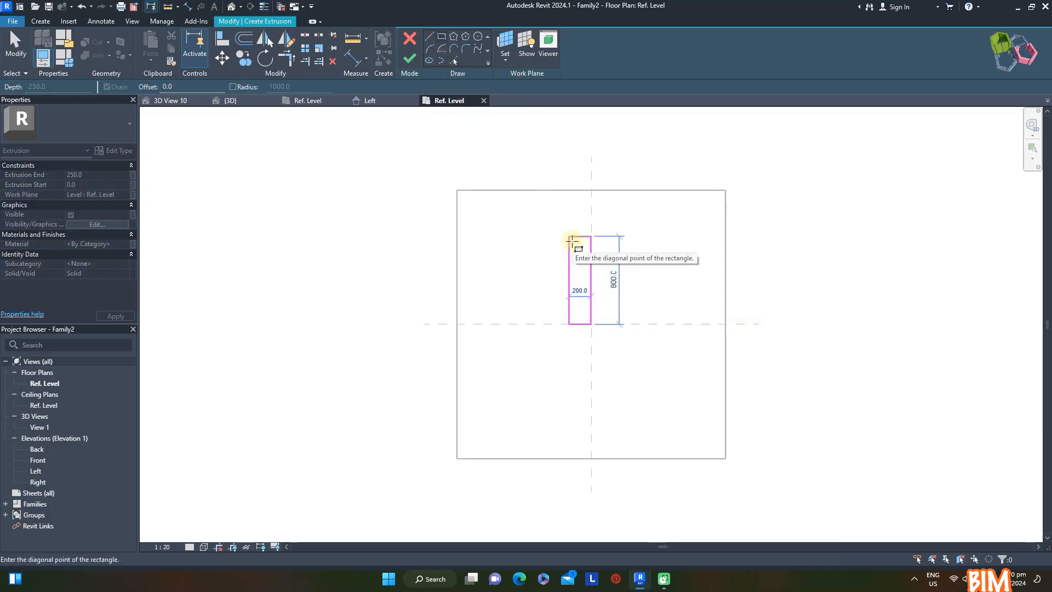
left_click(575, 236)
key("Escape")
Set the rectangle's length to 600 mm and its width to 40 mm
left_click(584, 236)
left_click(613, 280)
type("600")
key("Return")
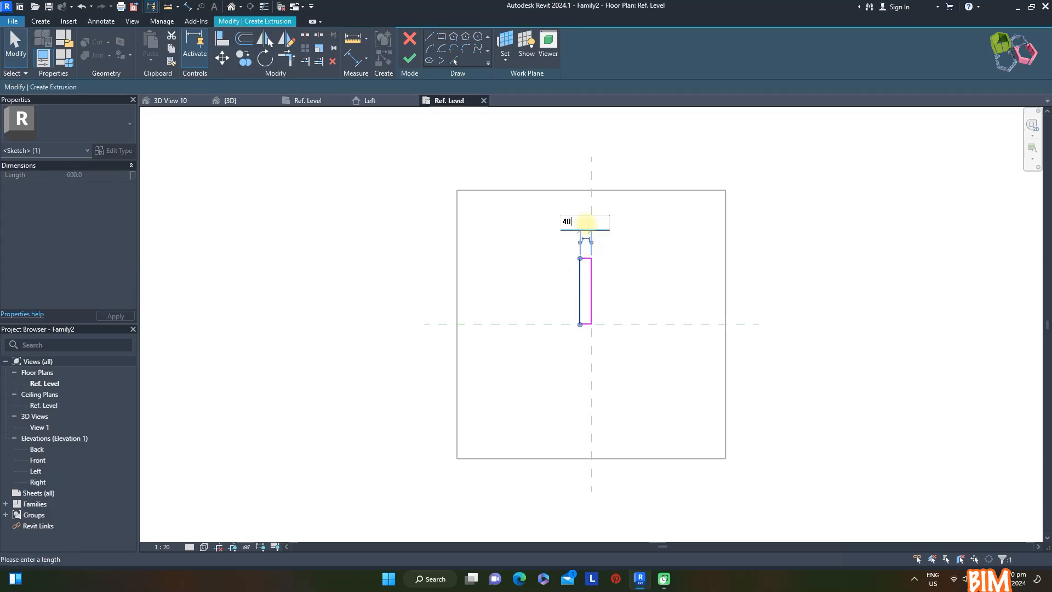
left_click(585, 222)
type("40")
key("Return")
Move the whole rectangle sideways by its top midpoint to centre it on the vertical reference plane
left_click_drag(556, 237, 647, 365)
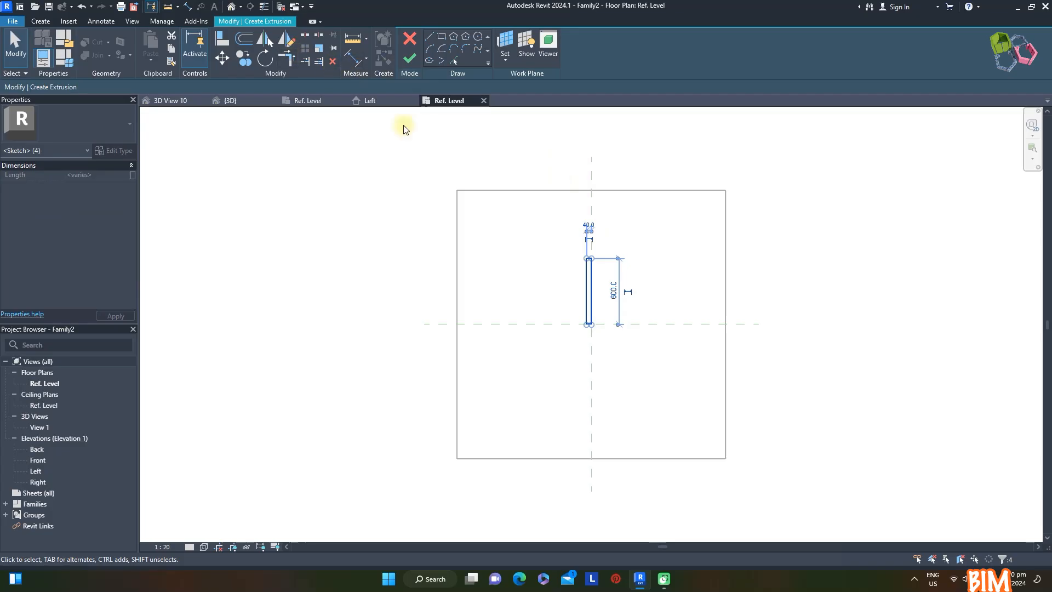
scroll(613, 241, "up", 3)
left_click(222, 60)
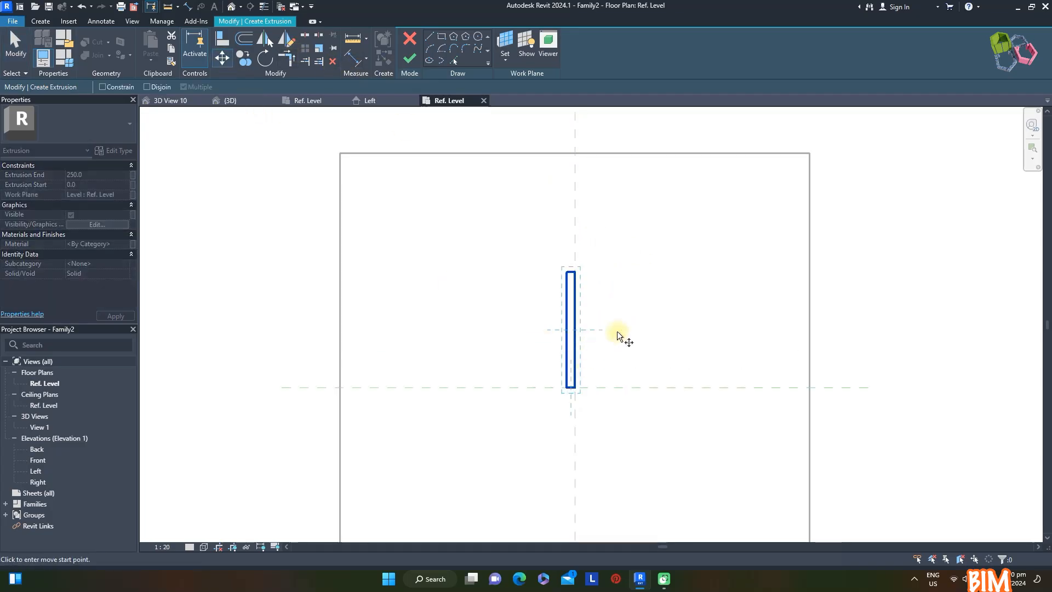
left_click(568, 273)
scroll(569, 273, "up", 1)
scroll(572, 274, "up", 2)
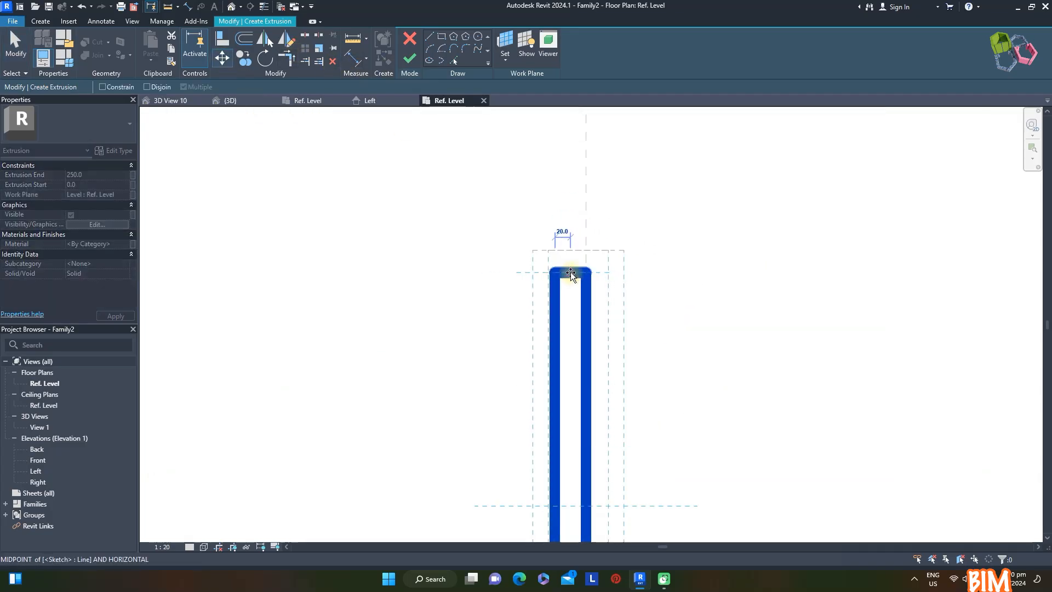
left_click(568, 274)
Move the rectangle downward to centre its length on the horizontal reference plane
left_click(227, 61)
left_click(564, 248)
scroll(574, 217, "down", 3)
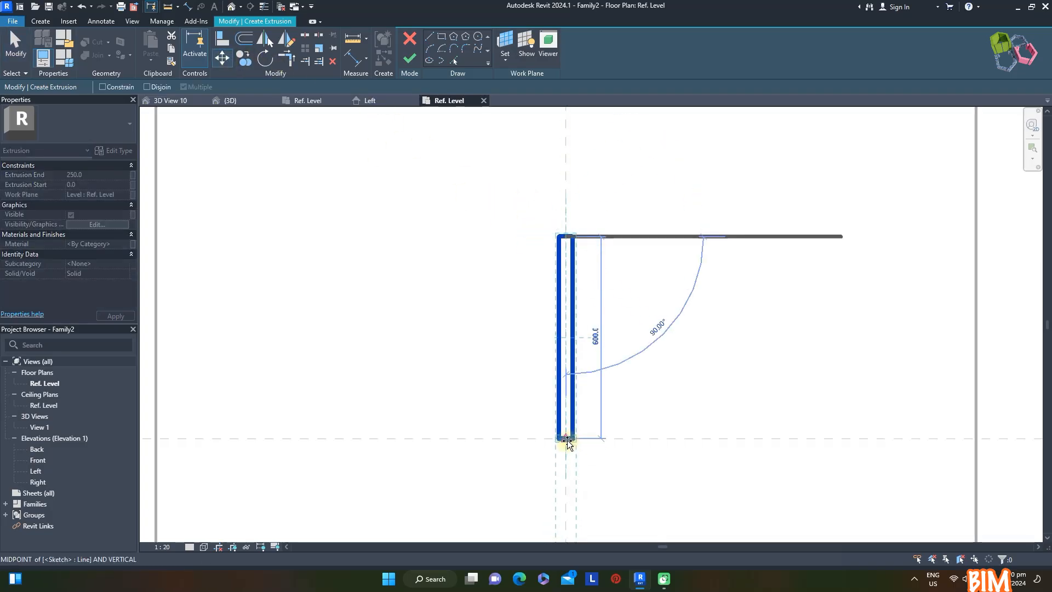
left_click(568, 339)
left_click(685, 316)
scroll(646, 246, "down", 3)
scroll(566, 316, "up", 5)
scroll(574, 307, "down", 3)
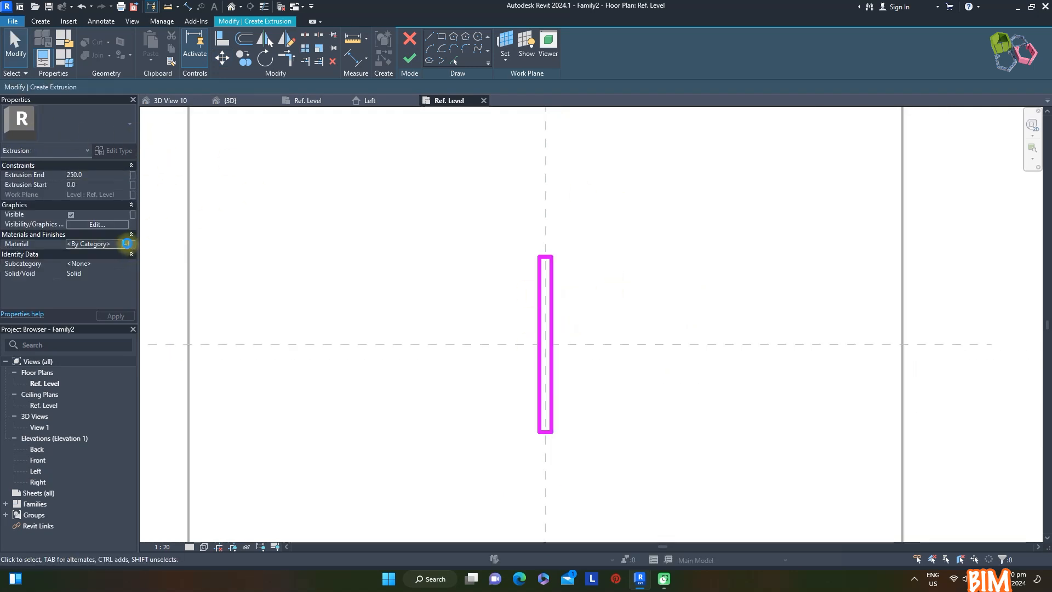
Assign the Default material to the extrusion and finish its sketch
left_click(126, 245)
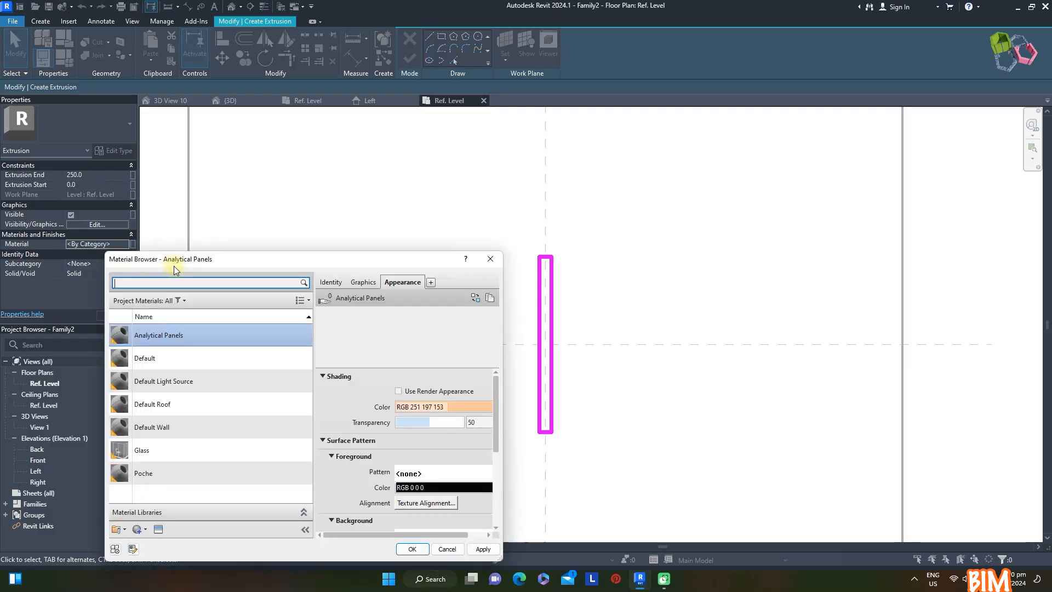
left_click(144, 358)
left_click(412, 549)
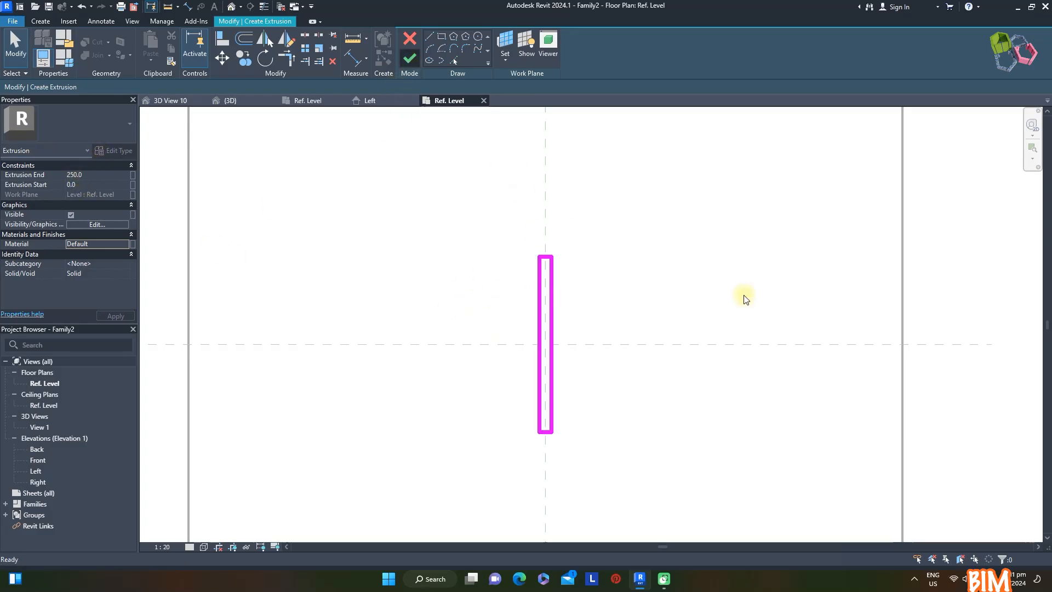
In the left elevation, draw two horizontal reference planes about 452 mm and 100 mm above the reference level
double_click(36, 471)
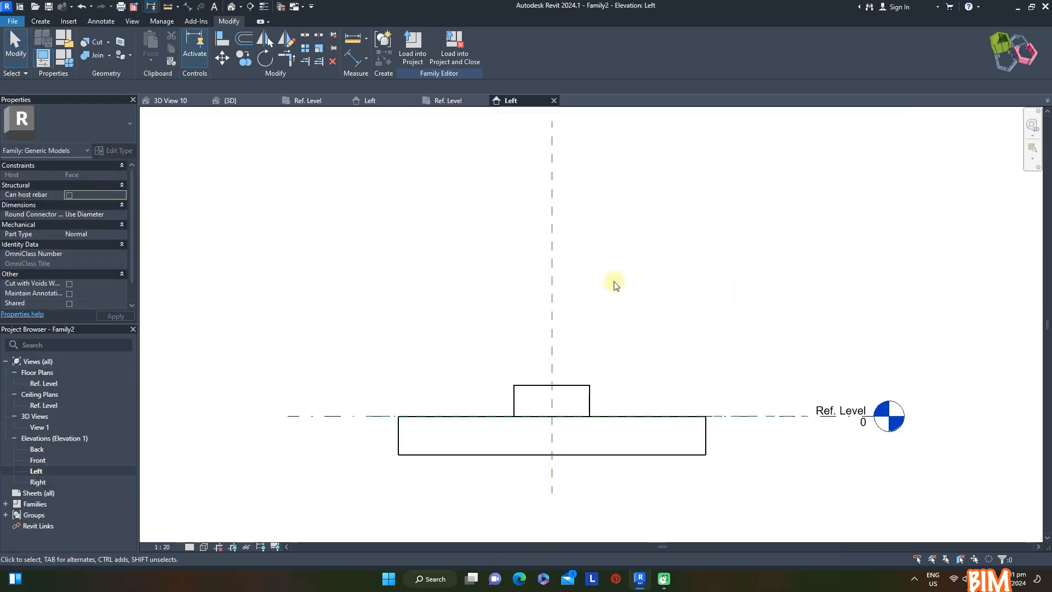
key("r")
key("p")
left_click(317, 359)
left_click(779, 359)
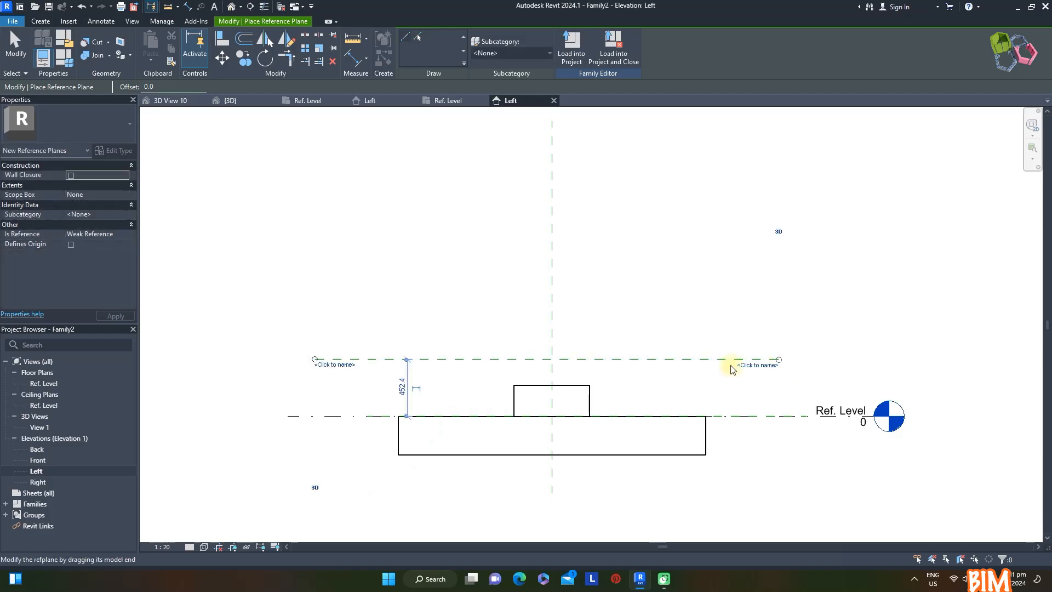
left_click(315, 404)
left_click(776, 403)
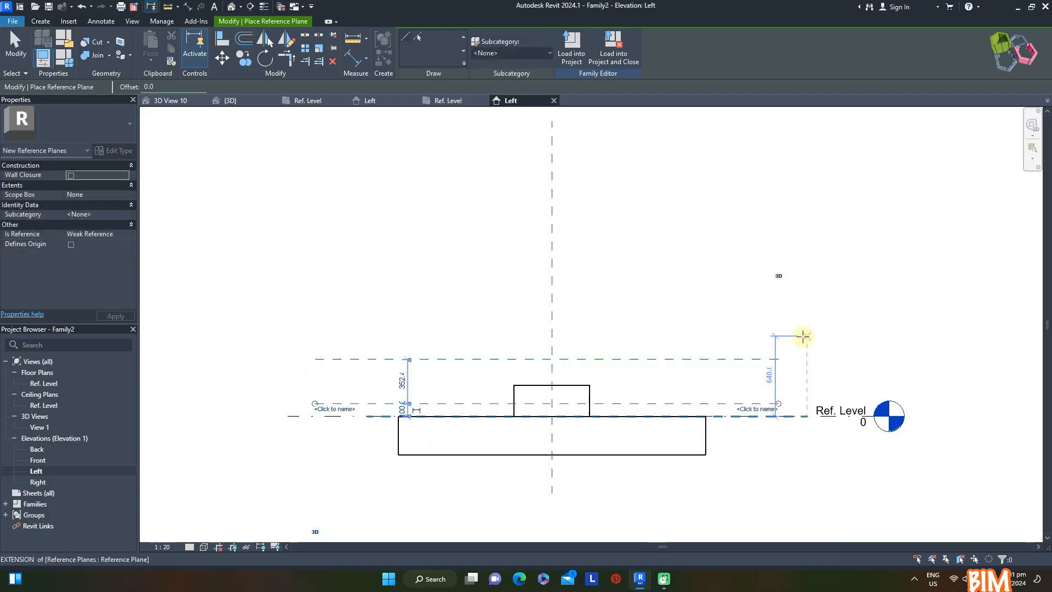
Draw a third horizontal reference plane about 320 mm above the highest one and dimension the lowest plane from the reference level
left_click(317, 318)
left_click(777, 318)
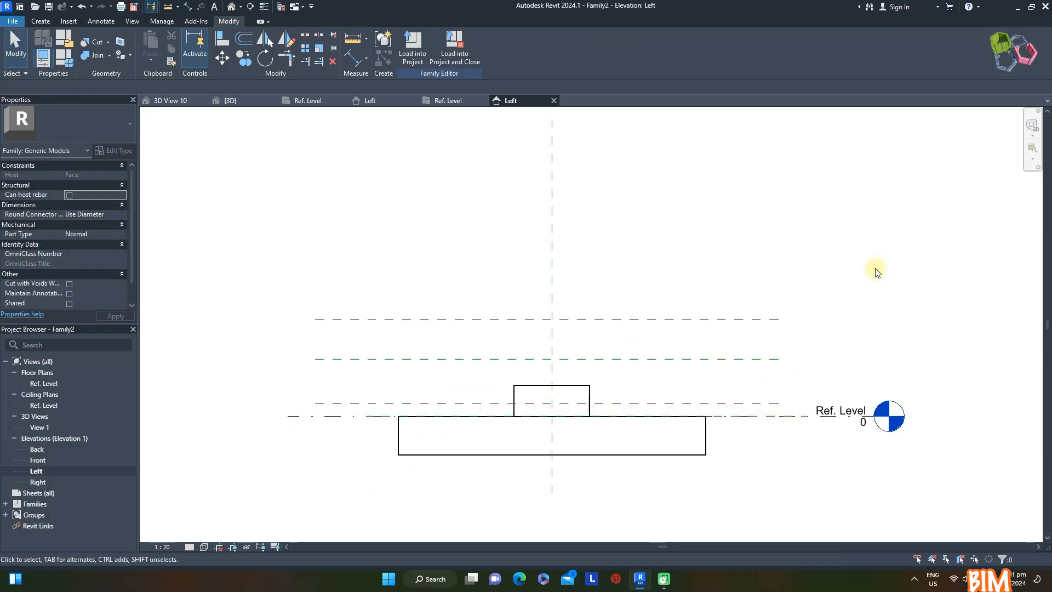
key("d")
key("i")
left_click(353, 404)
left_click(334, 412)
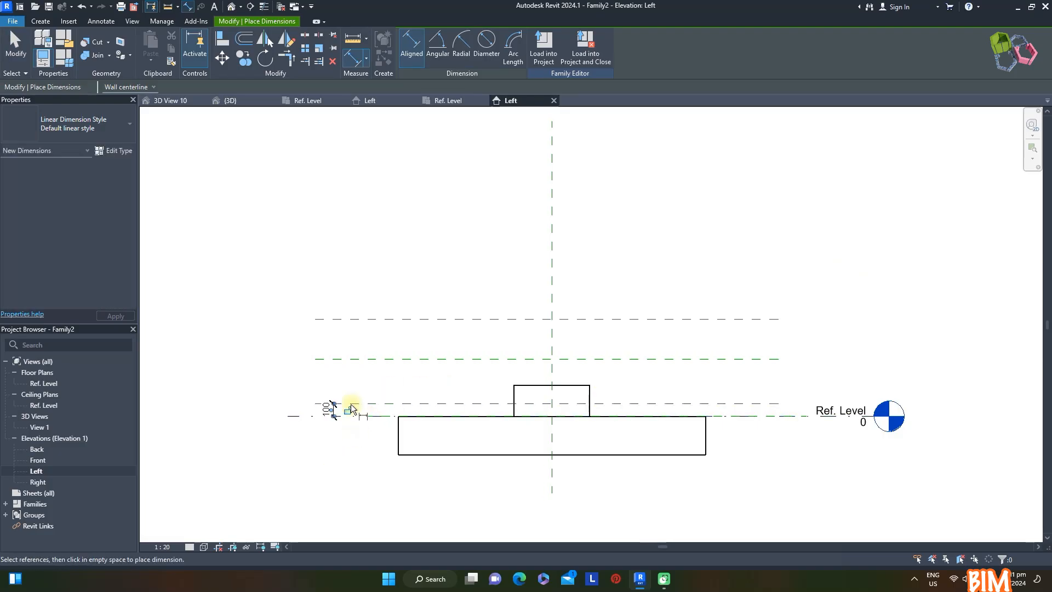
Set the lowest reference plane's height above the reference level to 15 mm
scroll(347, 403, "up", 2)
key("Escape")
left_click(378, 408)
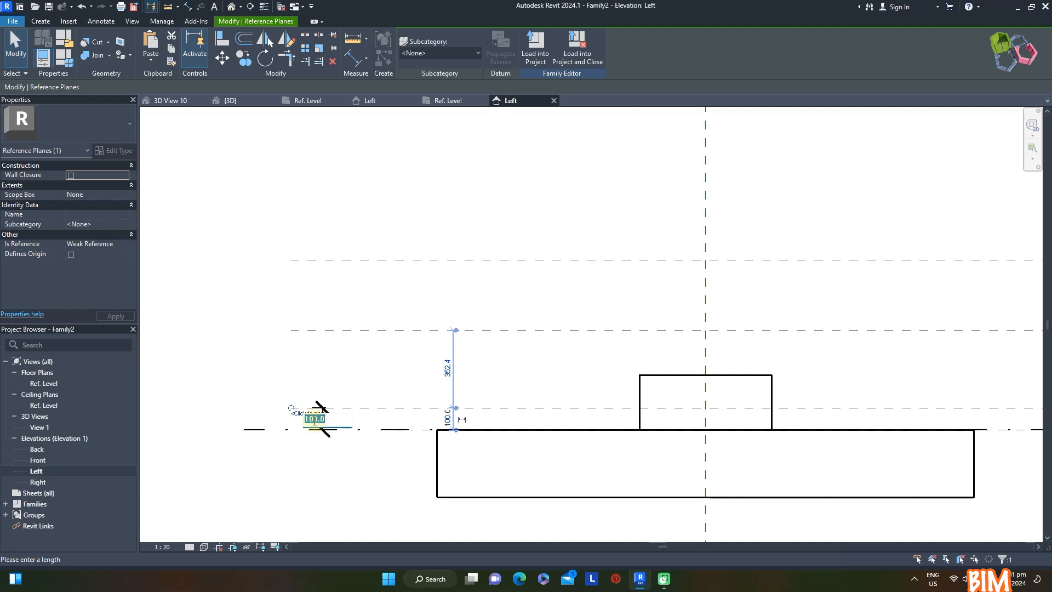
type("15")
left_click(310, 387)
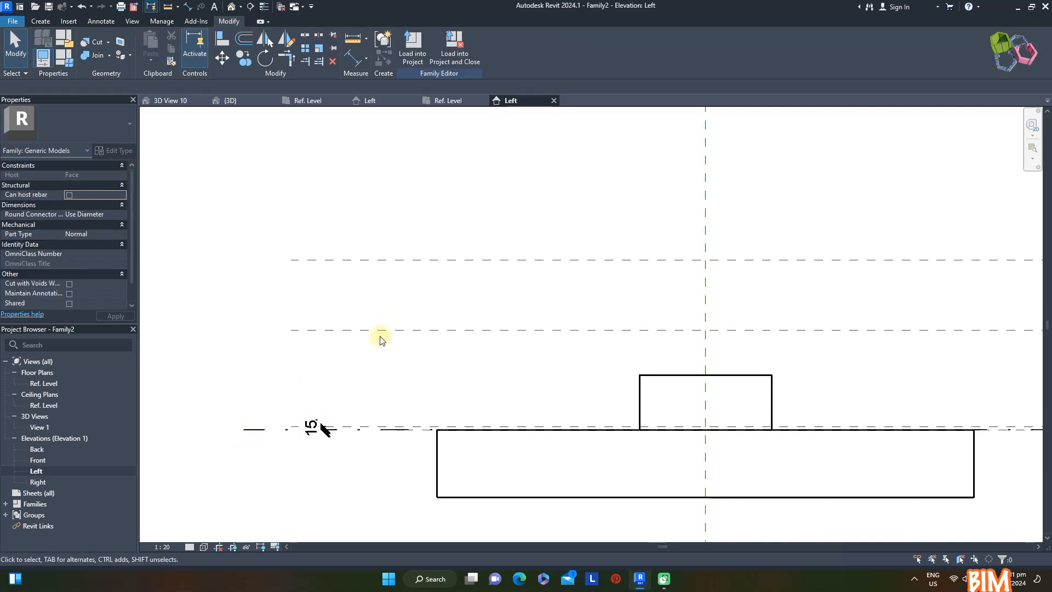
Dimension the middle reference plane from the reference level and set its height to 60 mm
key("d")
key("i")
left_click(374, 330)
left_click(400, 429)
left_click(295, 376)
key("Escape")
key("Escape")
left_click(368, 330)
left_click(285, 376)
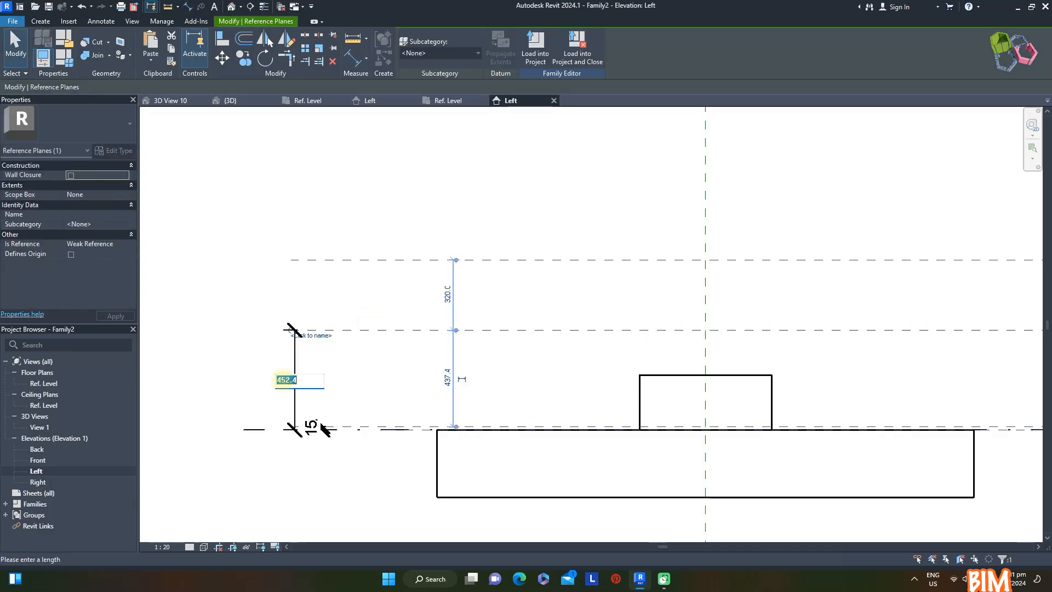
type("60")
key("Return")
key("Escape")
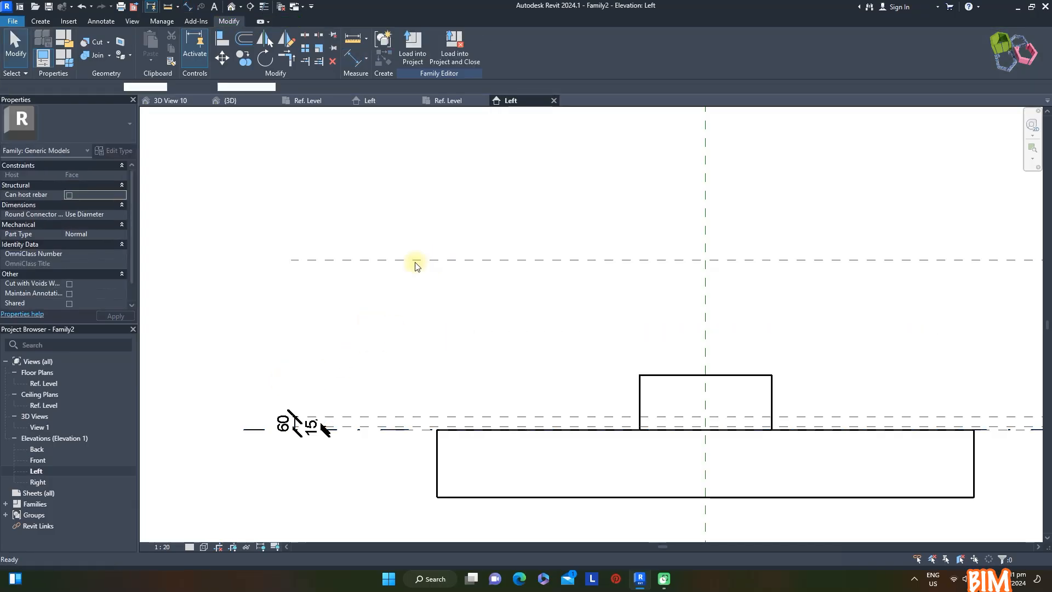
Dimension the highest reference plane from the 60 mm plane and set their spacing to 100 mm
key("d")
key("i")
left_click(430, 261)
left_click(429, 417)
scroll(314, 397, "up", 1)
left_click(259, 388)
key("Escape")
key("Escape")
left_click(329, 215)
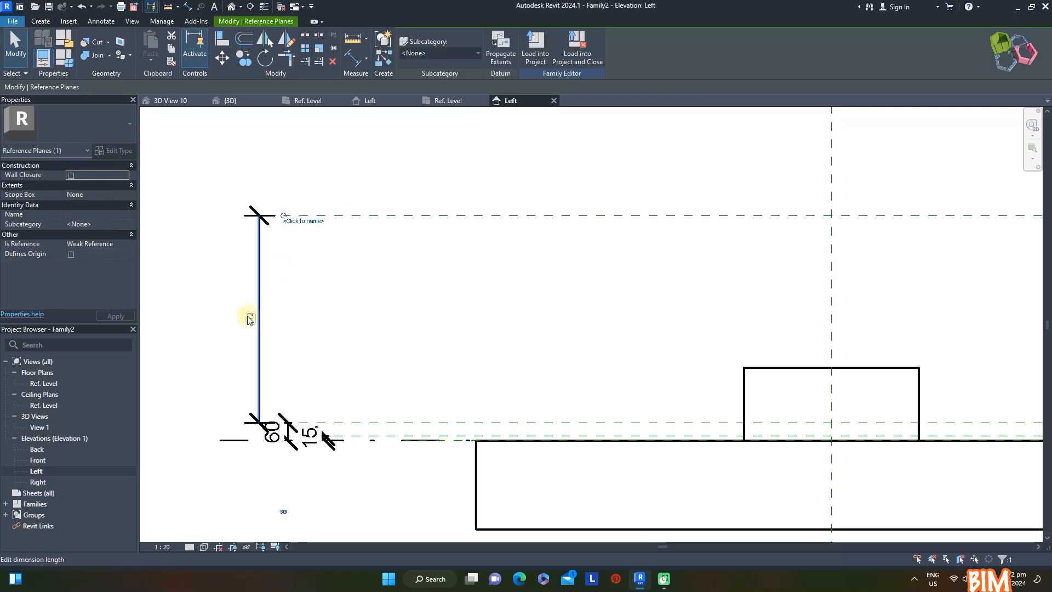
left_click(245, 318)
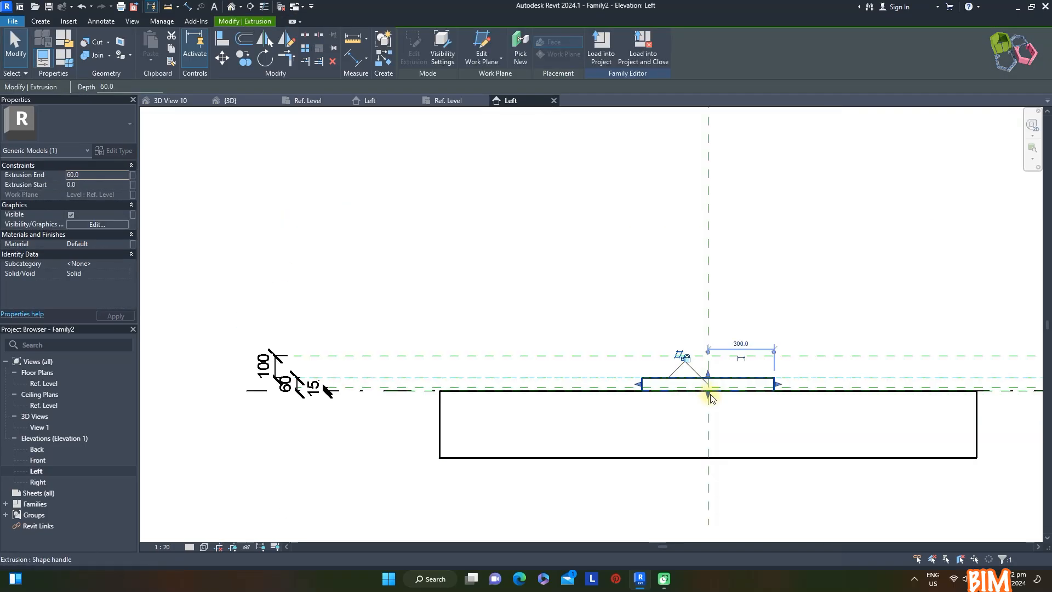
Fit the extrusion's height between the reference level and the 60 mm reference plane, and check the solid in 3D
left_click_drag(708, 394, 709, 391)
left_click(627, 411)
left_click(623, 311)
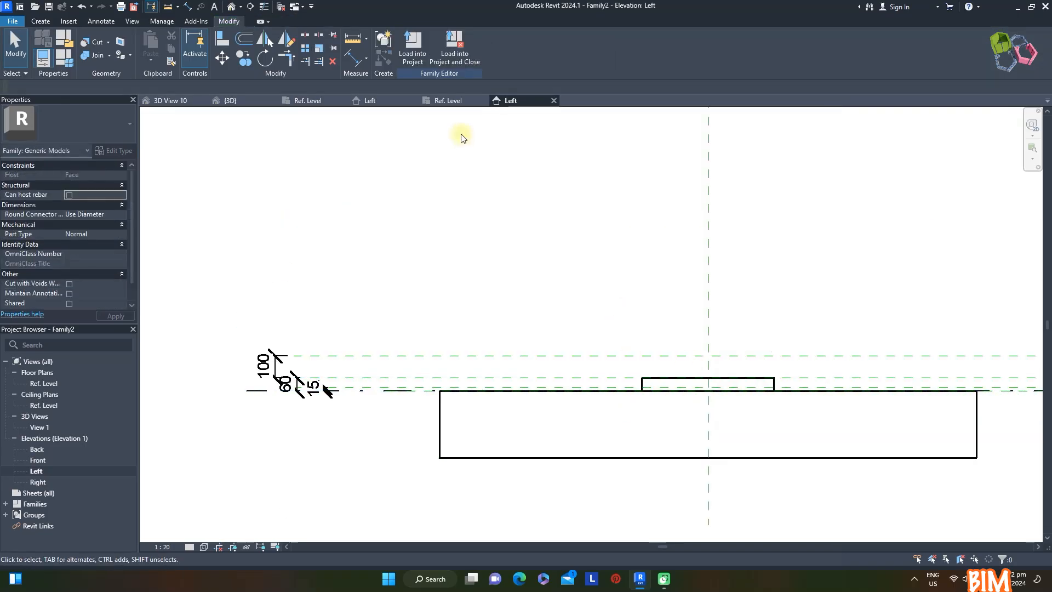
left_click(230, 11)
scroll(685, 334, "up", 4)
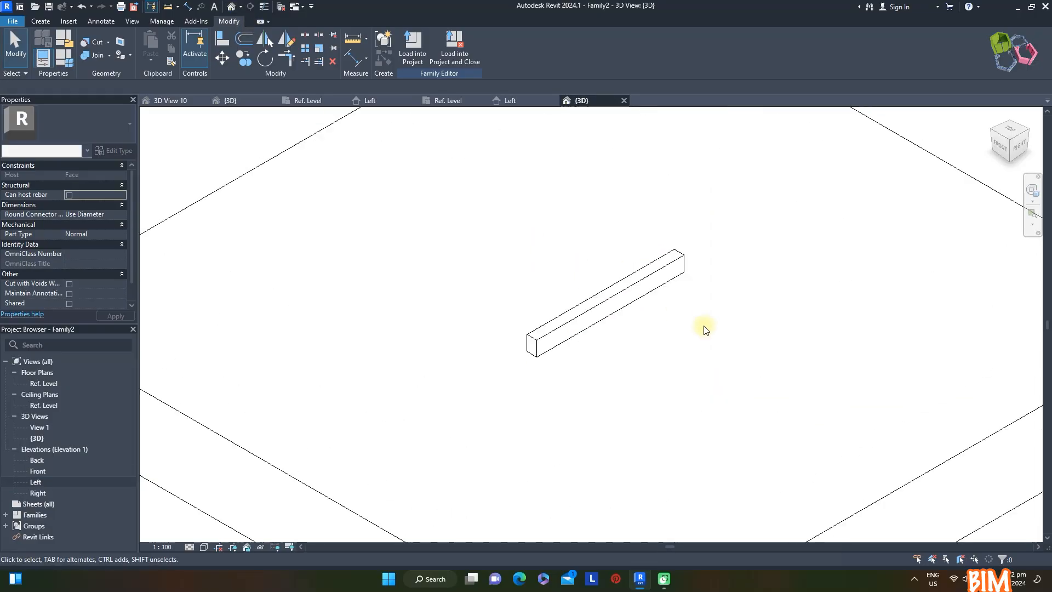
In the Ref. Level plan, create a void extrusion from a rectangle offset 3 mm inward from the solid's outline
left_click(451, 101)
scroll(561, 277, "up", 2)
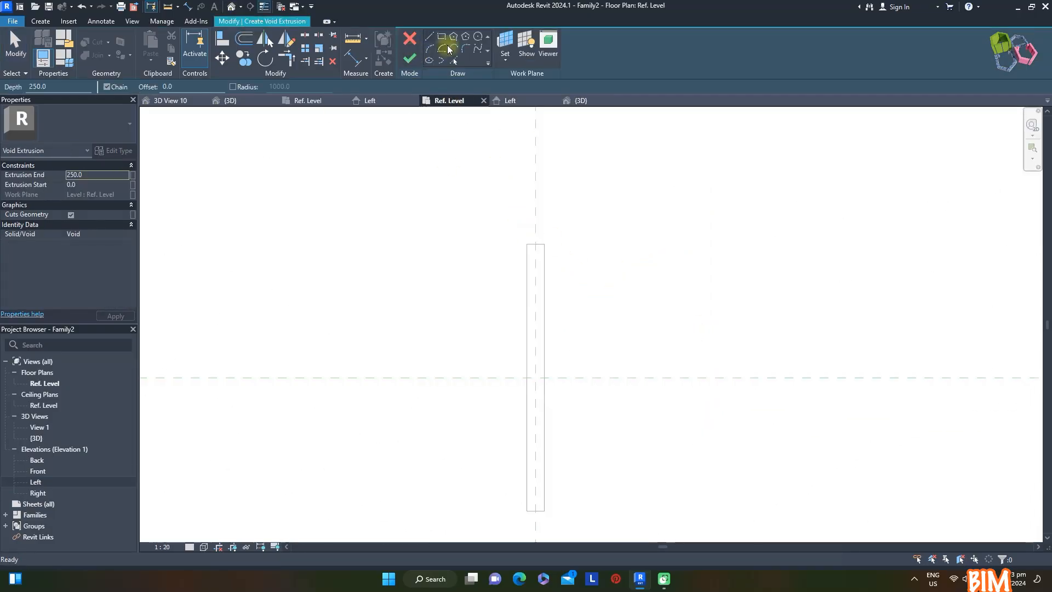
left_click(441, 37)
left_click_drag(185, 87, 127, 87)
type("3.0")
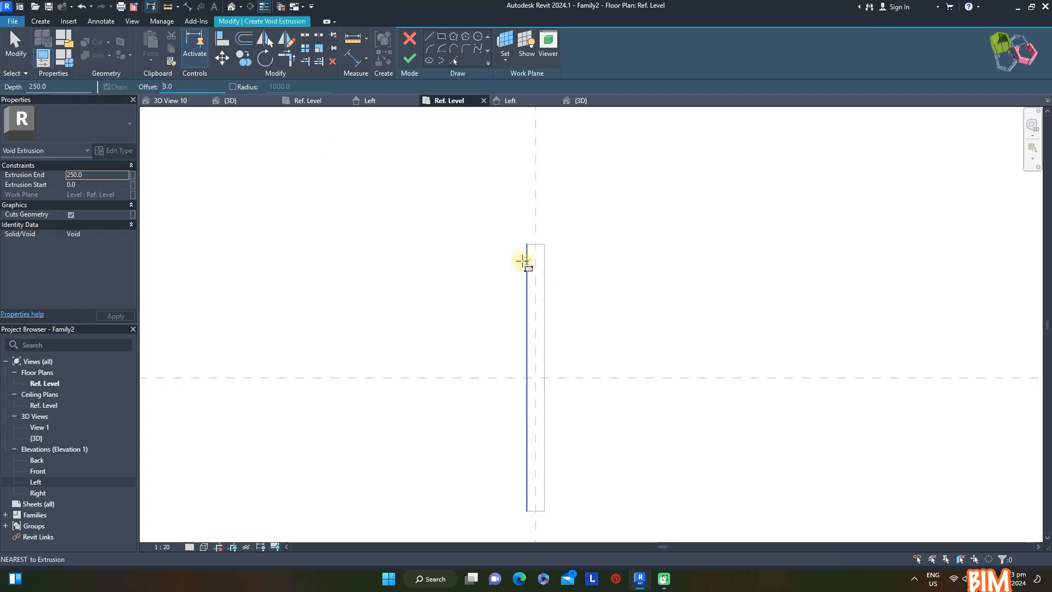
left_click(527, 244)
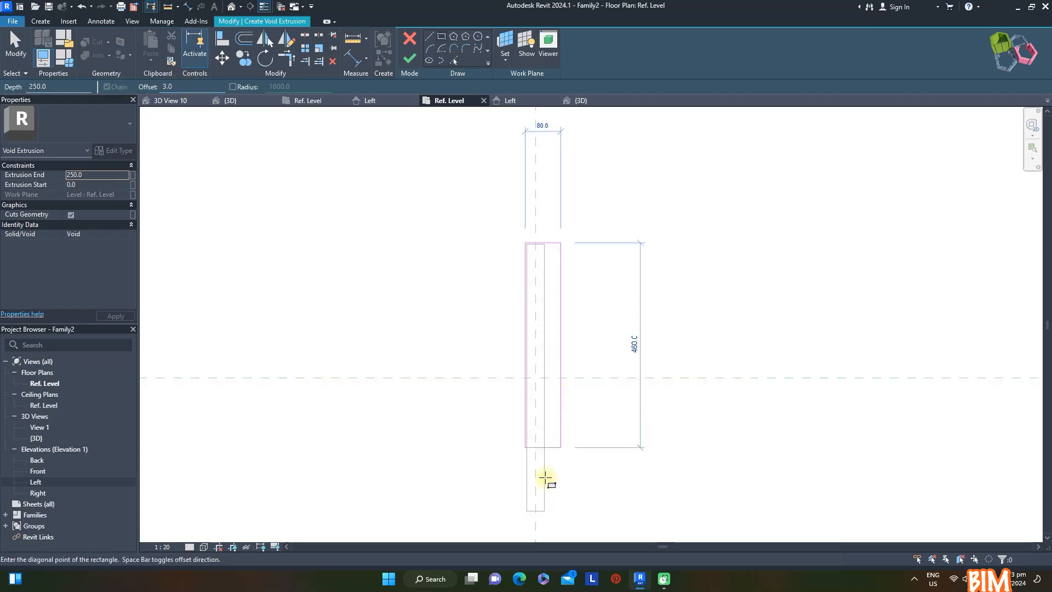
key("space")
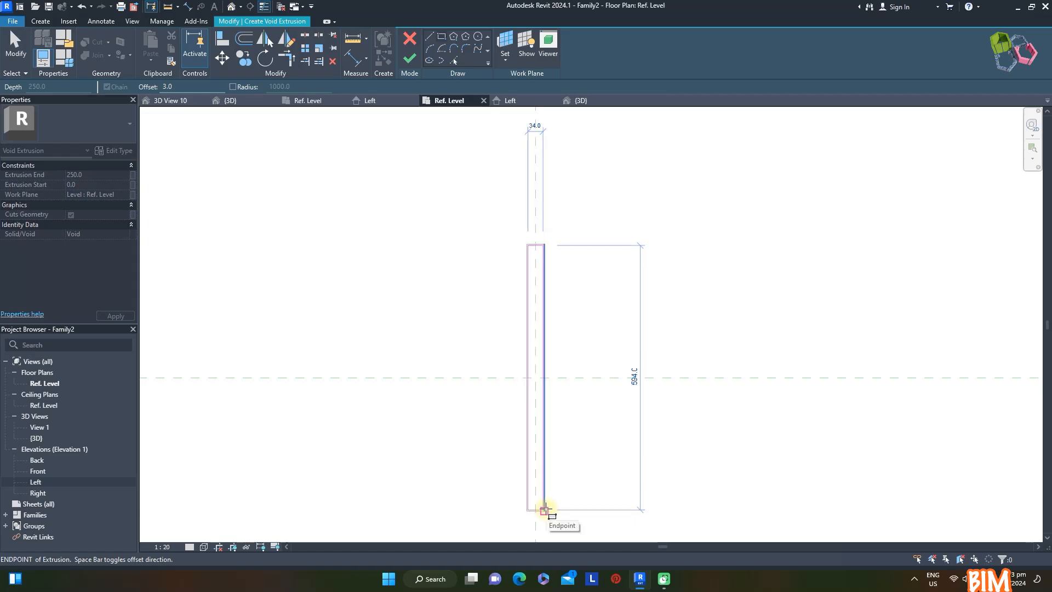
left_click(546, 509)
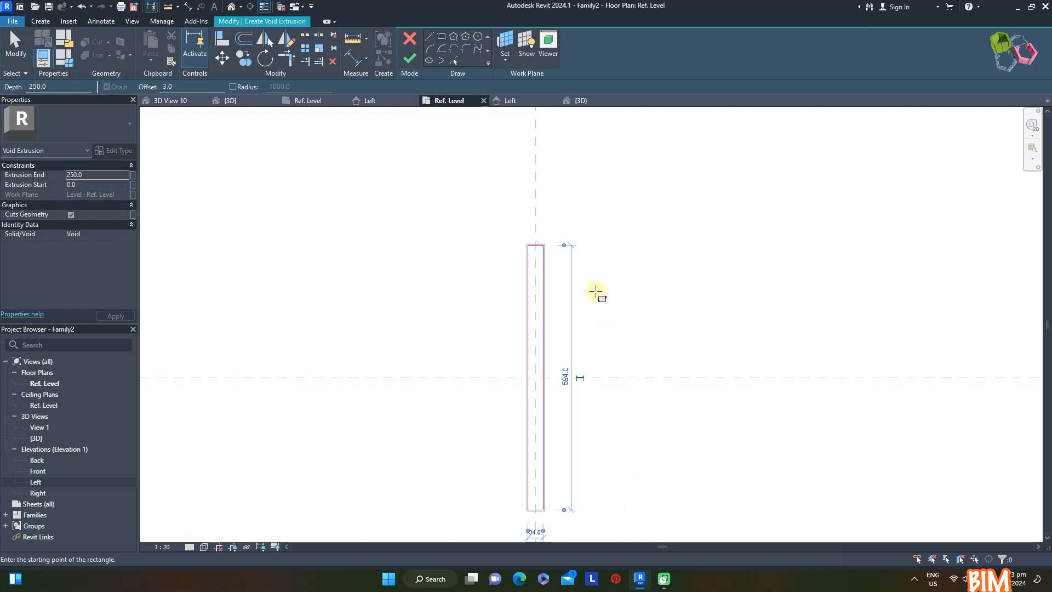
left_click(410, 60)
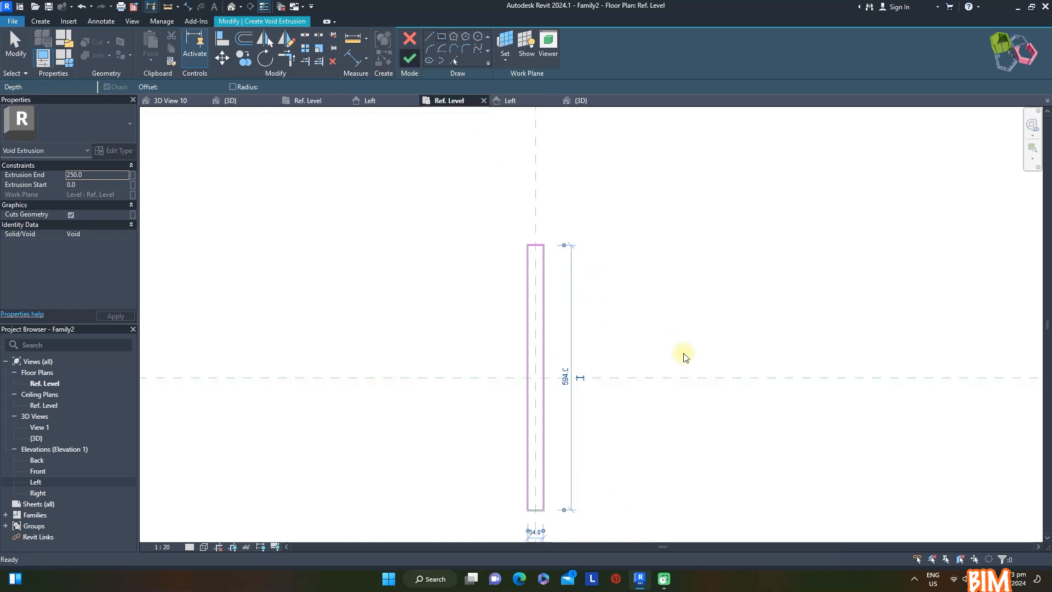
In the left elevation, fit the void between the 15 mm and 60 mm reference planes, and check the hollowed body in 3D
left_click(514, 102)
scroll(664, 397, "down", 3)
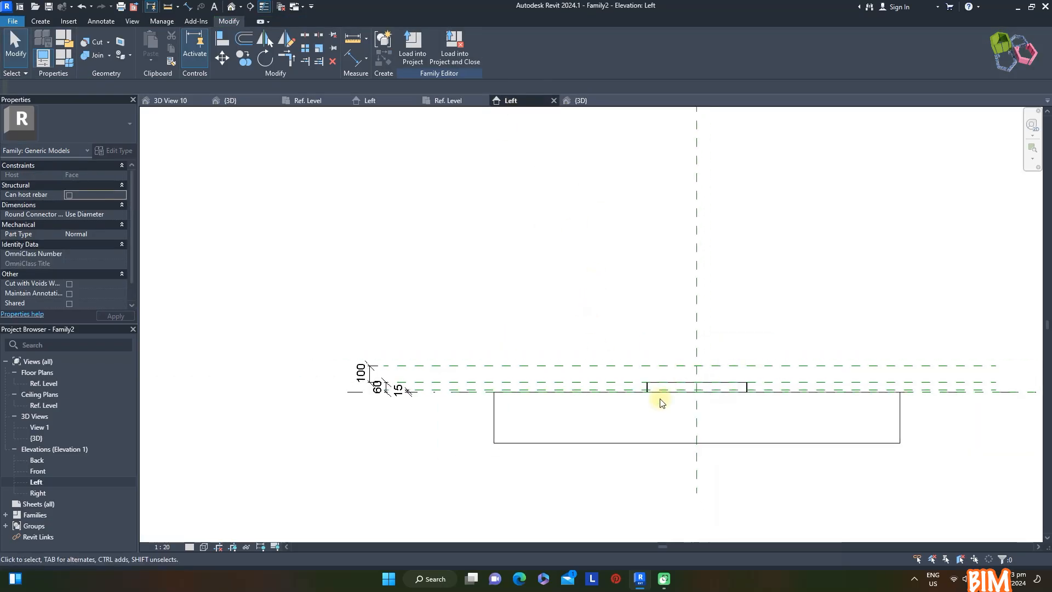
left_click(703, 389)
scroll(696, 390, "up", 2)
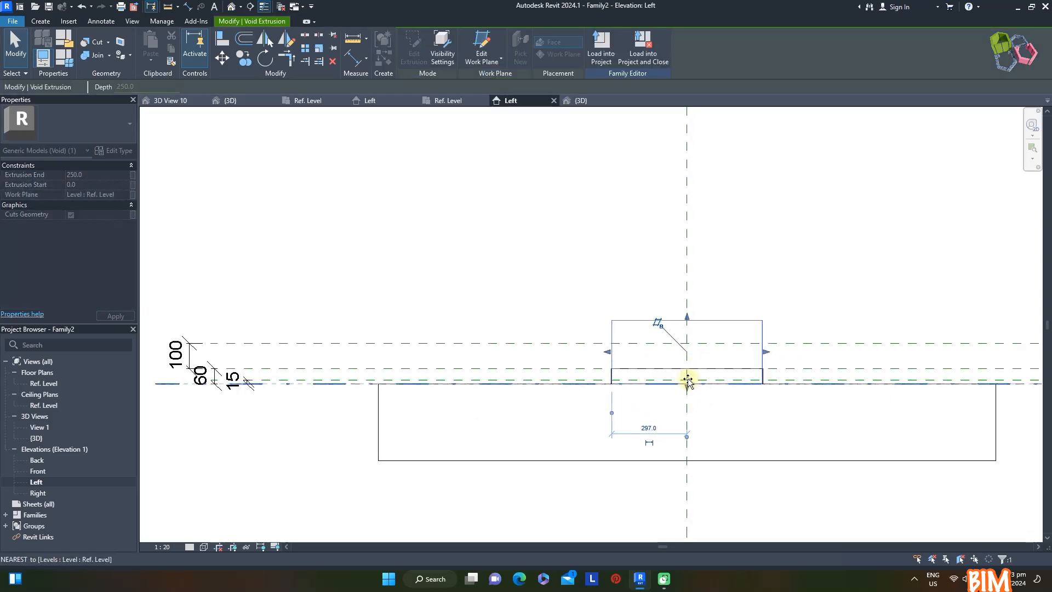
left_click_drag(688, 381, 687, 380)
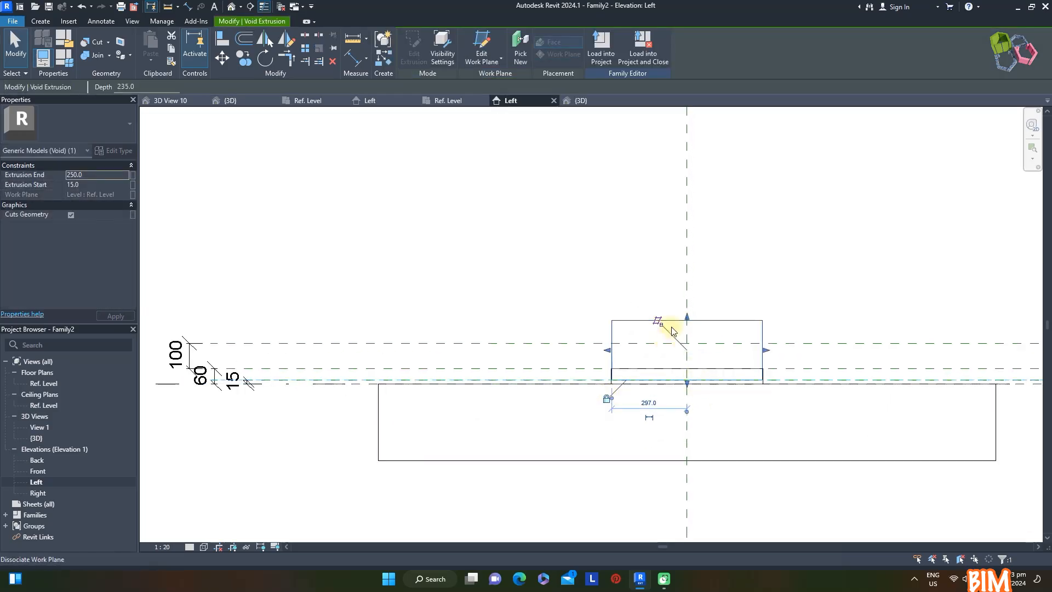
left_click_drag(688, 319, 687, 368)
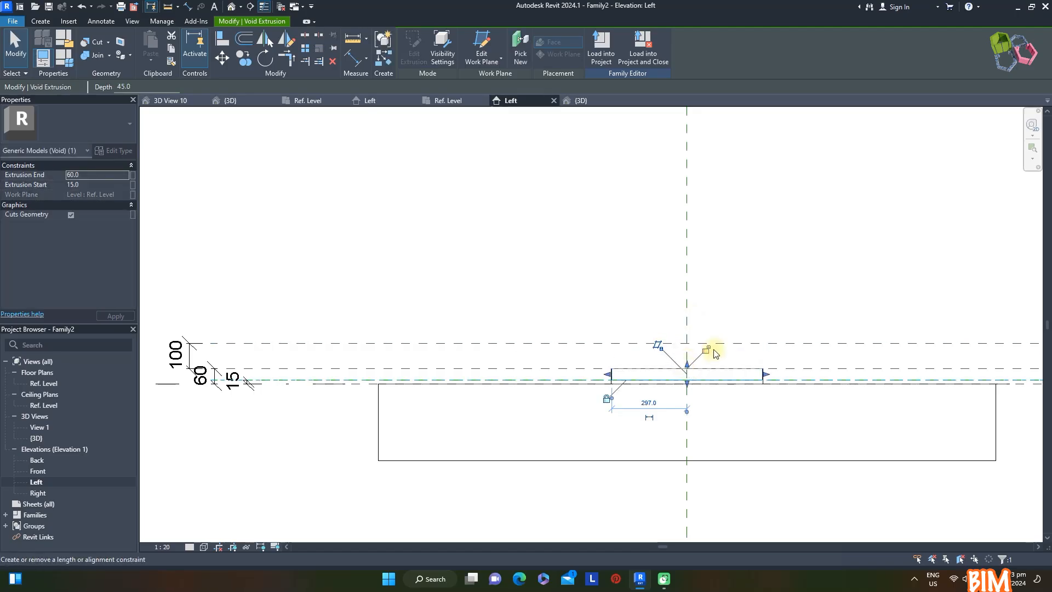
left_click(711, 310)
left_click(581, 102)
scroll(531, 347, "up", 5)
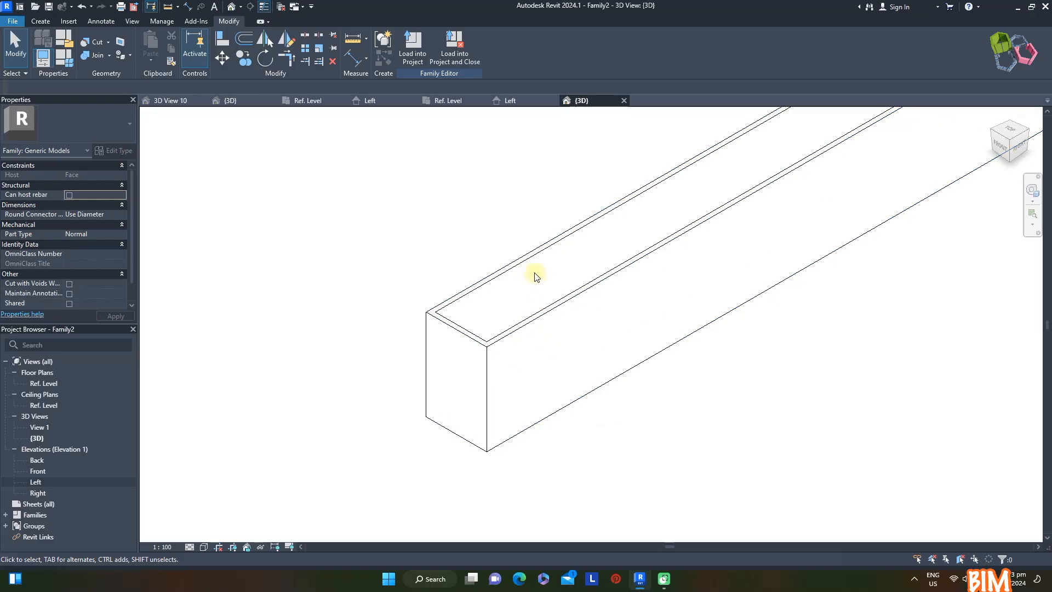
scroll(521, 399, "down", 4)
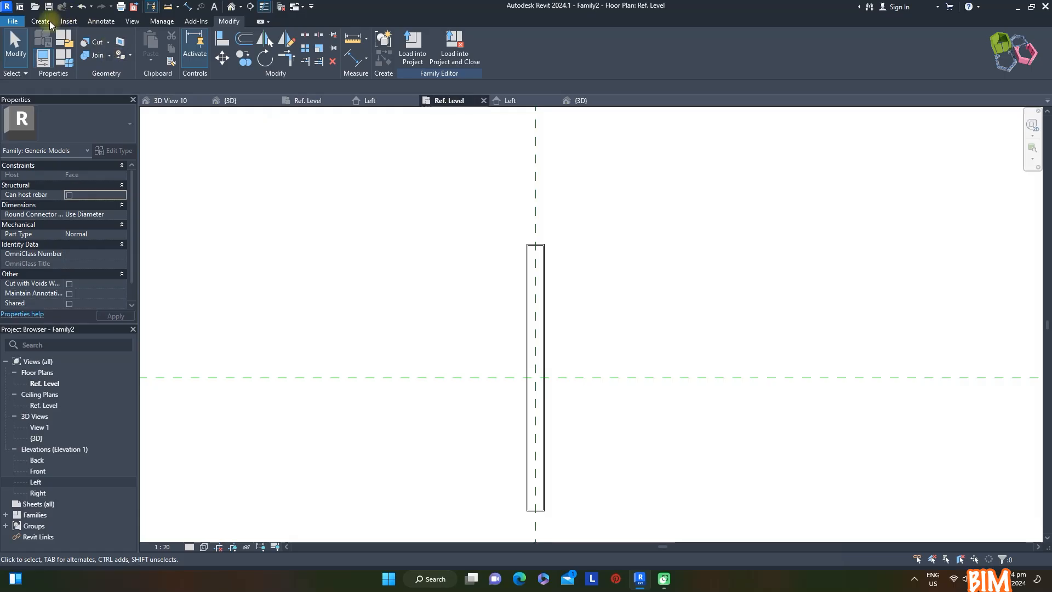
In the Ref. Level plan, create a solid extrusion from a 34 by 594 mm rectangle locked to the inner edges of the hollow
left_click(44, 21)
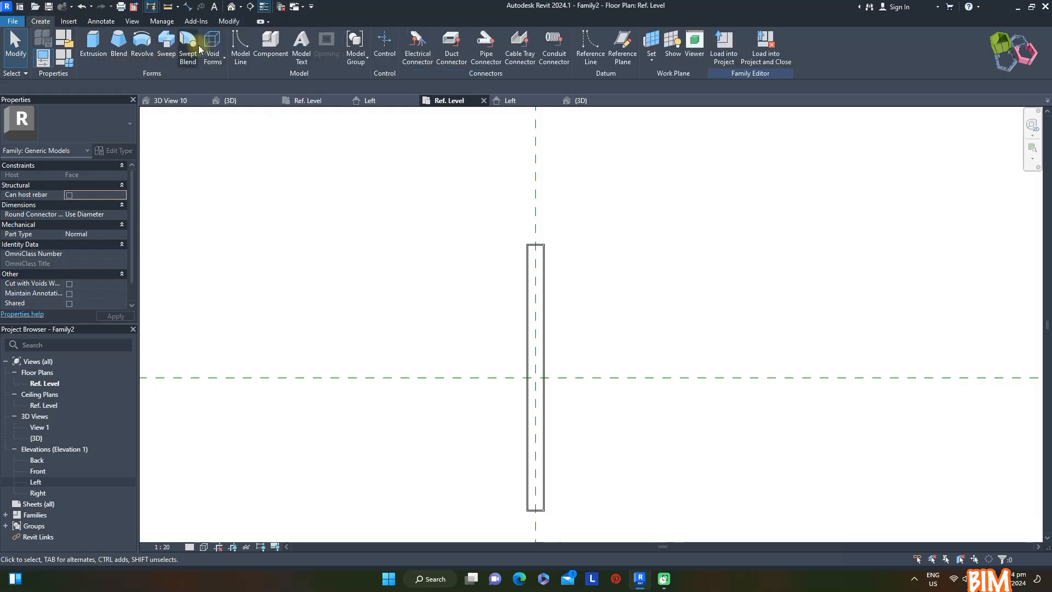
left_click(93, 43)
left_click(441, 39)
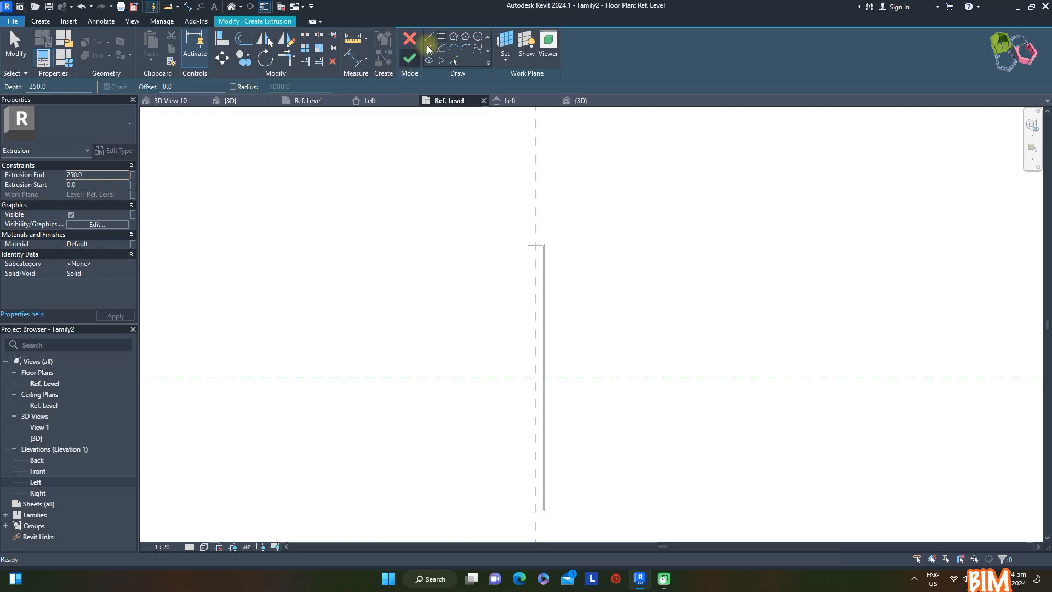
scroll(536, 250, "up", 2)
left_click(521, 235)
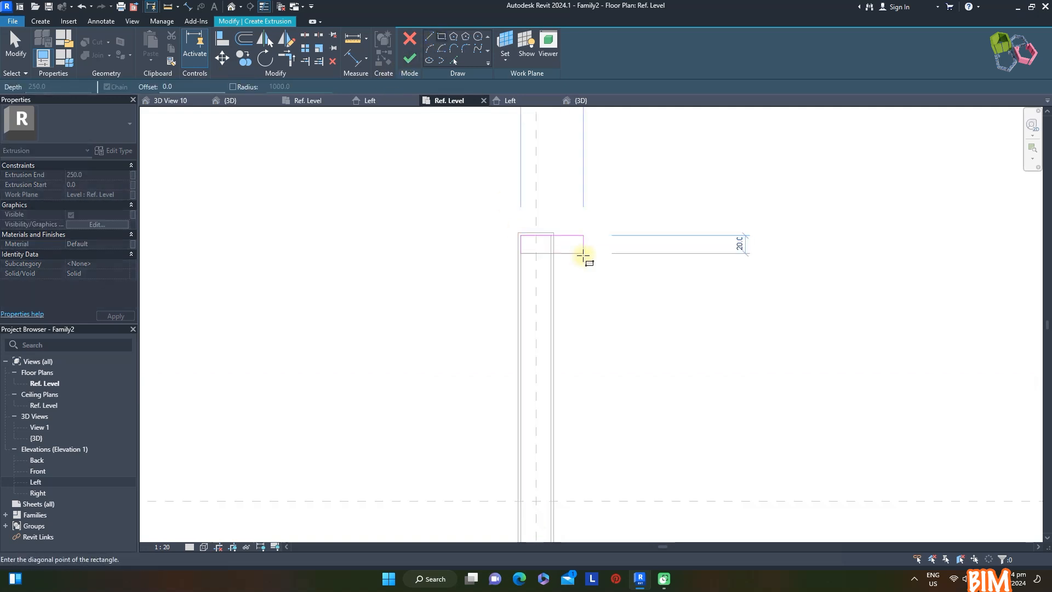
left_click(557, 497)
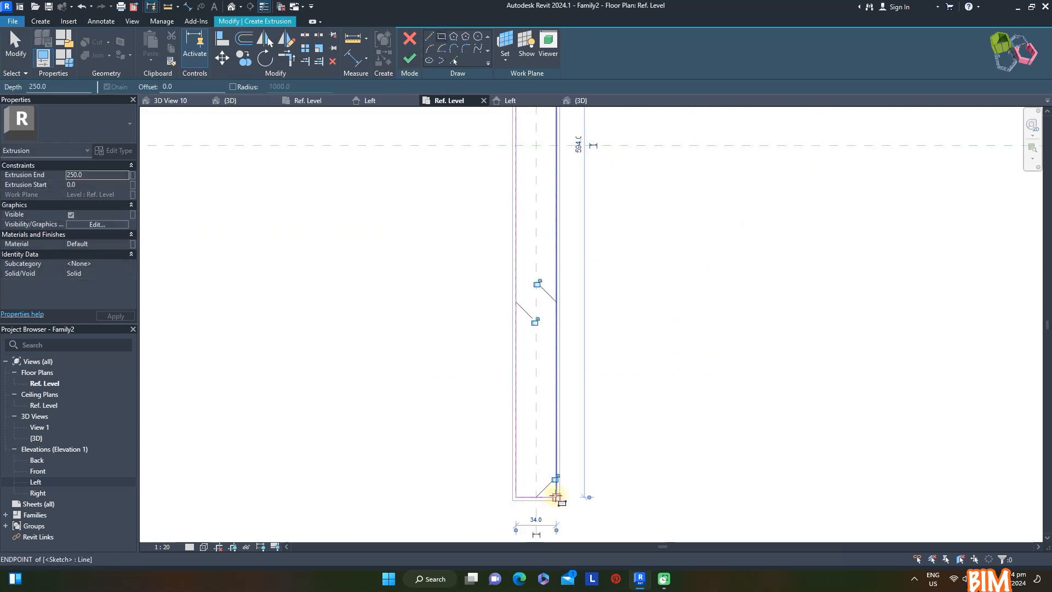
scroll(639, 284, "down", 2)
scroll(622, 224, "down", 2)
scroll(597, 126, "up", 1)
middle_click_drag(628, 250, 528, 335)
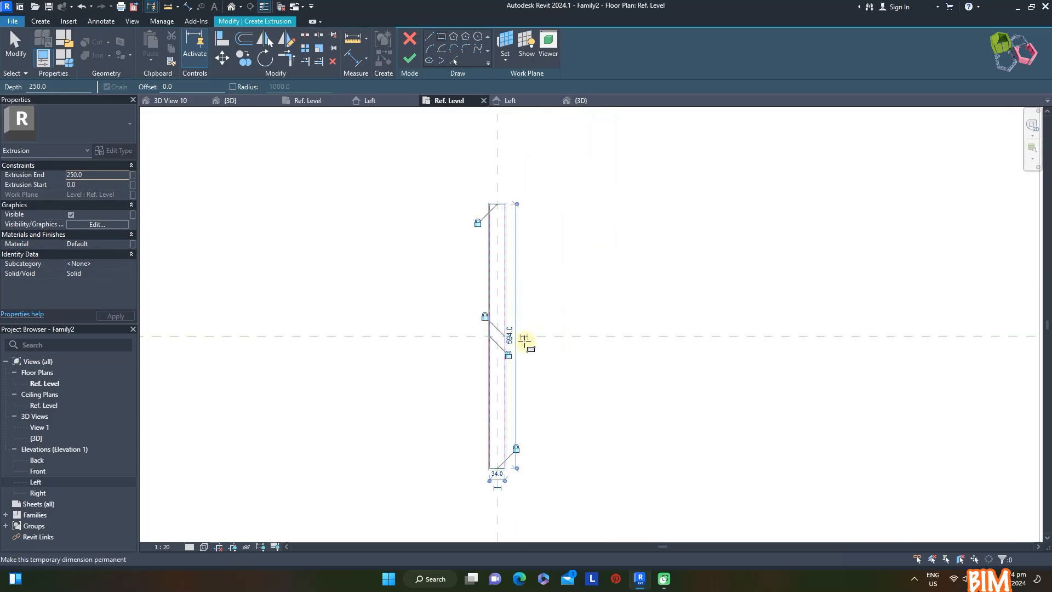
left_click(409, 59)
In the left elevation, set the inner extrusion to start at 55 mm and end at the 60 mm reference plane
left_click(525, 101)
left_click_drag(685, 281, 673, 341)
scroll(689, 363, "up", 5)
left_click(94, 183)
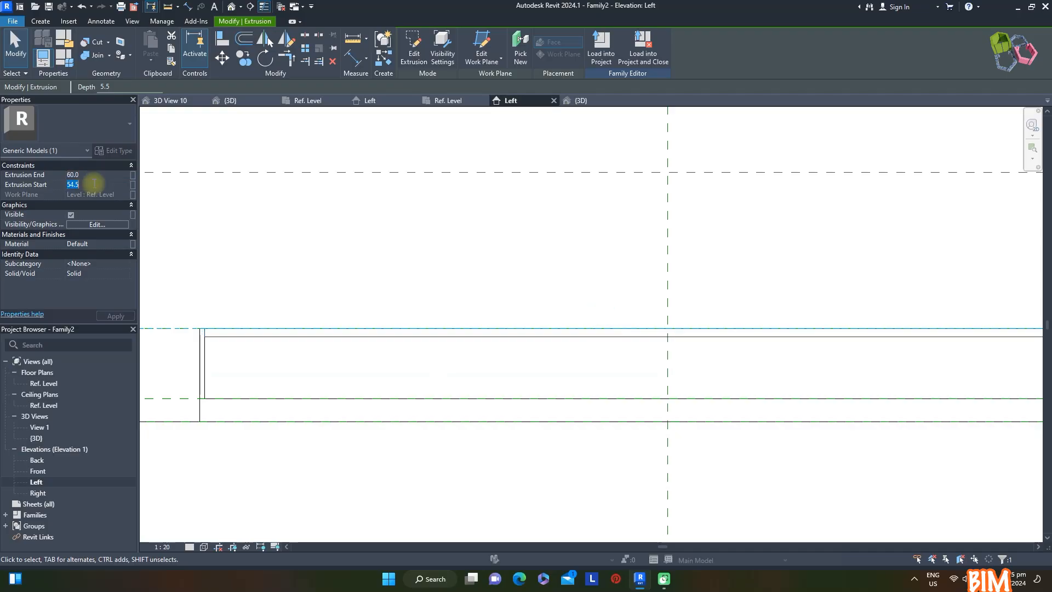
left_click(439, 210)
left_click(475, 338)
scroll(475, 341, "down", 2)
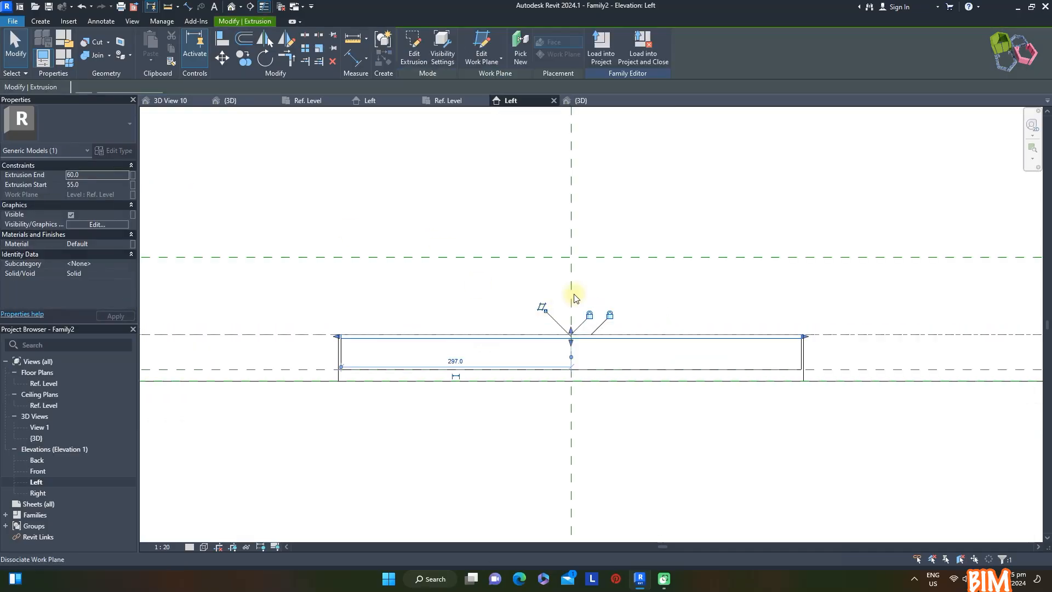
In the 3D view, assign the Glass material to the inner cover extrusion
left_click(586, 104)
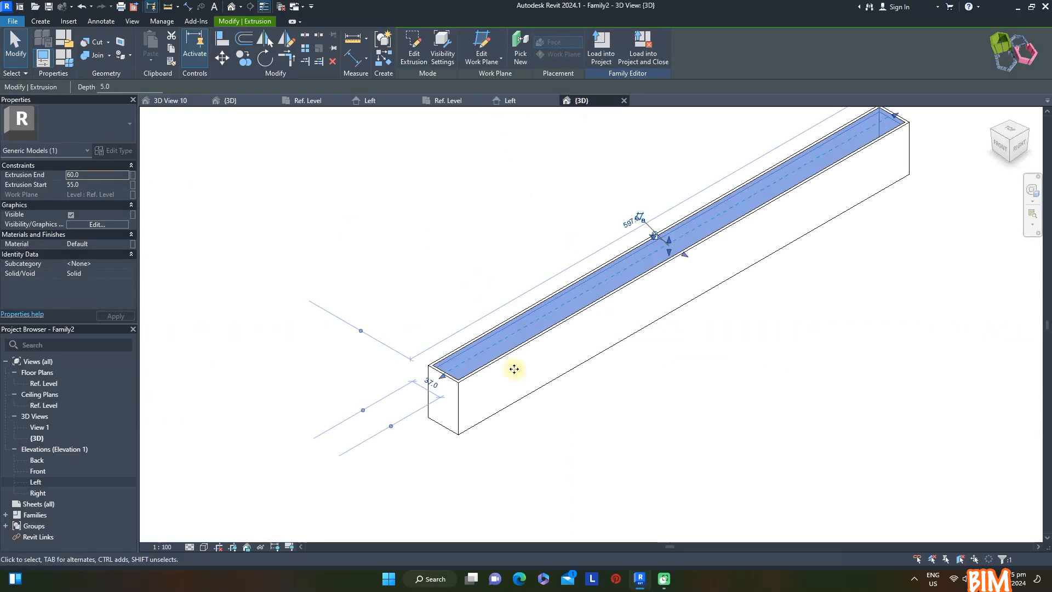
left_click(125, 245)
left_click(125, 245)
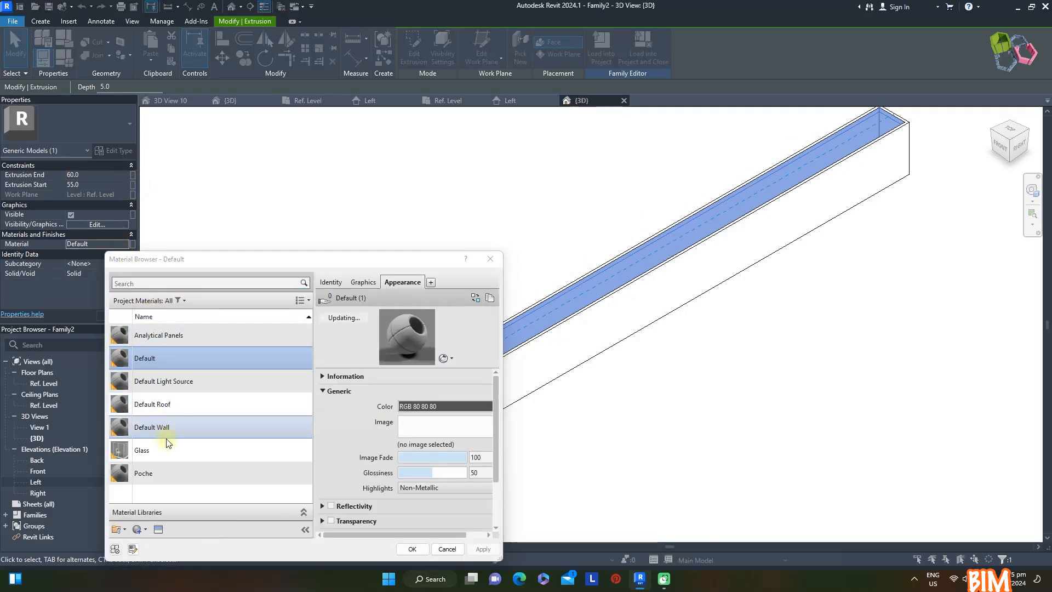
left_click(142, 450)
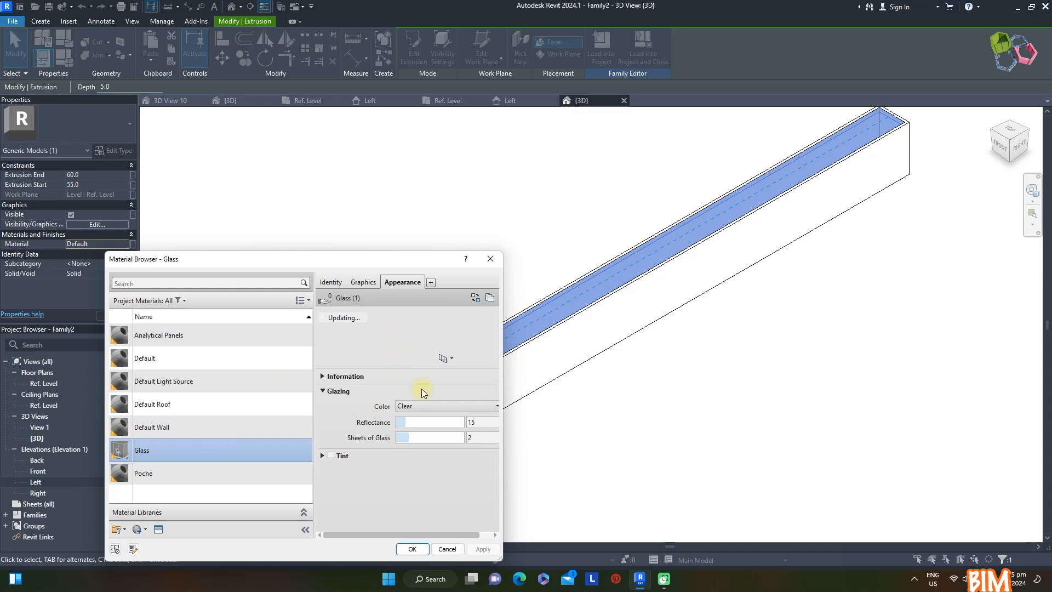
left_click(414, 548)
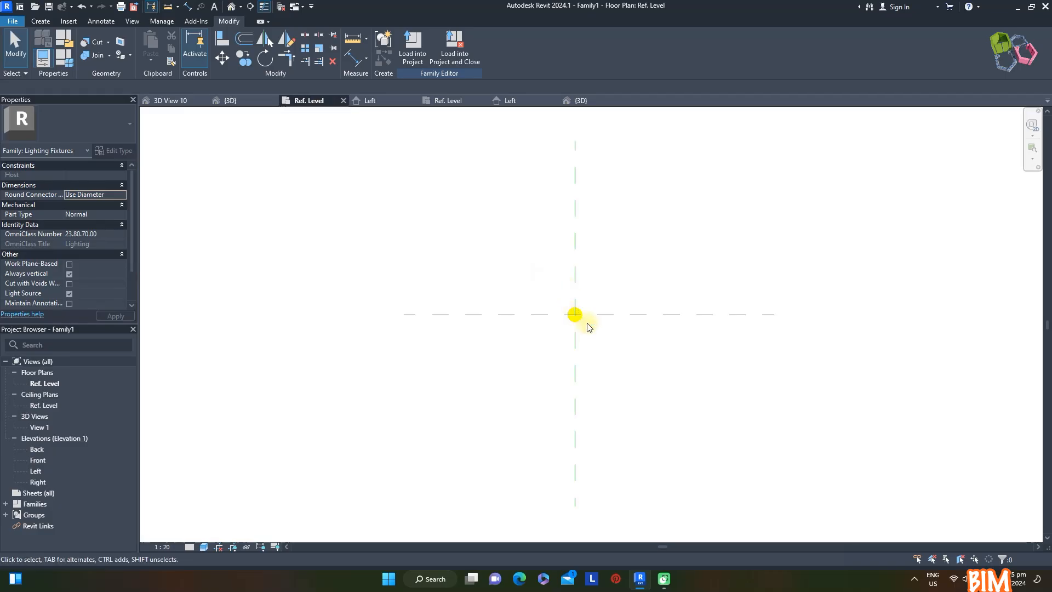
Load the light source family into Family2, place one instance at the Ref. Level plan's reference-plane intersection, and open the left elevation
left_click(370, 101)
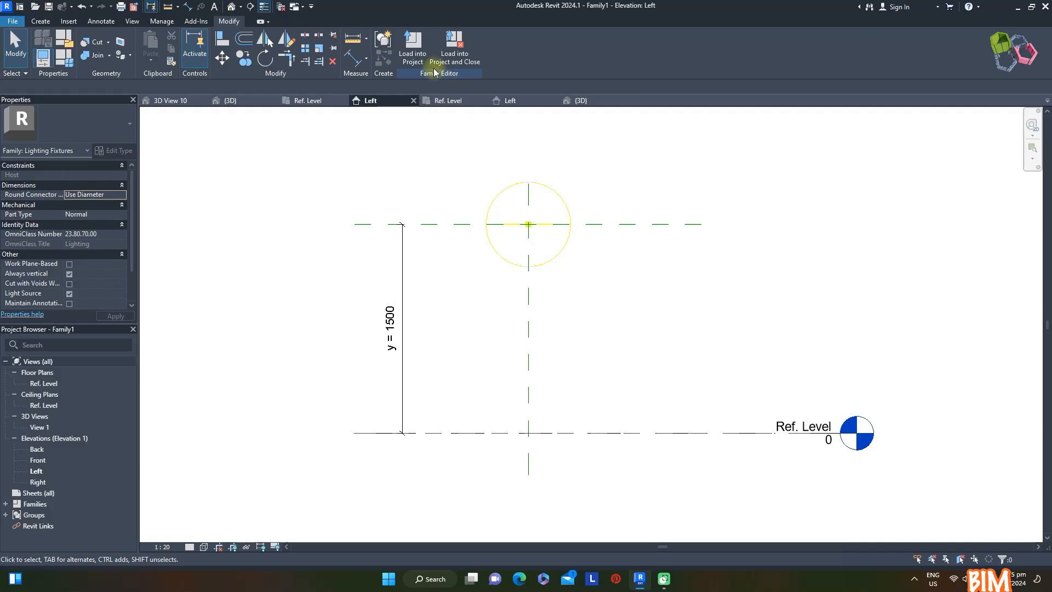
left_click(423, 56)
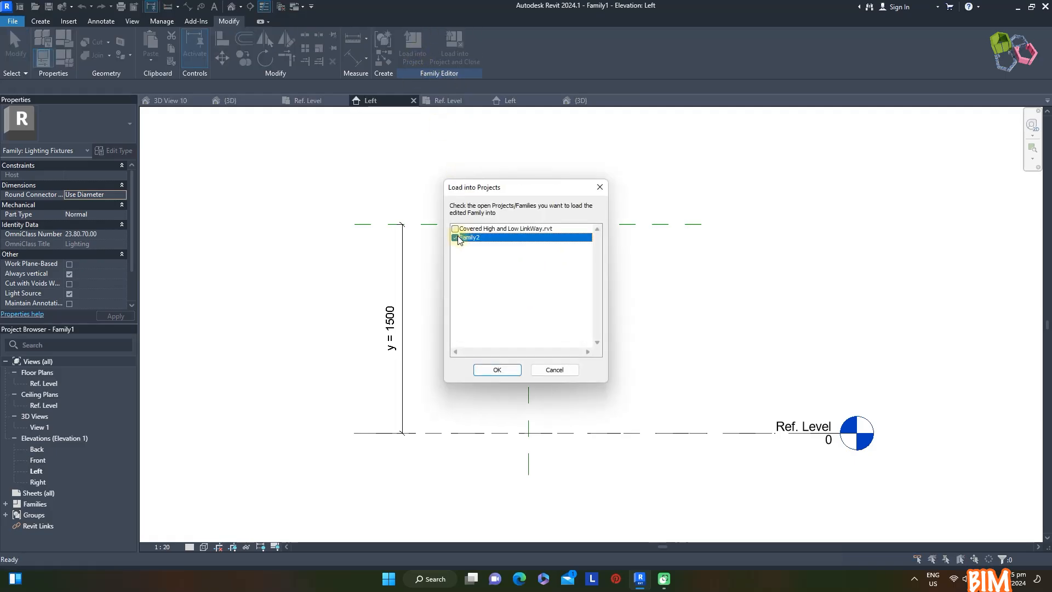
left_click(502, 368)
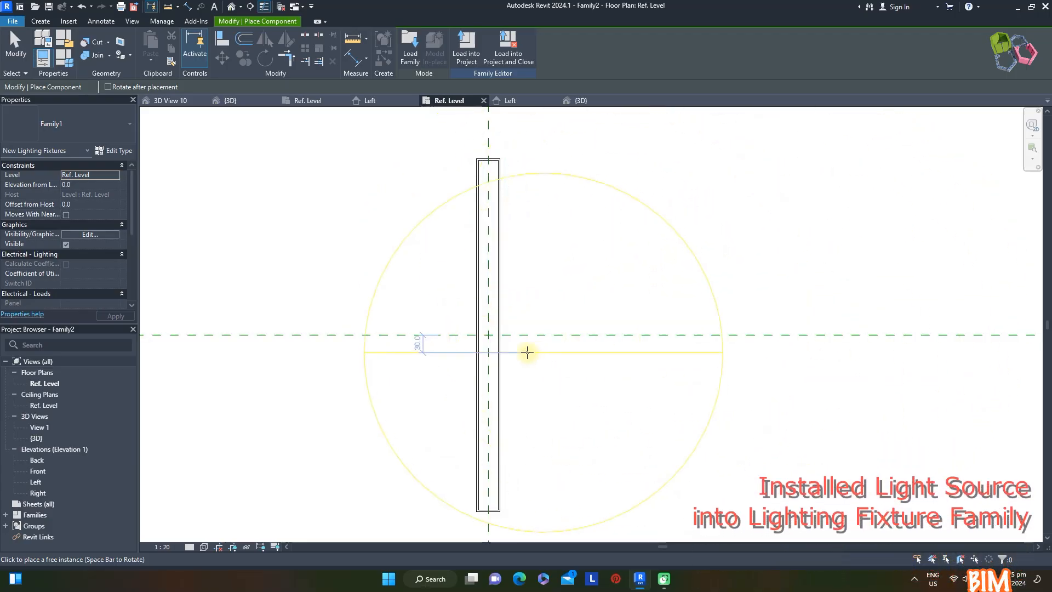
left_click(489, 335)
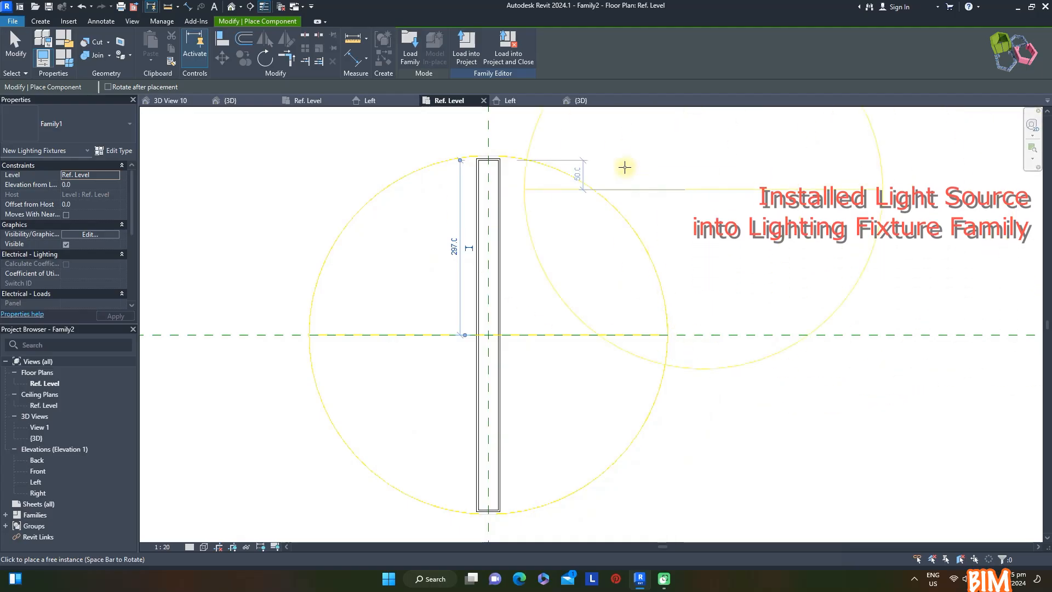
left_click(510, 101)
scroll(682, 291, "down", 5)
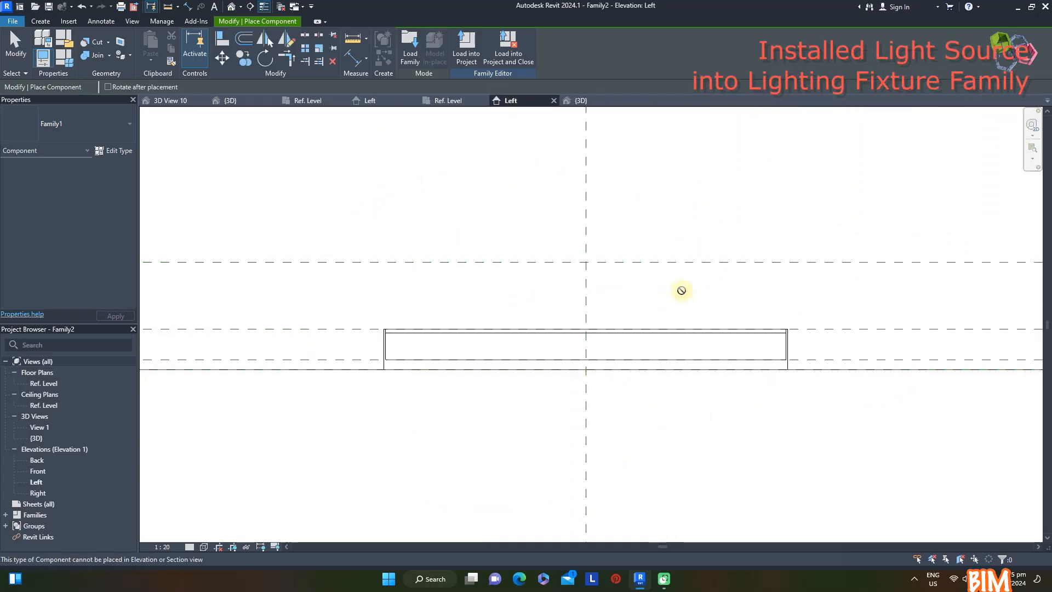
scroll(589, 447, "down", 2)
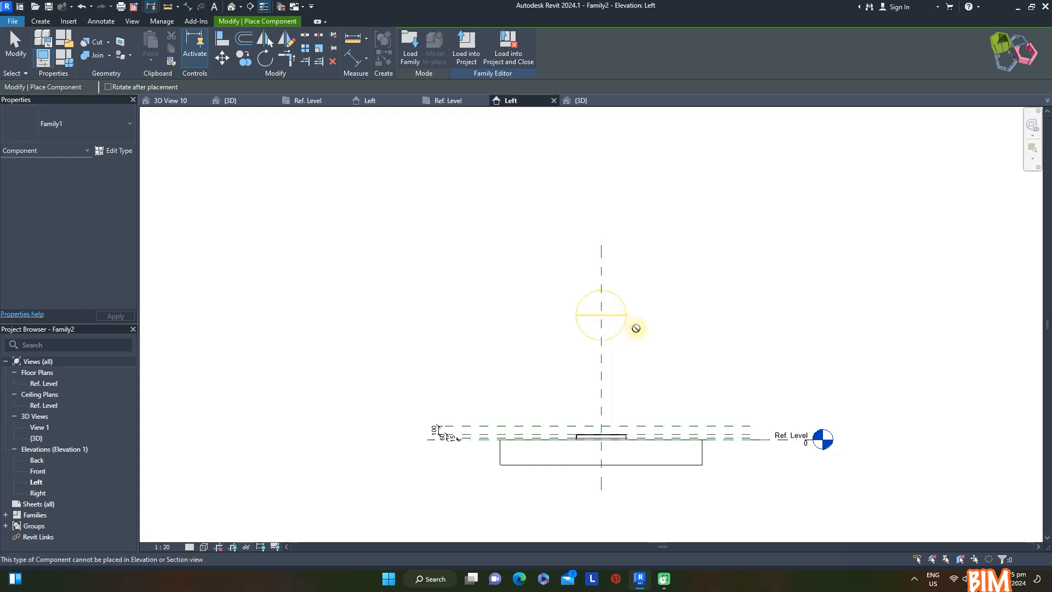
scroll(636, 328, "up", 1)
key("Escape")
left_click(622, 311)
scroll(541, 269, "down", 1)
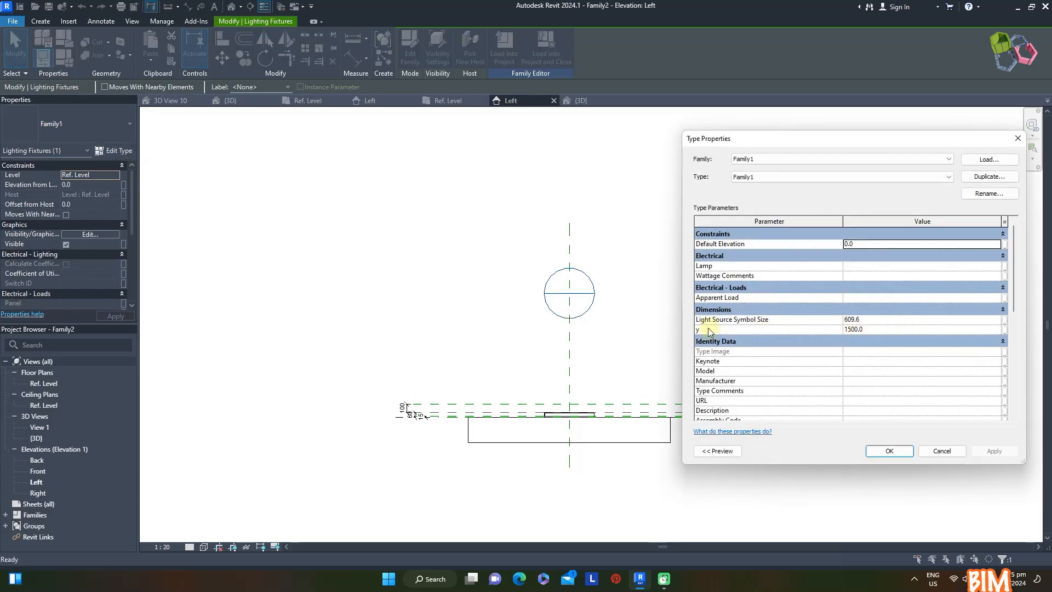
left_click(1005, 330)
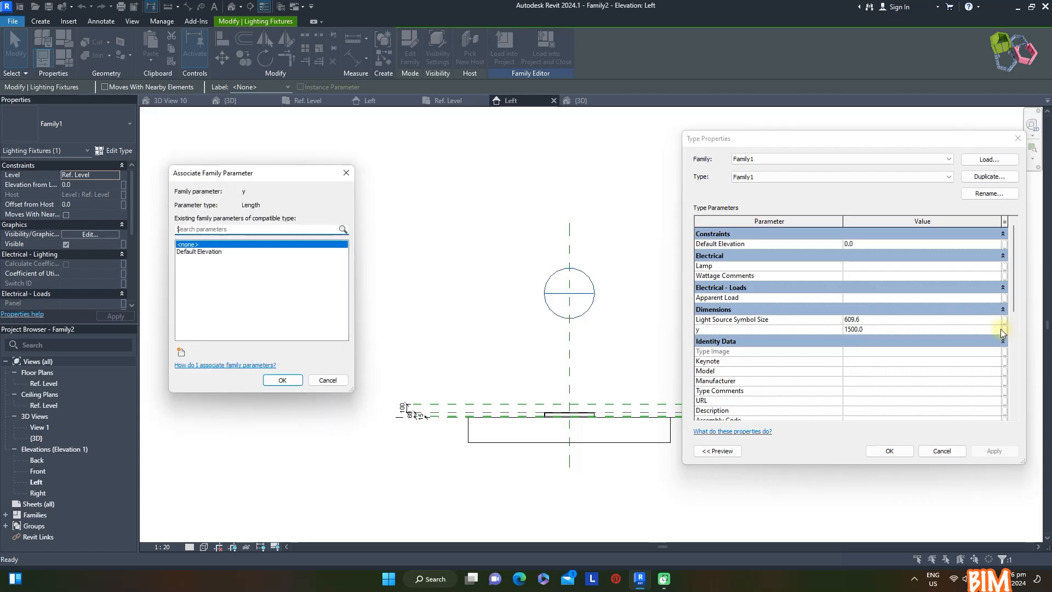
key("Escape")
key("Escape")
Label the 100 mm dimension in the left elevation with a new type family parameter named Y LS
scroll(515, 428, "up", 2)
scroll(367, 377, "up", 3)
left_click(327, 425)
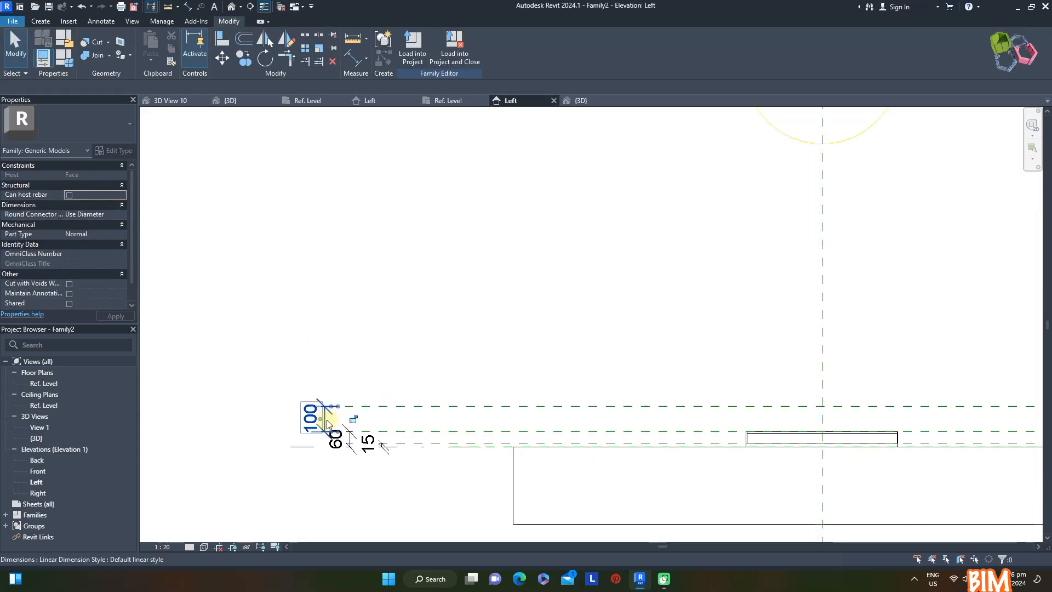
left_click(327, 425)
left_click(516, 48)
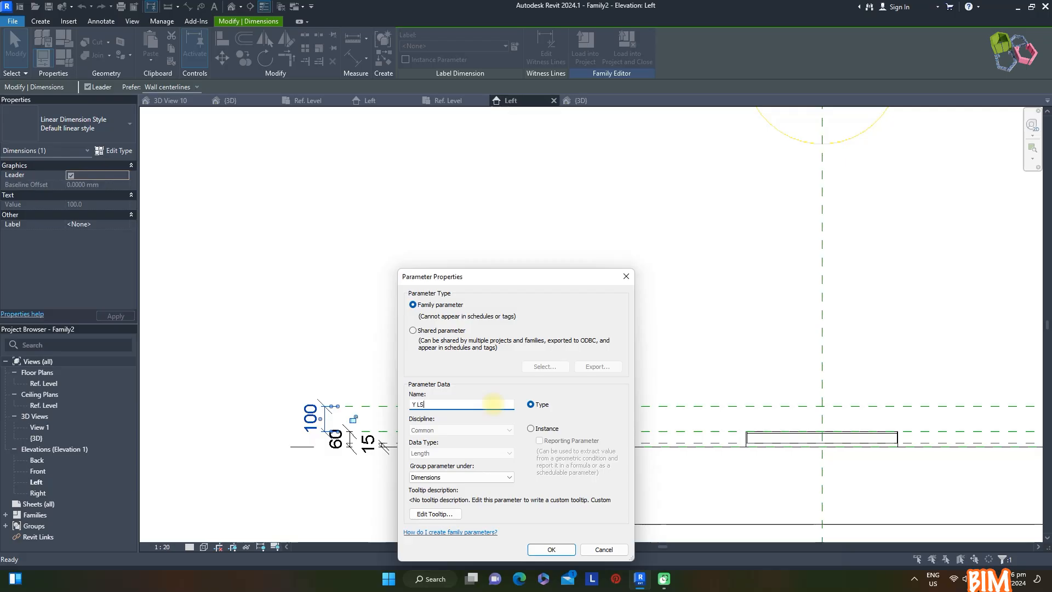
left_click(552, 550)
left_click(336, 383)
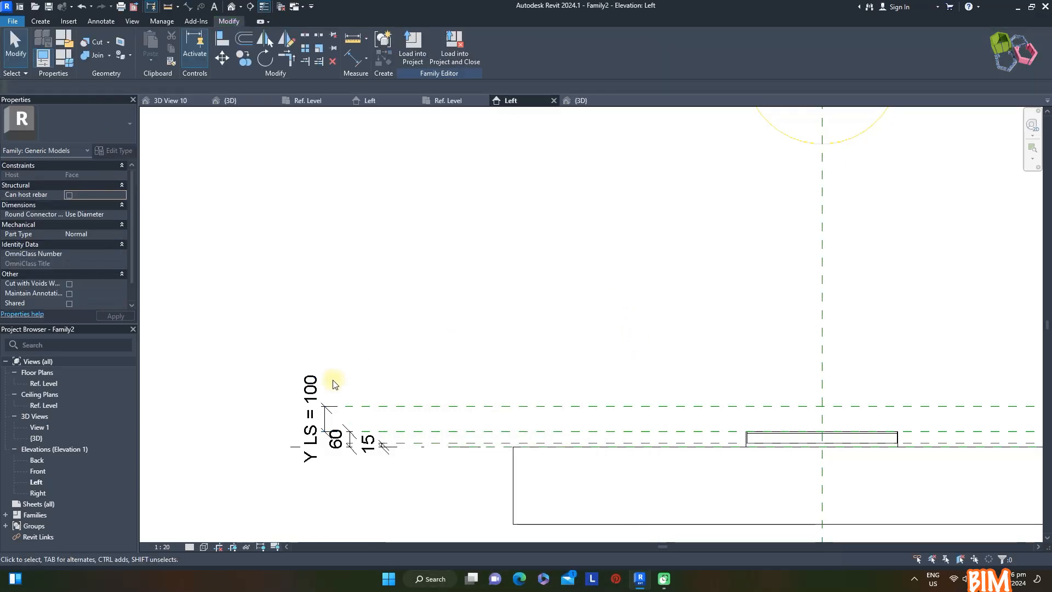
Associate the nested light source's y type parameter with Y LS, and check its position on the housing in 3D
scroll(455, 311, "down", 5)
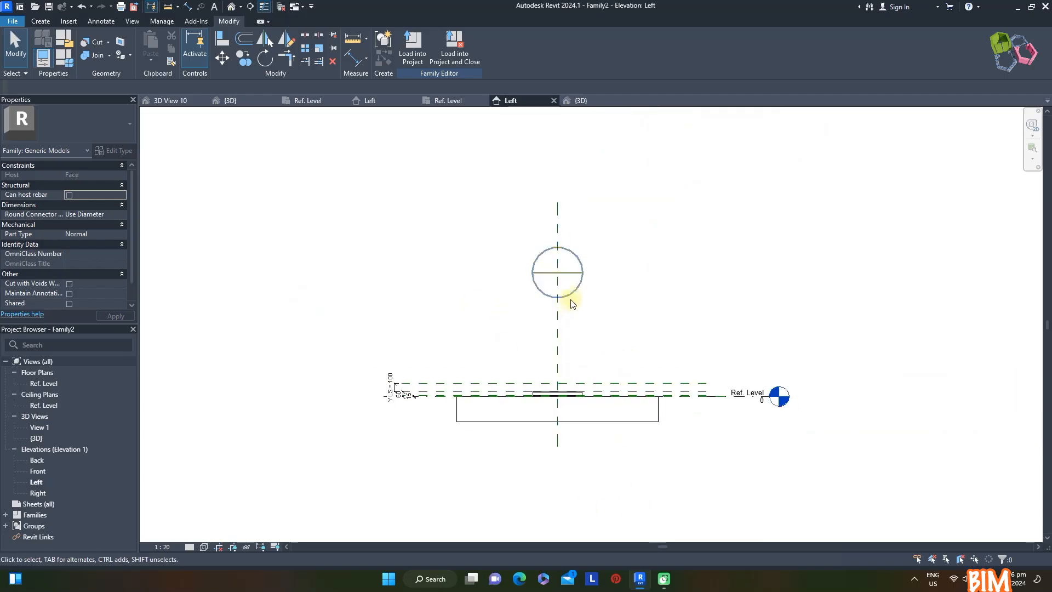
left_click(572, 300)
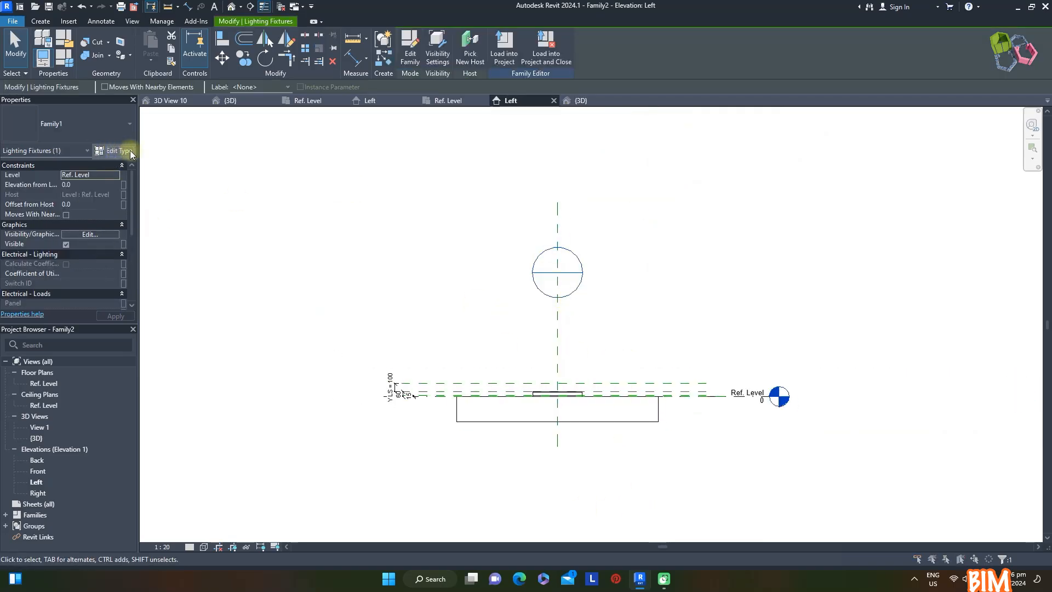
left_click(113, 150)
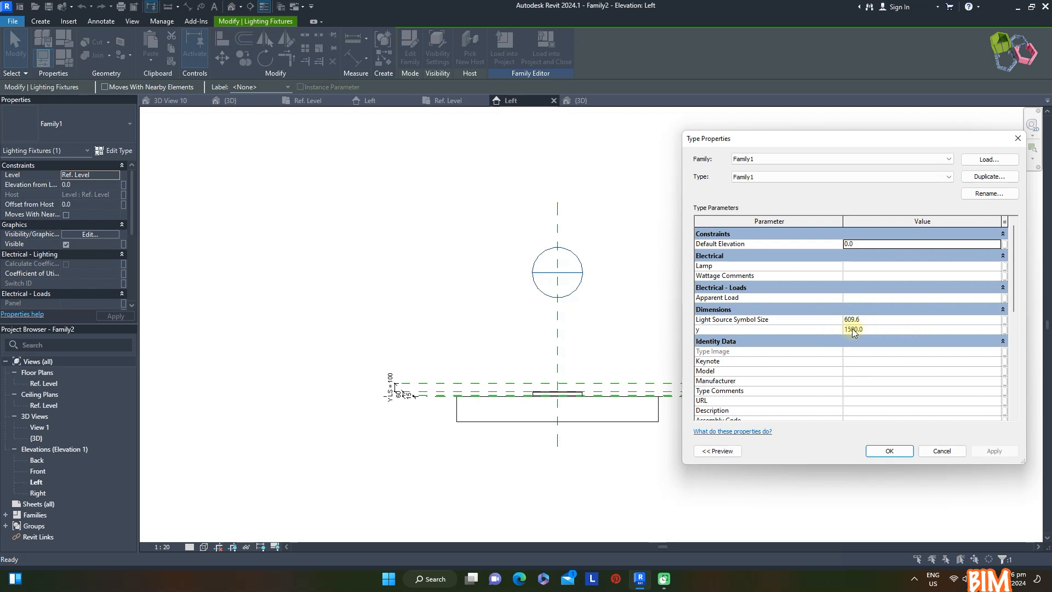
left_click(1005, 329)
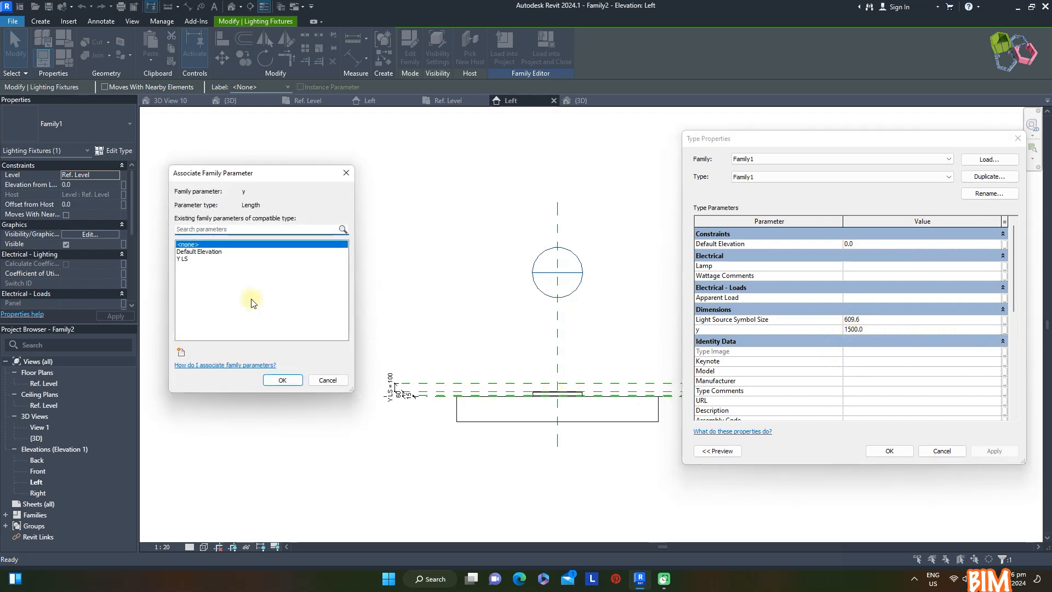
left_click(186, 259)
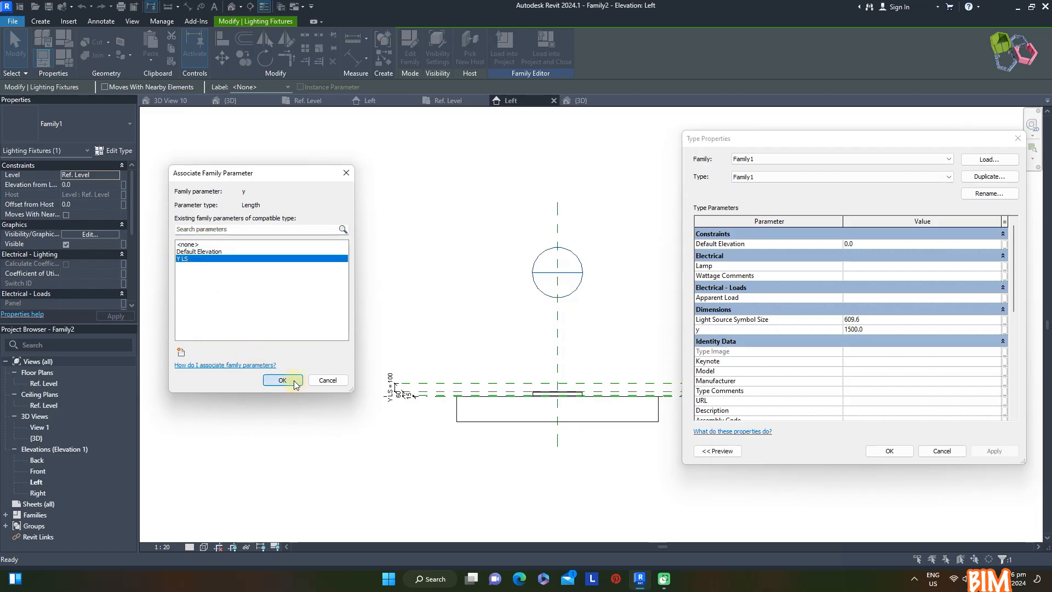
key("Return")
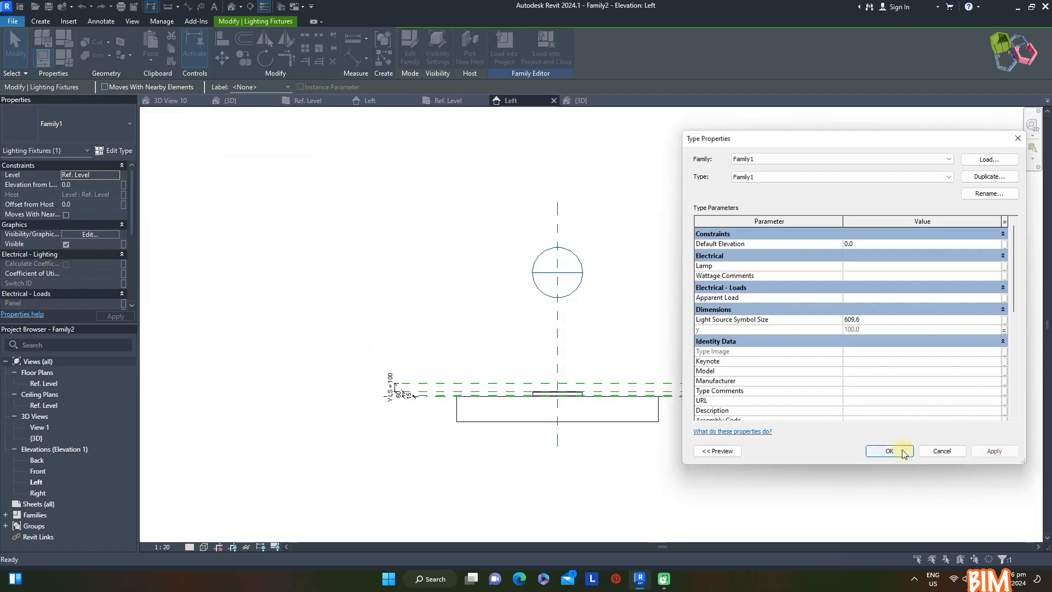
left_click(888, 451)
scroll(586, 399, "up", 2)
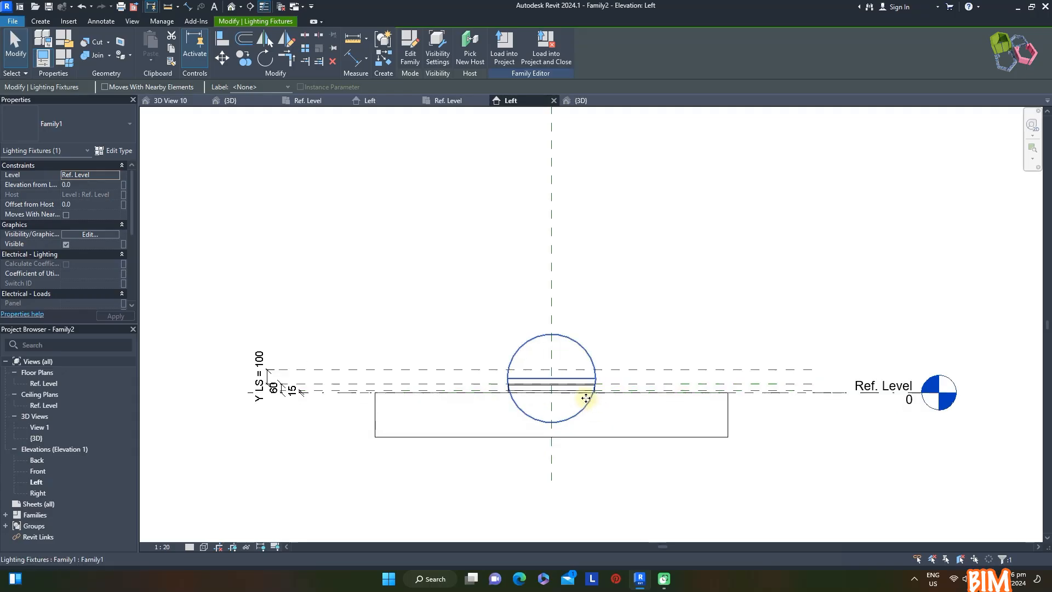
left_click(628, 295)
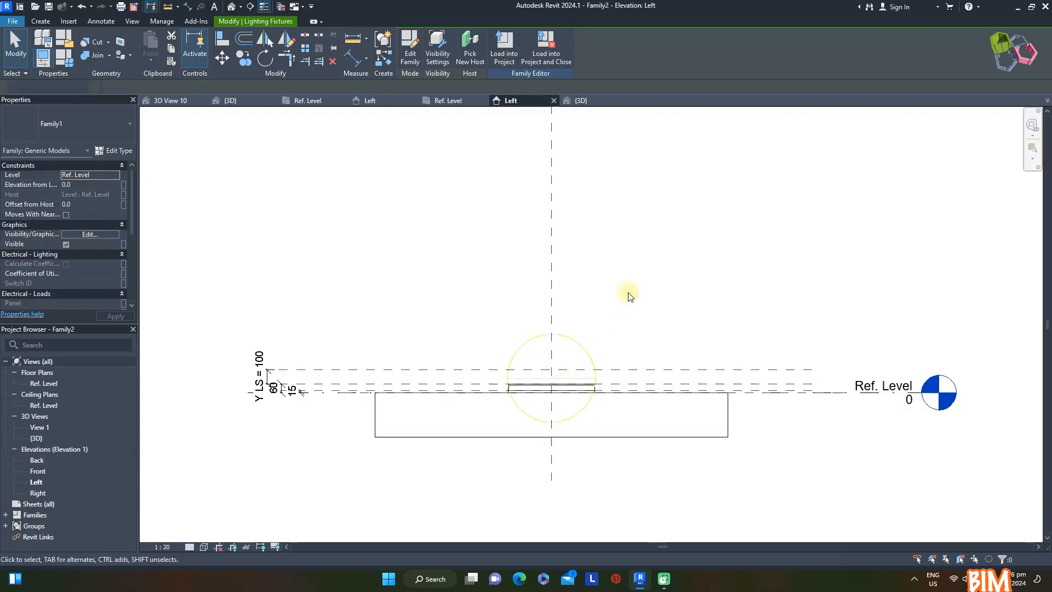
left_click(582, 103)
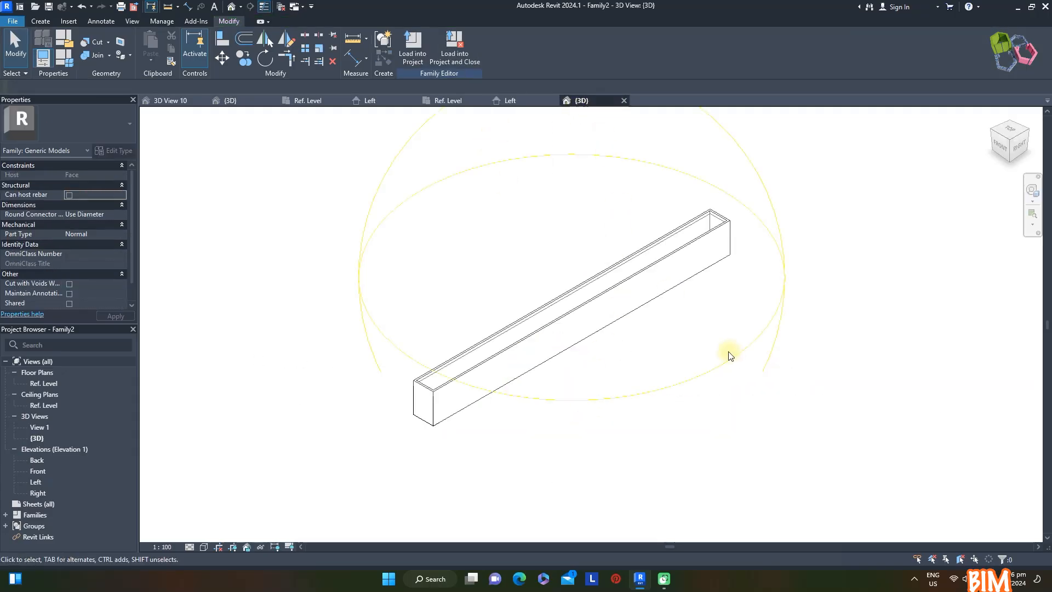
left_click(749, 383)
middle_click_drag(749, 380, 641, 369, "shift")
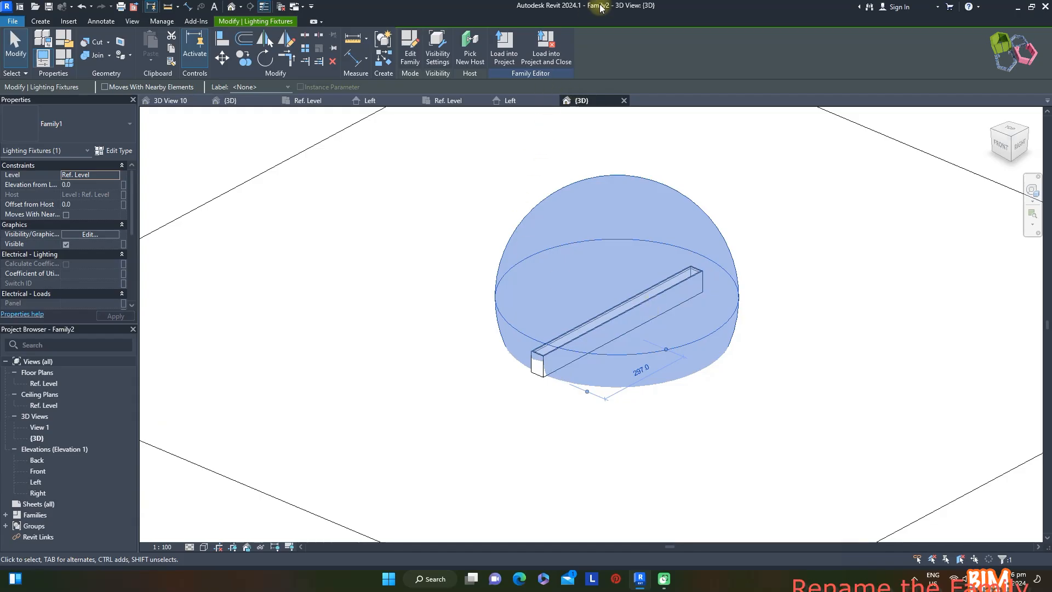
Rename the nested lighting fixture family as LS
left_click(5, 516)
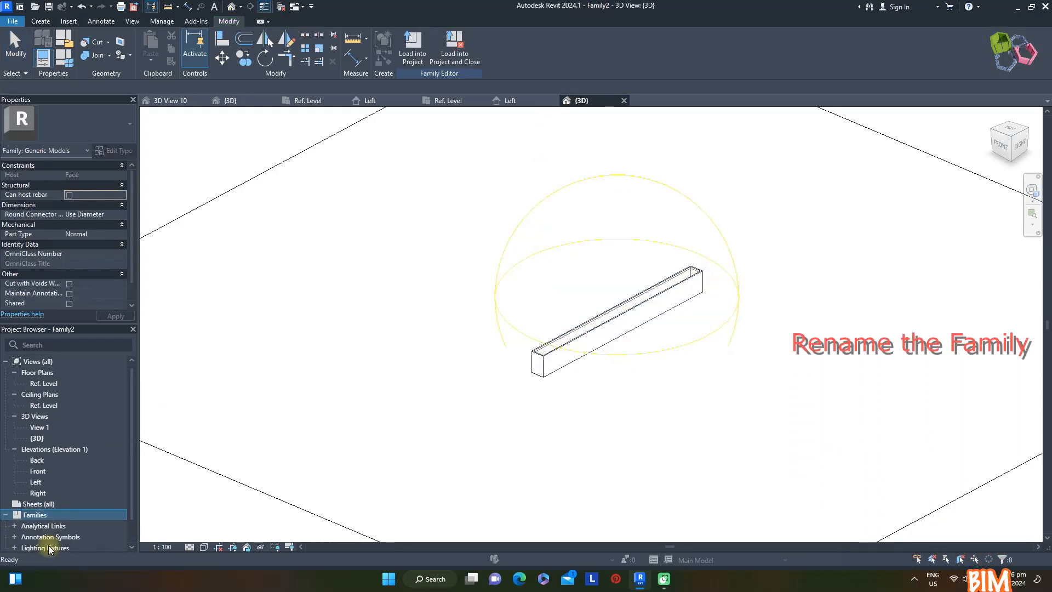
scroll(19, 533, "down", 1)
left_click(14, 524)
left_click(40, 536)
key("F2")
type("LS")
key("Return")
left_click(51, 546)
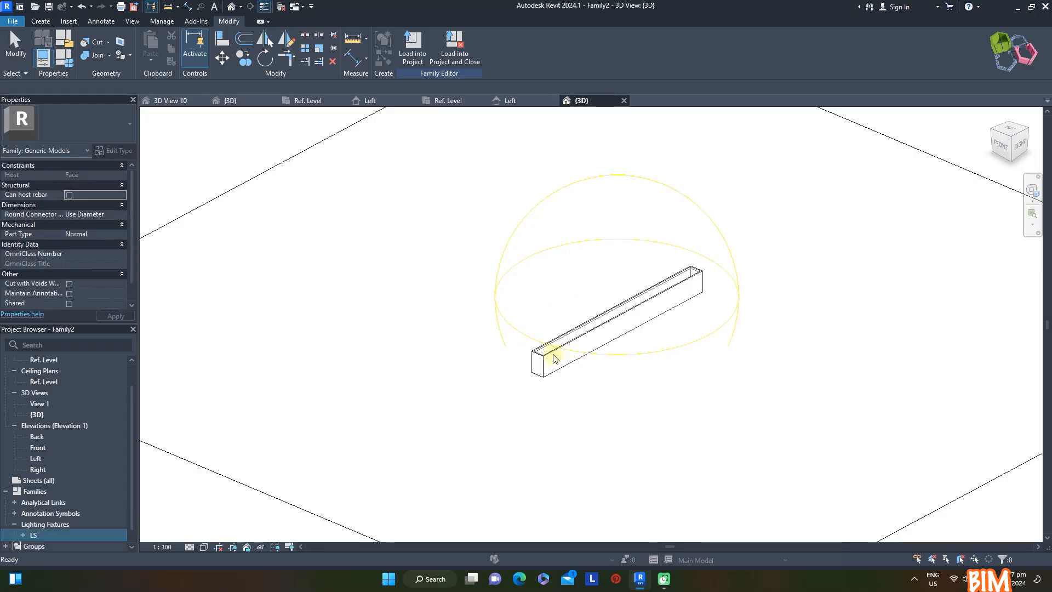
left_click(490, 191)
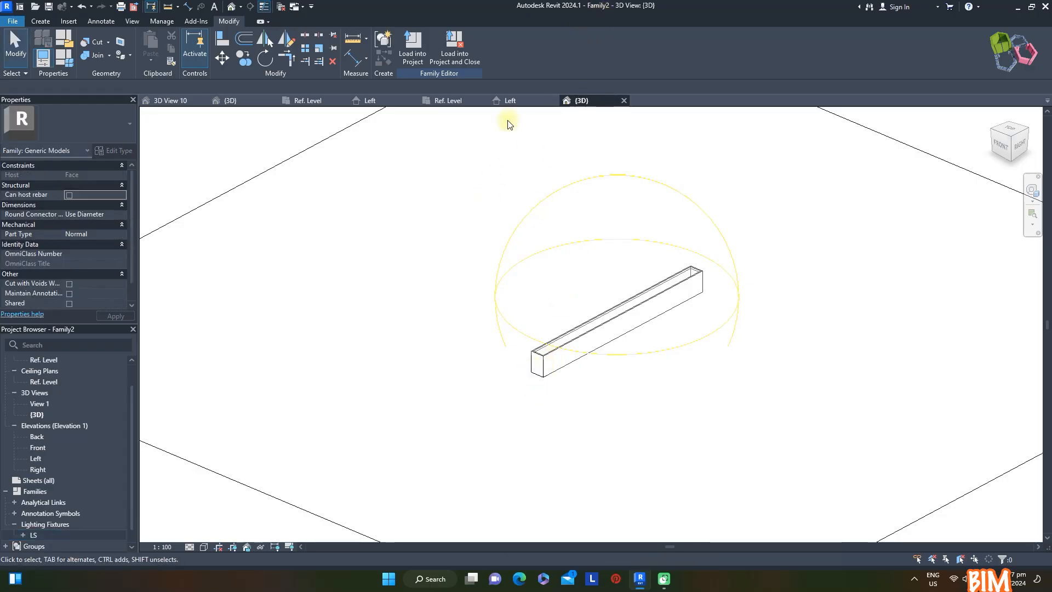
Load the fixture family into the Covered High and Low LinkWay project and view the linkway in 3D
left_click(412, 49)
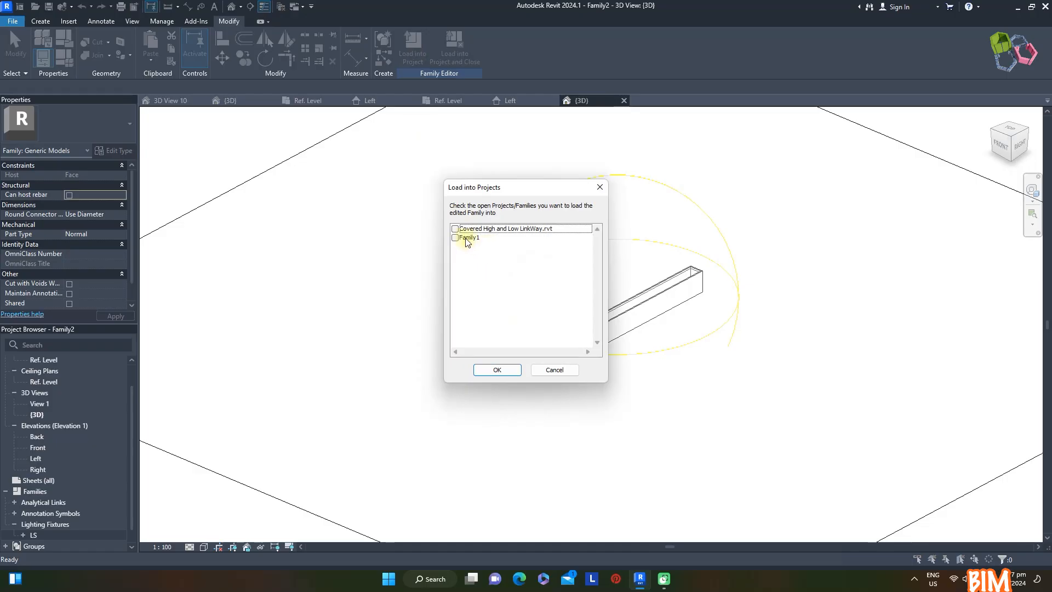
left_click(505, 373)
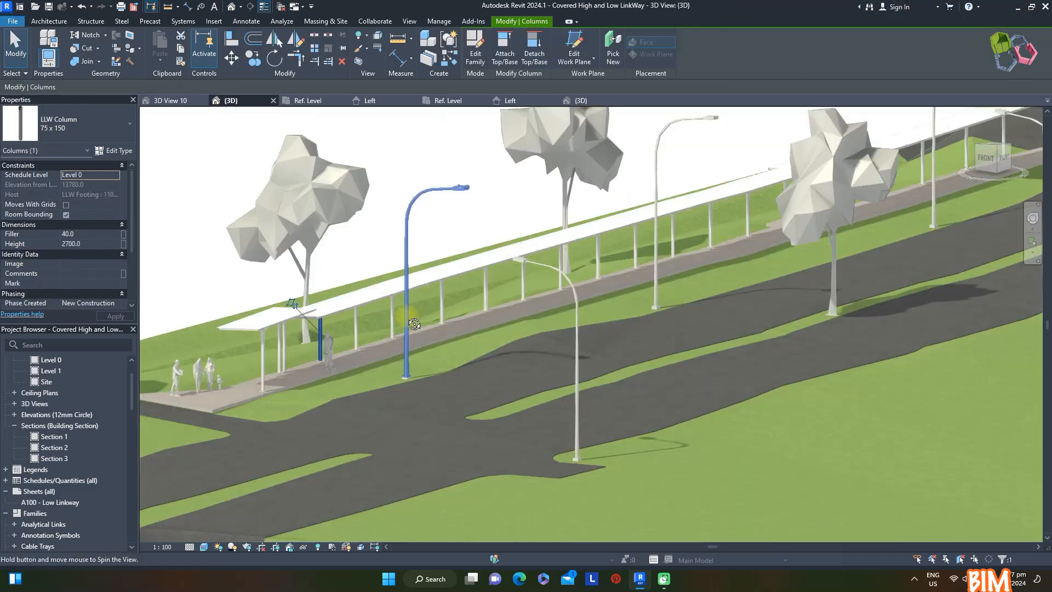
middle_click_drag(406, 285, 381, 495, "shift")
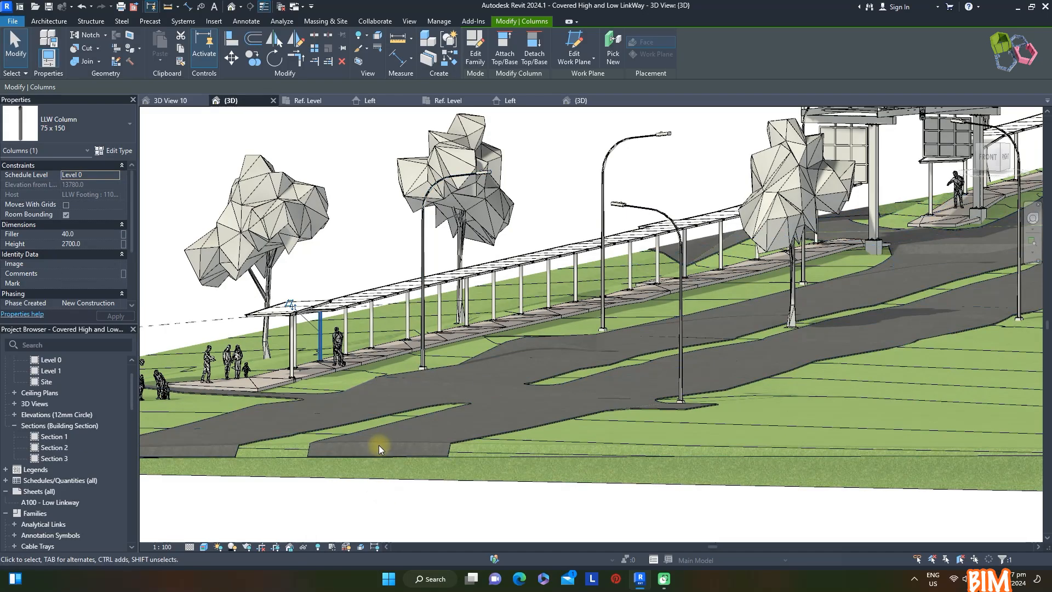
Temporarily hide the two toposolids and the walkway slab under the linkway in the 3D view
left_click(437, 483)
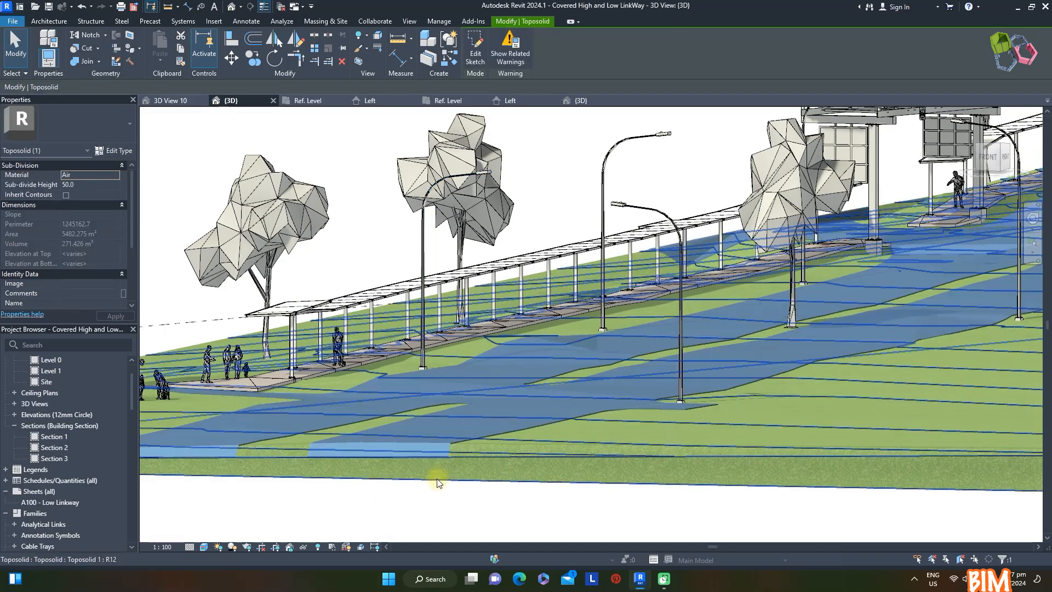
left_click(461, 486, "ctrl")
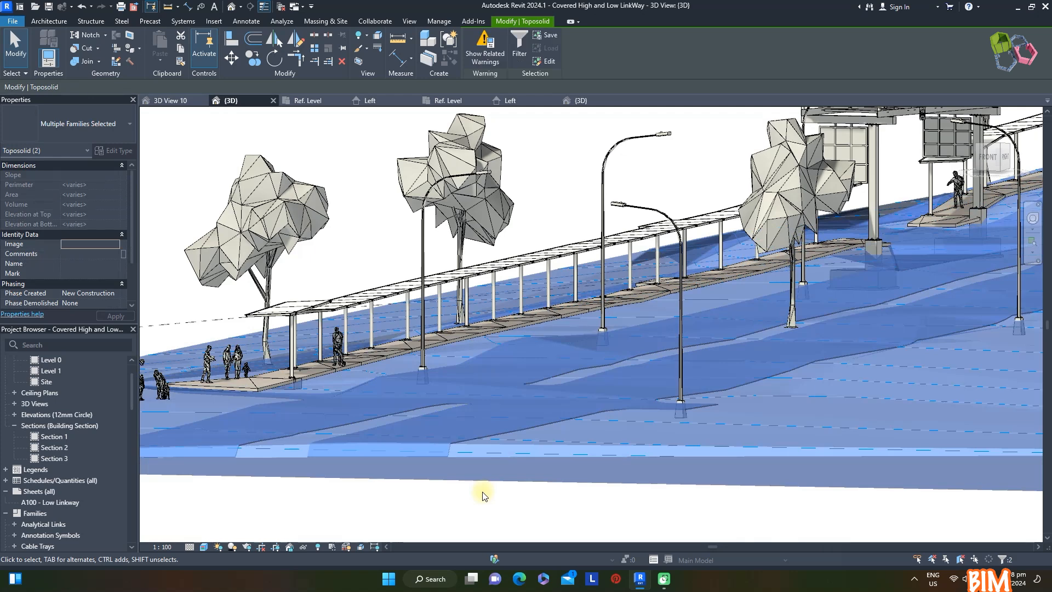
left_click(369, 363, "ctrl")
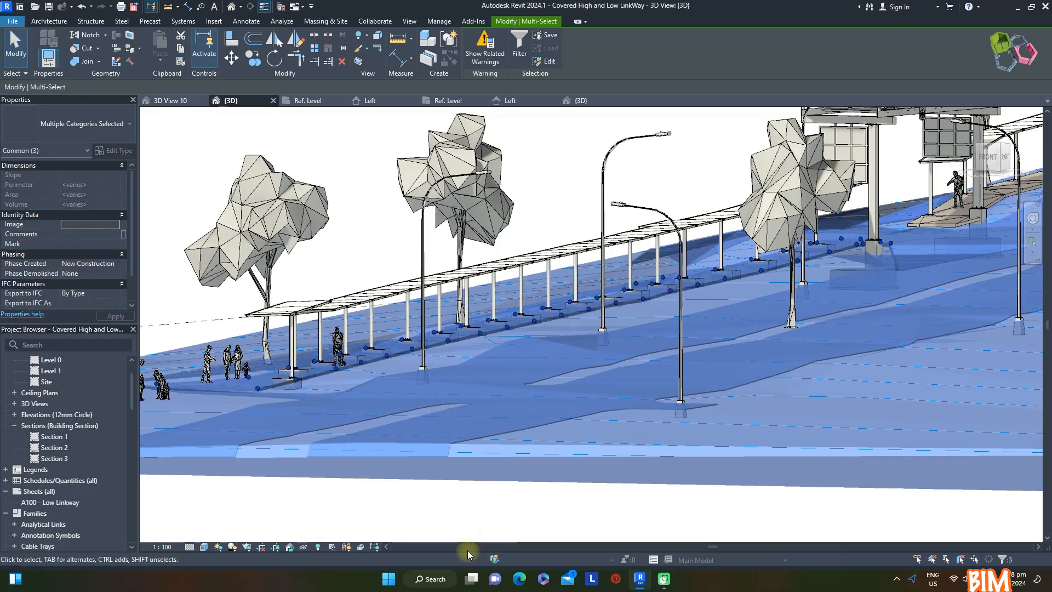
key("h")
key("h")
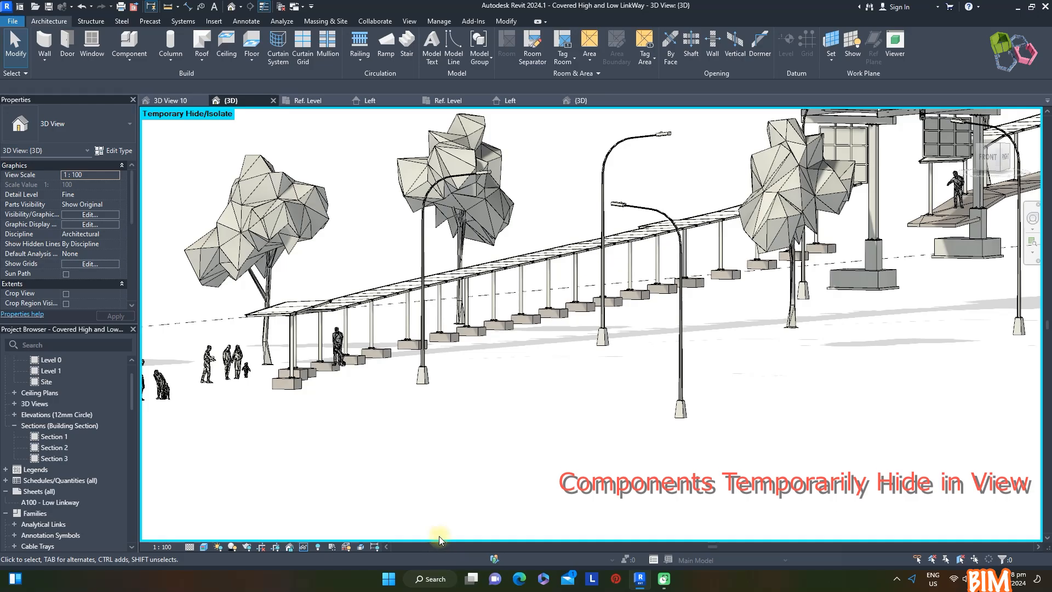
Remove all PVC Roof curtain panels from the 3D view and frame the underside of the linkway's end roof framing
left_click(293, 342)
middle_click_drag(477, 418, 347, 241, "shift")
scroll(347, 242, "up", 5)
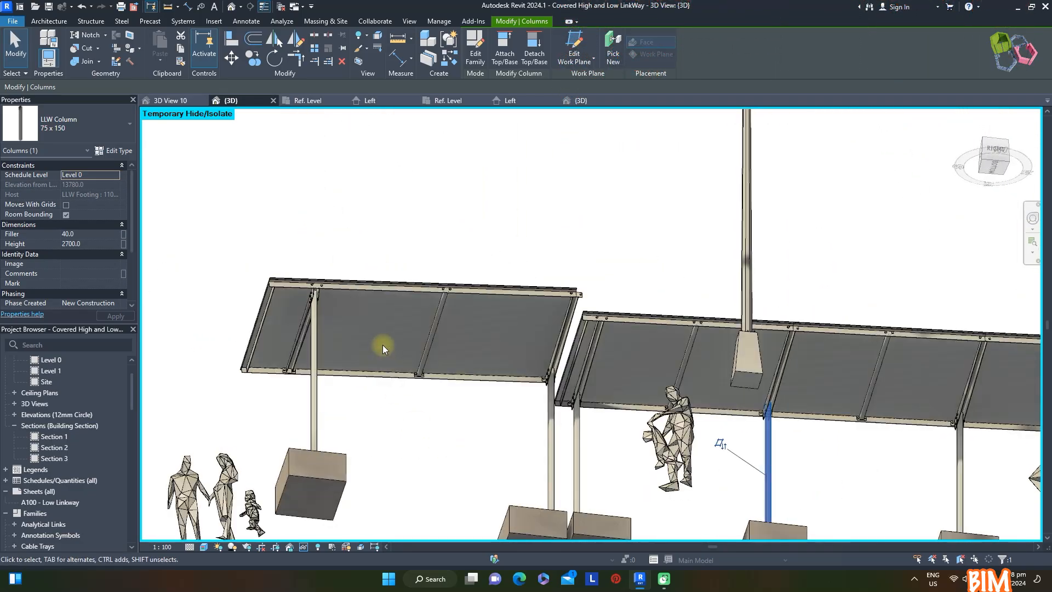
scroll(473, 264, "down", 2)
middle_click_drag(528, 238, 630, 498, "shift")
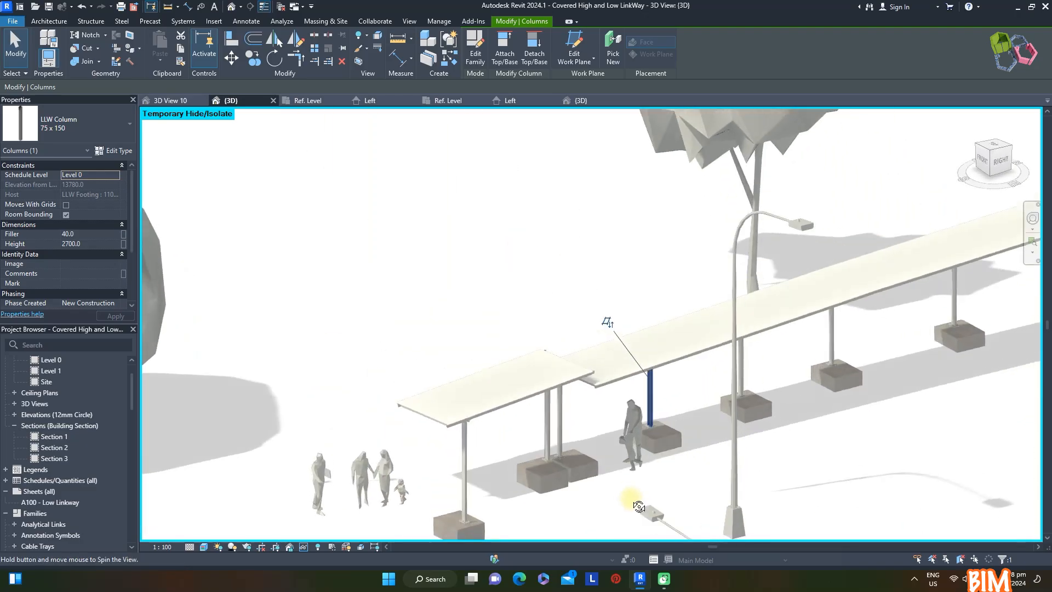
left_click(471, 382)
key("s")
key("a")
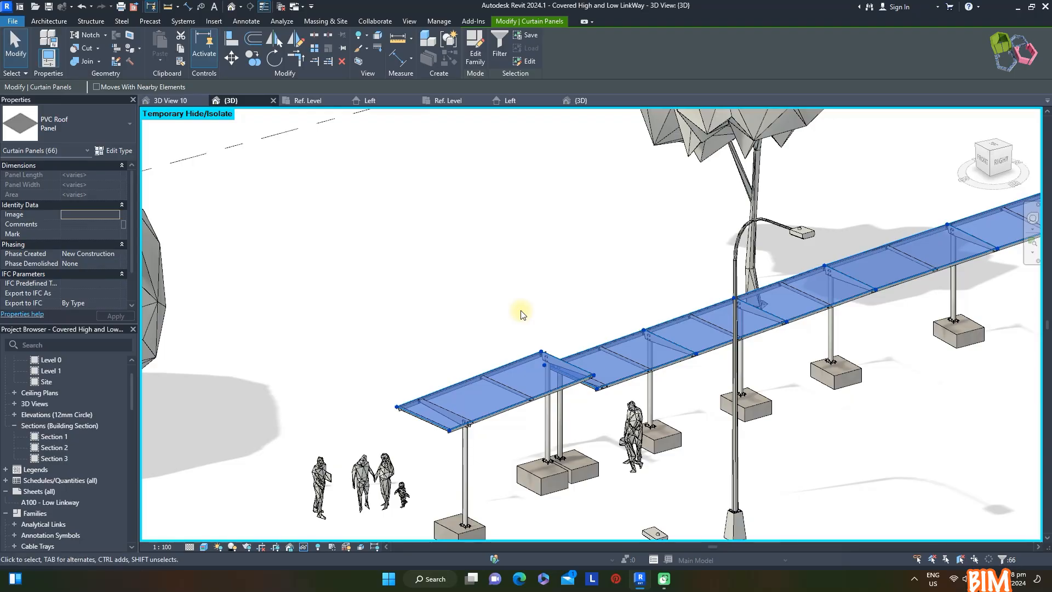
key("Delete")
middle_click_drag(681, 510, 556, 247, "shift")
scroll(360, 365, "up", 5)
mouse_move(515, 449)
middle_mouse_down("shift")
mouse_move(527, 451)
mouse_move(508, 440)
middle_mouse_up("shift")
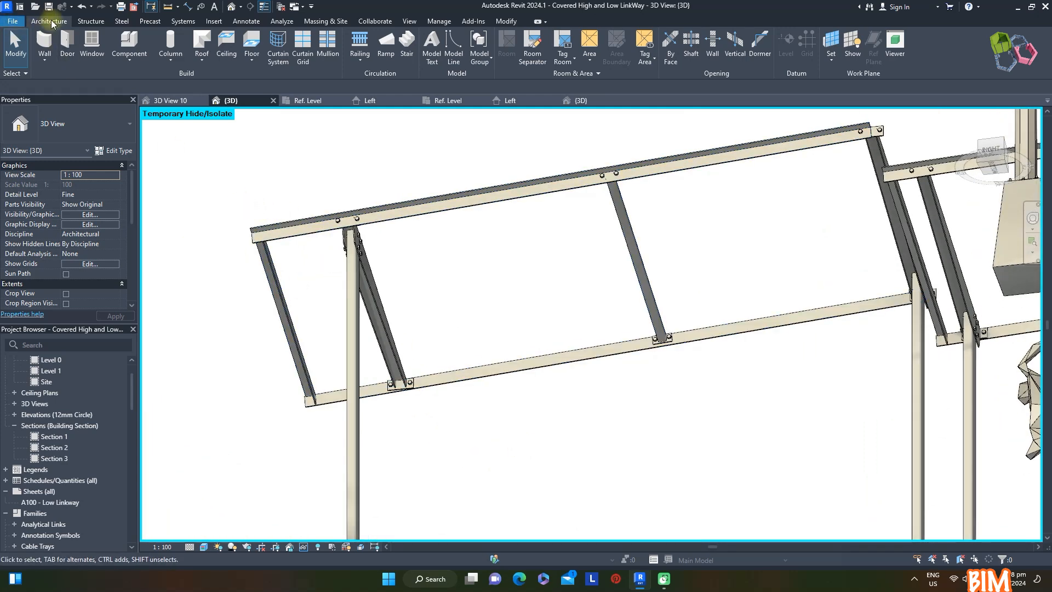
Rename the loaded Family2 generic model family as 2FT FL in the project
left_click(127, 64)
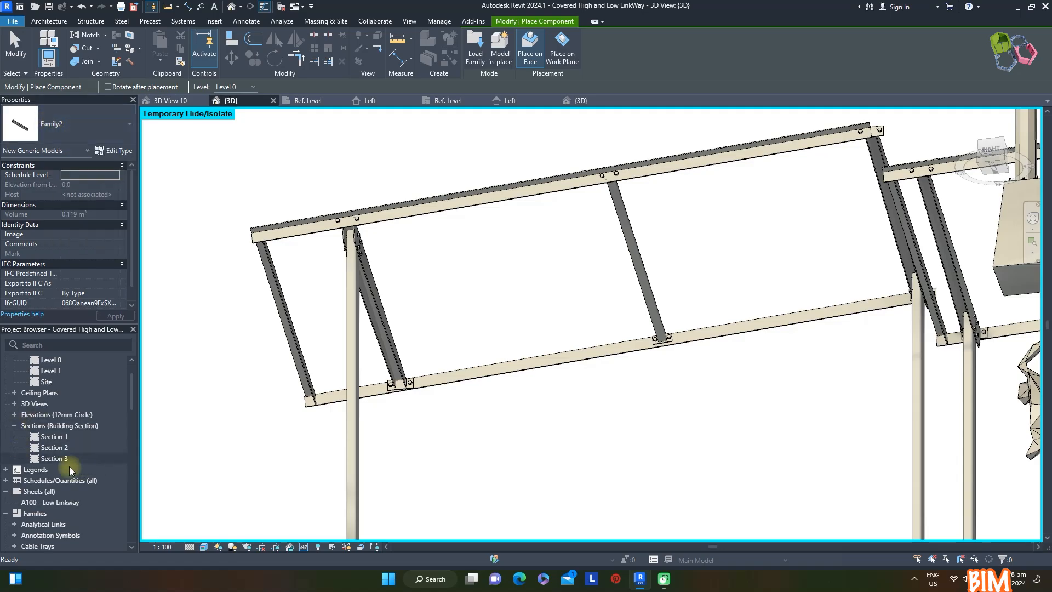
scroll(54, 508, "down", 5)
scroll(54, 506, "down", 8)
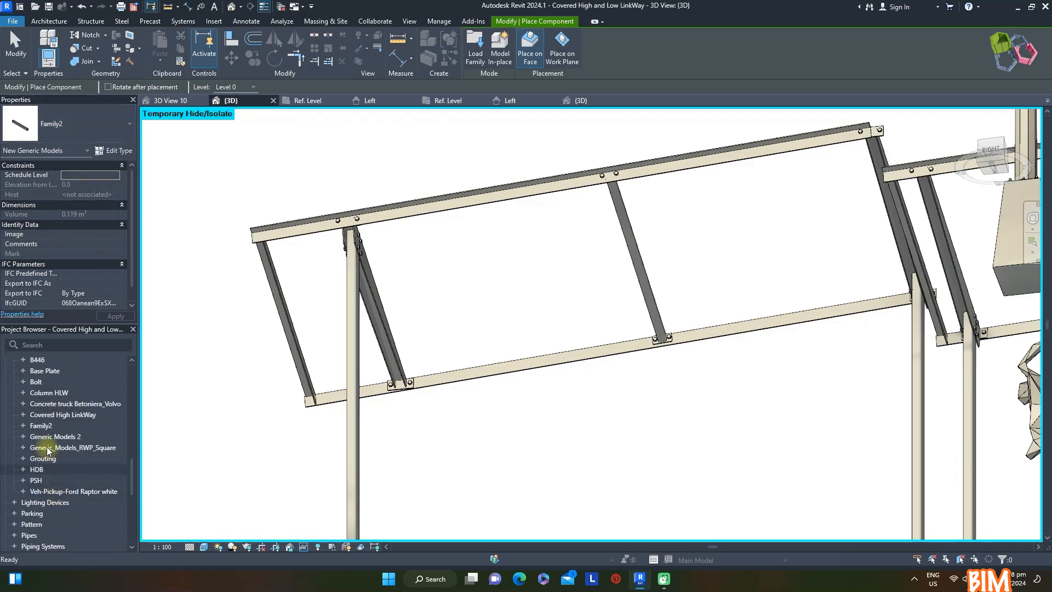
left_click(24, 426)
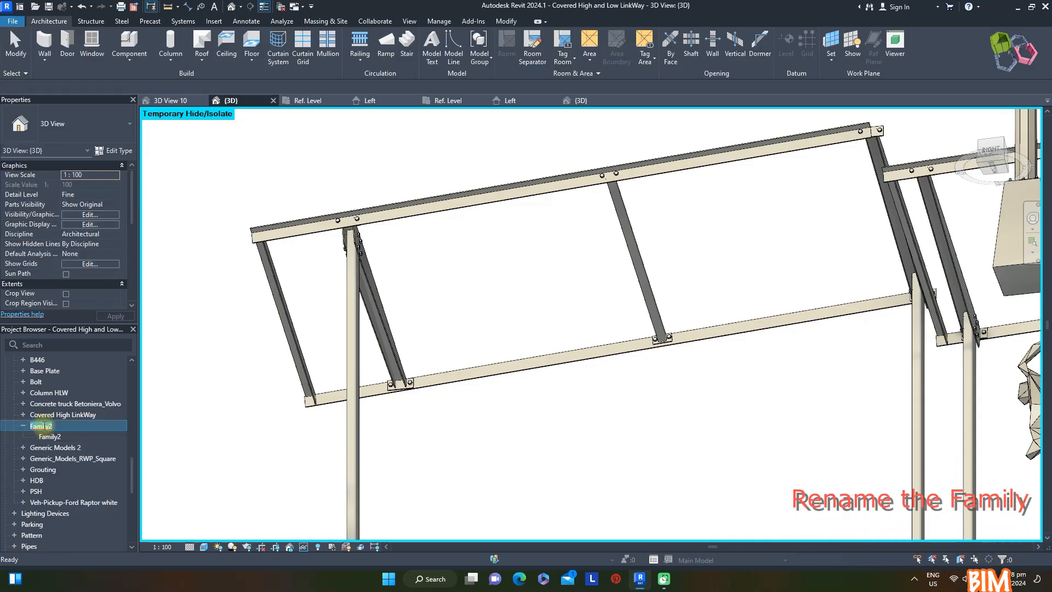
type("2FT")
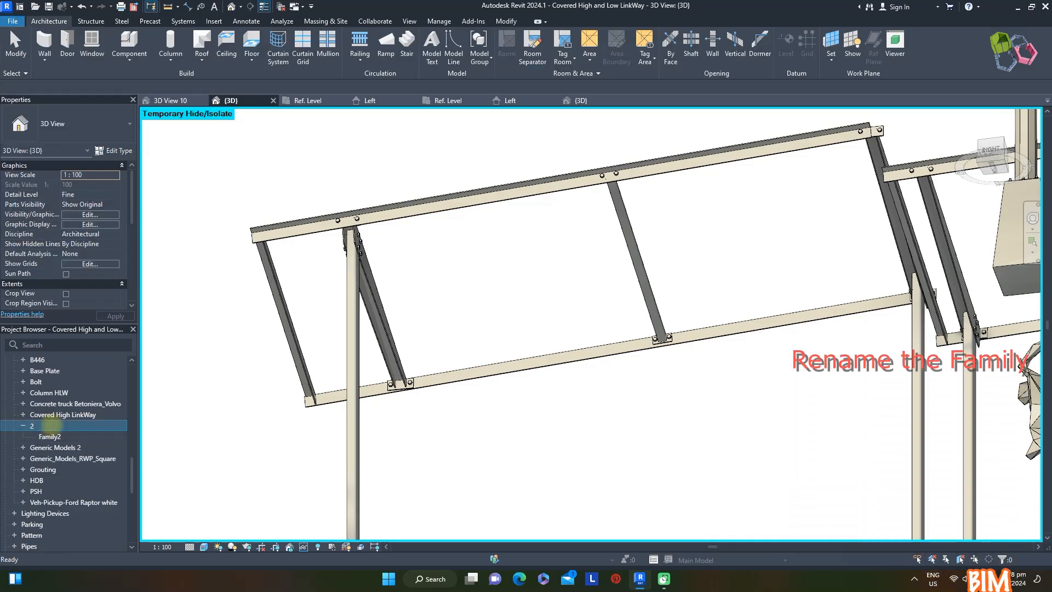
type(" L")
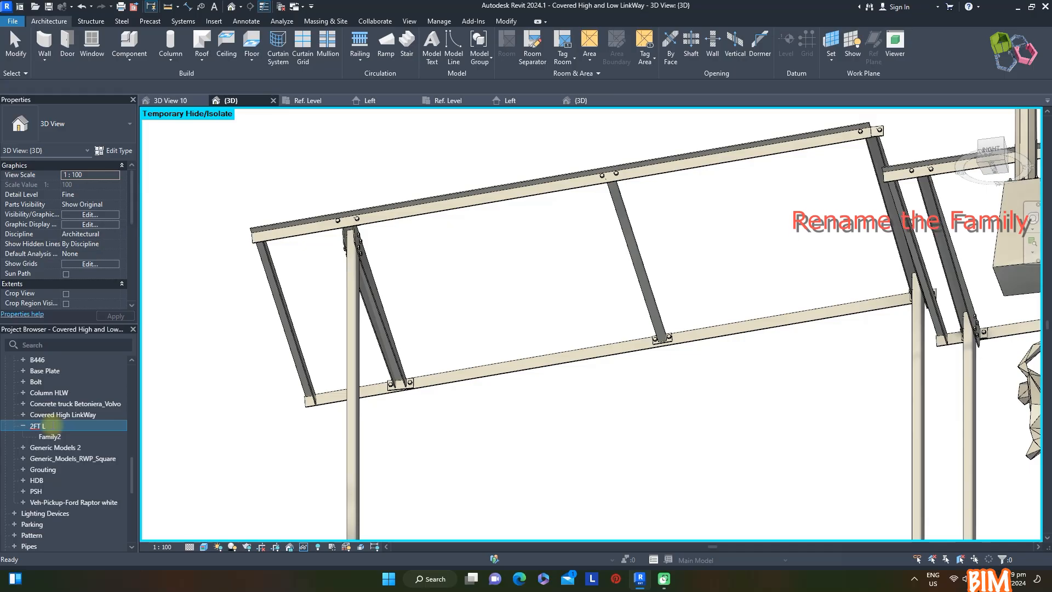
key("BackSpace")
type("FL")
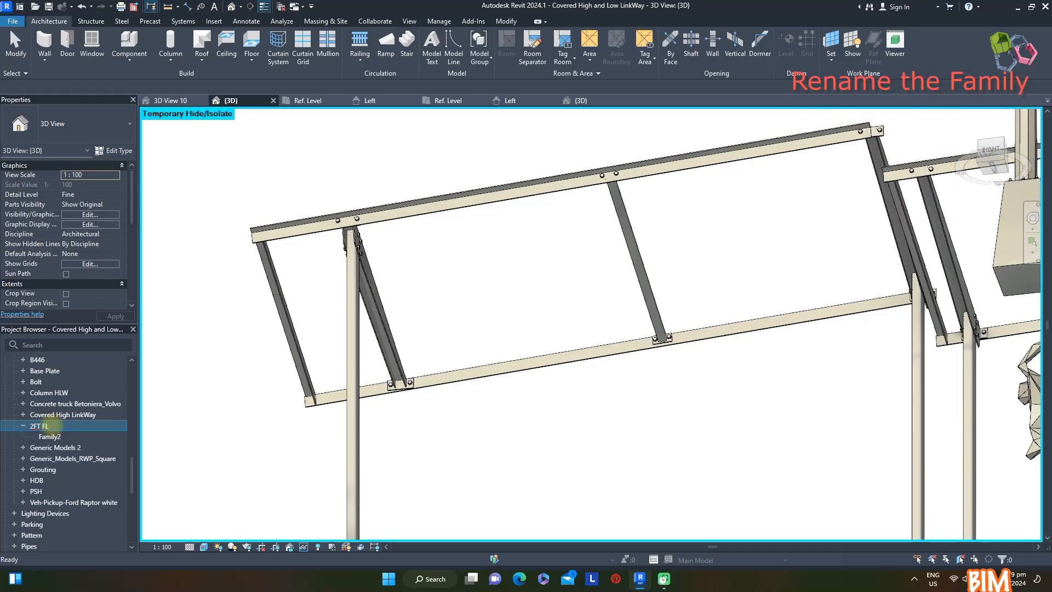
key("Return")
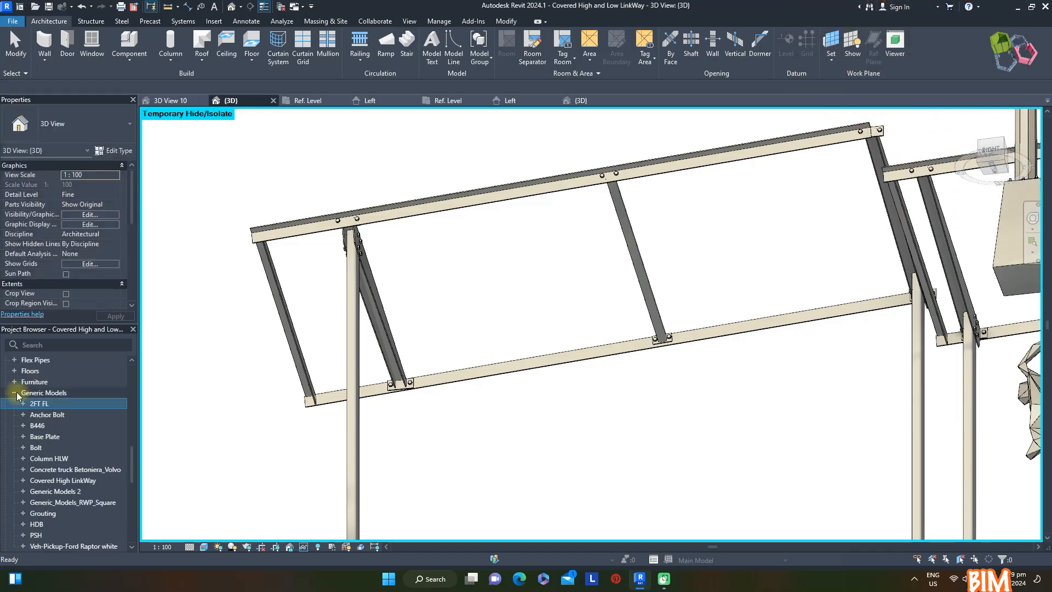
left_click(14, 393)
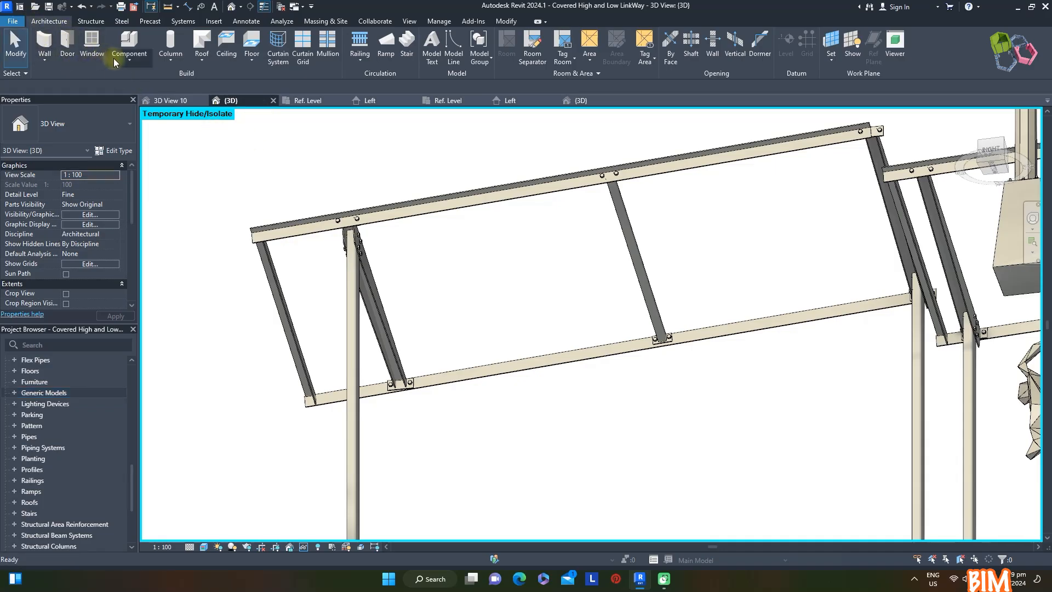
Place a 2FT FL fixture on the face of the linkway's first end rafter, near mid-span
left_click(144, 89)
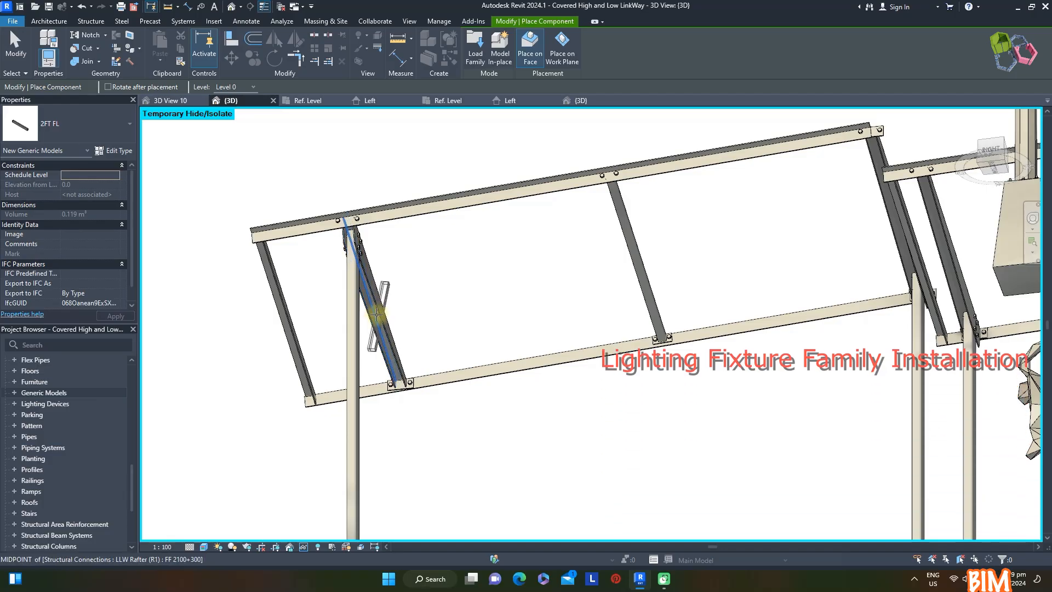
scroll(377, 312, "up", 2)
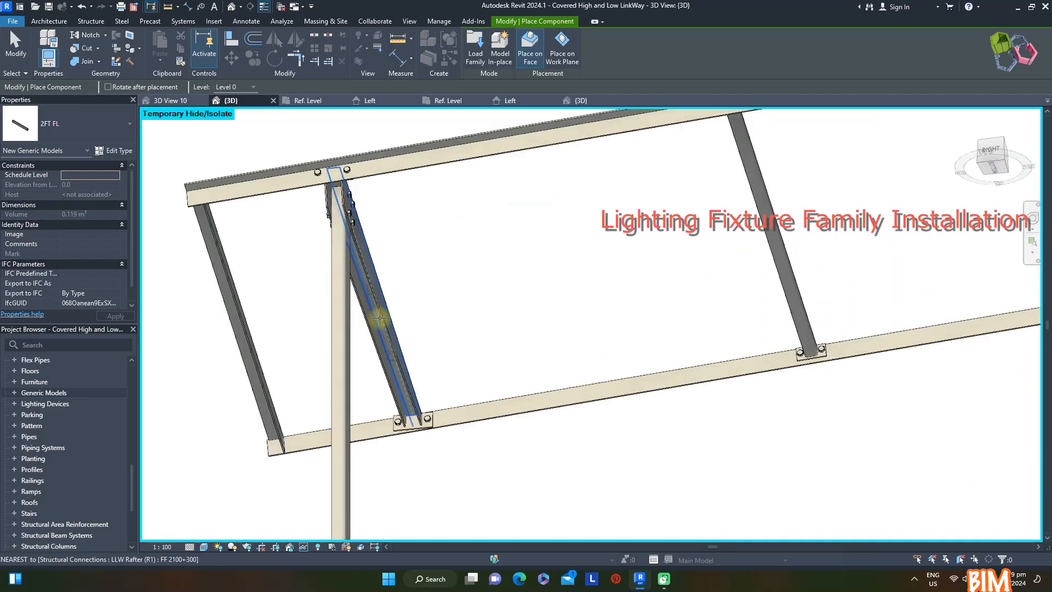
left_click(379, 318)
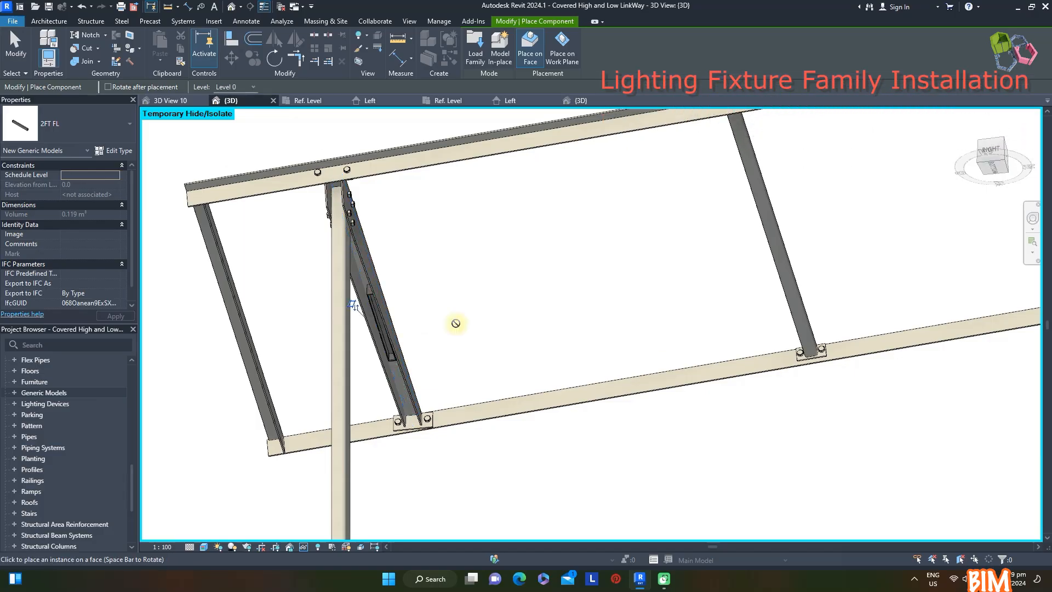
Place a 2FT FL fixture at mid-span of the first rafter beyond the step between the two end roof sections
scroll(285, 247, "down", 3)
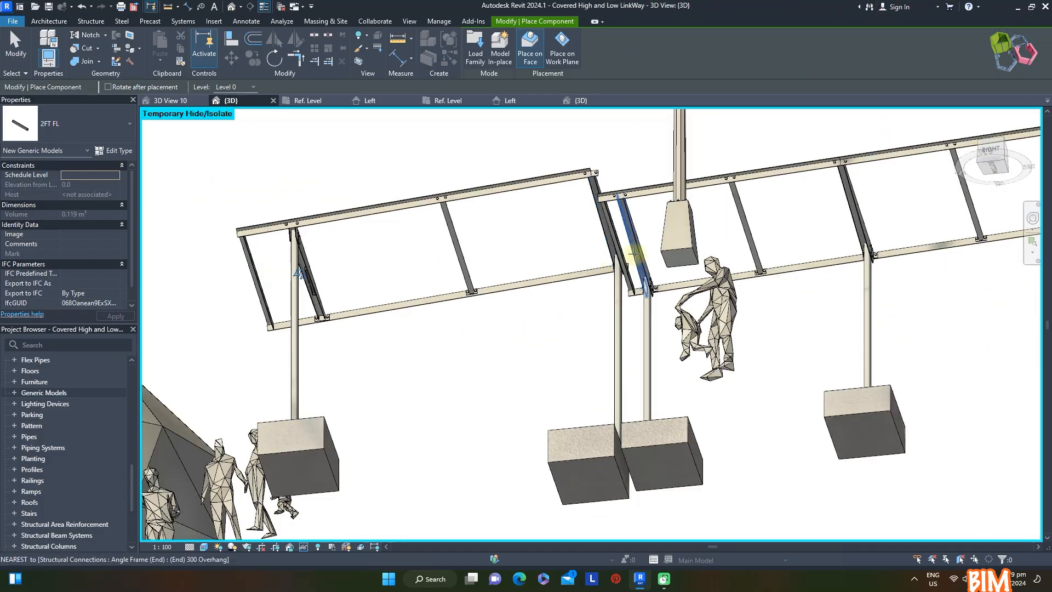
scroll(643, 252, "up", 3)
scroll(627, 236, "up", 2)
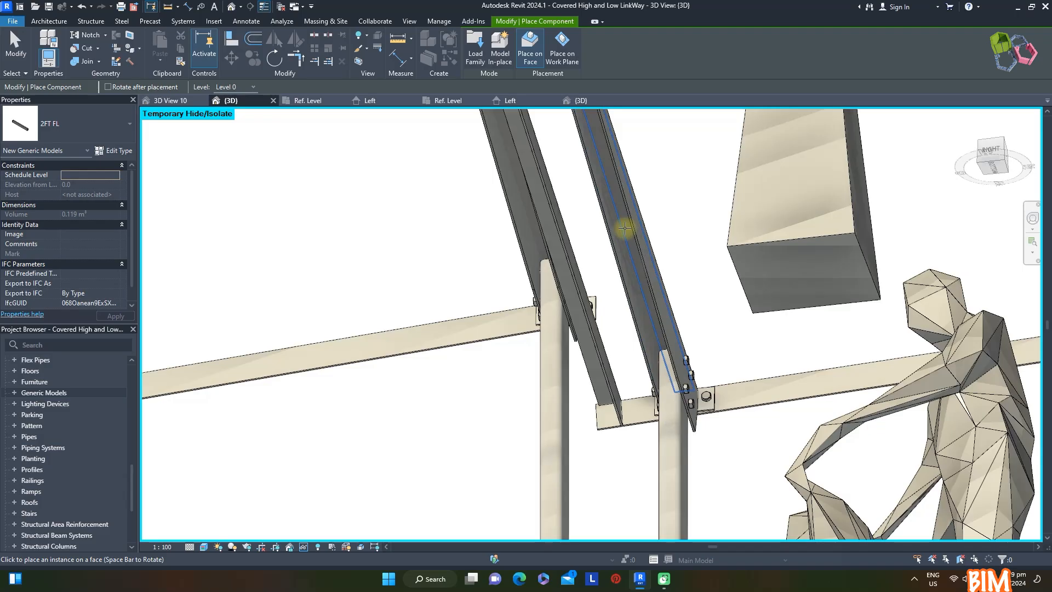
scroll(625, 219, "down", 1)
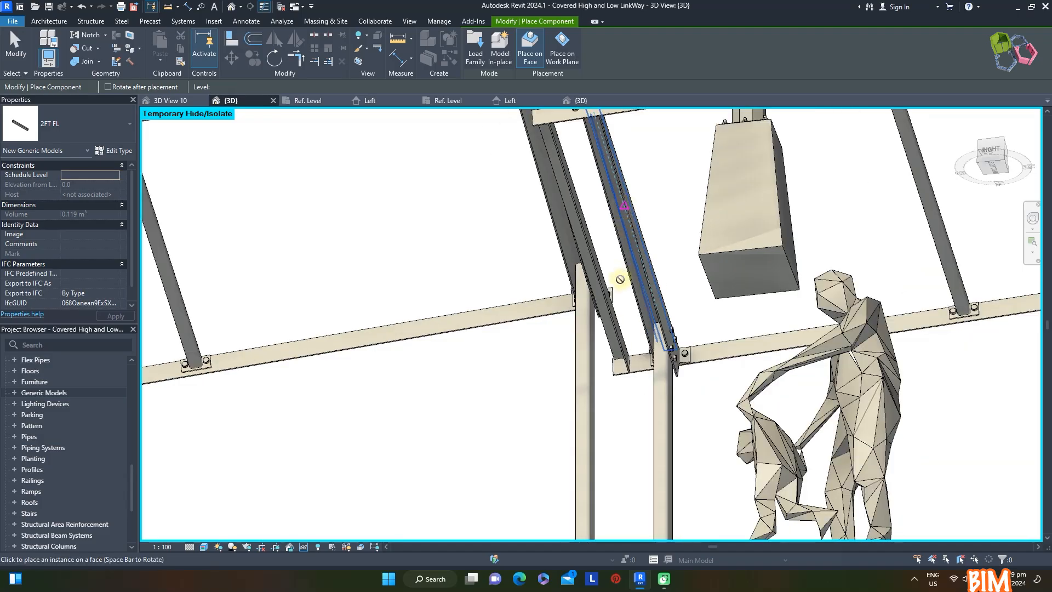
scroll(331, 284, "down", 5)
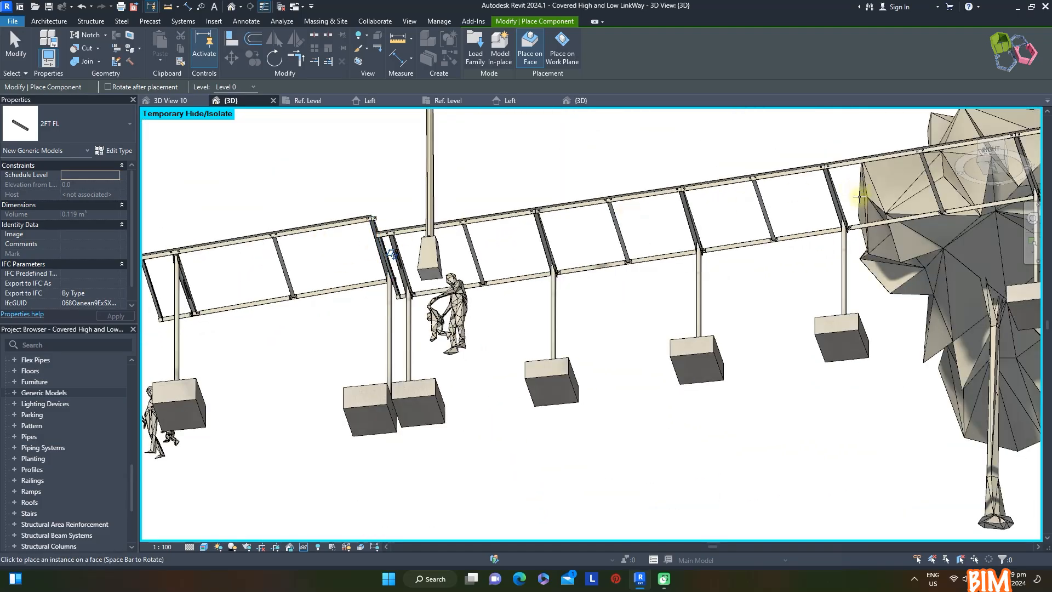
Place 2FT FL fixtures at mid-span of selected column-line rafters on the linkway stretch leading up to the tree
scroll(847, 200, "up", 10)
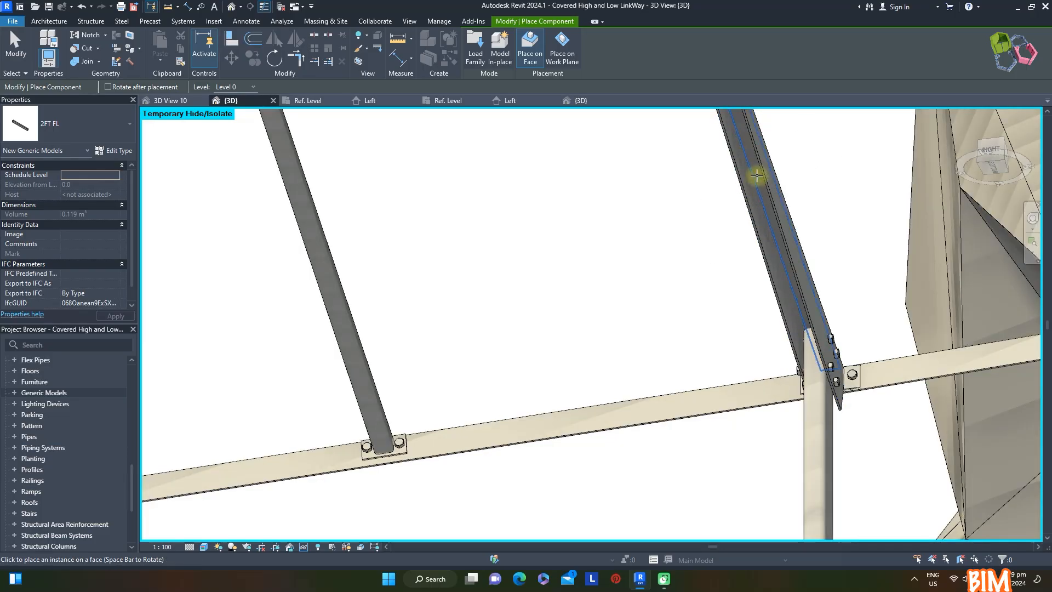
scroll(442, 214, "down", 8)
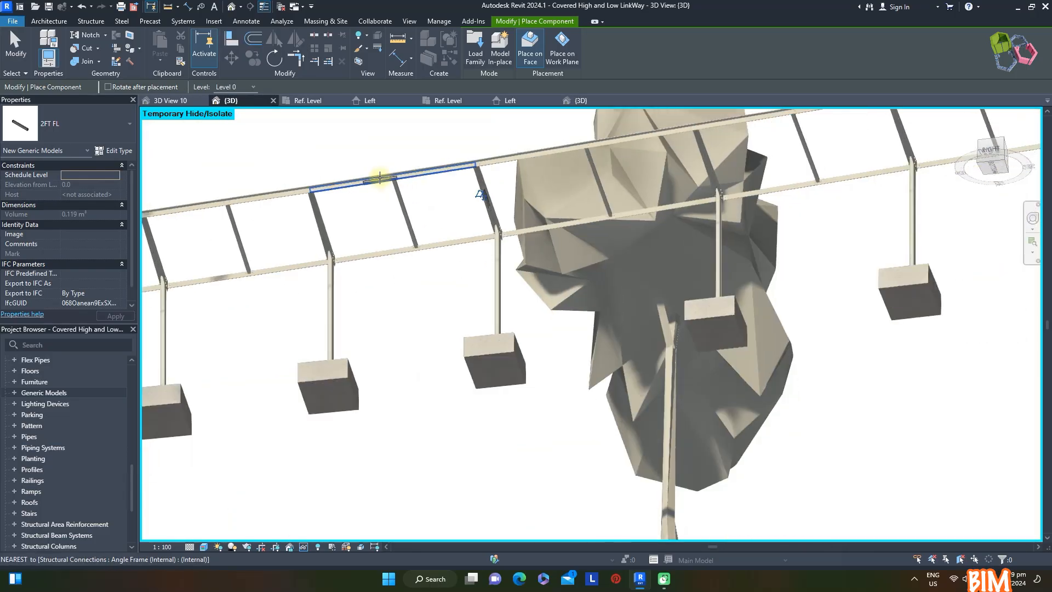
scroll(685, 195, "up", 10)
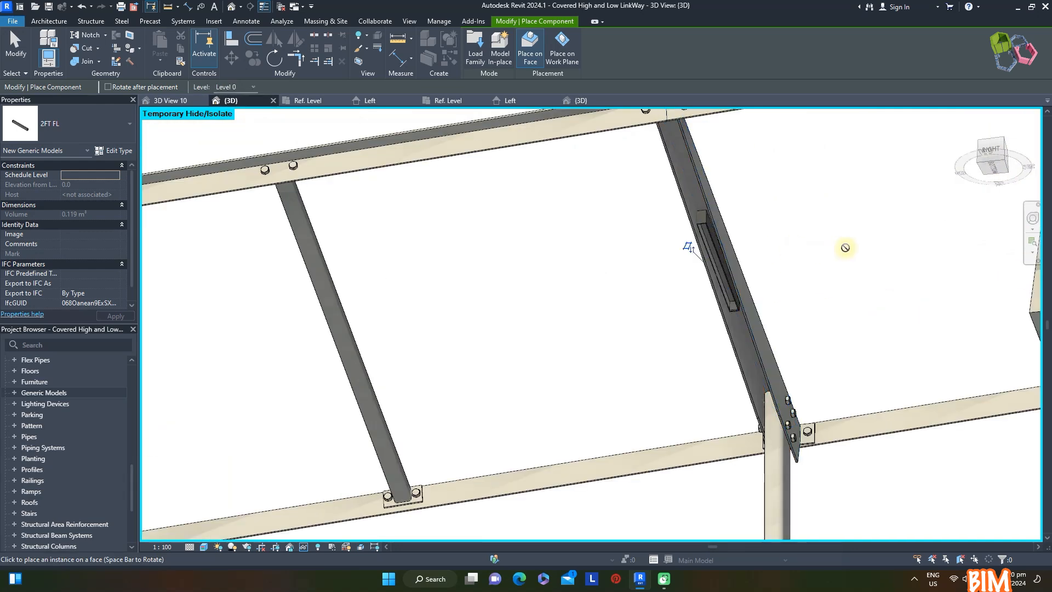
scroll(418, 230, "down", 8)
scroll(796, 270, "up", 8)
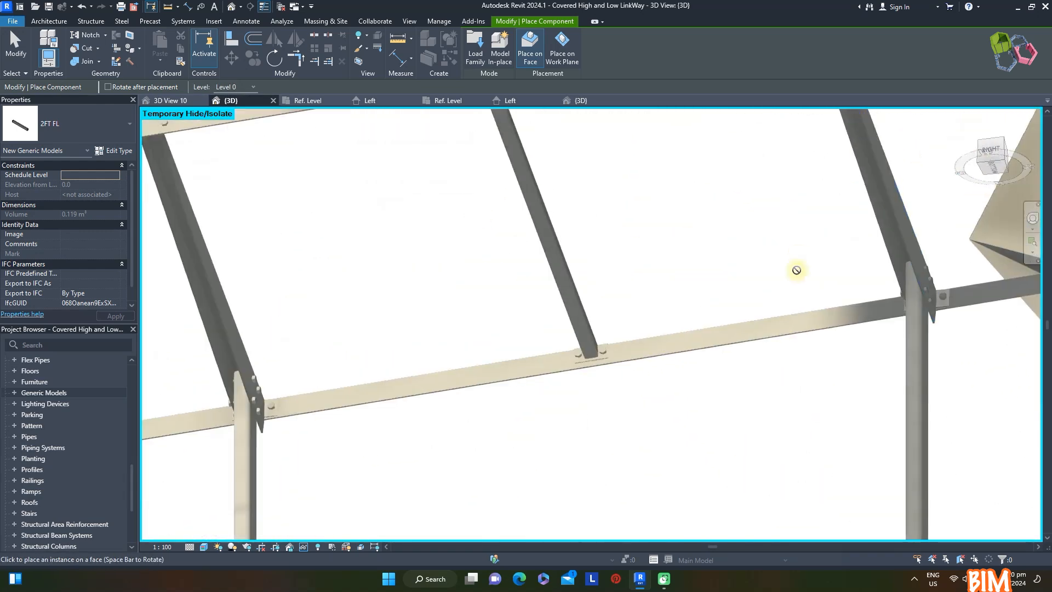
scroll(797, 270, "down", 5)
scroll(834, 206, "up", 4)
middle_click_drag(782, 207, 494, 225)
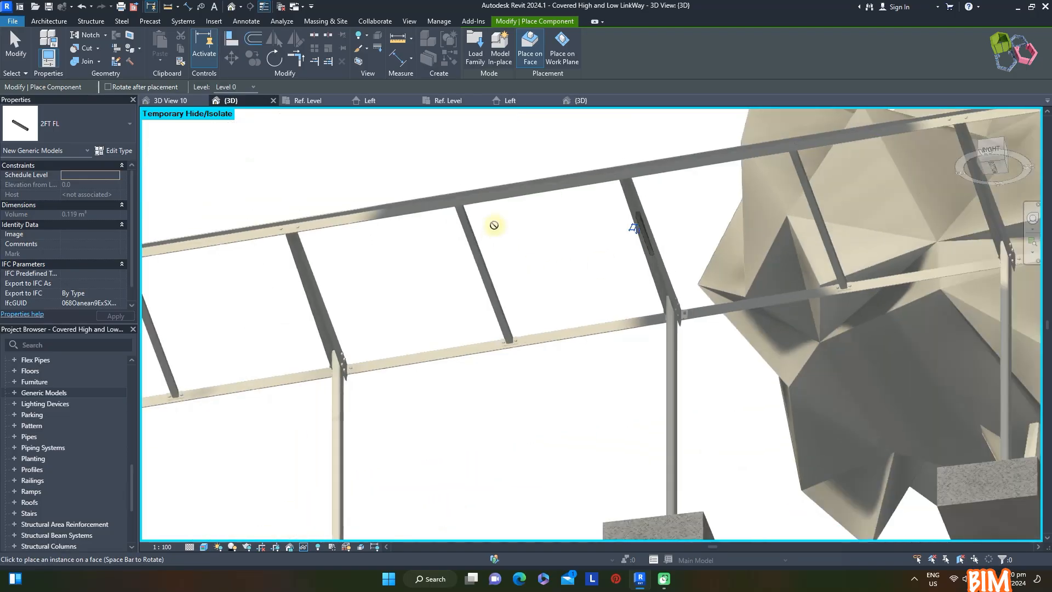
Continue the 2FT FL fixtures at mid-span of a column-line rafter on the linkway stretch beyond the tree
scroll(495, 225, "down", 5)
scroll(495, 222, "up", 2)
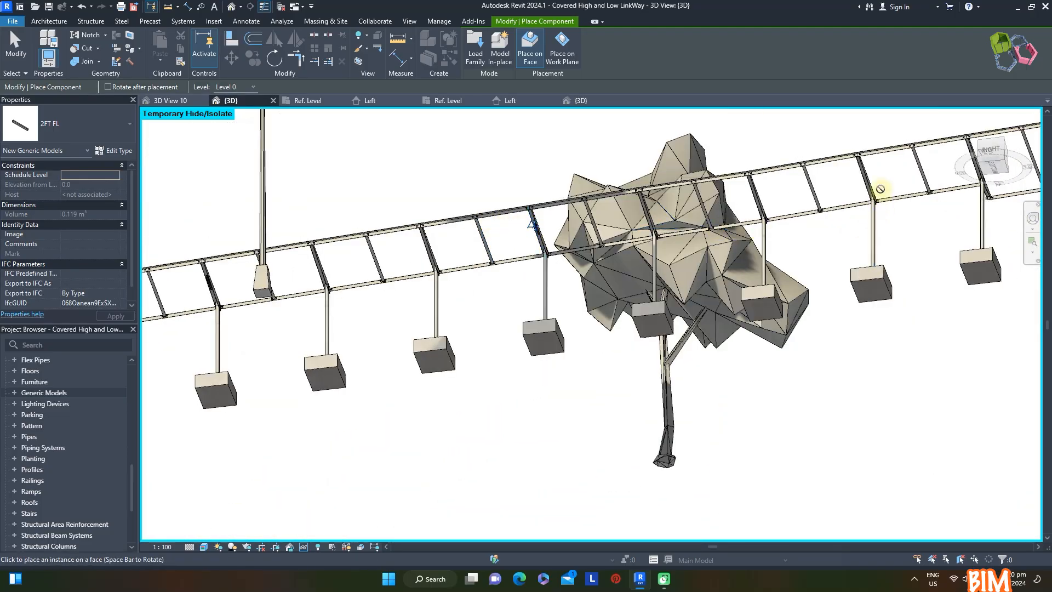
scroll(880, 193, "up", 5)
scroll(467, 249, "down", 6)
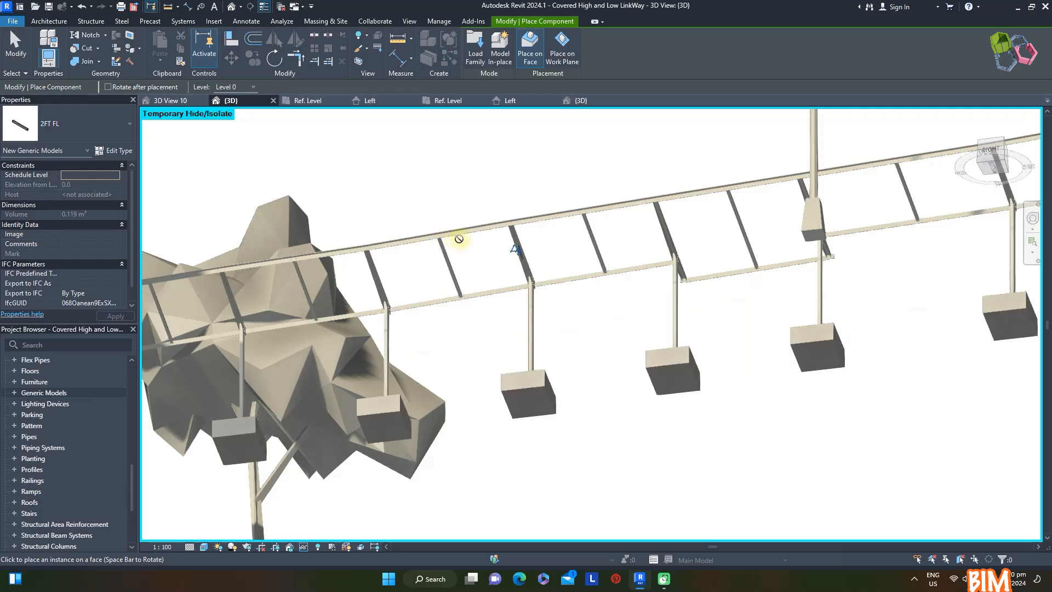
Place 2FT FL fixtures on the rafter beside the lamp post and on rafters of the last stretch before the high linkway
scroll(815, 199, "up", 5)
scroll(899, 241, "up", 2)
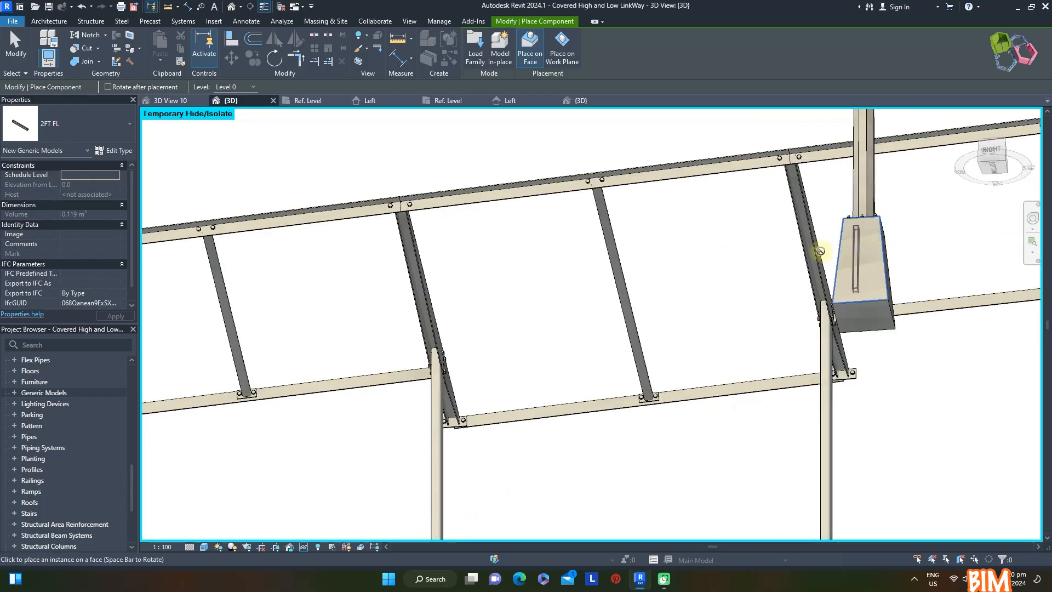
scroll(820, 251, "up", 3)
scroll(404, 228, "down", 8)
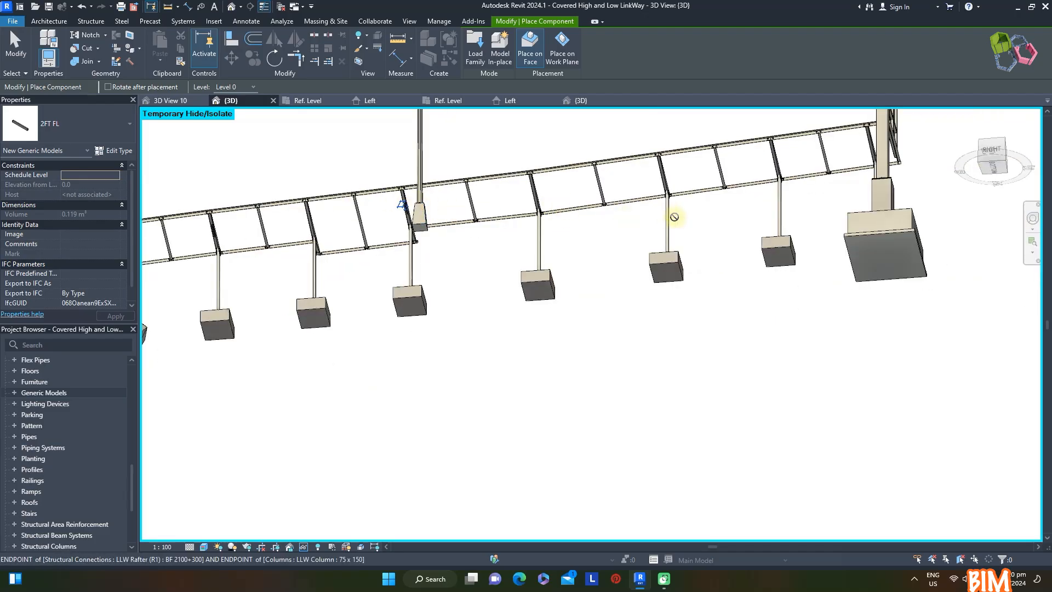
scroll(742, 191, "up", 5)
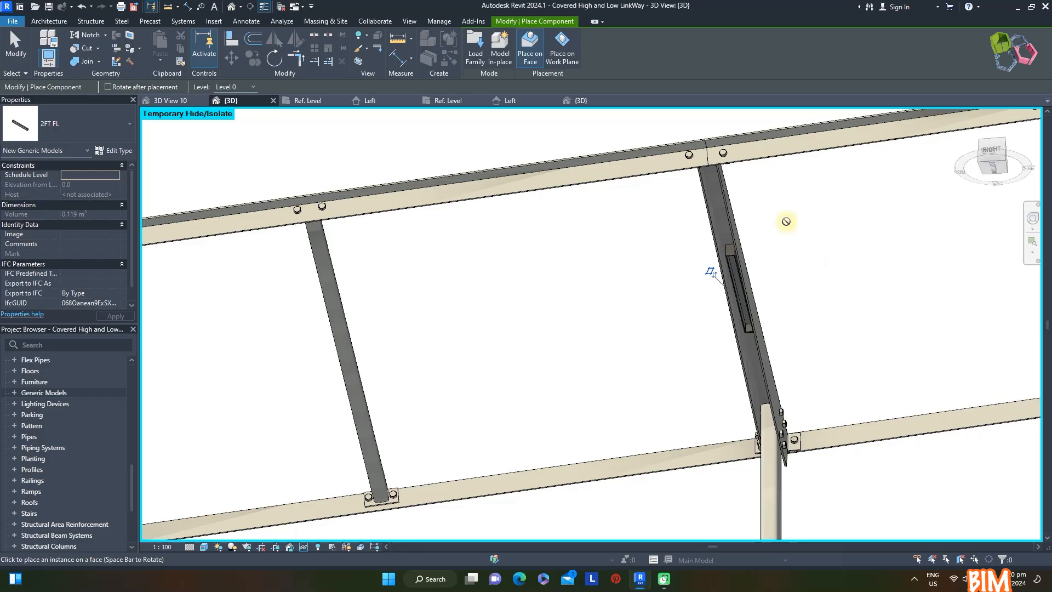
scroll(786, 222, "down", 6)
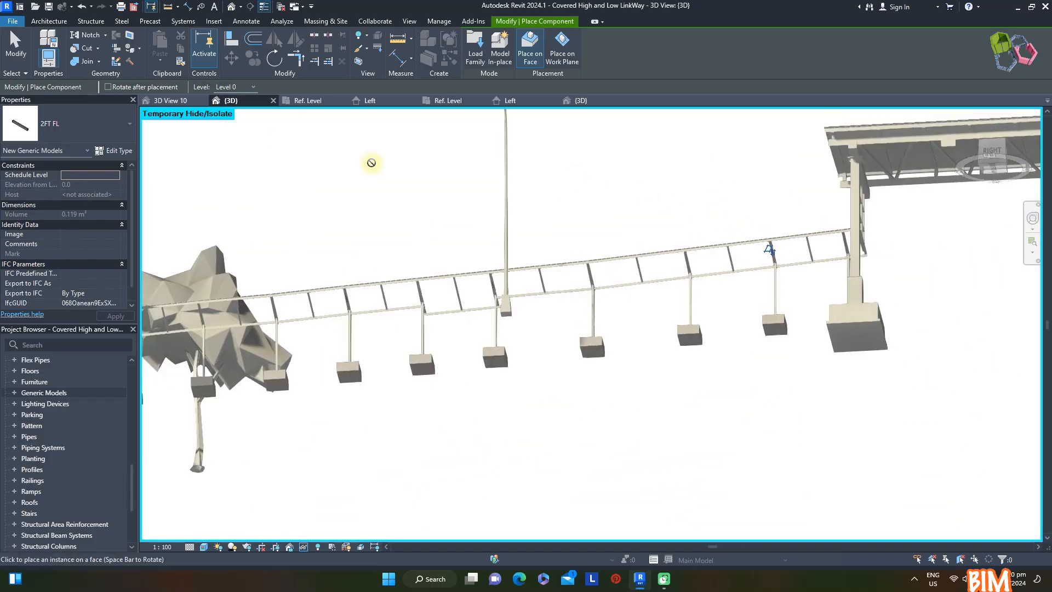
Render the perspective view 3D View 10 in Draft quality with the Exterior: Artificial only lighting scheme
left_click(183, 102)
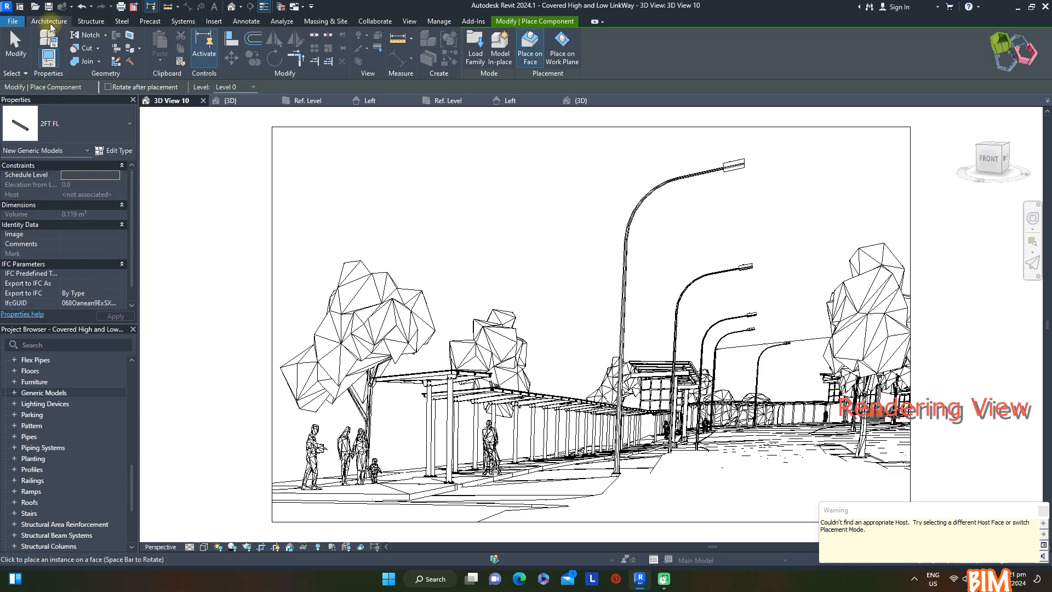
left_click(50, 22)
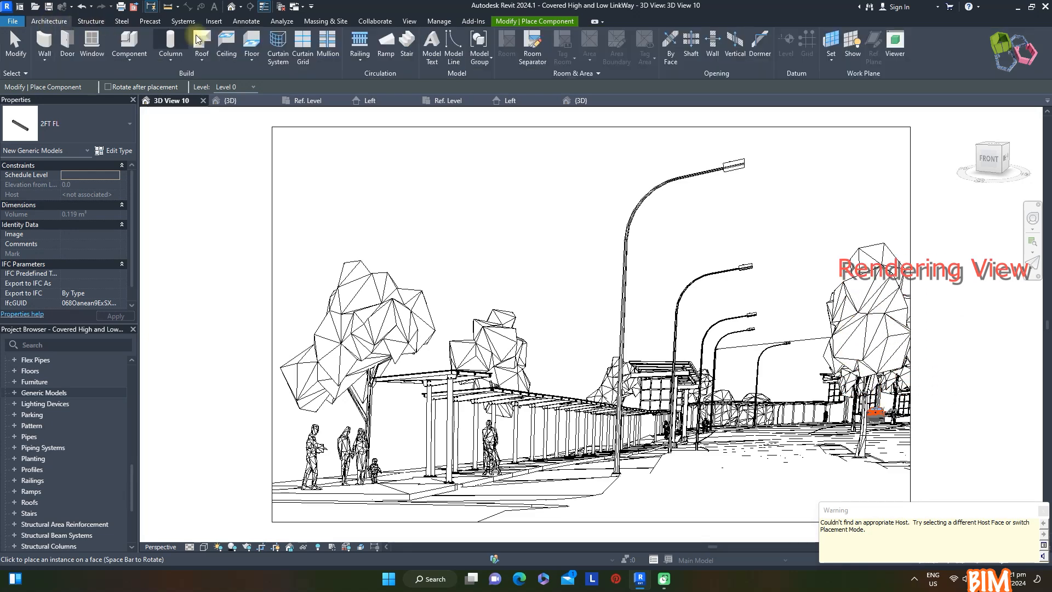
left_click(407, 22)
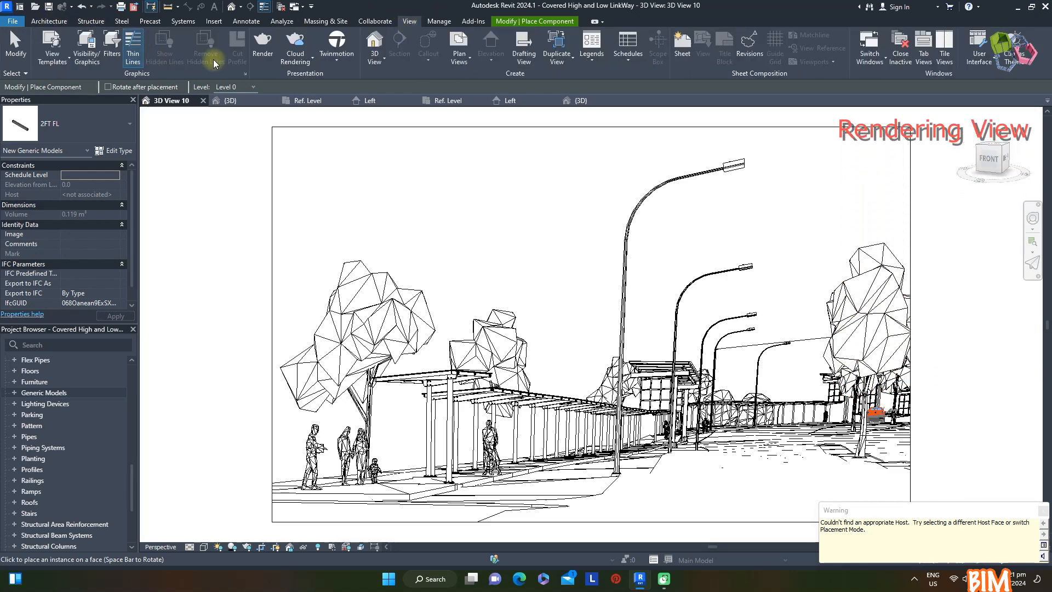
left_click(265, 43)
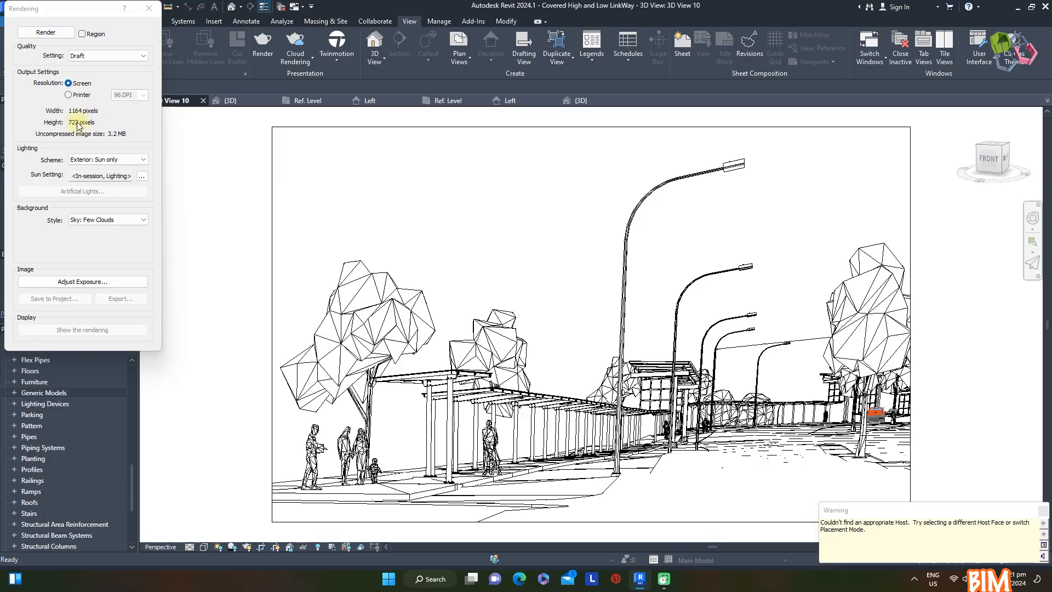
left_click(88, 160)
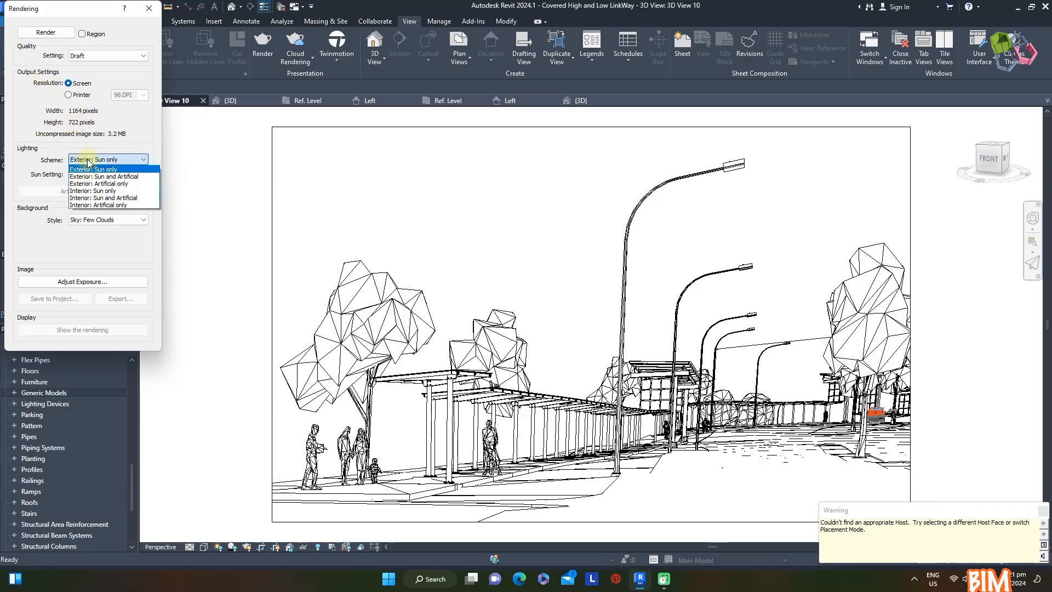
left_click(110, 184)
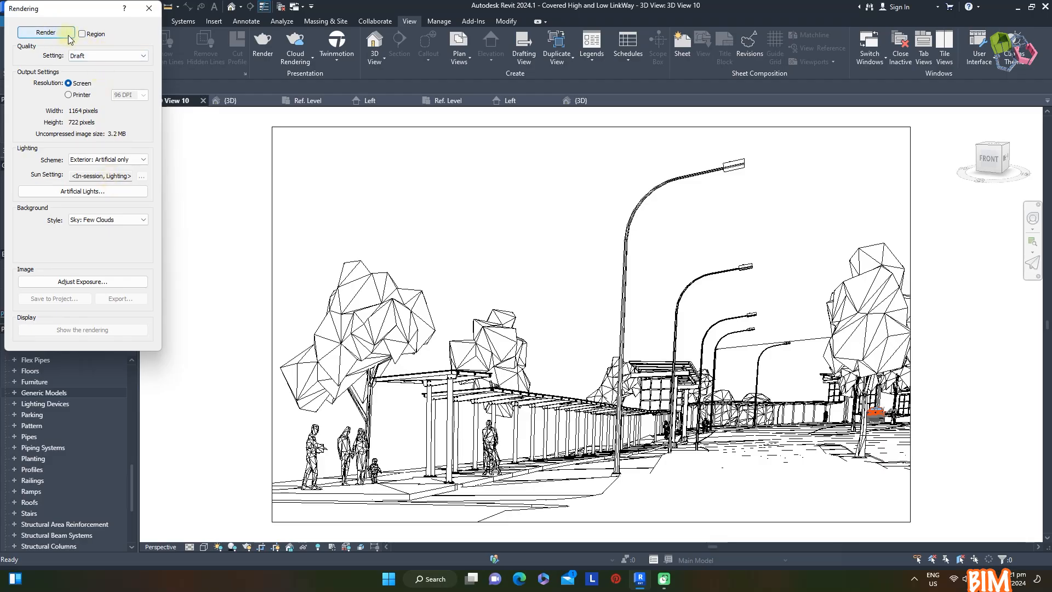
left_click(65, 36)
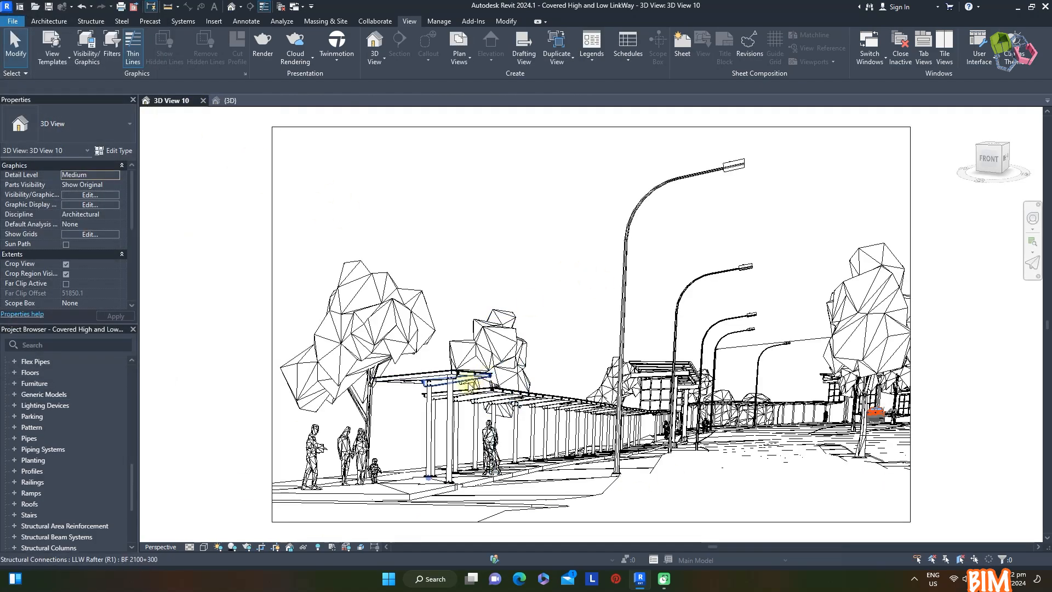
Open the 2FT FL fixture family and, from it, the nested LS light source family for editing
scroll(442, 381, "up", 4)
scroll(442, 381, "down", 4)
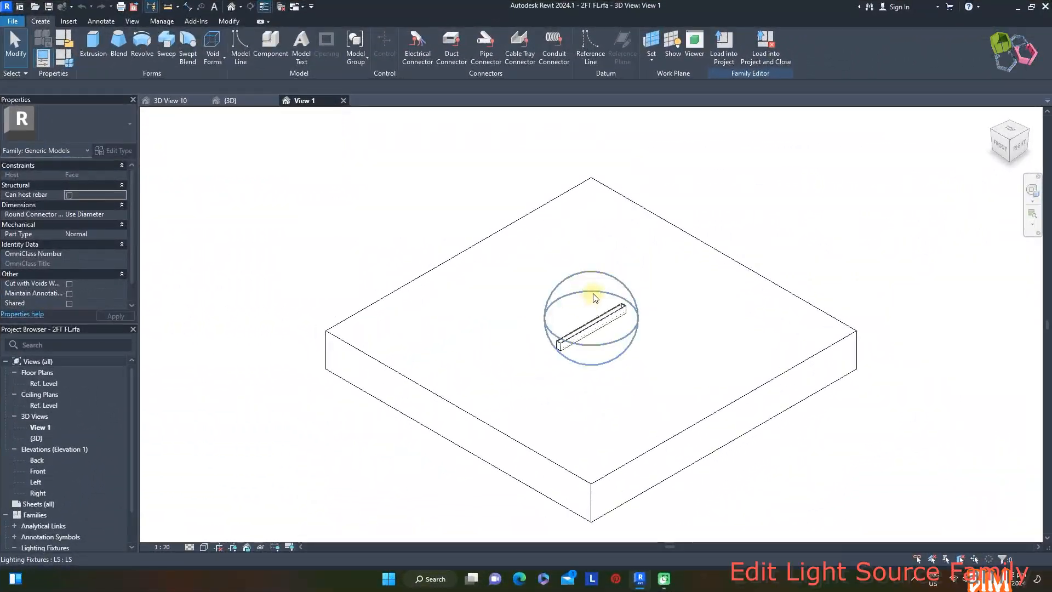
left_click(572, 300)
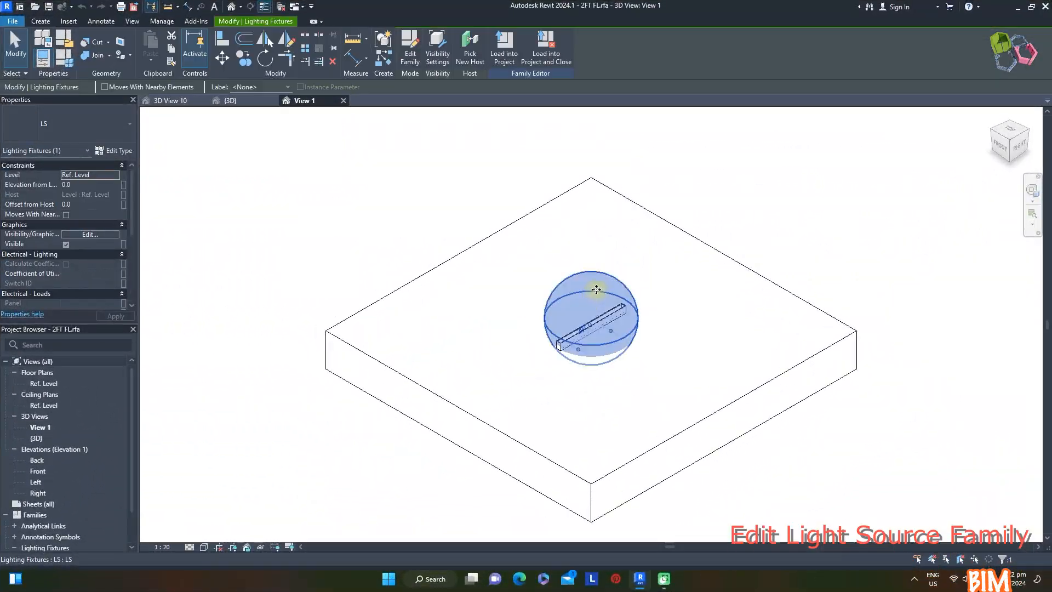
left_click(410, 48)
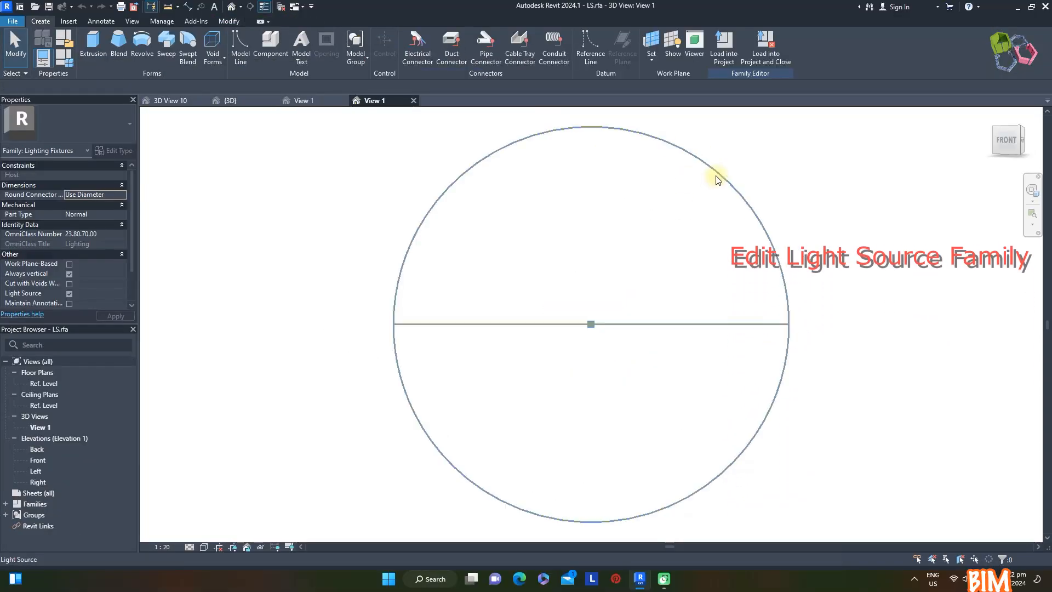
Make the LS light source family a shared family
left_click(718, 176)
left_click(64, 60)
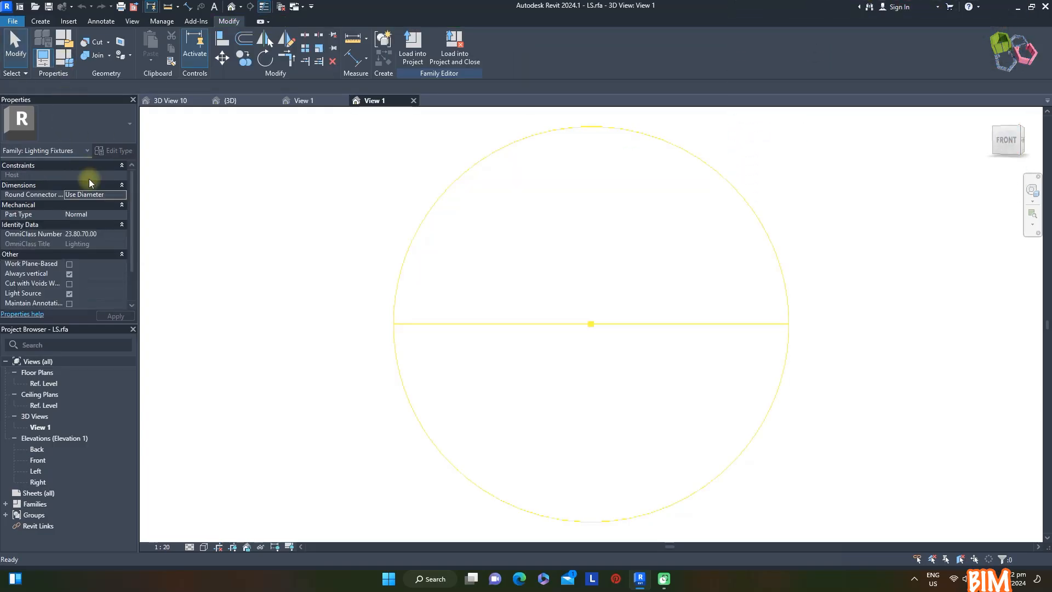
scroll(69, 279, "down", 1)
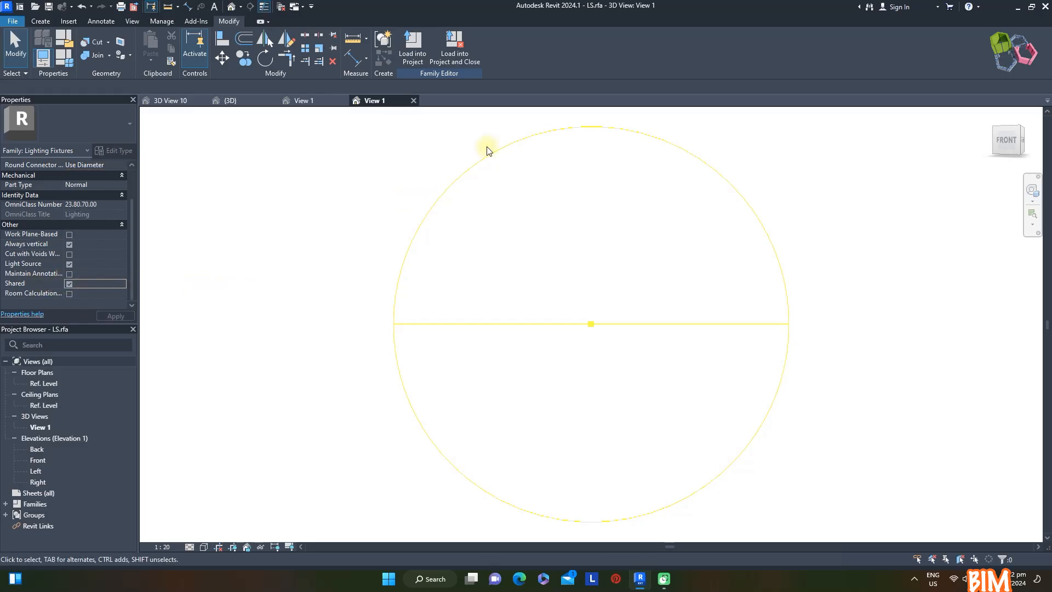
Load the LS family into 2FT FL.rfa, overwriting the existing version and accepting the removal of its parameter associations
left_click(414, 55)
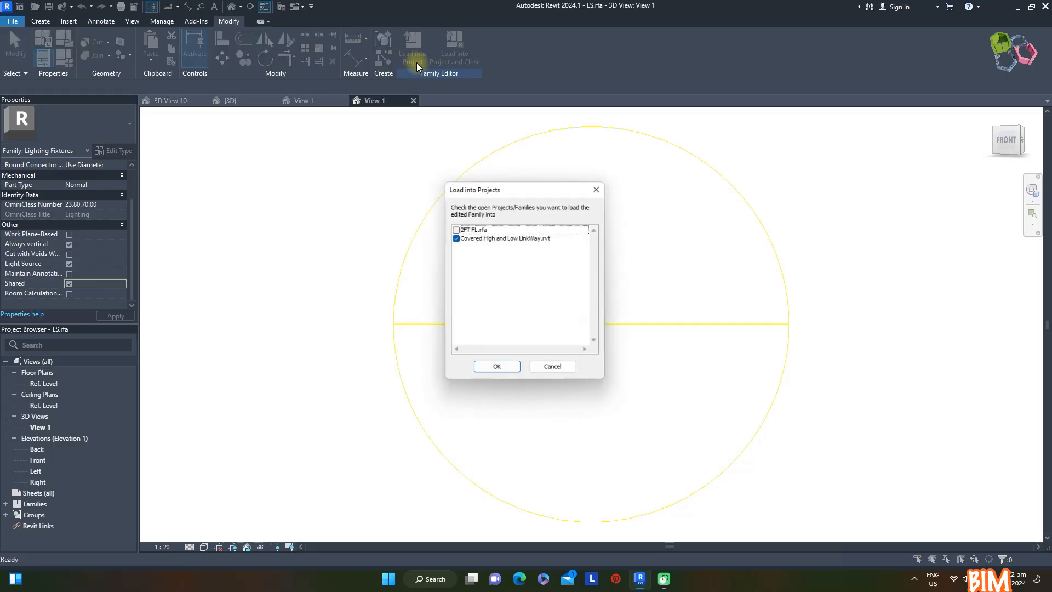
left_click(456, 228)
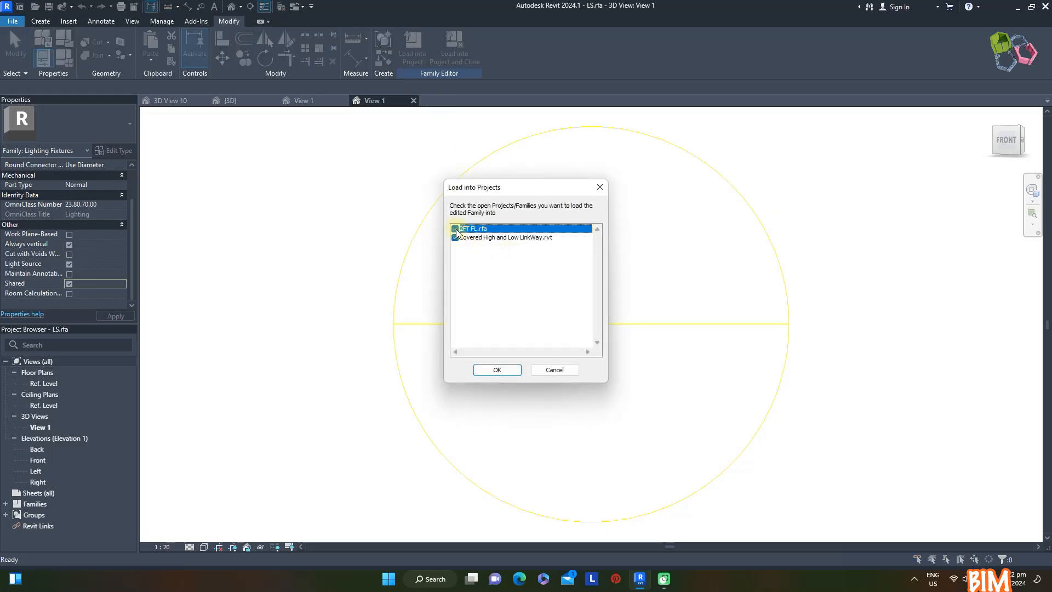
left_click(498, 370)
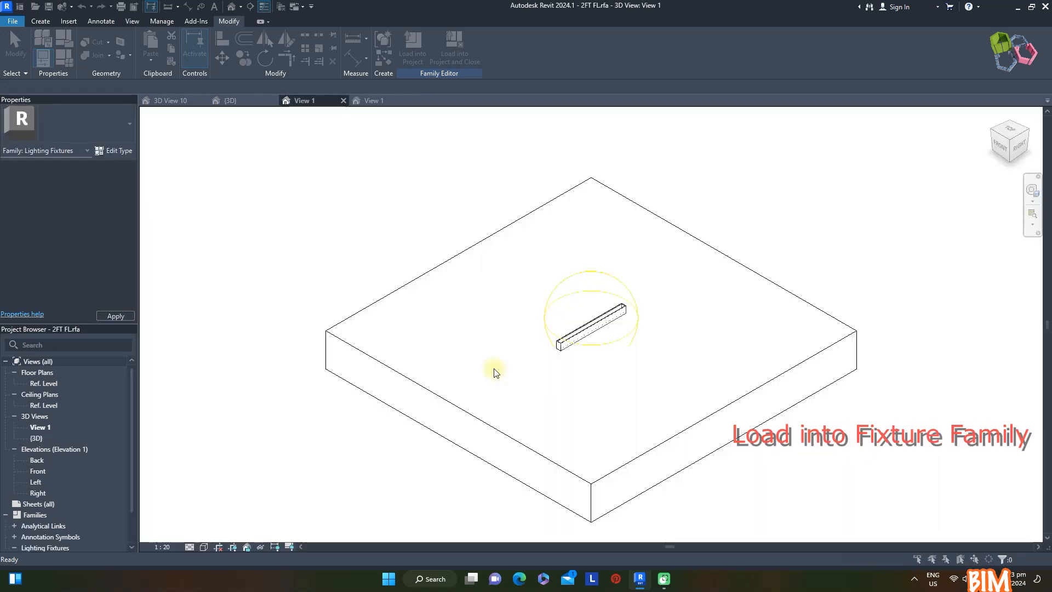
left_click(452, 255)
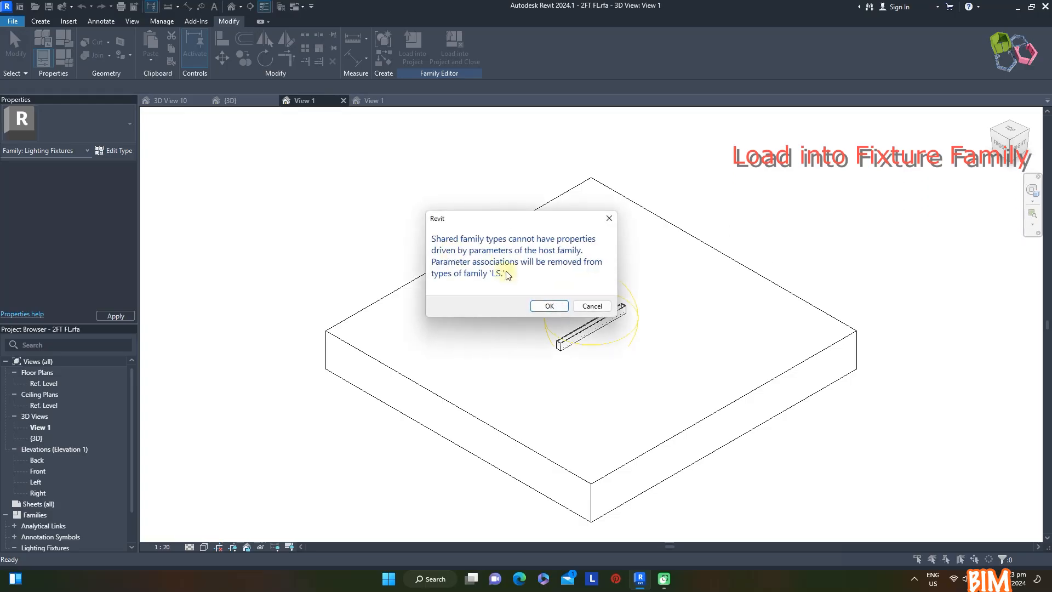
left_click(549, 306)
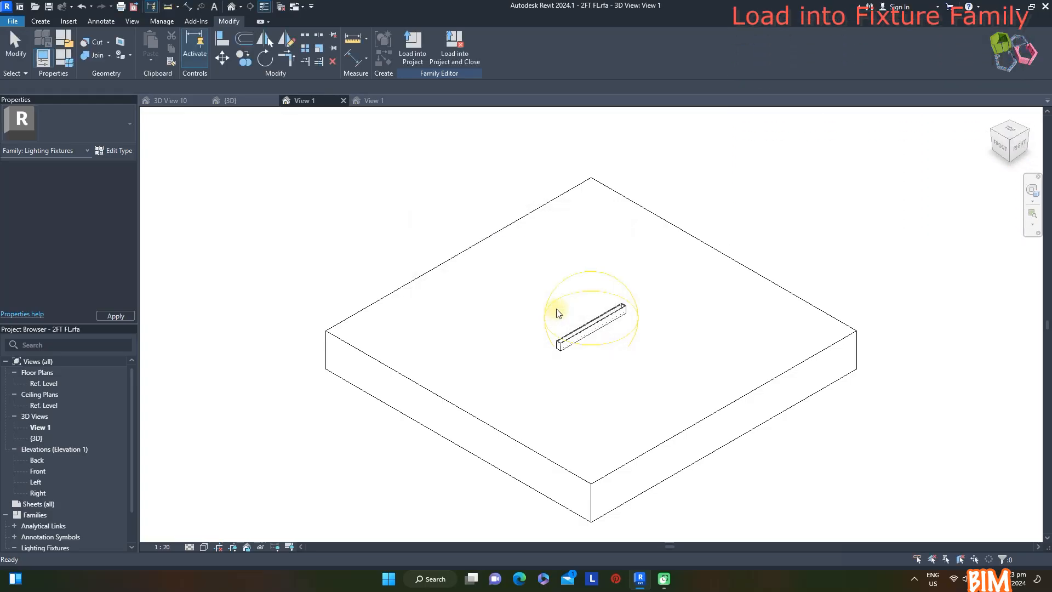
Load the 2FT FL family into the Covered High and Low LinkWay project, overwriting the existing version
left_click(419, 64)
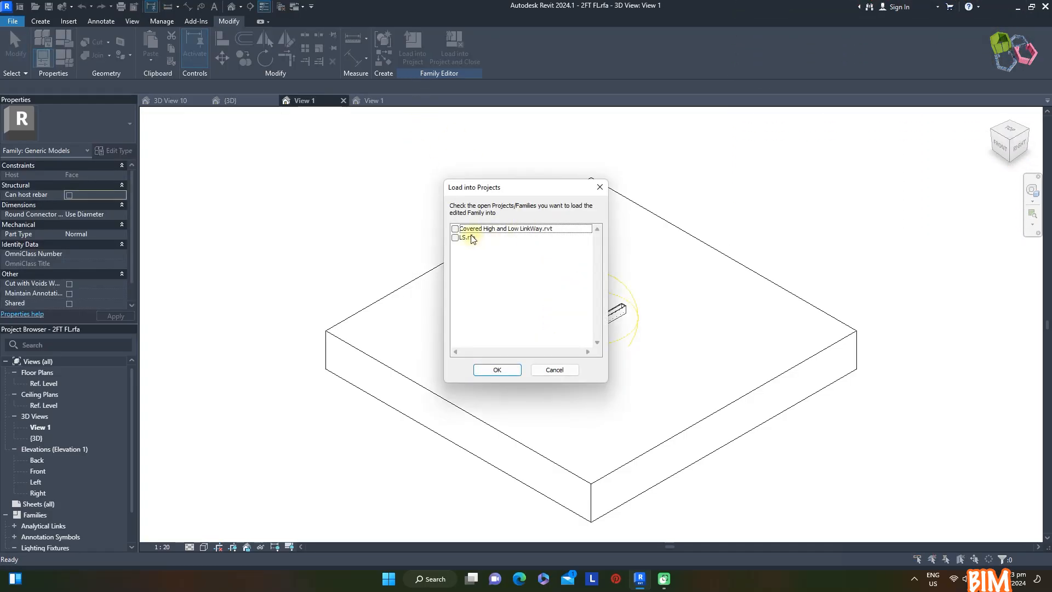
left_click(493, 371)
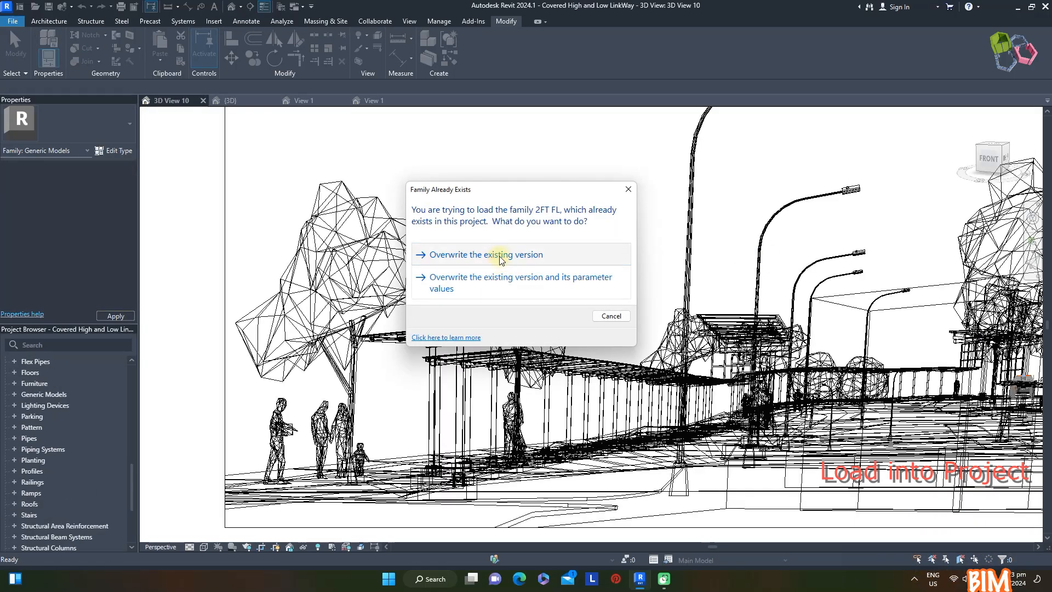
left_click(497, 256)
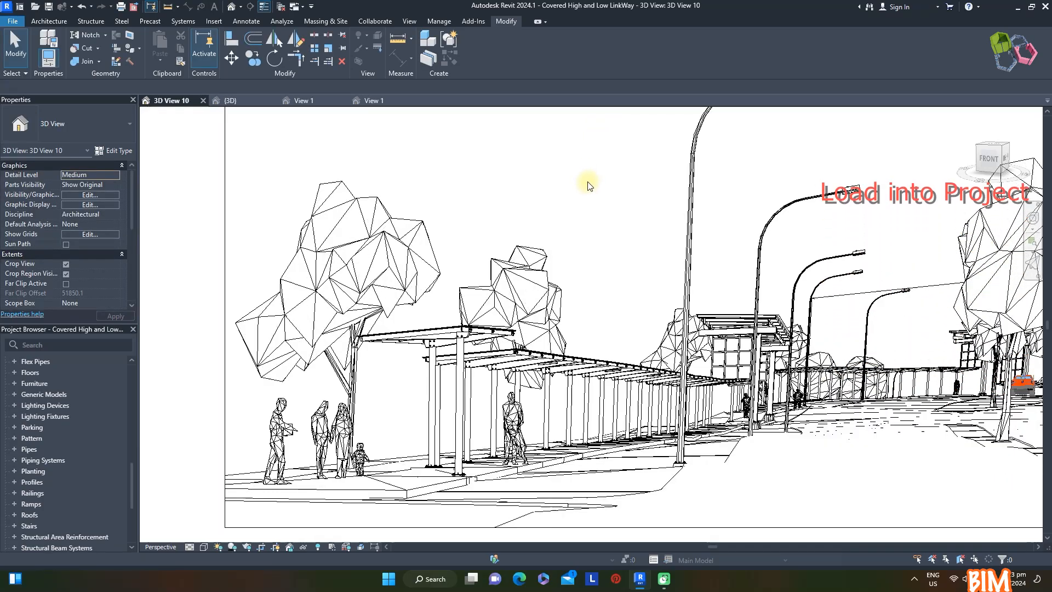
Re-render 3D View 10 with the reloaded fixtures, using Draft quality and the Exterior: Artificial only scheme
key("r")
key("r")
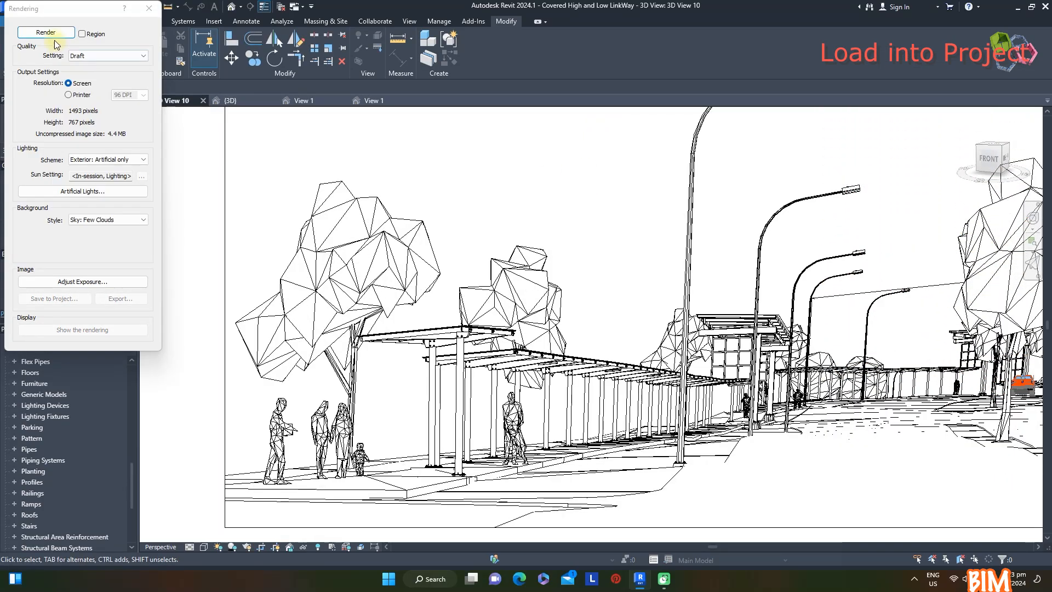
left_click(51, 34)
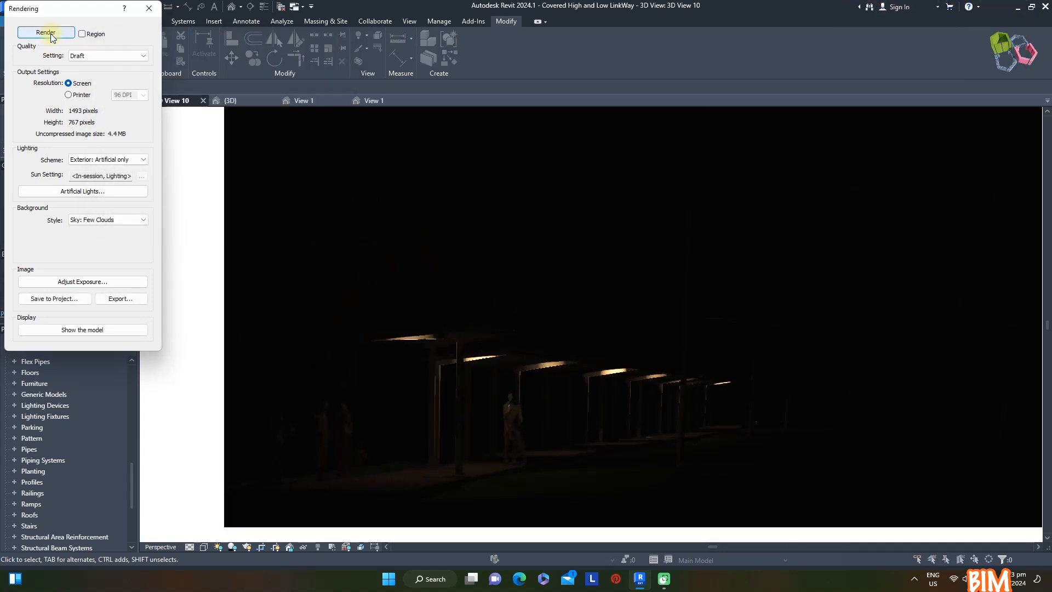
Brighten the rendered image by lowering its exposure value to 2.12
left_click(103, 283)
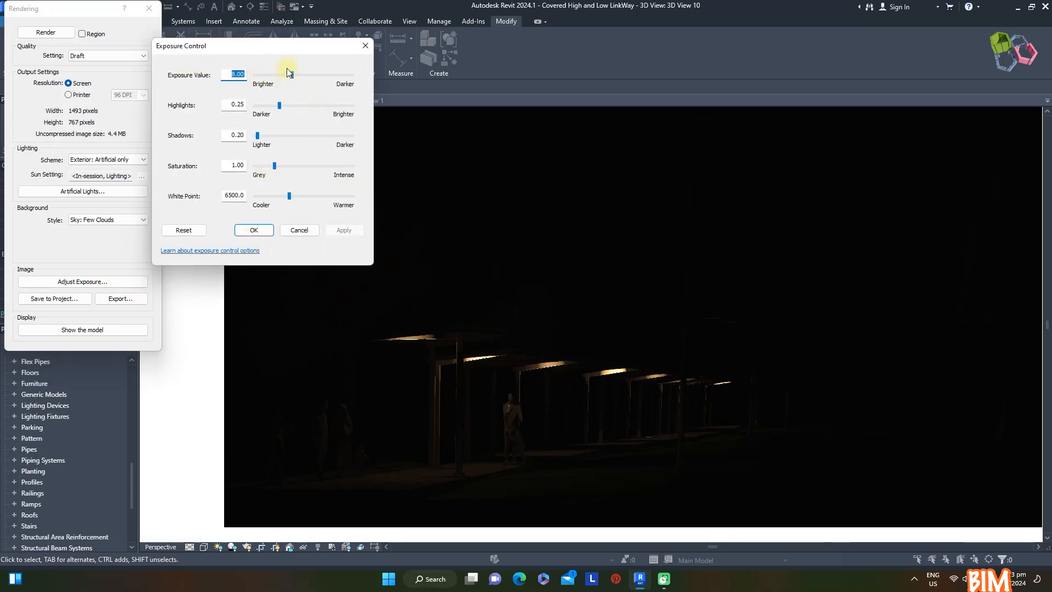
left_click_drag(289, 74, 282, 75)
left_click(333, 231)
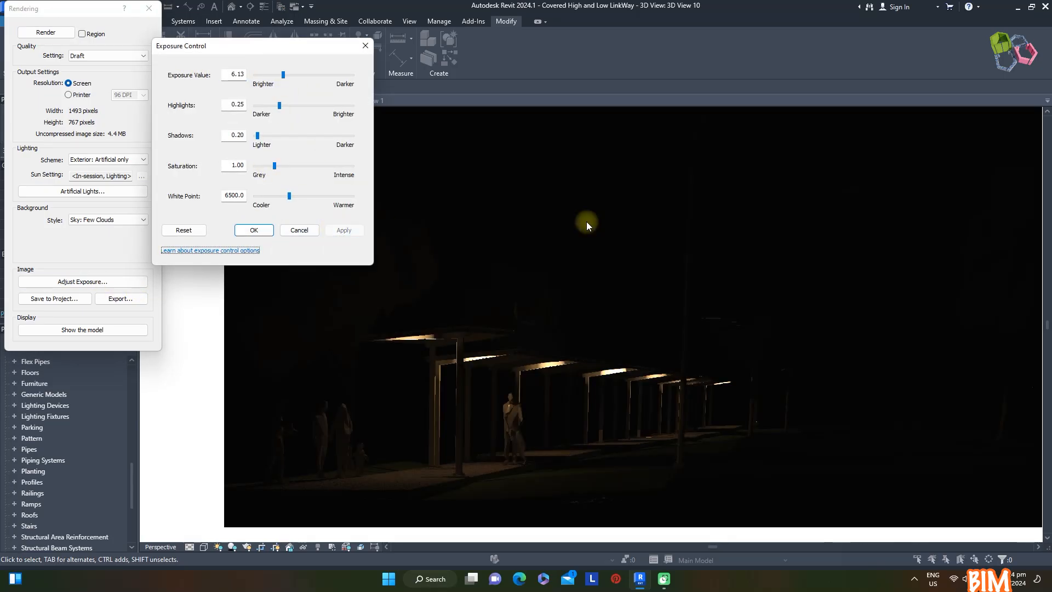
left_click(279, 75)
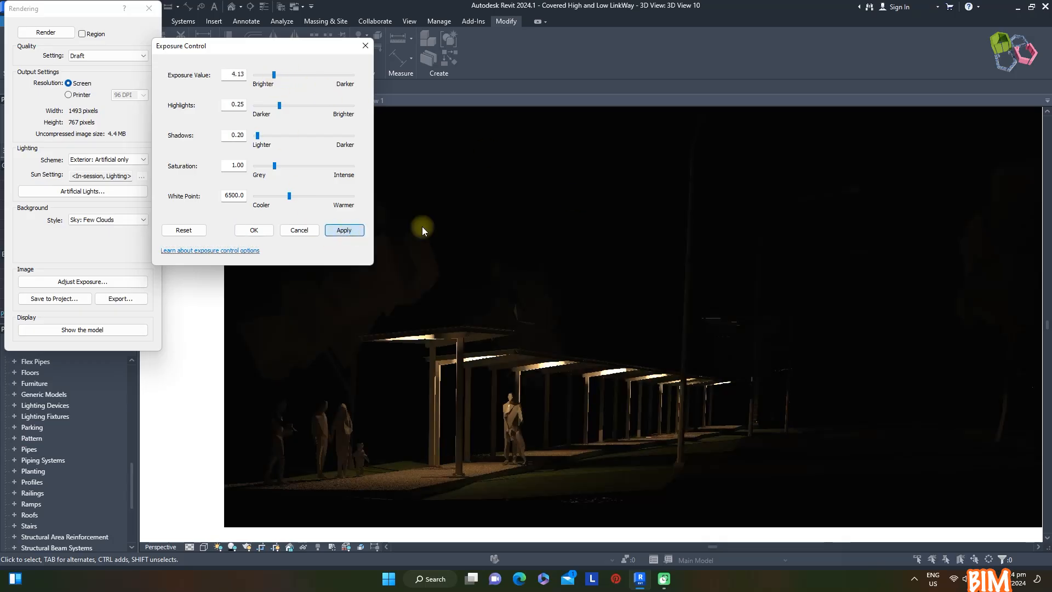
left_click(268, 75)
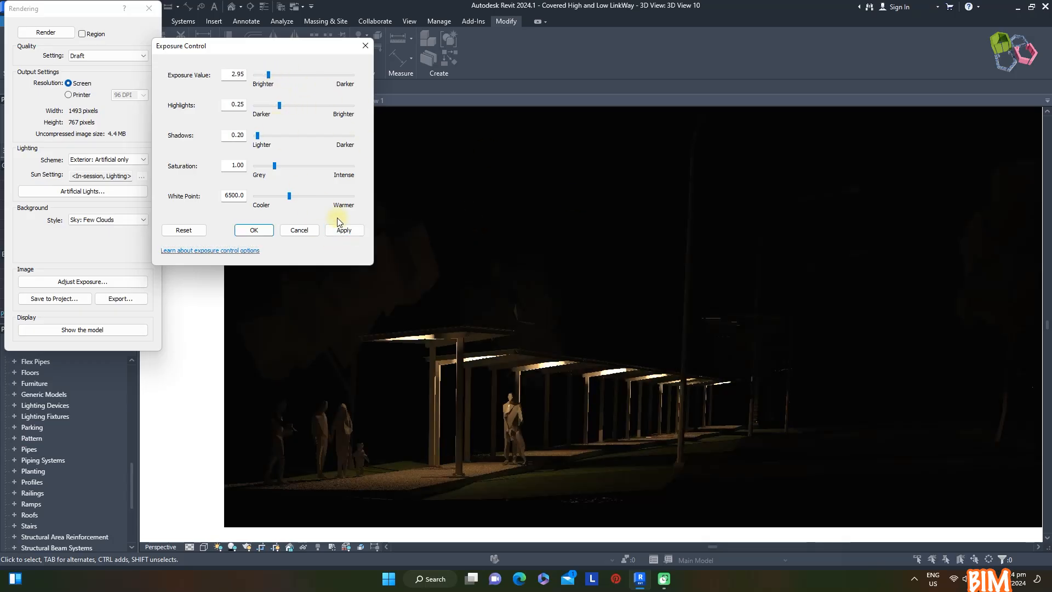
left_click(344, 230)
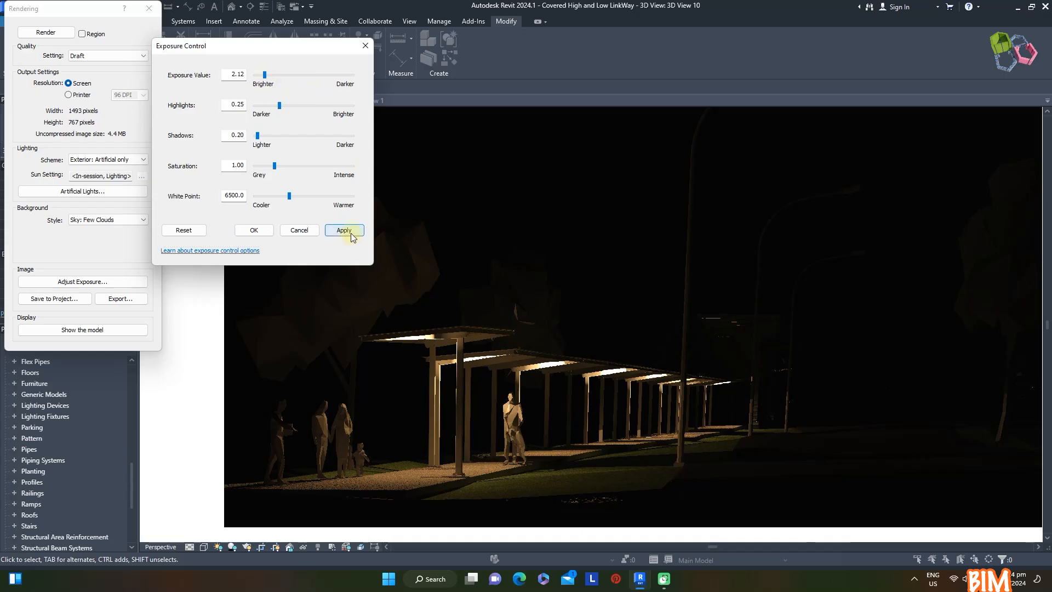
left_click(351, 234)
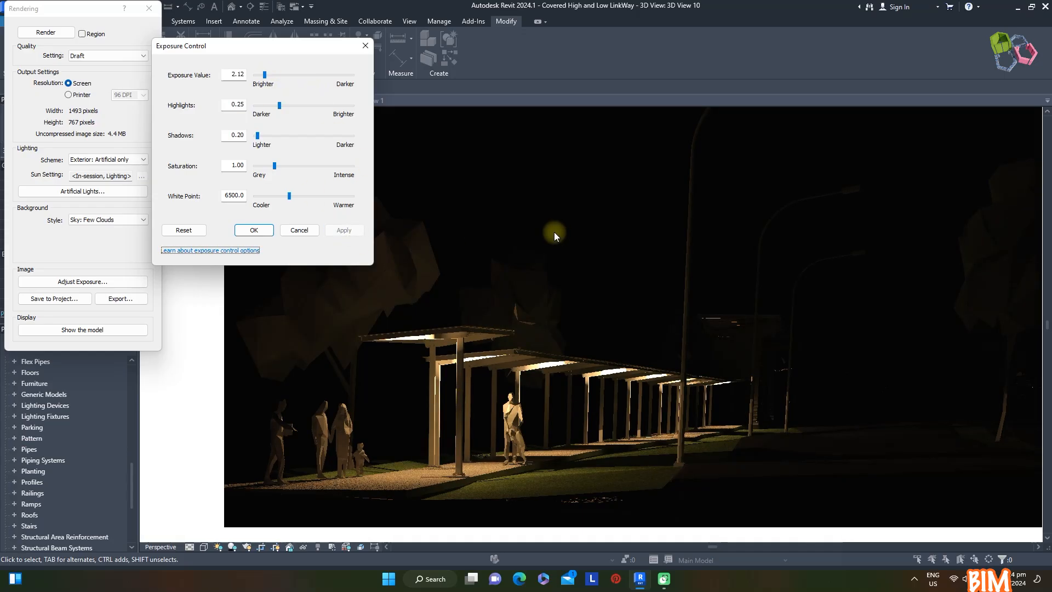
Shift the rendering's white point slightly cooler, apply it, and close the rendering settings
left_click_drag(286, 197, 282, 198)
left_click(344, 230)
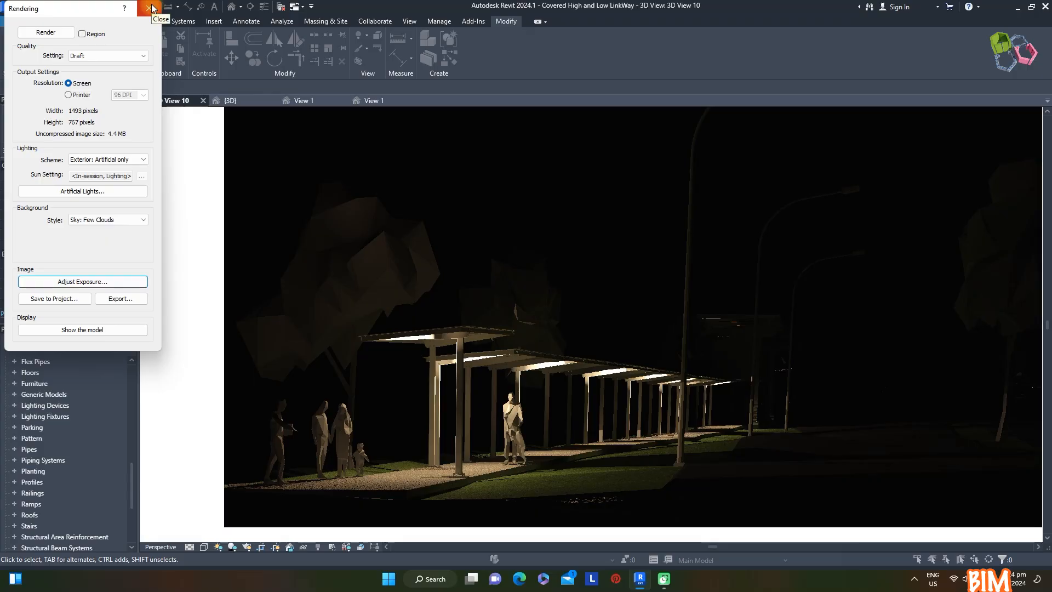
left_click(150, 8)
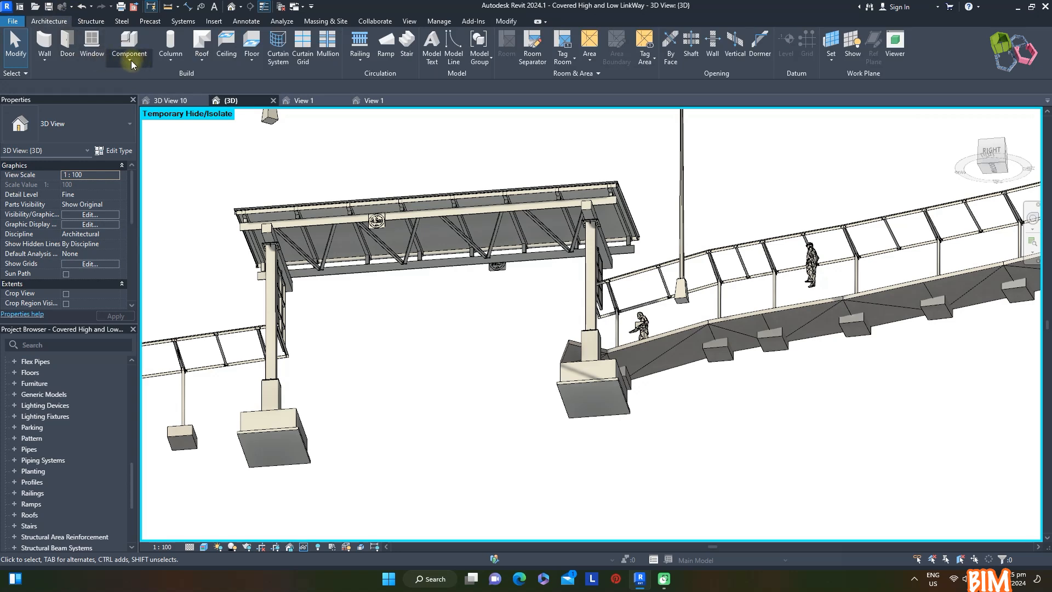
Place 2FT FL fixtures on the first column-line rafters of the low linkway beyond the high linkway, around the lamp post
left_click(131, 63)
left_click(148, 79)
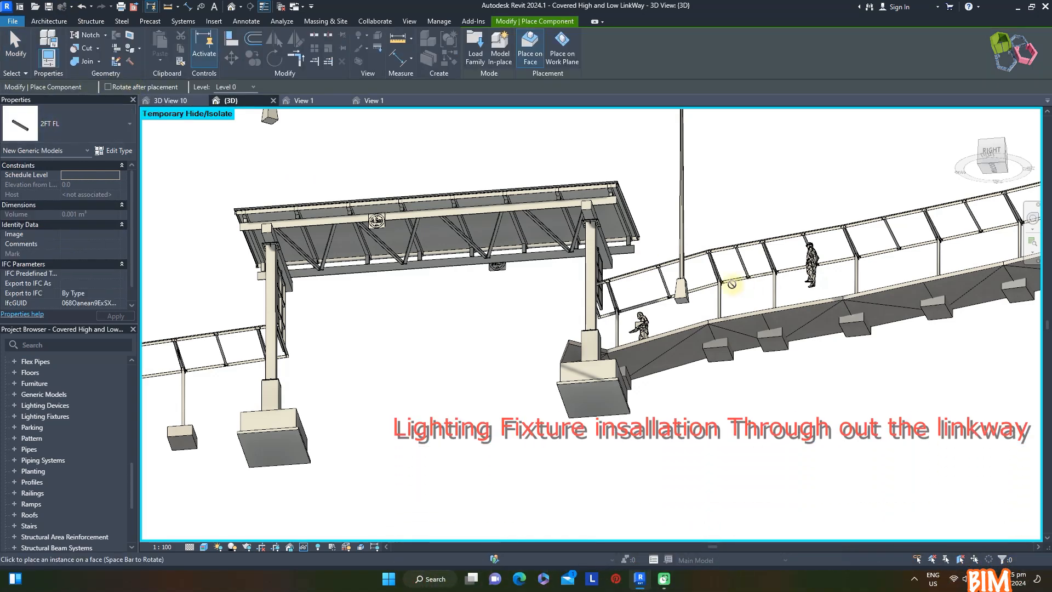
scroll(636, 302, "up", 5)
scroll(828, 217, "up", 5)
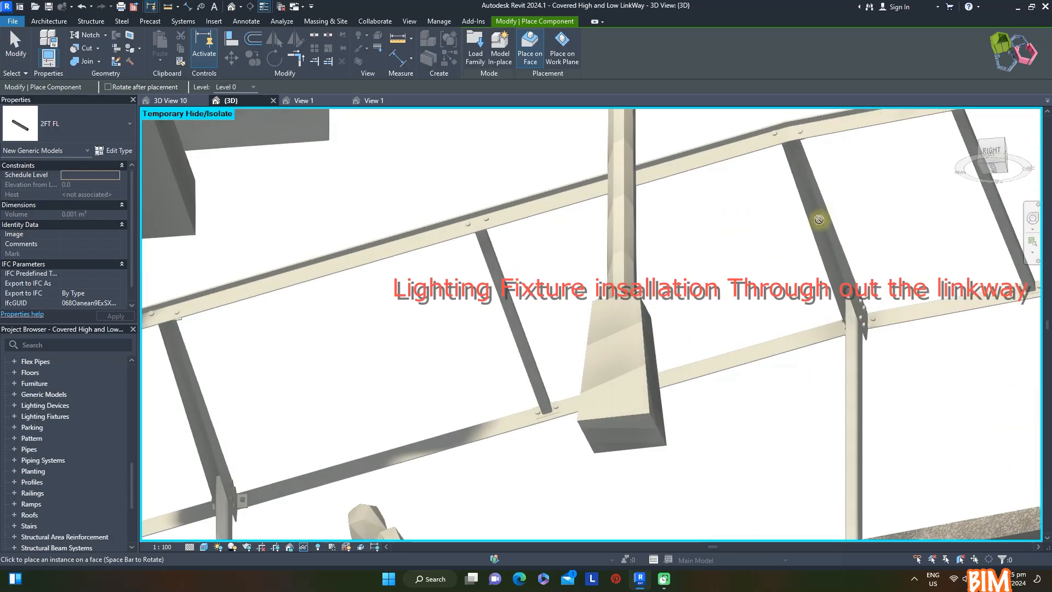
scroll(767, 230, "down", 3)
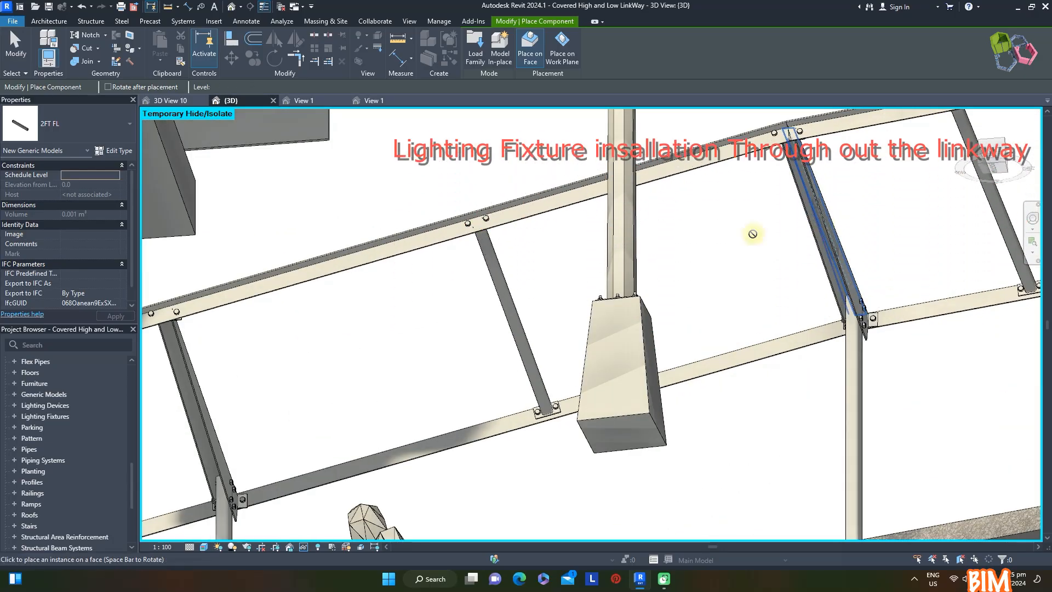
scroll(370, 275, "down", 3)
scroll(369, 275, "down", 3)
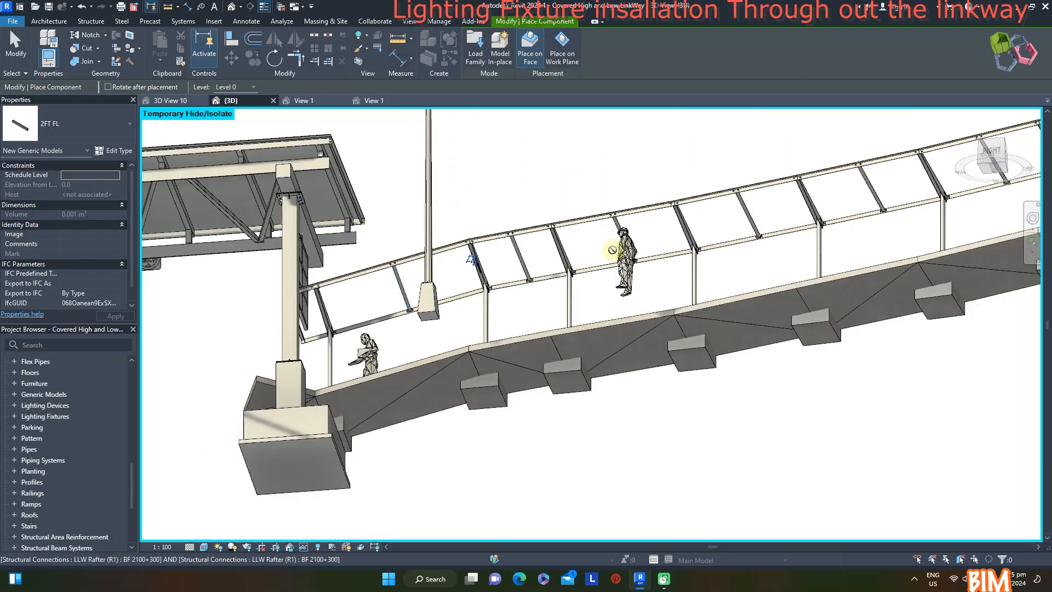
Continue the 2FT FL fixtures at mid-span of column-line rafters along the stretch past the tree, up to the next lamp post
scroll(827, 206, "up", 5)
scroll(743, 257, "down", 2)
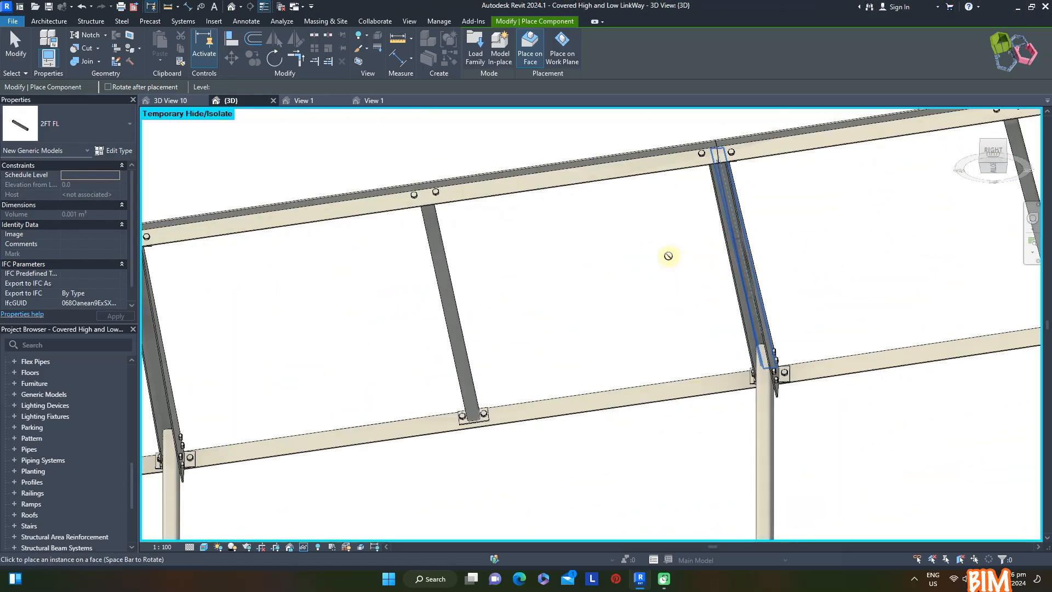
scroll(564, 258, "down", 4)
scroll(930, 197, "up", 5)
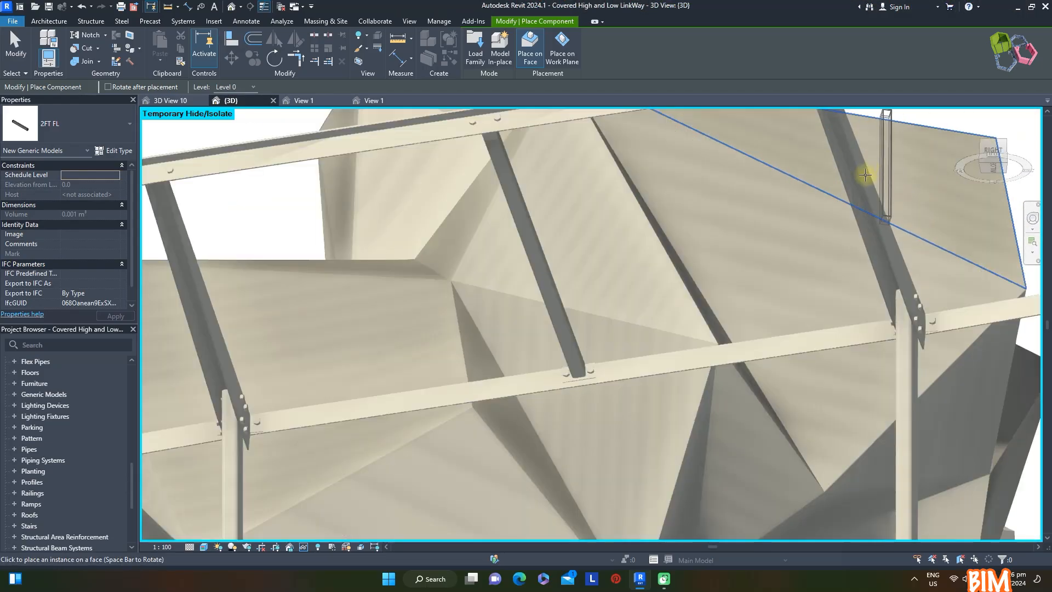
scroll(620, 237, "down", 5)
scroll(763, 164, "up", 4)
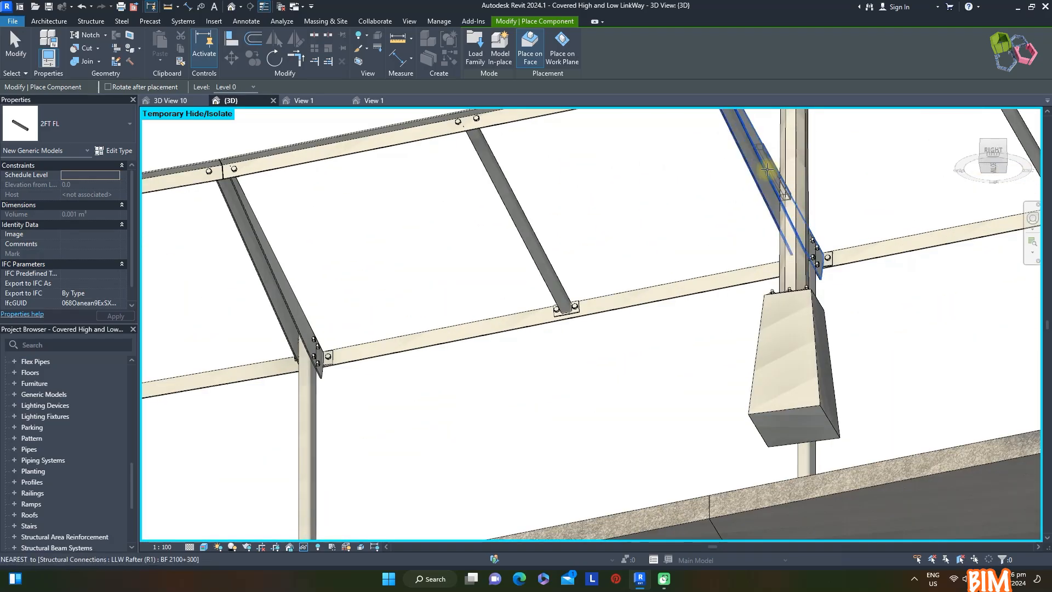
Place 2FT FL fixtures on the following column-line rafters, up to the one where the linkway bends
scroll(809, 281, "up", 3)
scroll(676, 174, "down", 4)
scroll(634, 223, "up", 4)
scroll(512, 237, "down", 4)
scroll(702, 185, "up", 4)
middle_click_drag(702, 185, 742, 291)
left_click(742, 291)
scroll(453, 204, "down", 2)
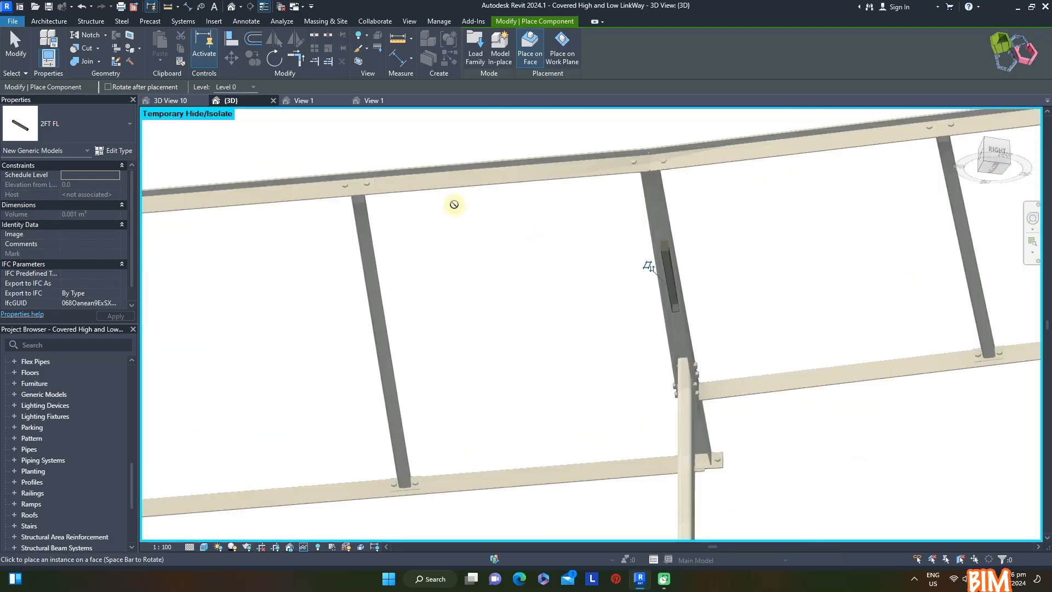
Place 2FT FL fixtures on the column-line rafters from the bend to the large columns near the bicycle
scroll(759, 170, "down", 4)
scroll(759, 170, "up", 3)
scroll(491, 260, "down", 2)
scroll(491, 260, "down", 3)
scroll(815, 310, "up", 5)
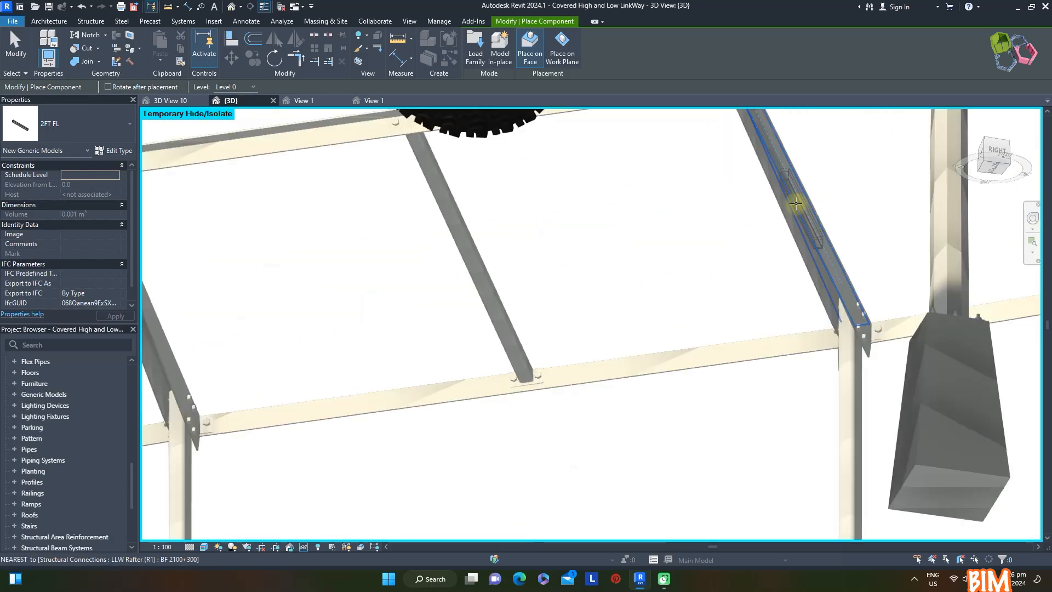
scroll(549, 269, "down", 4)
scroll(635, 324, "up", 5)
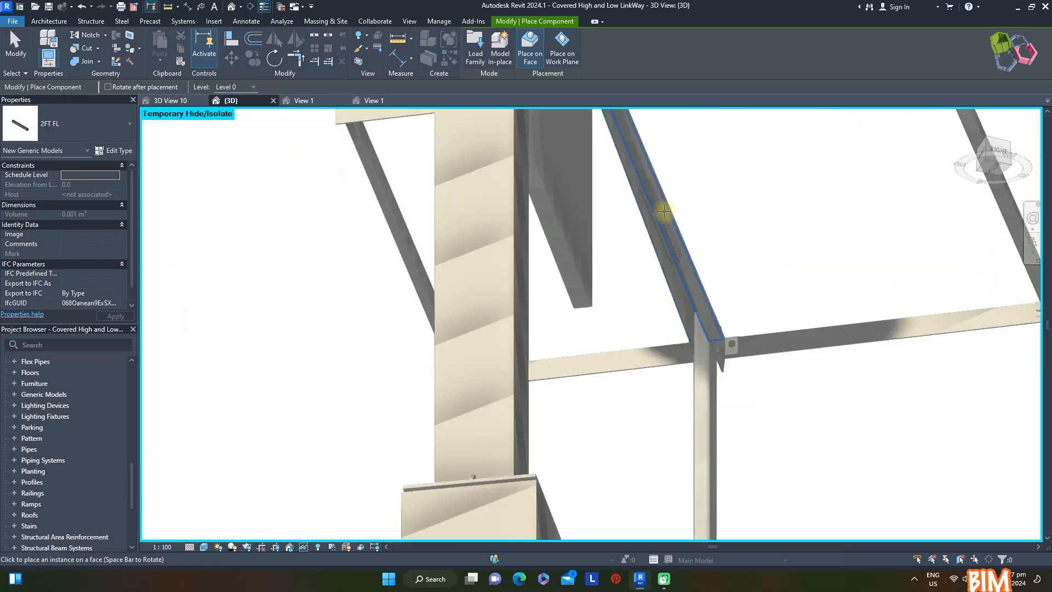
scroll(242, 251, "down", 3)
scroll(618, 235, "up", 6)
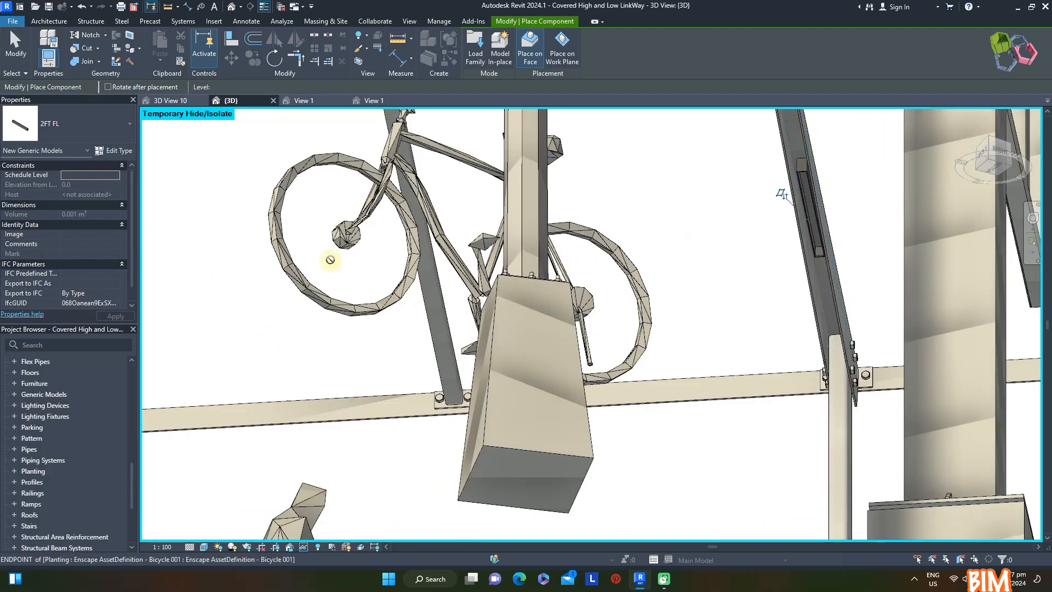
Place 2FT FL fixtures on the column-line rafters of the low linkway past the bicycle, around the bend near the truck
scroll(330, 260, "down", 4)
middle_click_drag(604, 263, 456, 340, "shift")
scroll(517, 299, "up", 4)
scroll(470, 290, "down", 5)
middle_click_drag(795, 148, 709, 159, "shift")
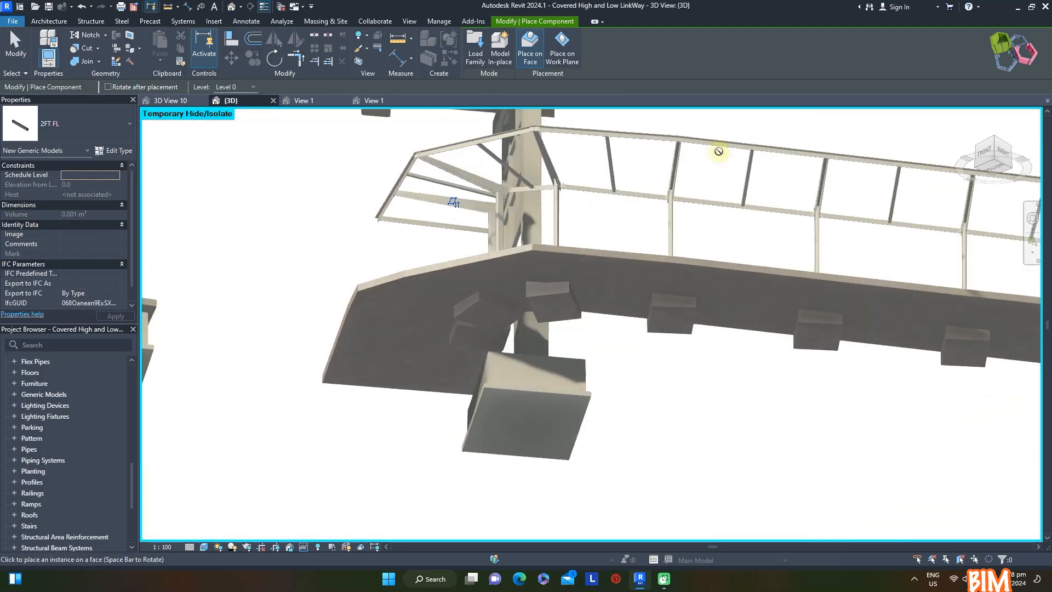
scroll(651, 154, "down", 5)
middle_click_drag(639, 294, 765, 249, "shift")
scroll(742, 221, "up", 5)
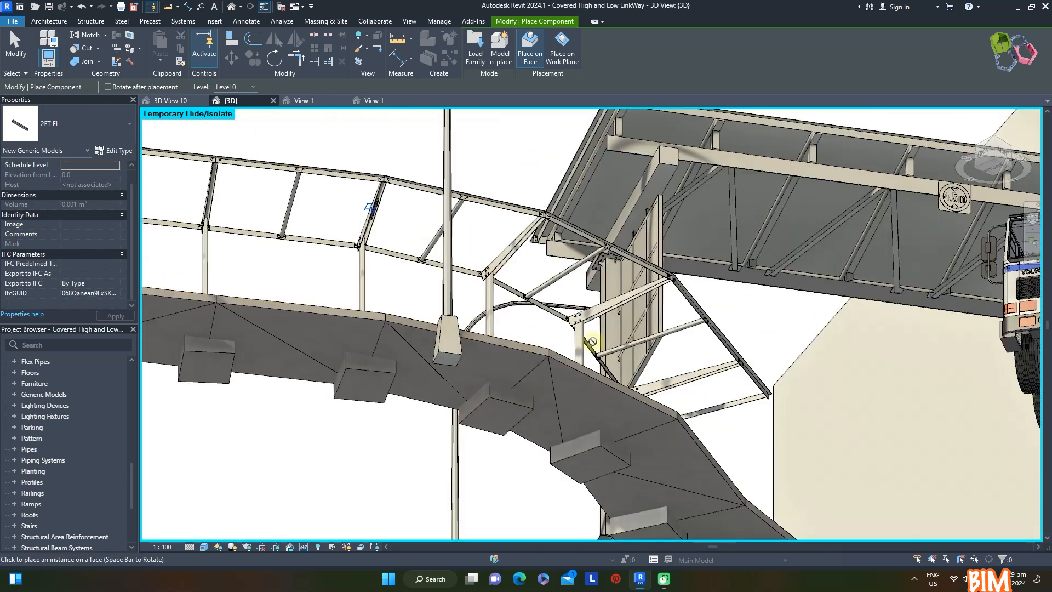
scroll(593, 341, "down", 5)
middle_click_drag(594, 331, 663, 188, "shift")
scroll(658, 165, "up", 5)
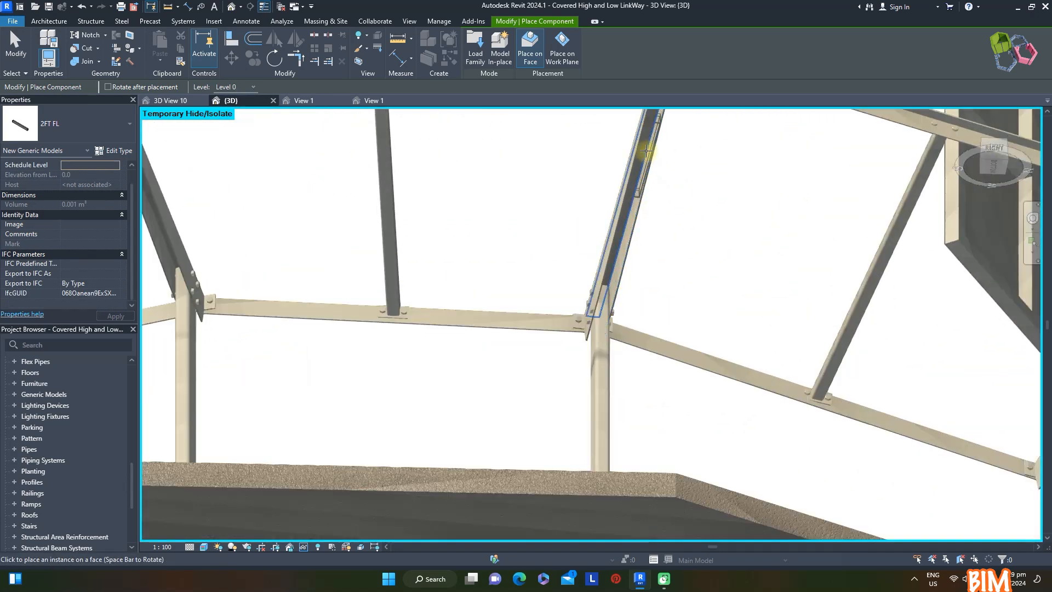
scroll(690, 240, "down", 5)
middle_click_drag(576, 195, 627, 369, "shift")
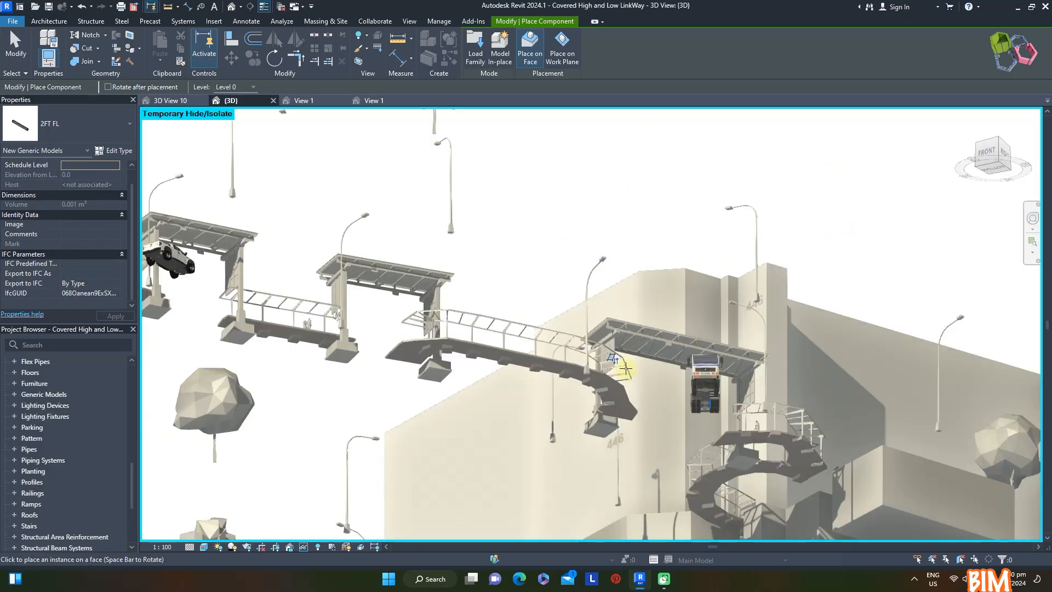
Place 2FT FL fixtures on the remaining column-line rafters of the curved low linkway beside the building
scroll(627, 369, "up", 5)
scroll(629, 275, "up", 6)
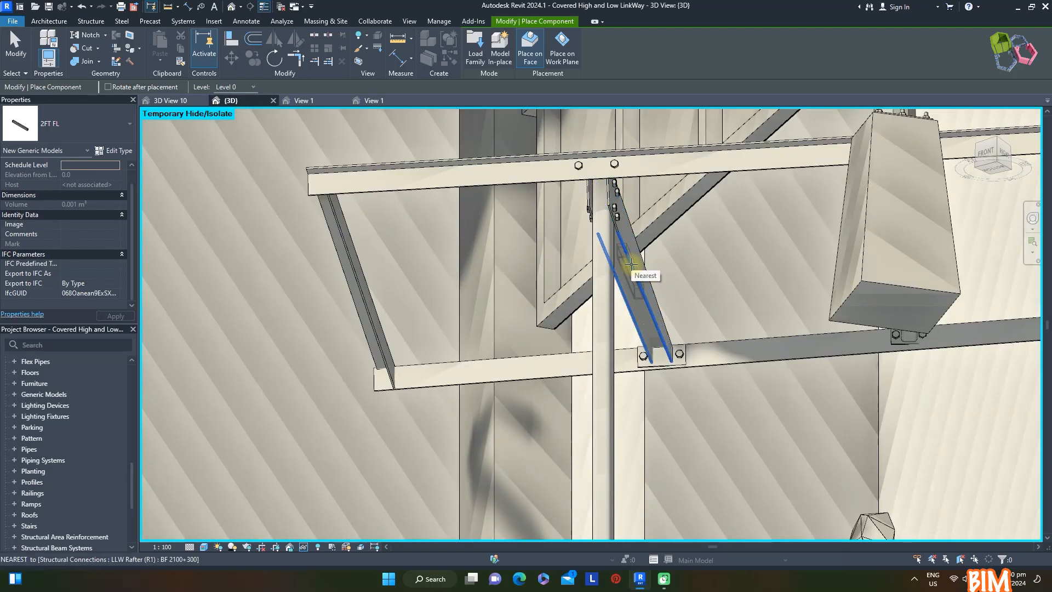
scroll(631, 264, "up", 1)
left_click(623, 251)
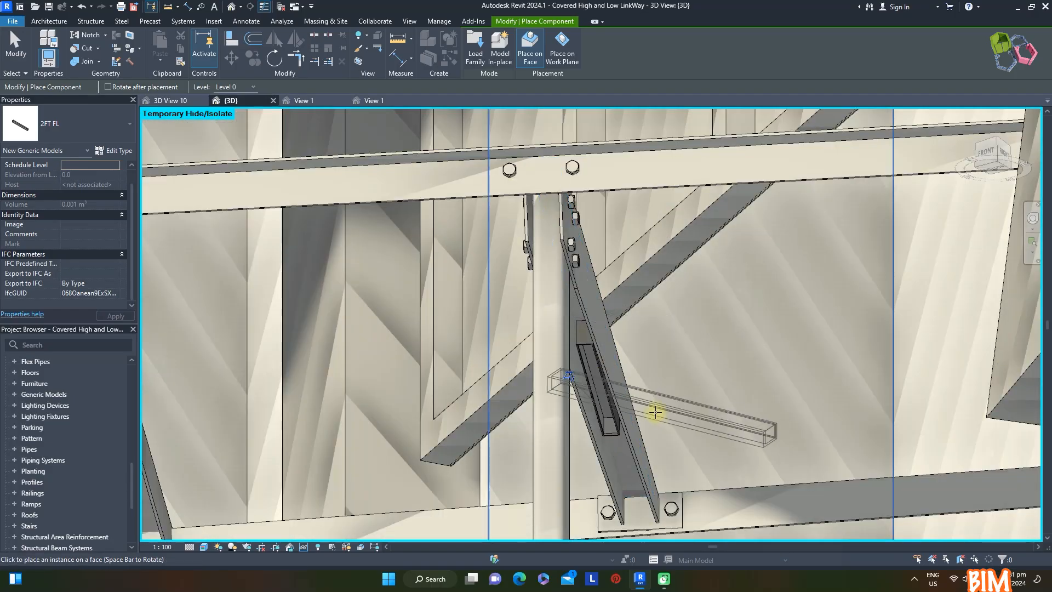
scroll(654, 411, "down", 6)
middle_click_drag(634, 333, 660, 312, "shift")
scroll(688, 219, "up", 6)
left_click(674, 258)
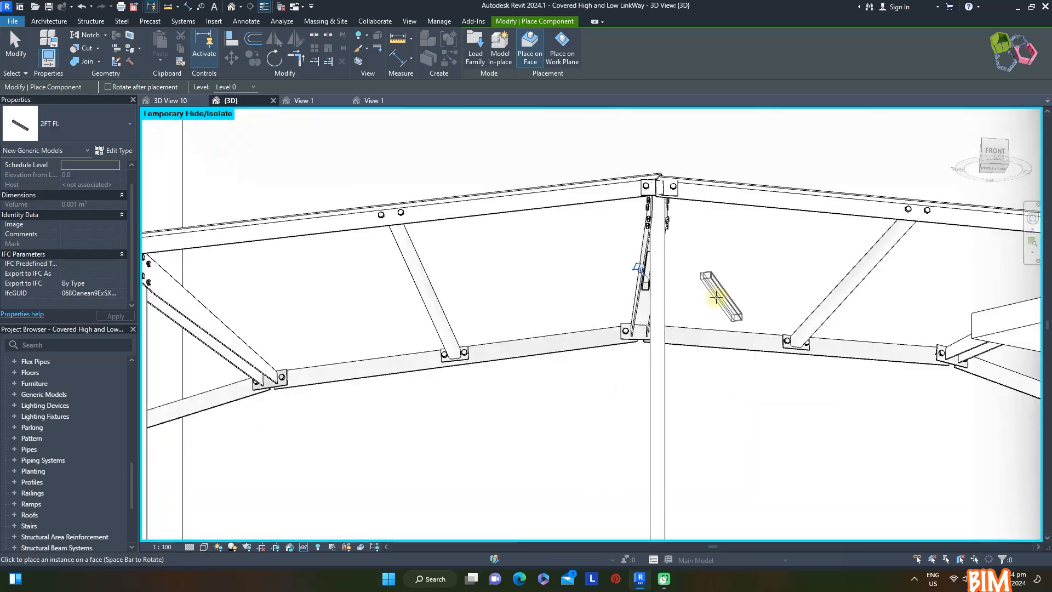
scroll(716, 297, "down", 5)
middle_click_drag(811, 301, 352, 188, "shift")
scroll(376, 144, "up", 5)
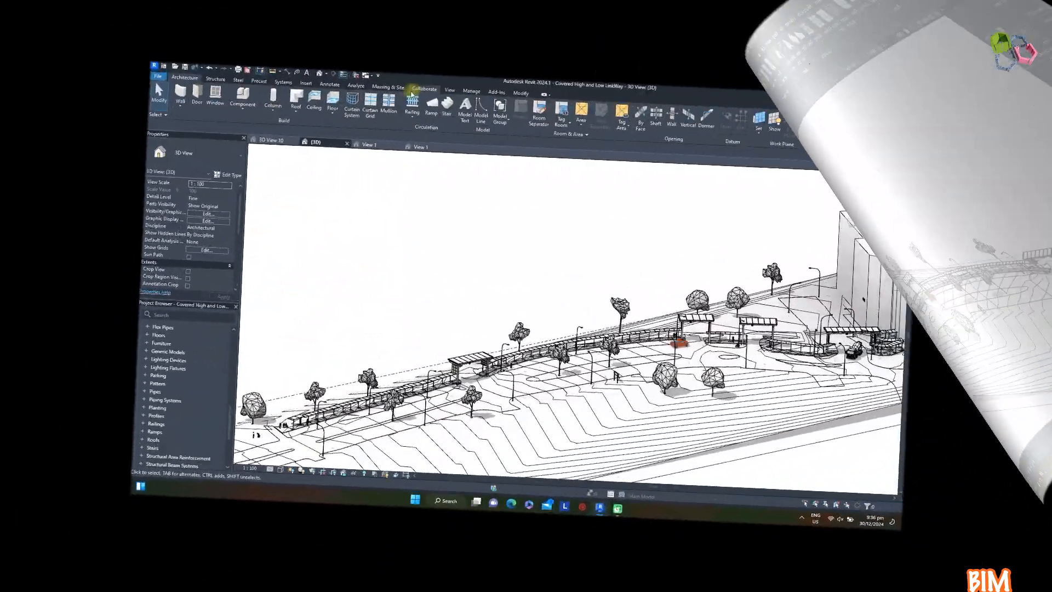
Render the 3D view at Draft quality with the Exterior: Artificial only lighting scheme
left_click(449, 90)
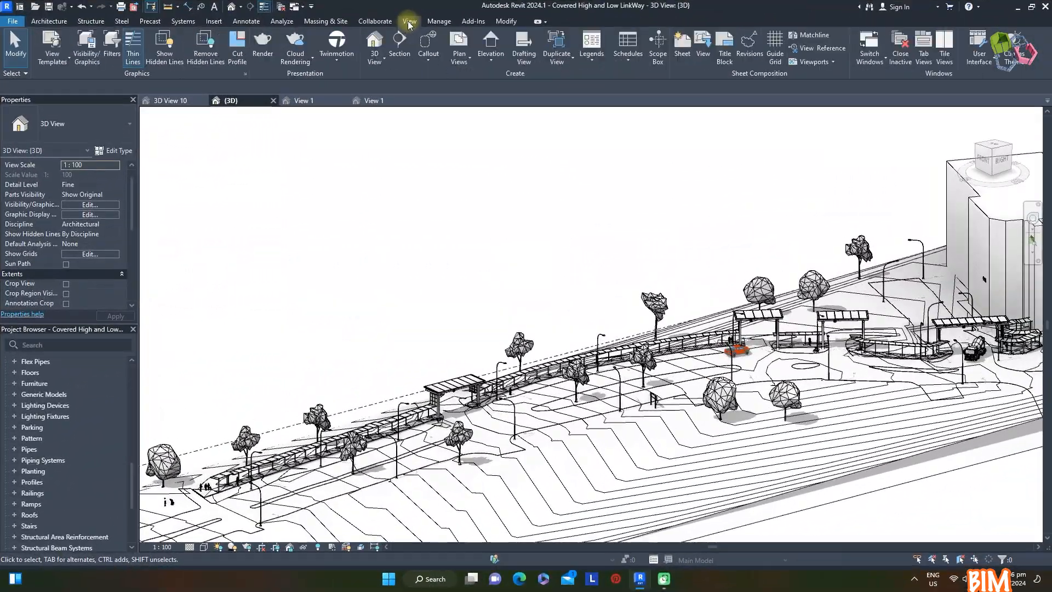
left_click(250, 49)
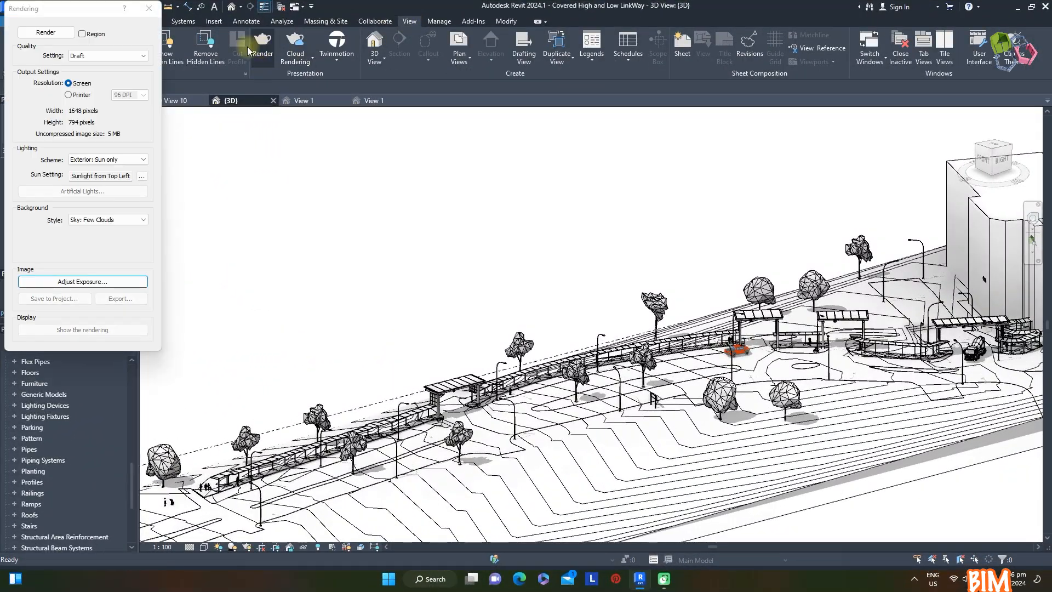
left_click(50, 35)
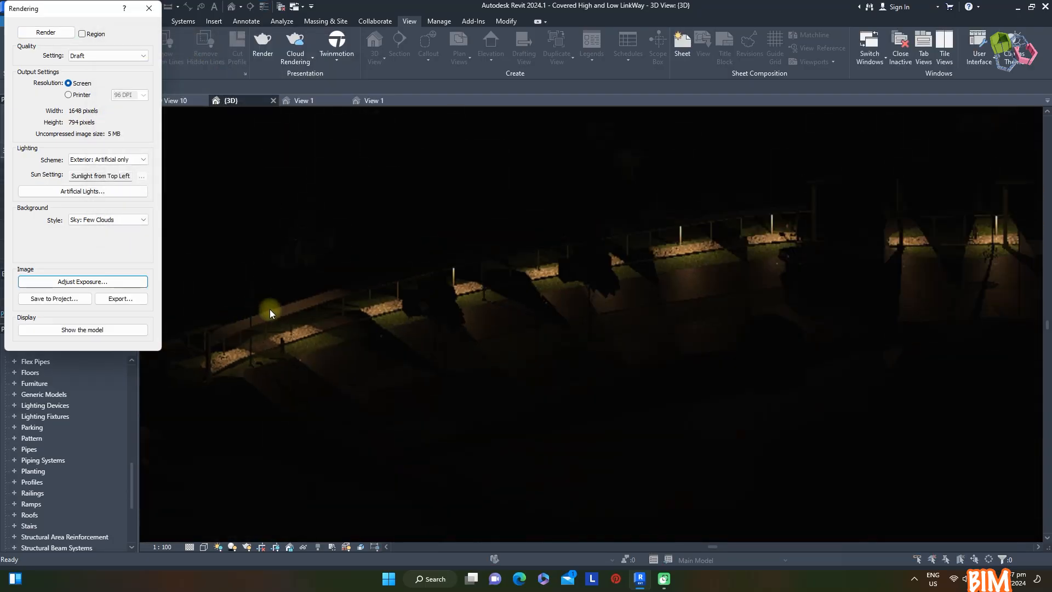
Examine the rendered light pools along the whole linkway and close the rendering
scroll(270, 314, "down", 4)
scroll(430, 268, "up", 2)
scroll(430, 268, "down", 2)
scroll(748, 294, "up", 8)
scroll(735, 310, "down", 8)
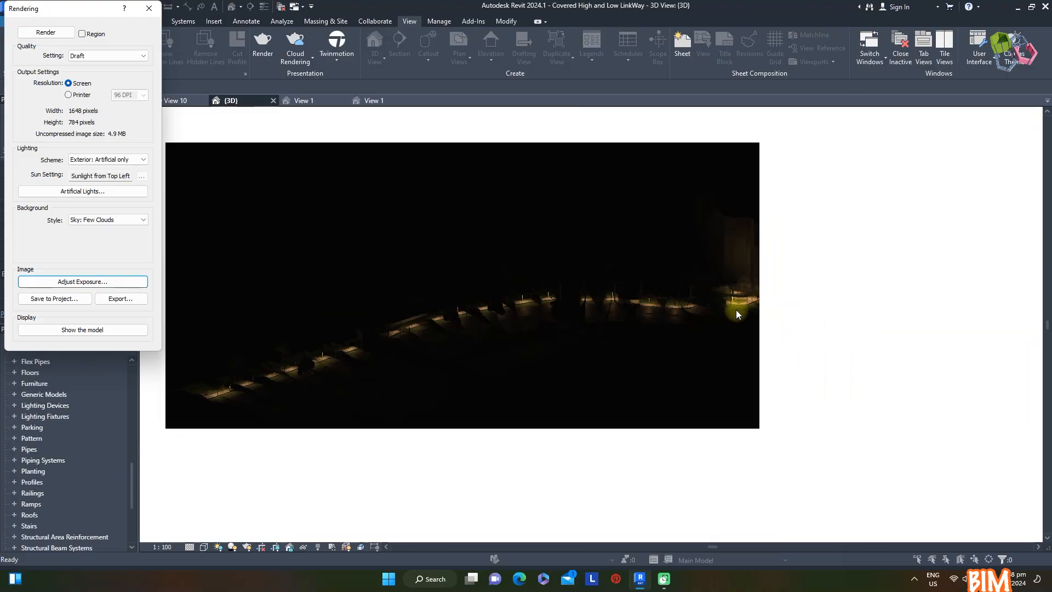
scroll(482, 334, "up", 3)
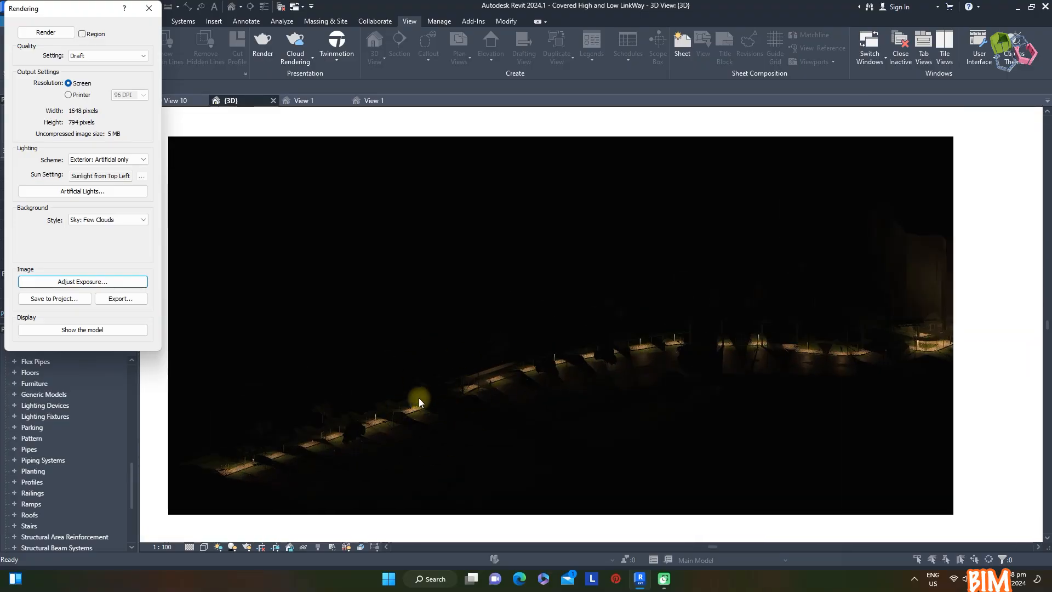
key("Escape")
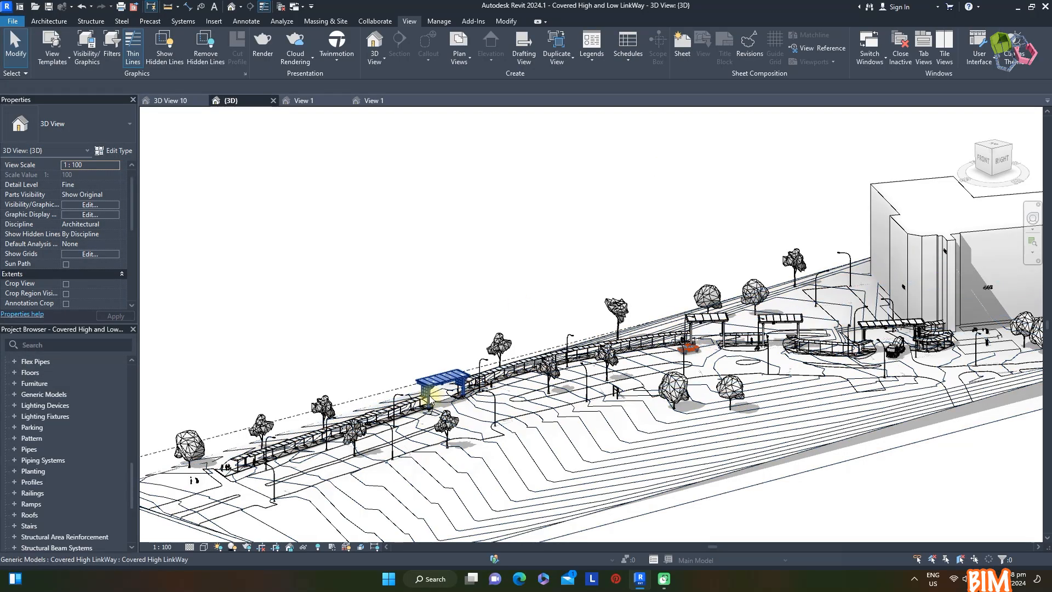
Close the 2FT FL family's 3D view and open the Left elevation of the LS light source family
scroll(429, 396, "up", 6)
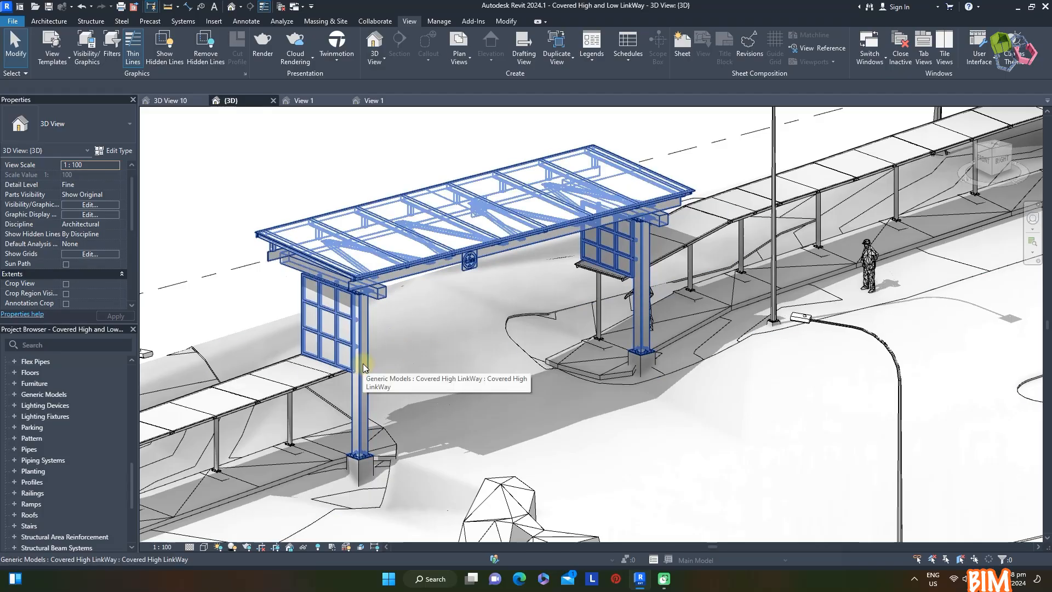
left_click(304, 101)
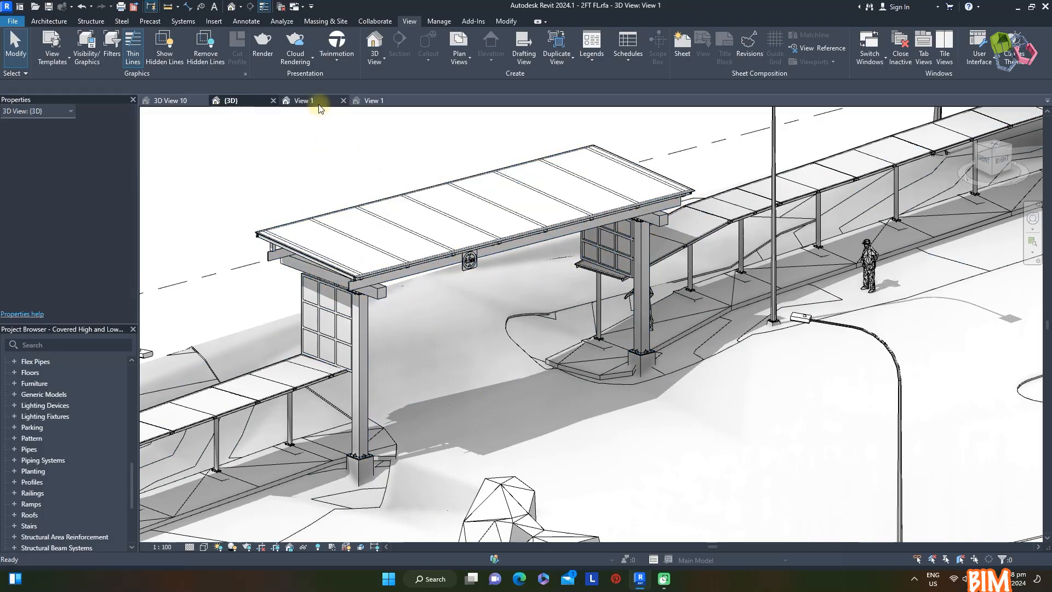
left_click(342, 101)
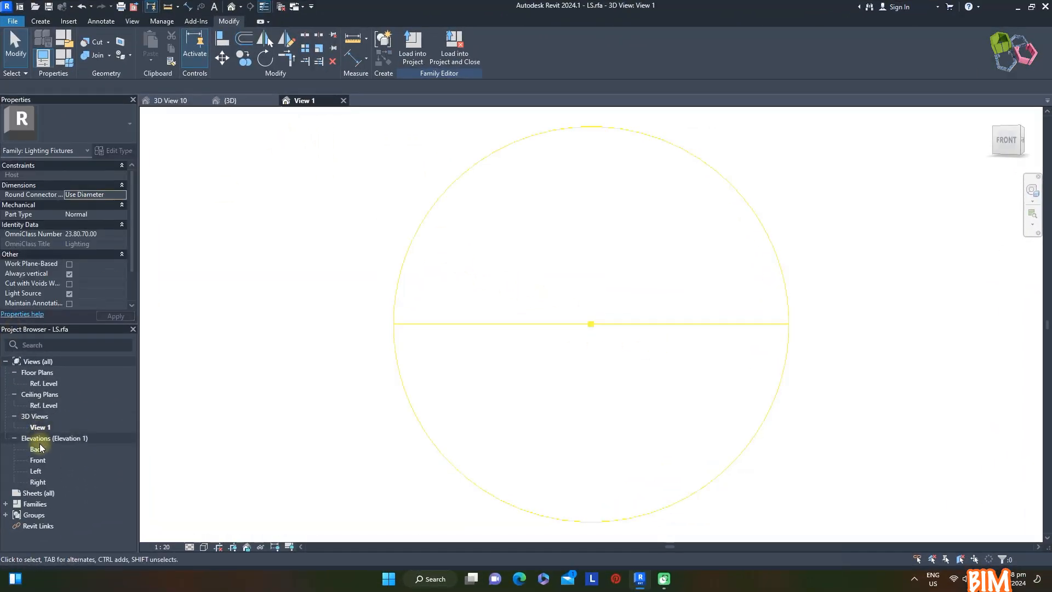
double_click(39, 470)
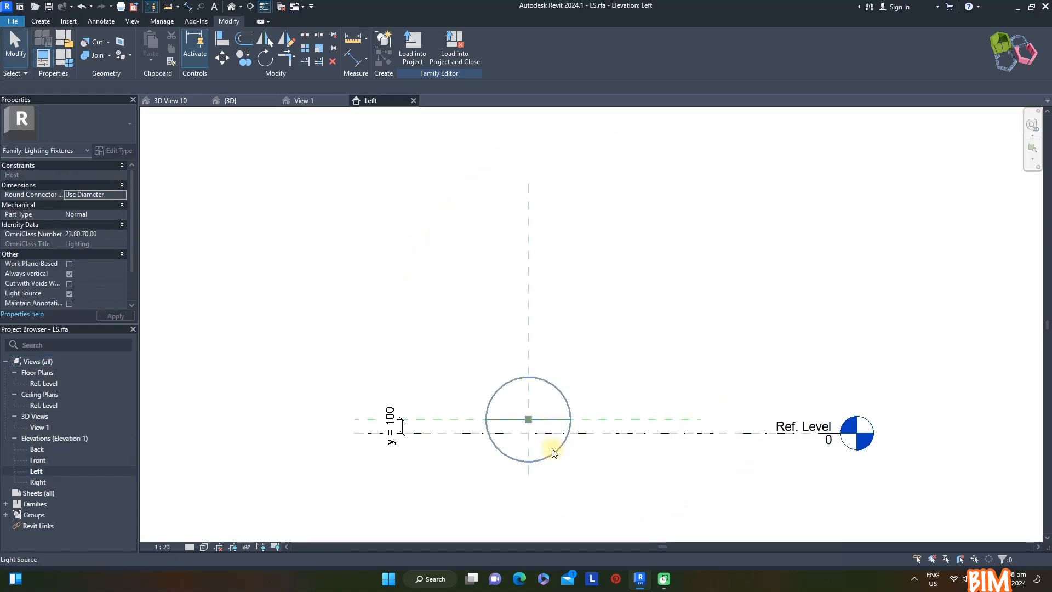
scroll(557, 445, "up", 2)
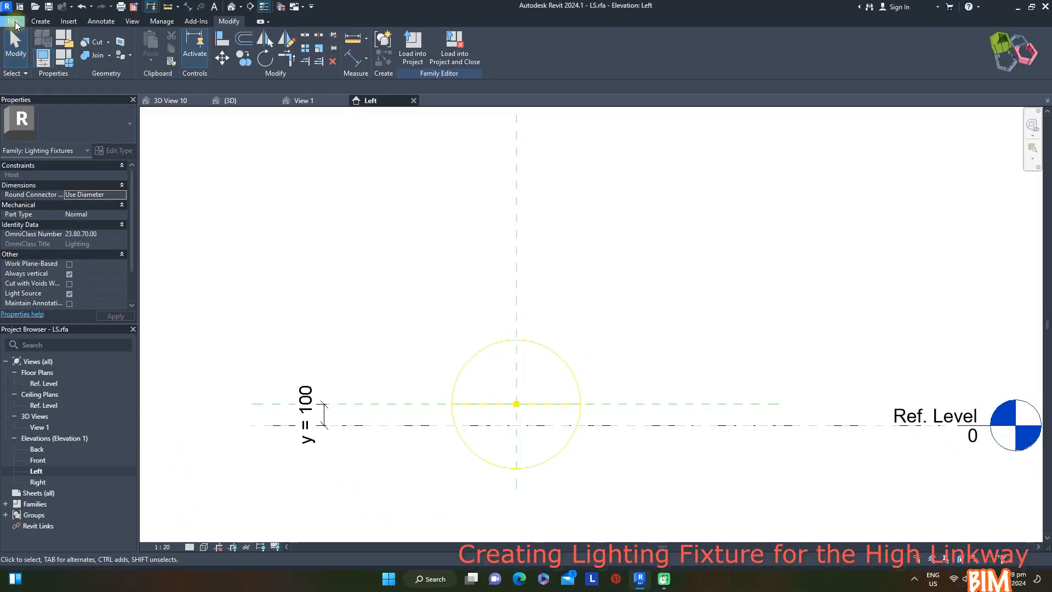
Create a new family from the Metric Generic Model face based template
left_click(153, 74)
mouse_move(166, 108)
left_click(126, 98)
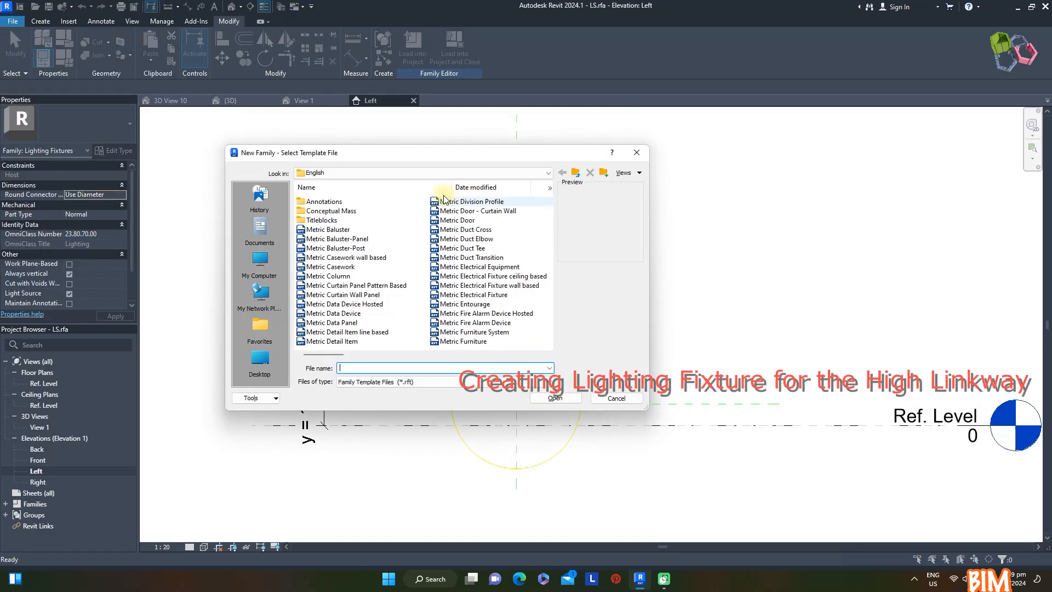
left_click(487, 221)
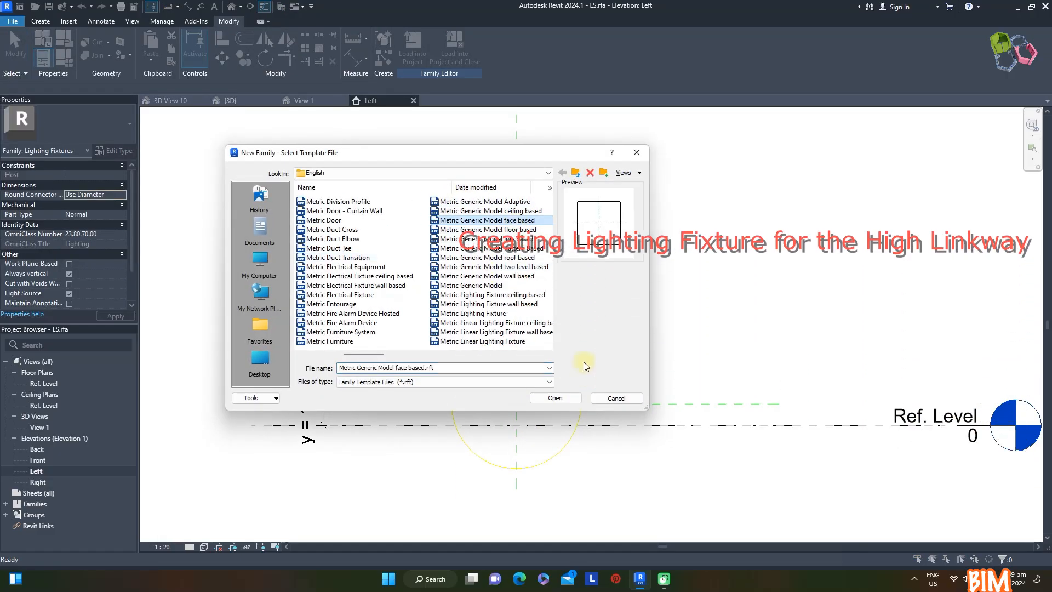
left_click(556, 398)
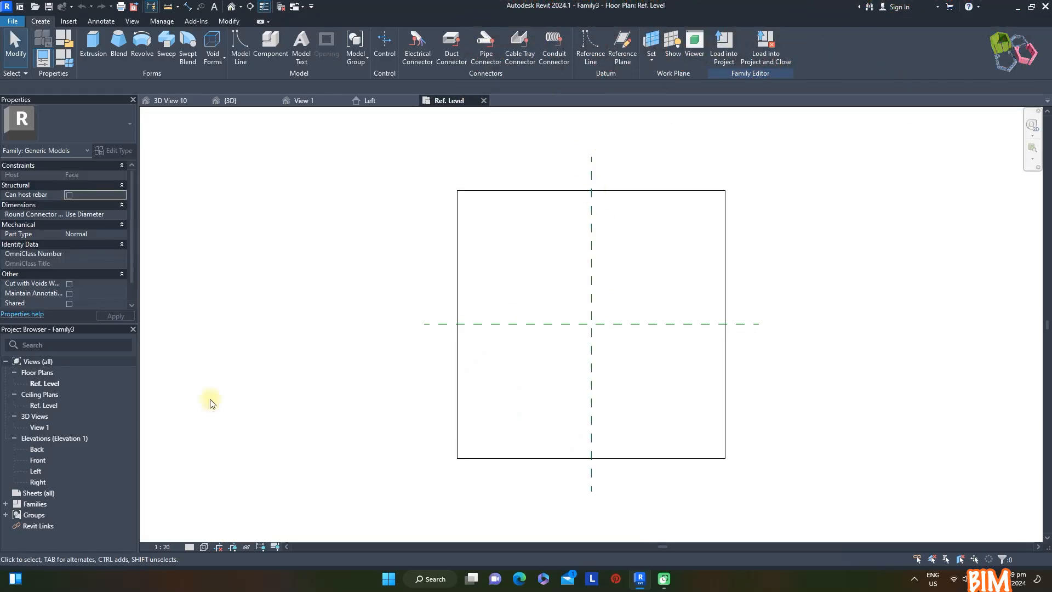
Sketch an extrusion rectangle about 220 by 480 mm on the reference level, starting at the intersection of the reference planes
double_click(37, 471)
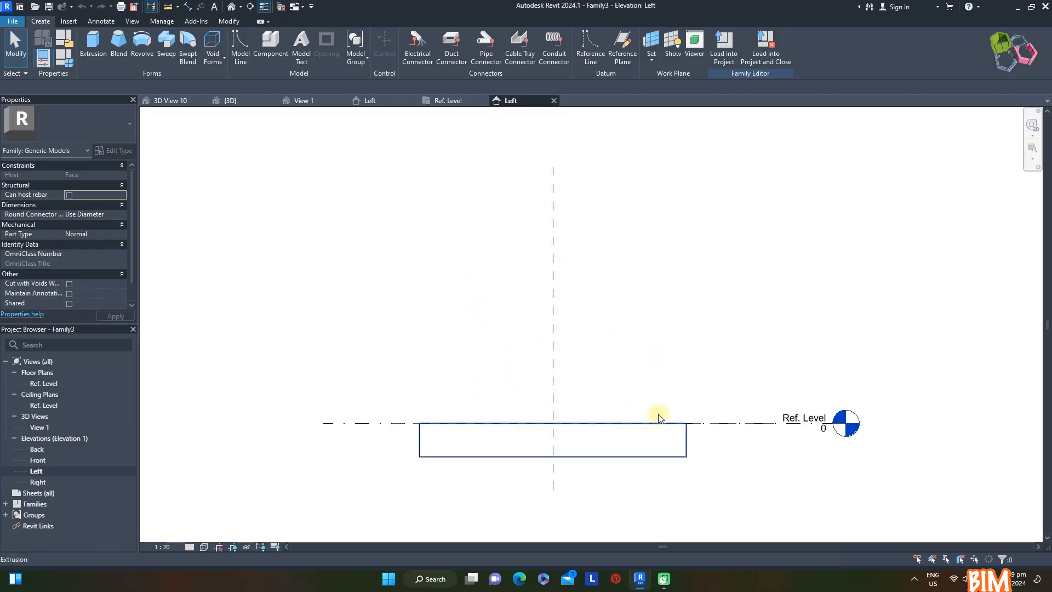
left_click(449, 101)
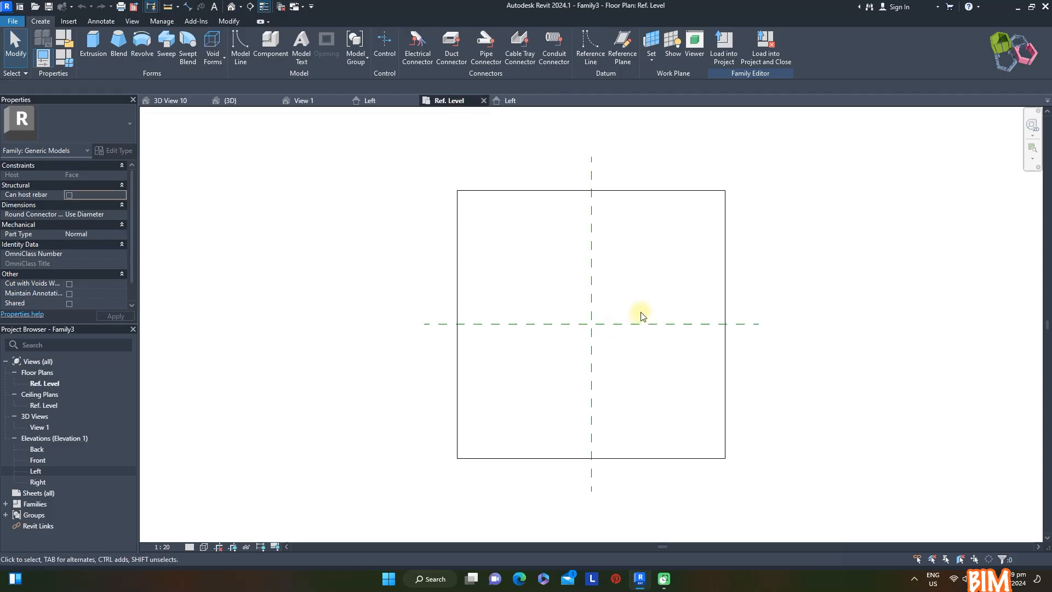
left_click(91, 46)
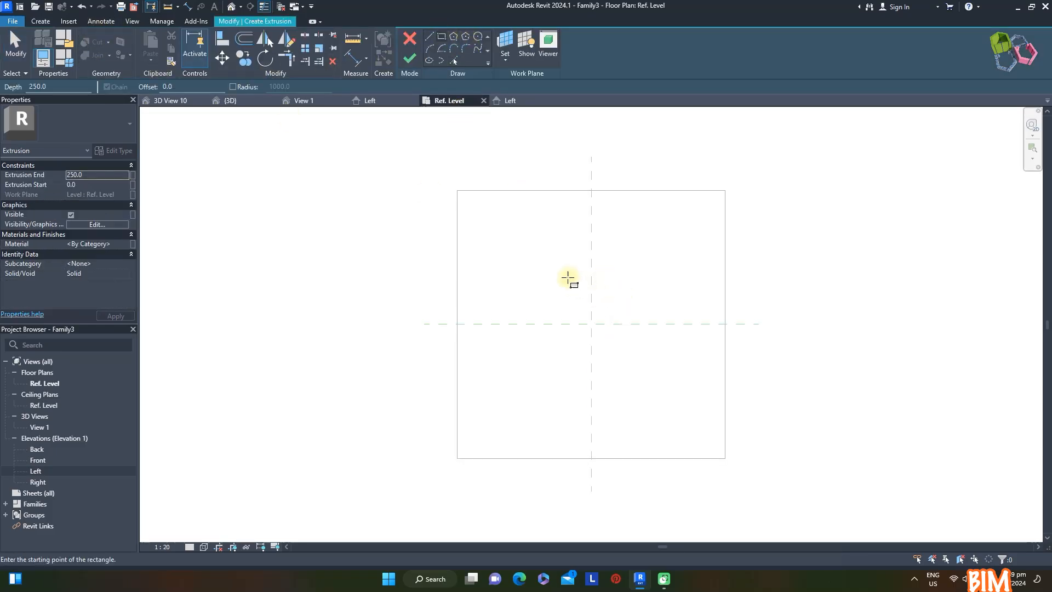
left_click(591, 324)
scroll(616, 271, "up", 1)
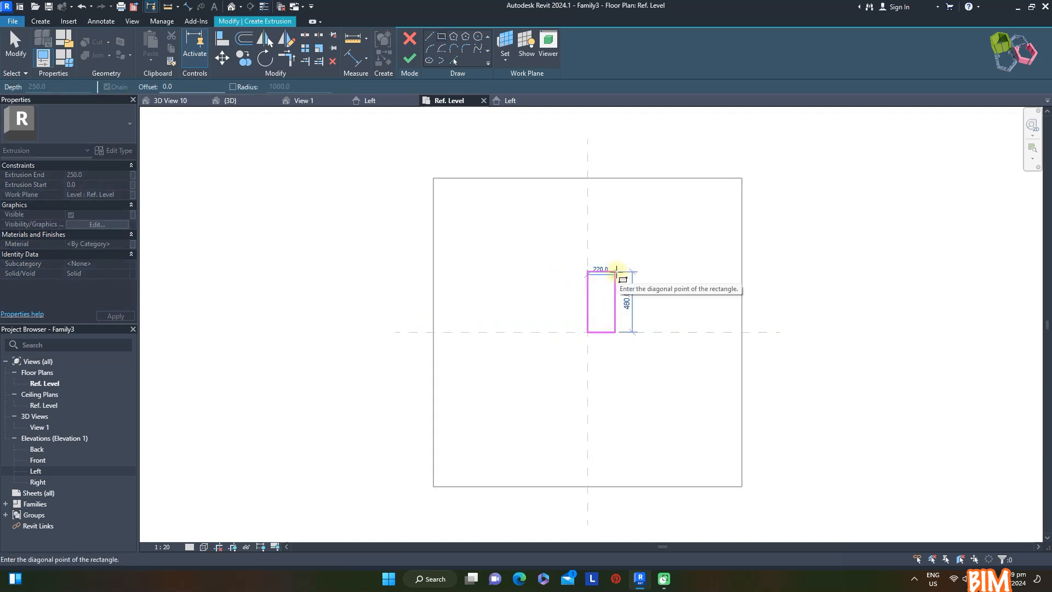
left_click(617, 274)
key("Escape")
key("Escape")
Resize the rectangle to 180 by 300 mm and centre it on the intersection of the reference planes
left_click_drag(652, 345, 653, 345)
key("m")
key("v")
left_click(589, 296)
left_click(223, 58)
left_click(576, 333)
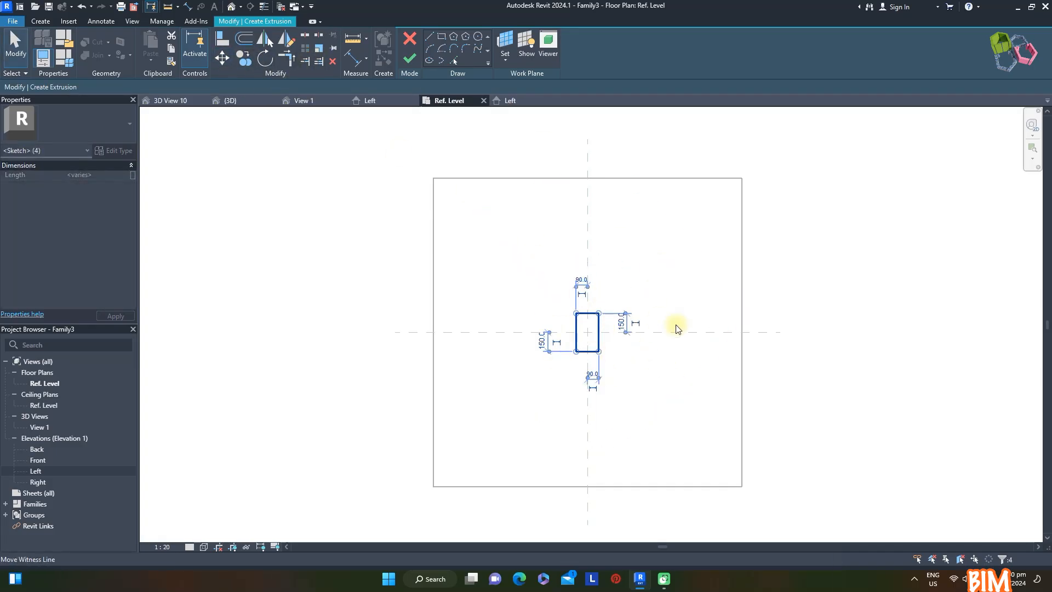
key("Escape")
Assign the Default material to the extrusion and finish its sketch
left_click(128, 244)
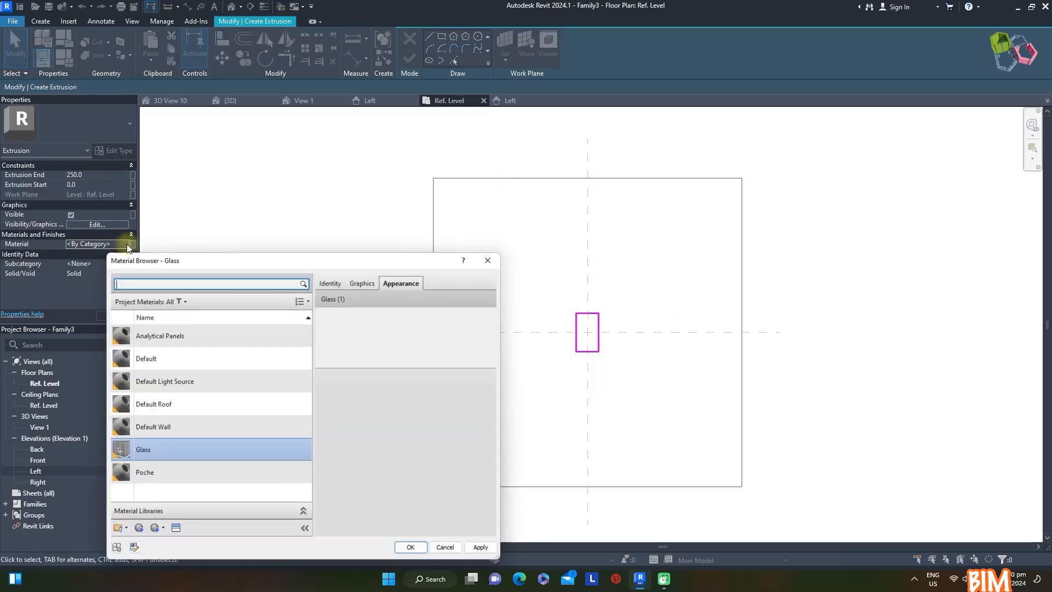
left_click(144, 358)
left_click(413, 549)
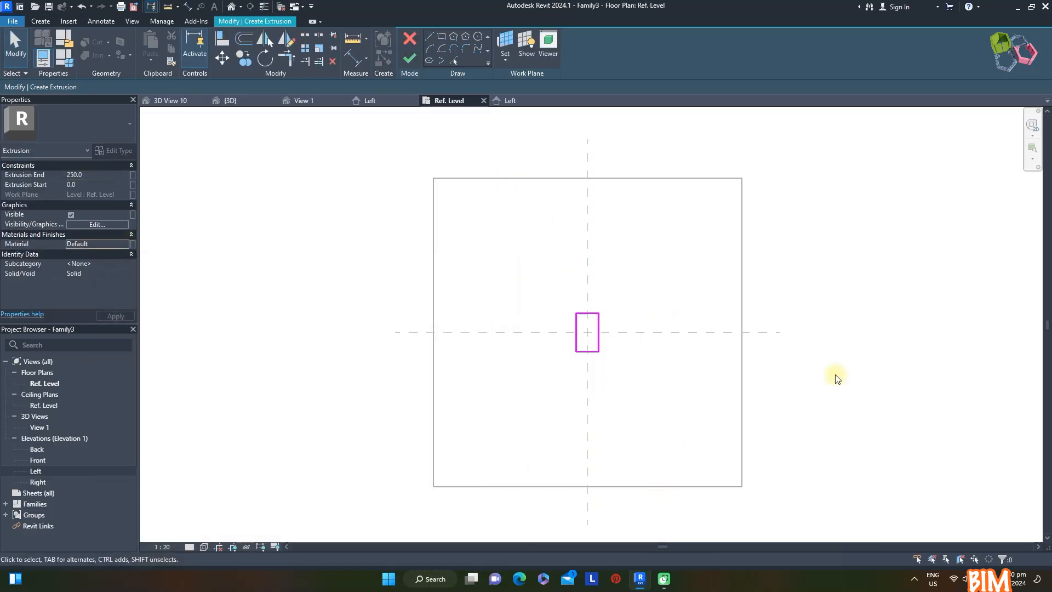
left_click(409, 58)
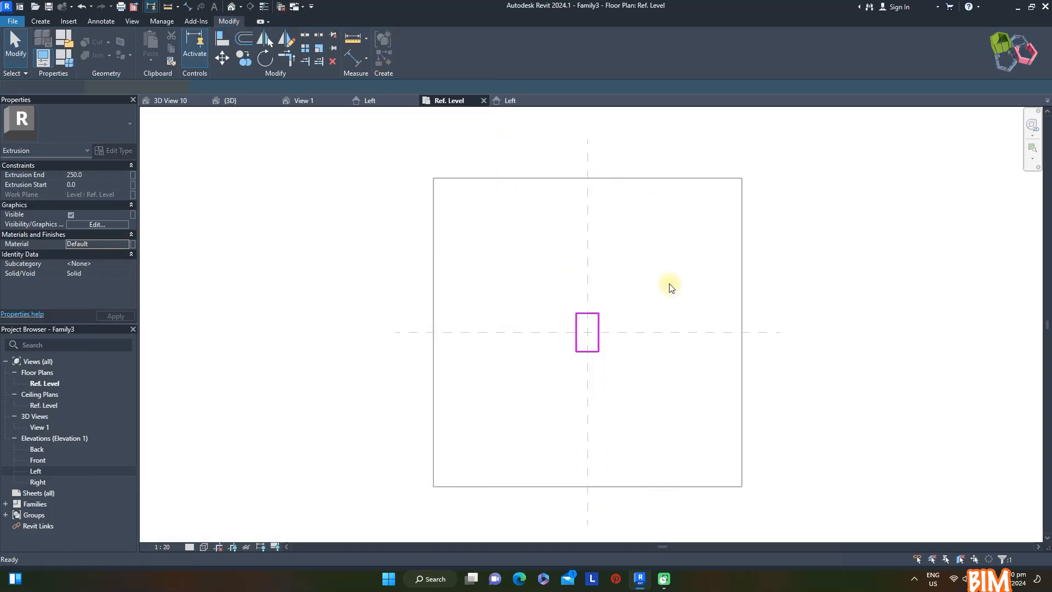
In the Left elevation, draw two horizontal reference planes above the reference level, one above the other
double_click(35, 472)
key("r")
key("p")
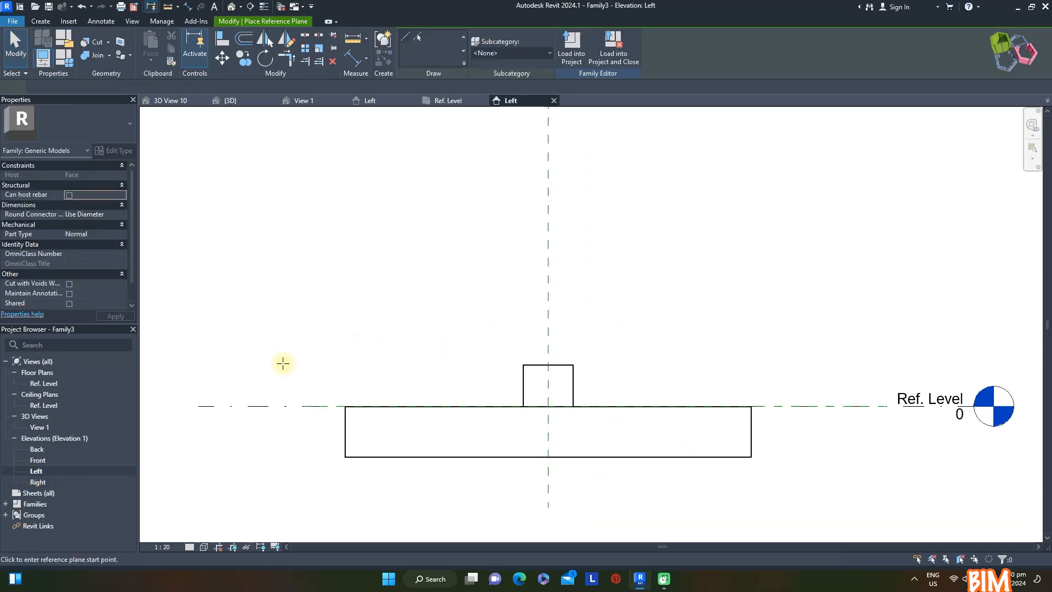
left_click(259, 348)
left_click(783, 349)
left_click(265, 302)
left_click(784, 301)
key("Escape")
key("Escape")
Dimension the lower reference plane from the host face and set the distance to 60 mm
key("d")
key("i")
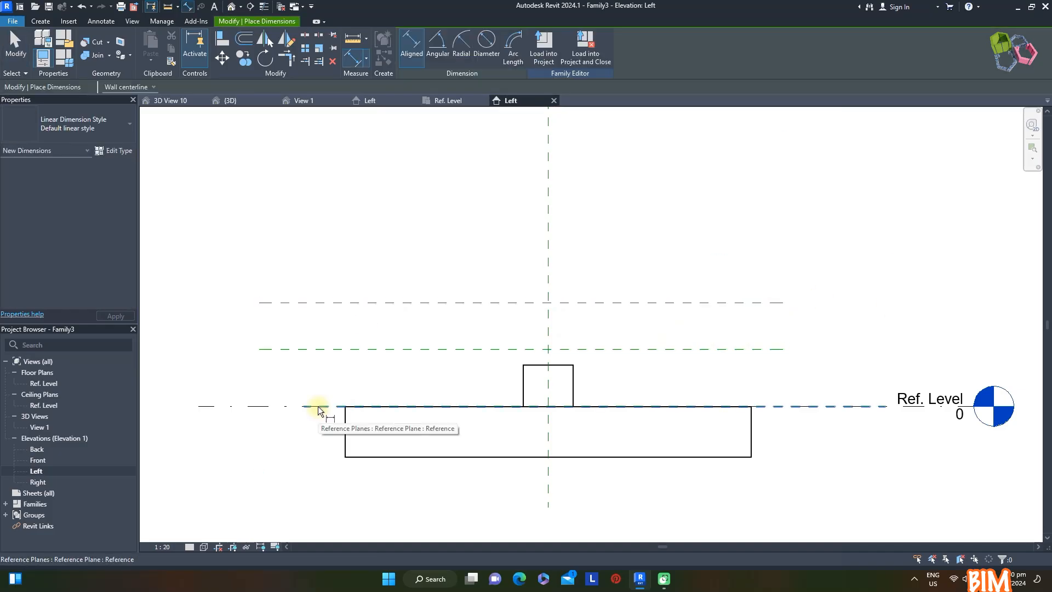
left_click(317, 406)
left_click(322, 349)
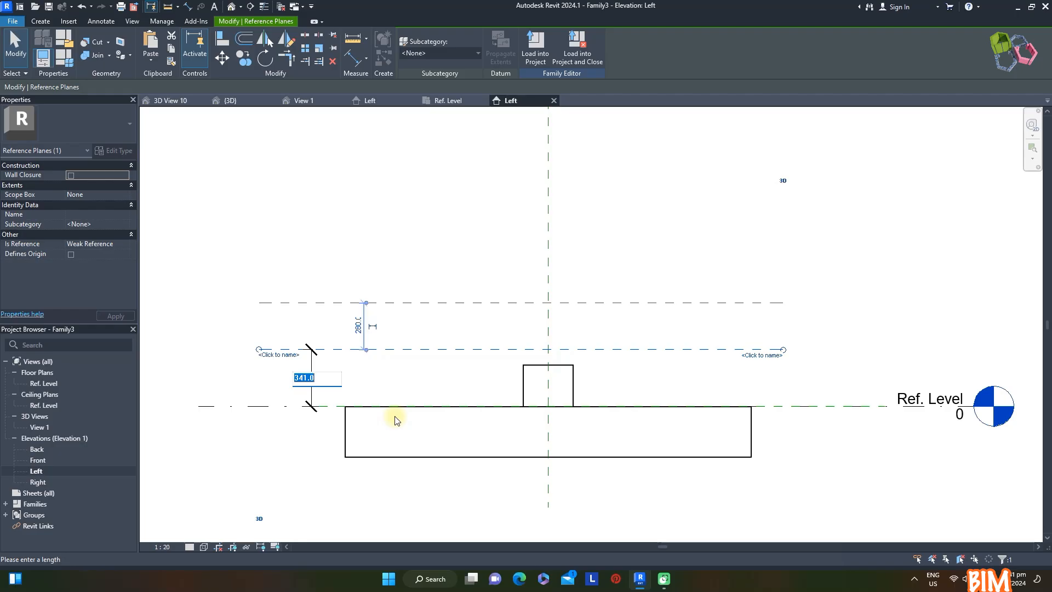
key("Return")
Dimension the gap between the two reference planes above the host and label it with a new type parameter named Y
key("d")
key("i")
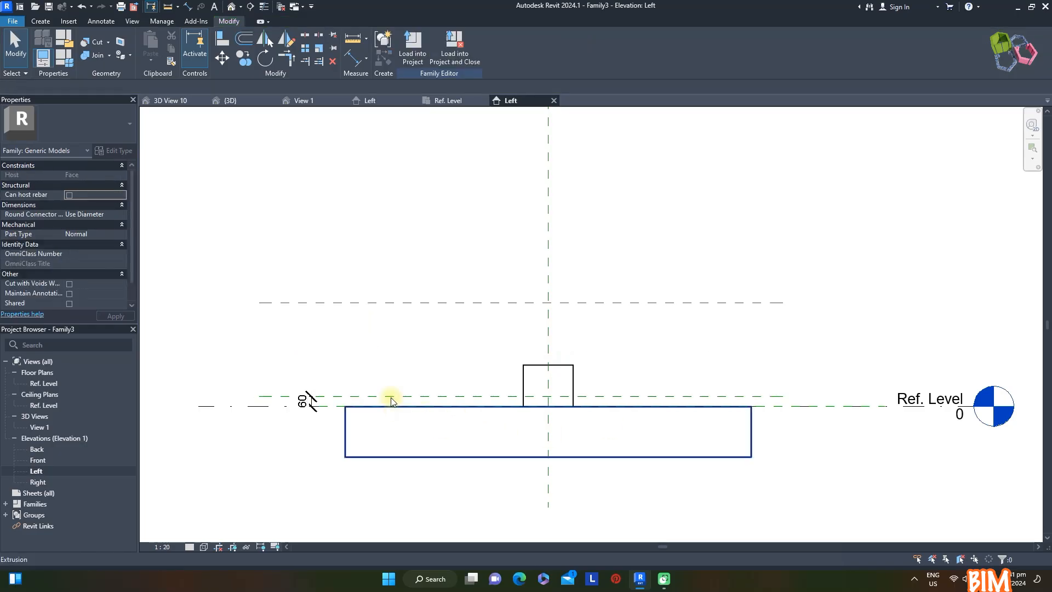
left_click(287, 334)
key("Escape")
left_click(515, 46)
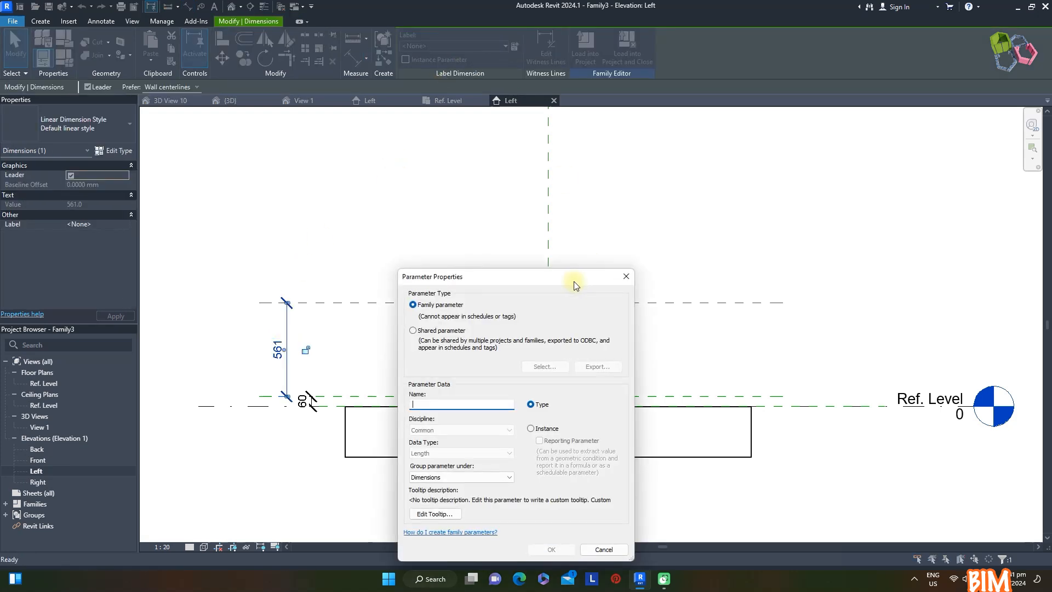
type("Y")
left_click(551, 550)
left_click(666, 245)
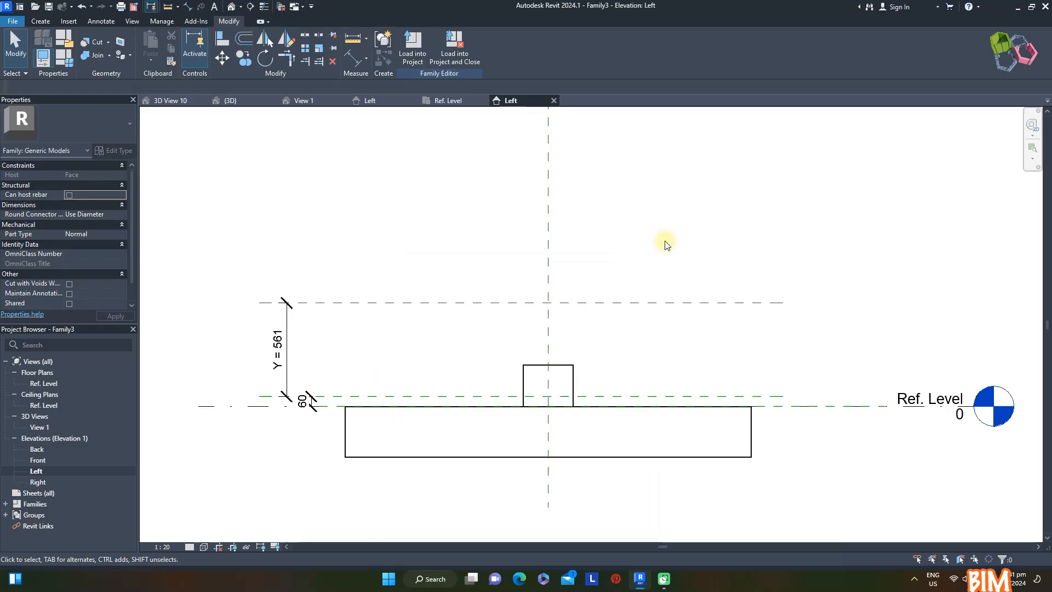
Set the Y distance between the two reference planes to 50 mm
left_click(414, 305)
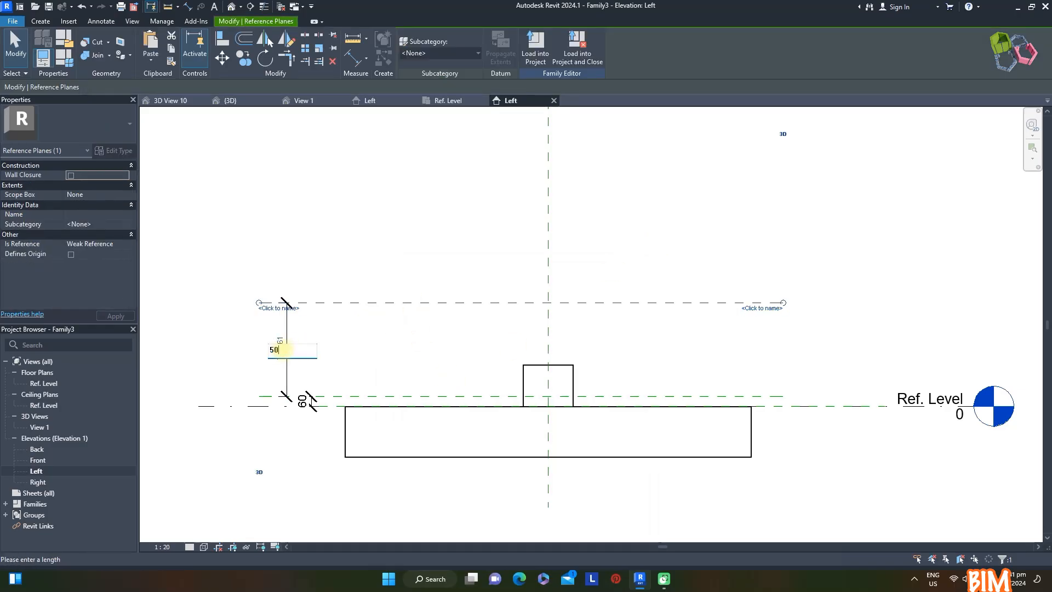
key("Return")
left_click(285, 352)
Align the top of the box extrusion to the 60 mm reference plane, lock it there, and check the box in 3D
scroll(562, 365, "up", 2)
left_click(563, 366)
left_click_drag(542, 363, 546, 430)
left_click(570, 448)
left_click(601, 343)
scroll(560, 334, "down", 2)
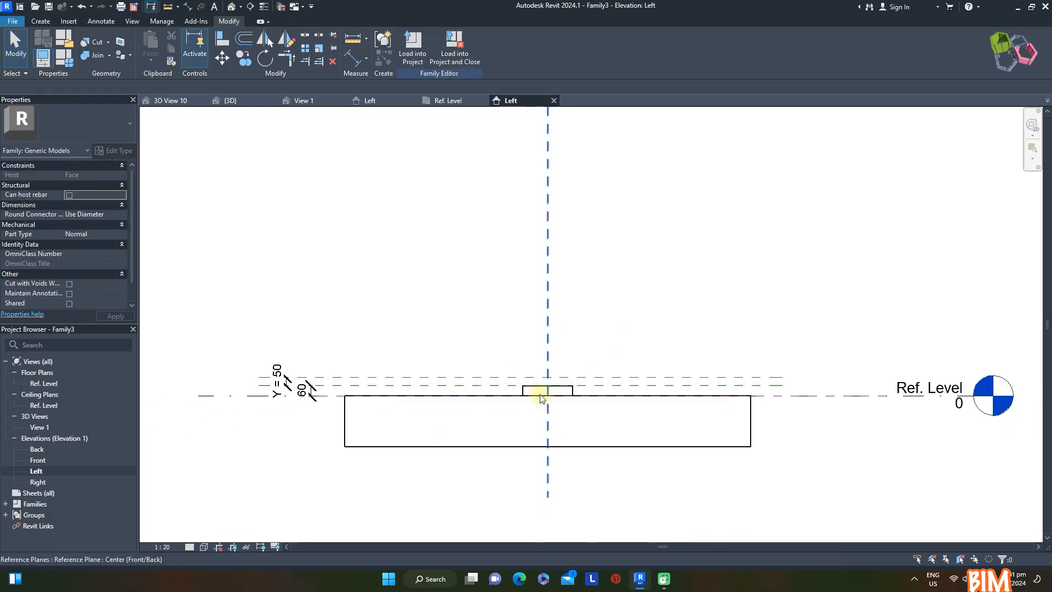
left_click(232, 8)
scroll(676, 279, "up", 4)
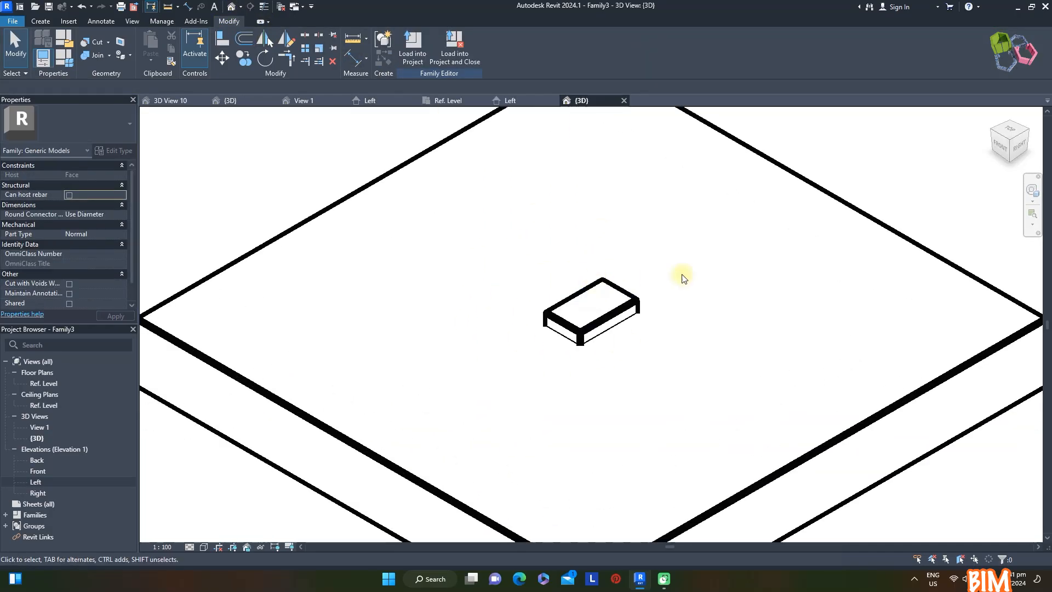
In the Ref. Level plan, create a rectangular void extrusion following the box outline with a 4 mm inward offset
key("ctrl+Tab")
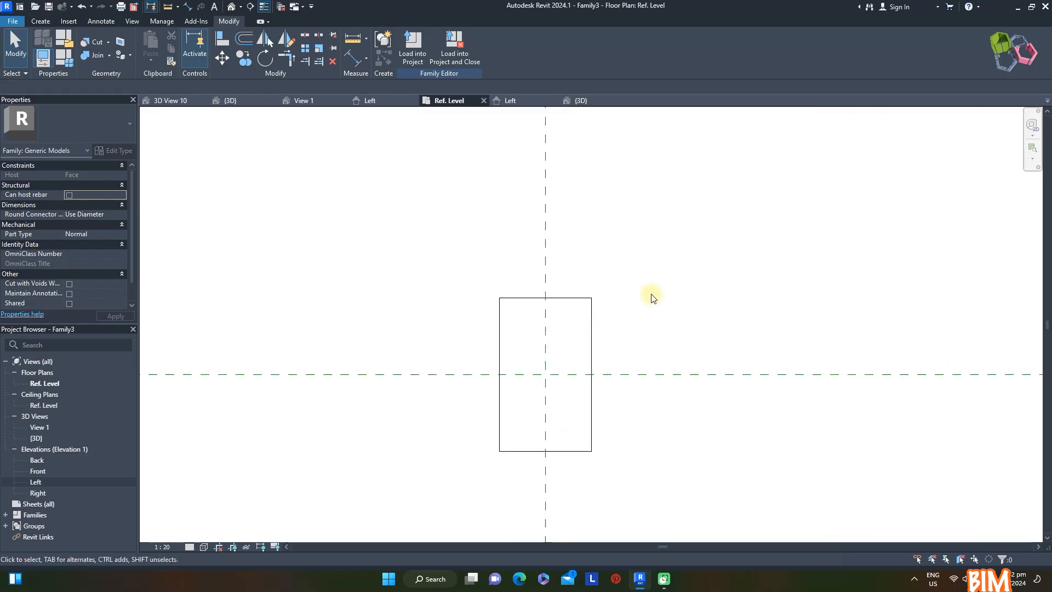
left_click(41, 21)
left_click(212, 42)
left_click(233, 77)
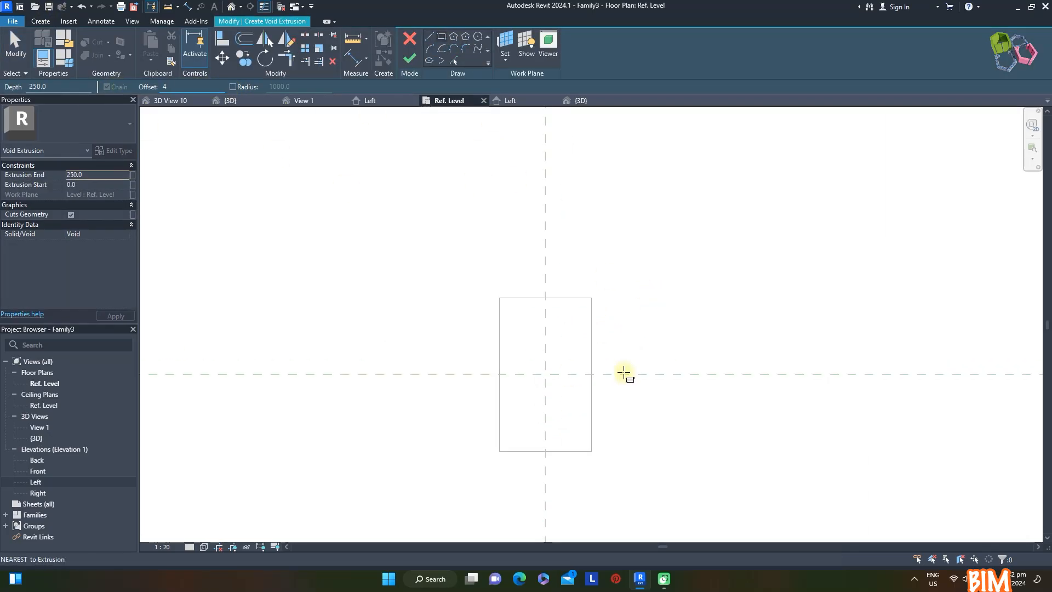
left_click(500, 297)
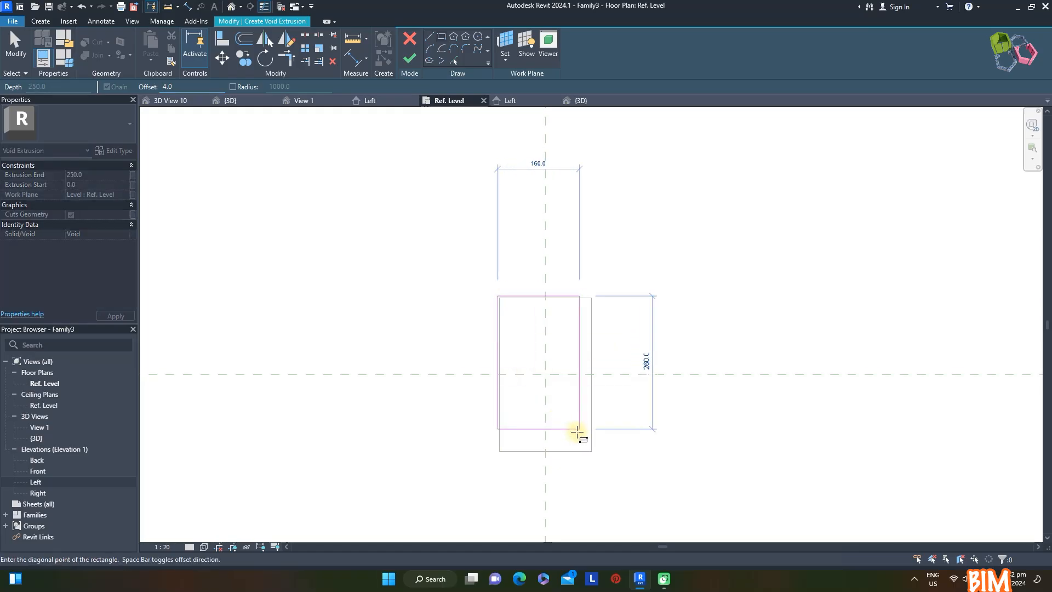
left_click(591, 451)
left_click(409, 58)
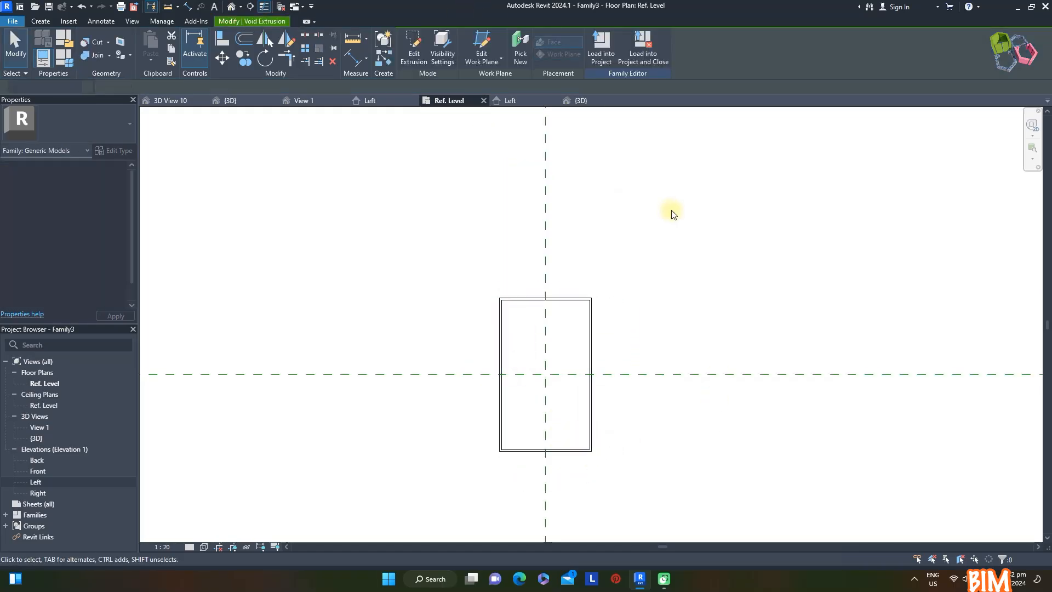
In the Left elevation, draw a horizontal reference plane through the box, between the host face and the 60 mm plane
left_click(529, 100)
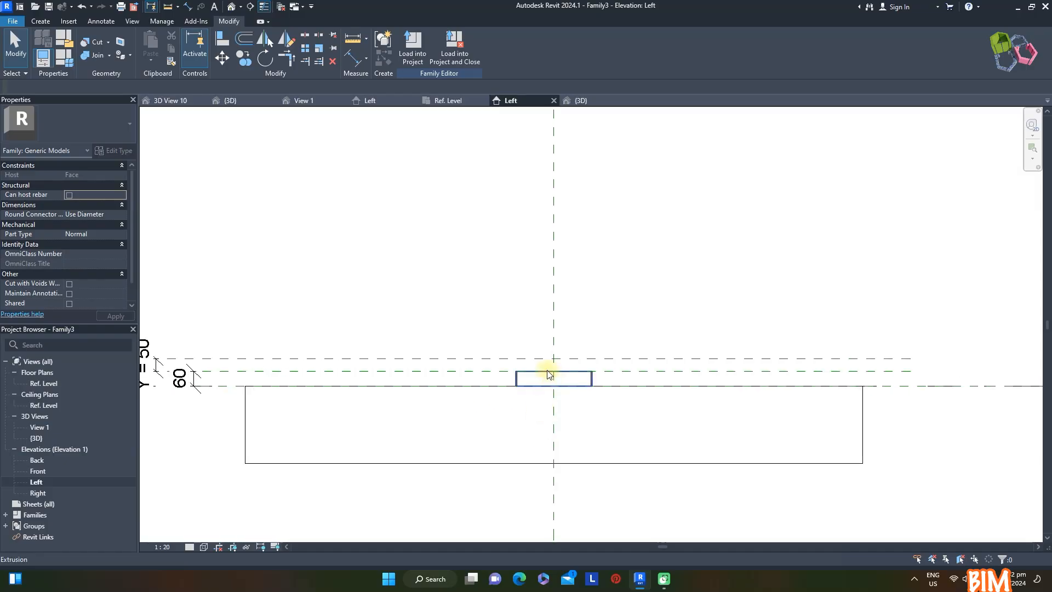
key("r")
key("p")
key("Escape")
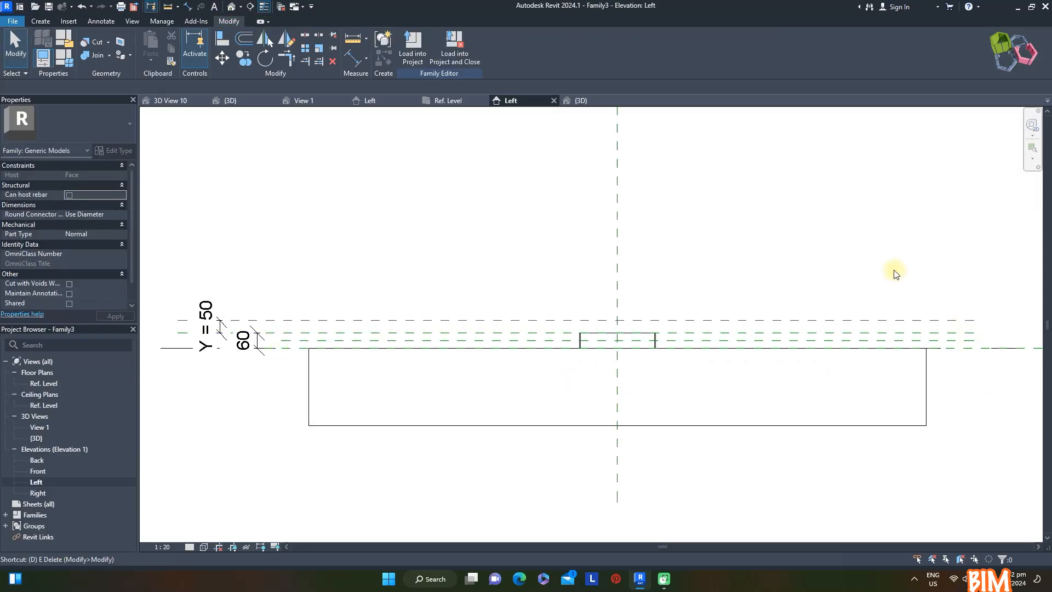
Dimension the new reference plane from the host face and set the distance to 15 mm
key("d")
key("i")
scroll(299, 346, "up", 2)
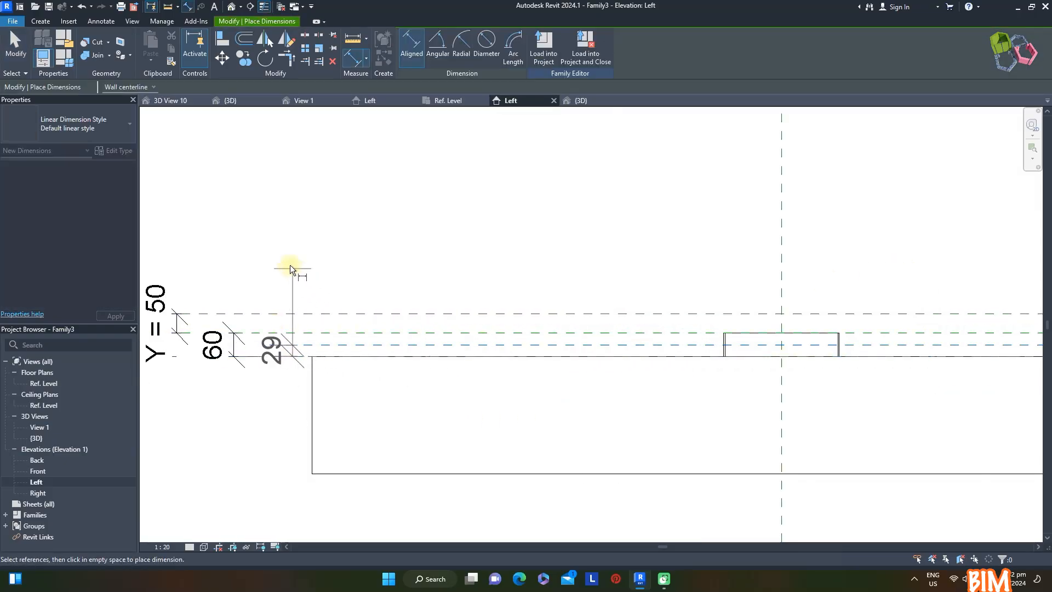
key("Escape")
key("Escape")
left_click(333, 345)
left_click(276, 351)
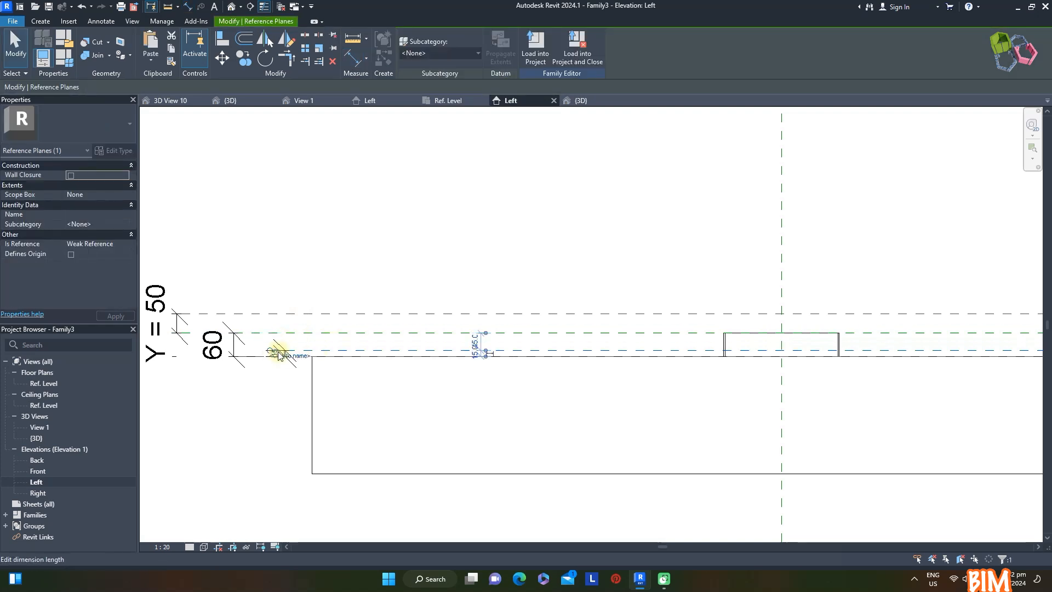
left_click(364, 266)
scroll(677, 323, "down", 2)
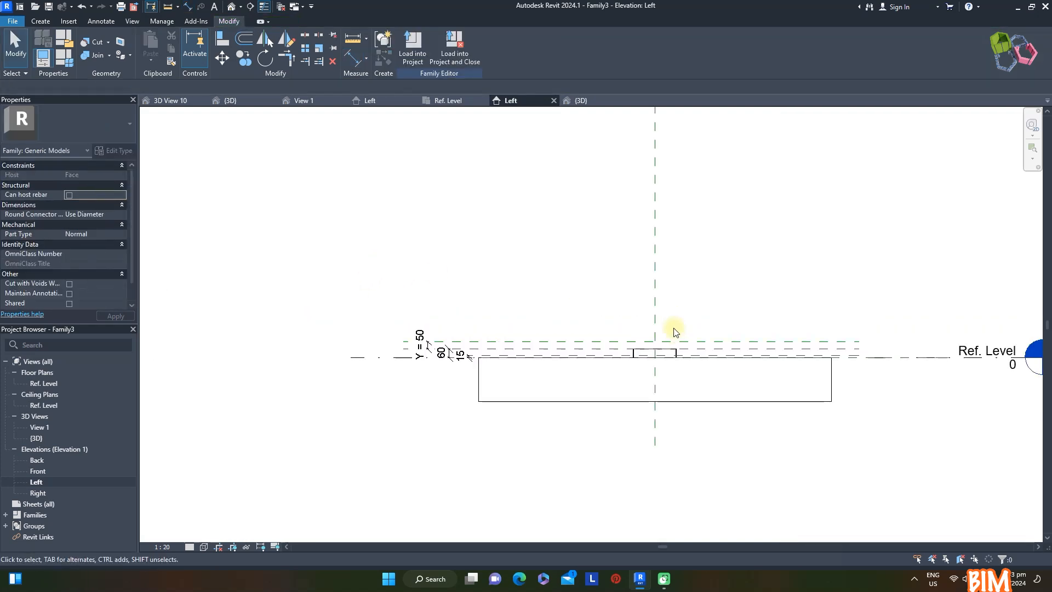
Stretch the void from the 15 mm reference plane to the topmost reference plane, lock its ends, and inspect the hollow box in 3D
left_click(673, 347)
scroll(703, 308, "up", 4)
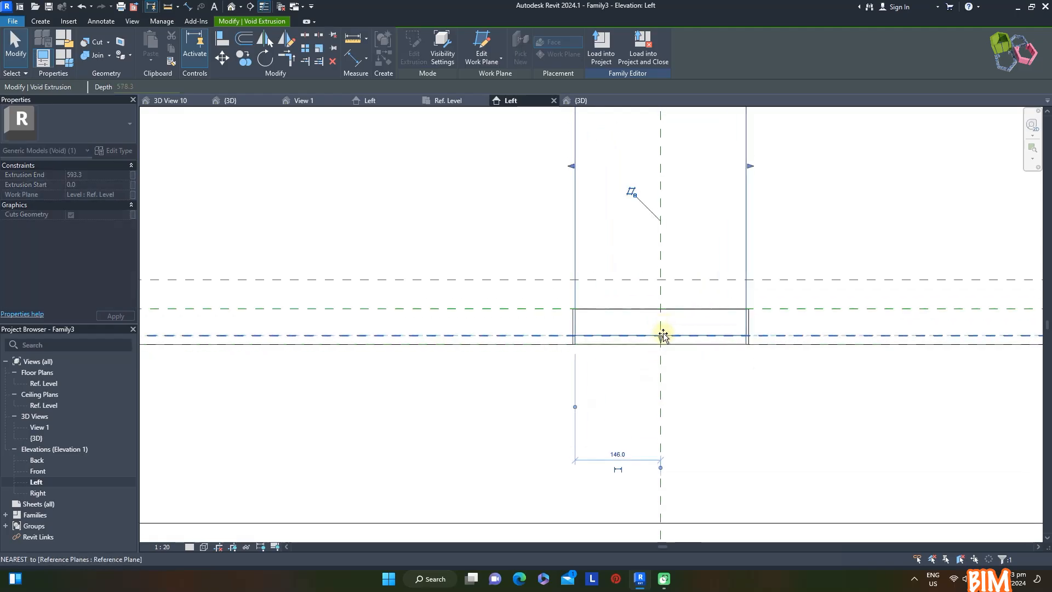
left_click(574, 355)
scroll(595, 396, "down", 3)
left_click_drag(620, 245, 623, 363)
left_click(639, 345)
left_click(712, 291)
left_click(590, 100)
scroll(602, 310, "up", 5)
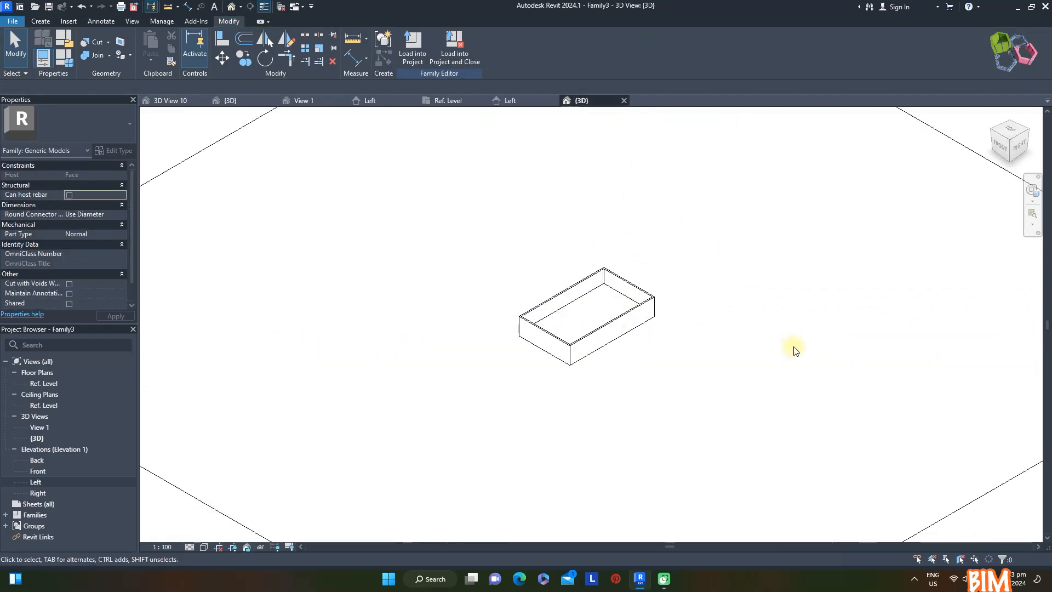
In the Ref. Level plan, create a 172 by 292 mm solid extrusion along the box's inner edges, from 55 to 60 mm
left_click(448, 101)
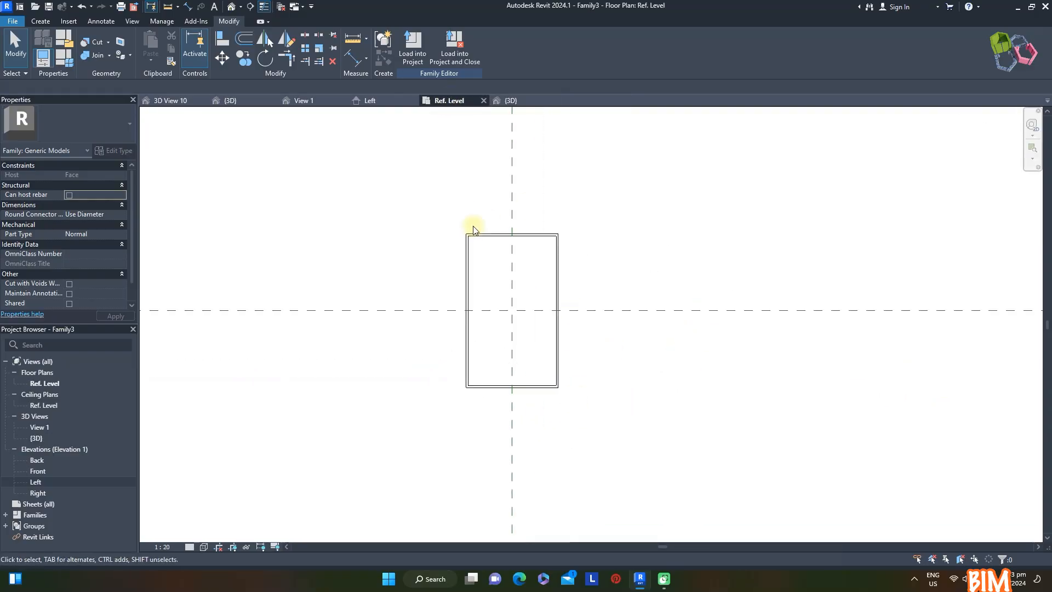
left_click(41, 21)
left_click(93, 46)
left_click(441, 37)
scroll(491, 239, "up", 2)
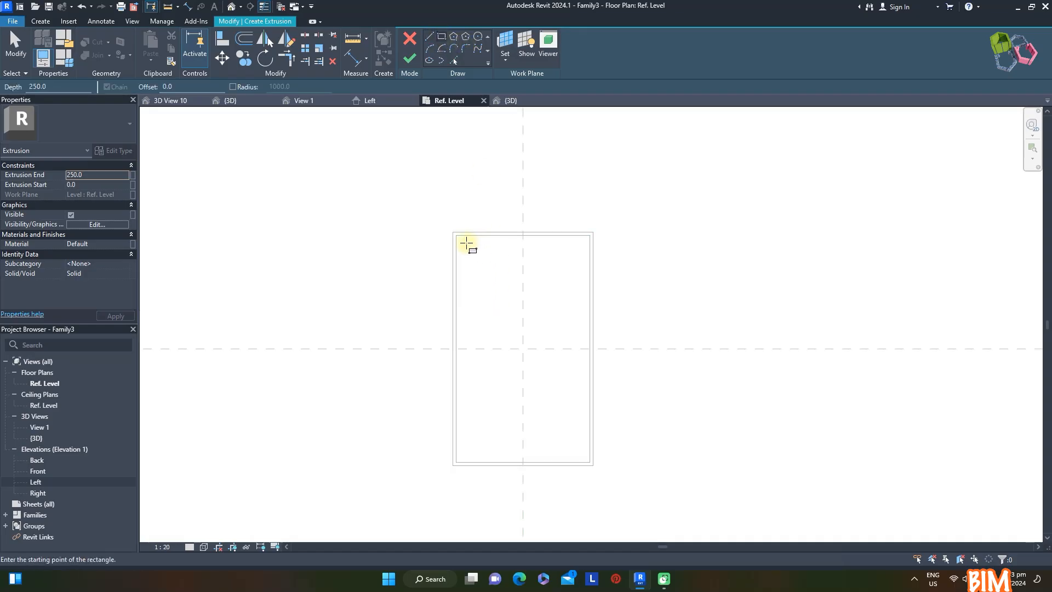
left_click(590, 461)
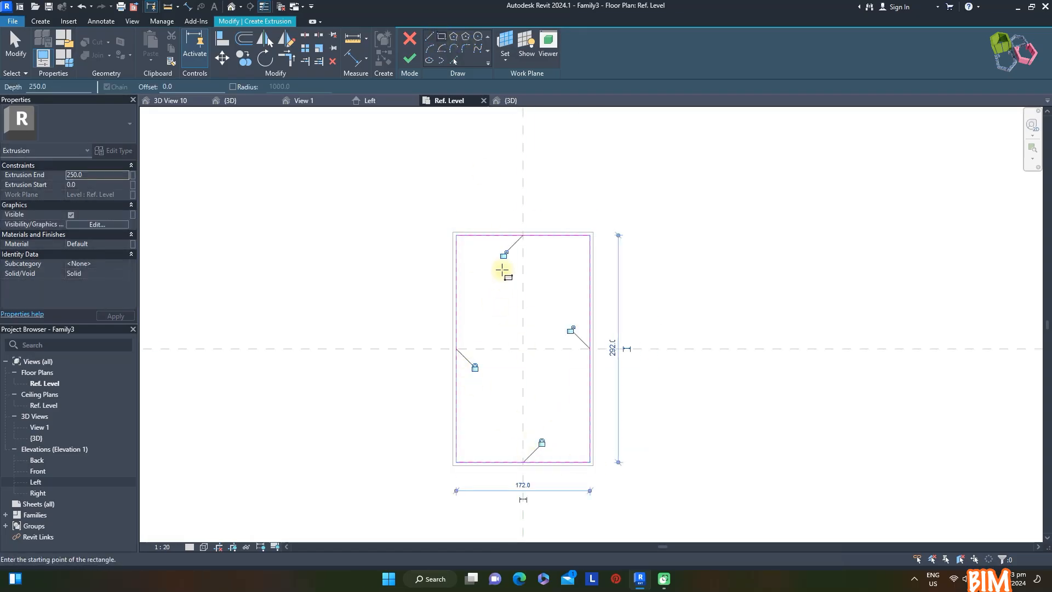
left_click(411, 61)
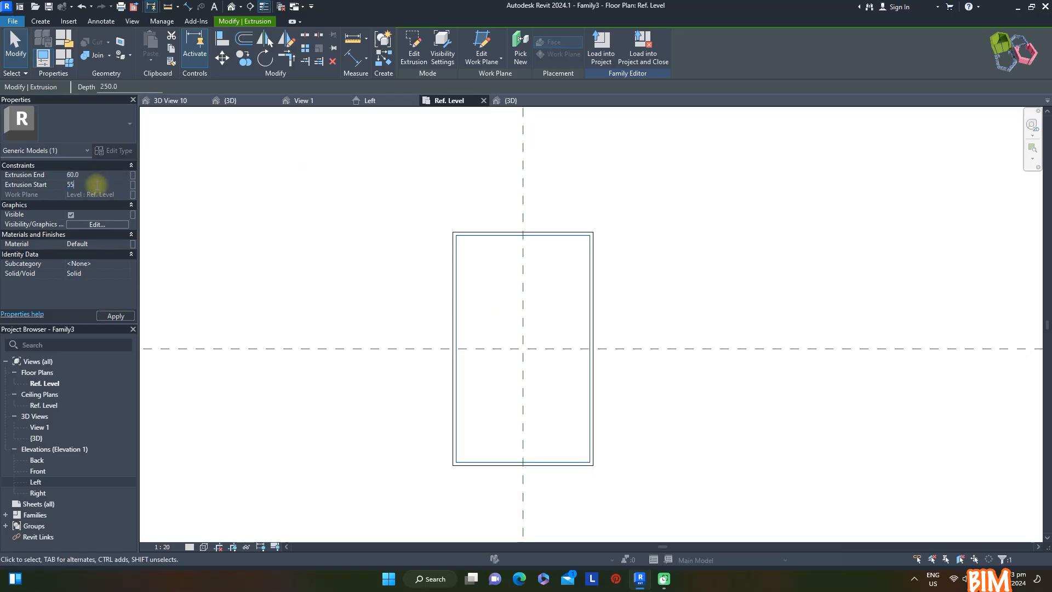
Assign a material from the material library to the thin cover extrusion and view the fixture in 3D
left_click(90, 246)
left_click(130, 244)
left_click(165, 448)
left_click(414, 549)
left_click(510, 100)
left_click(548, 295)
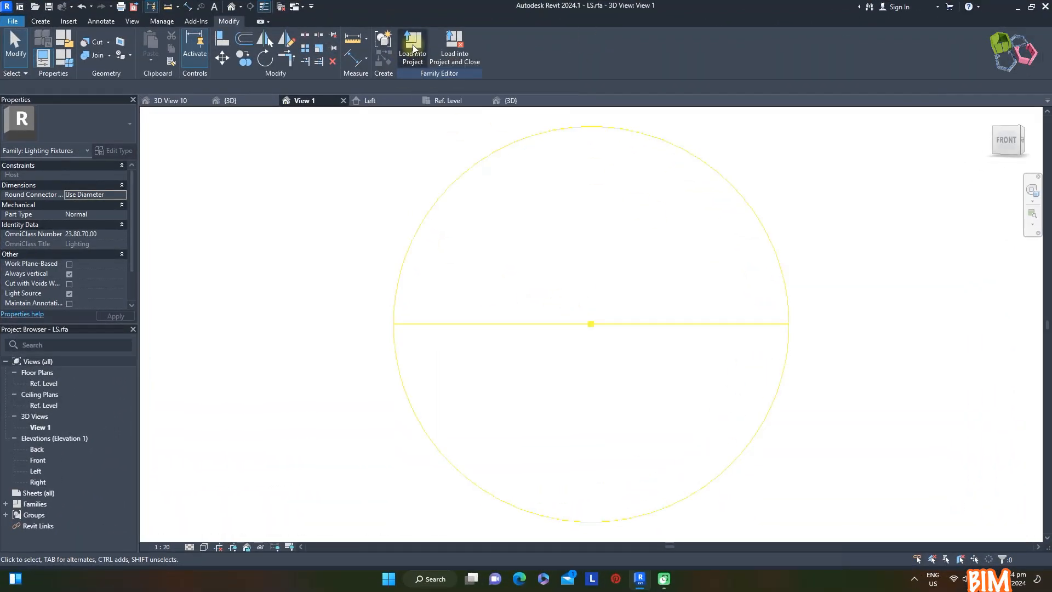
Load the LS light source family into Family3, place it at the reference plane intersection, and inspect it in 3D
left_click(413, 46)
left_click(455, 238)
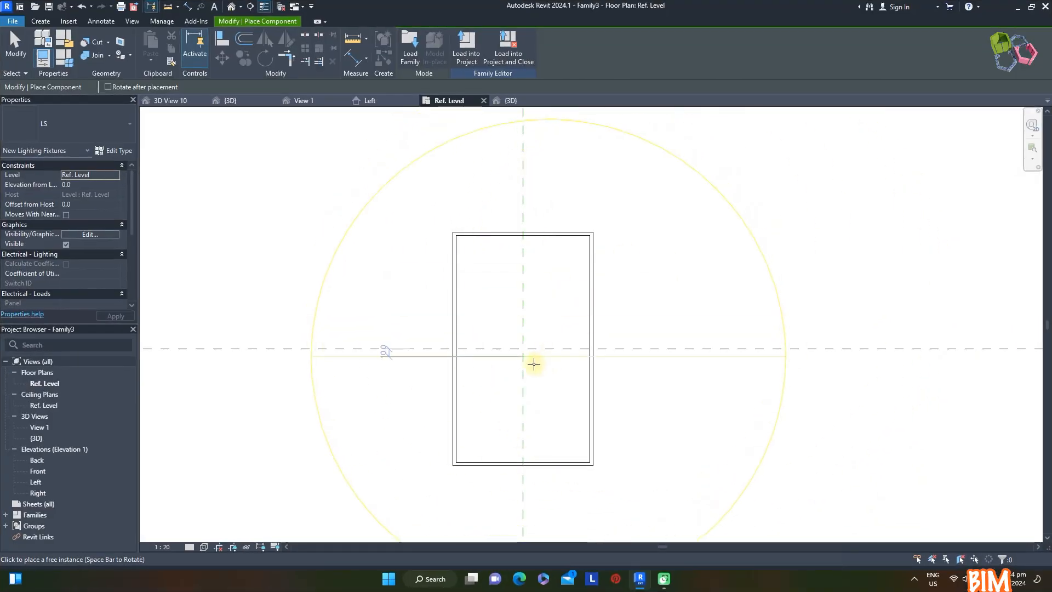
scroll(532, 362, "down", 2)
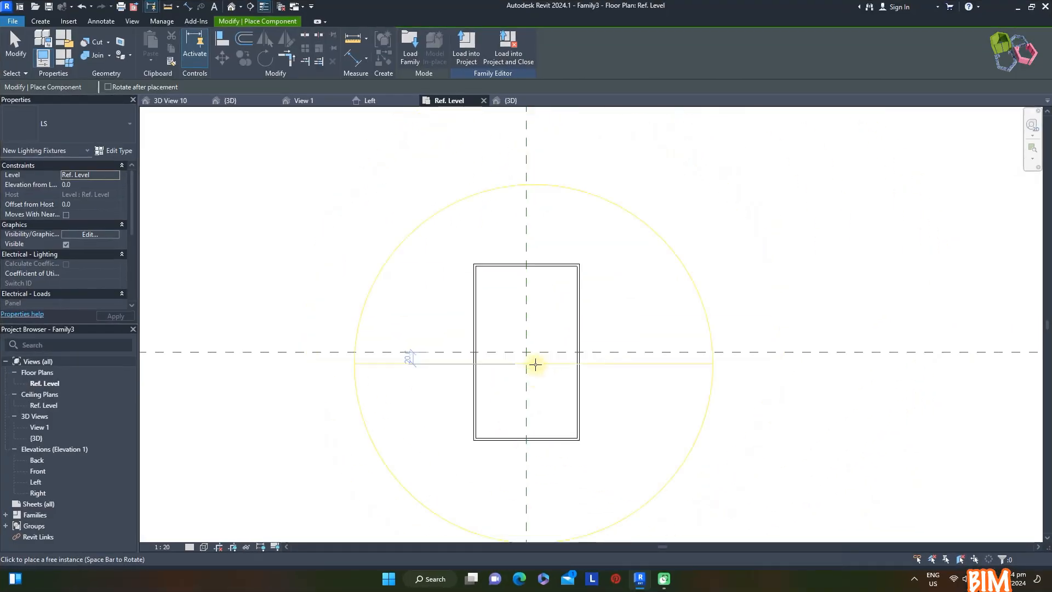
left_click(527, 352)
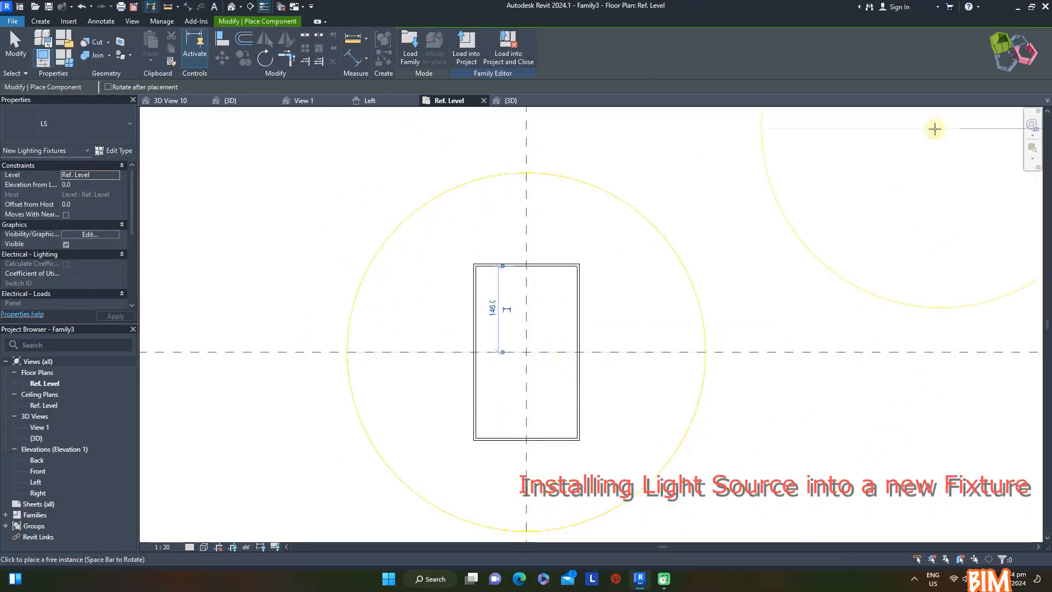
left_click(535, 99)
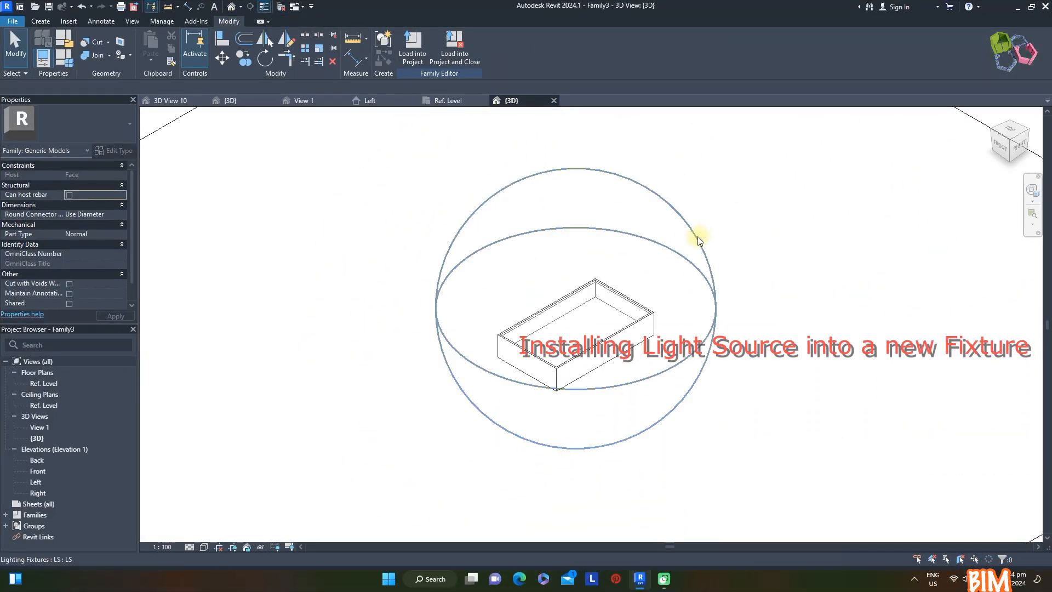
left_click(703, 240)
middle_click_drag(775, 336, 811, 411, "shift")
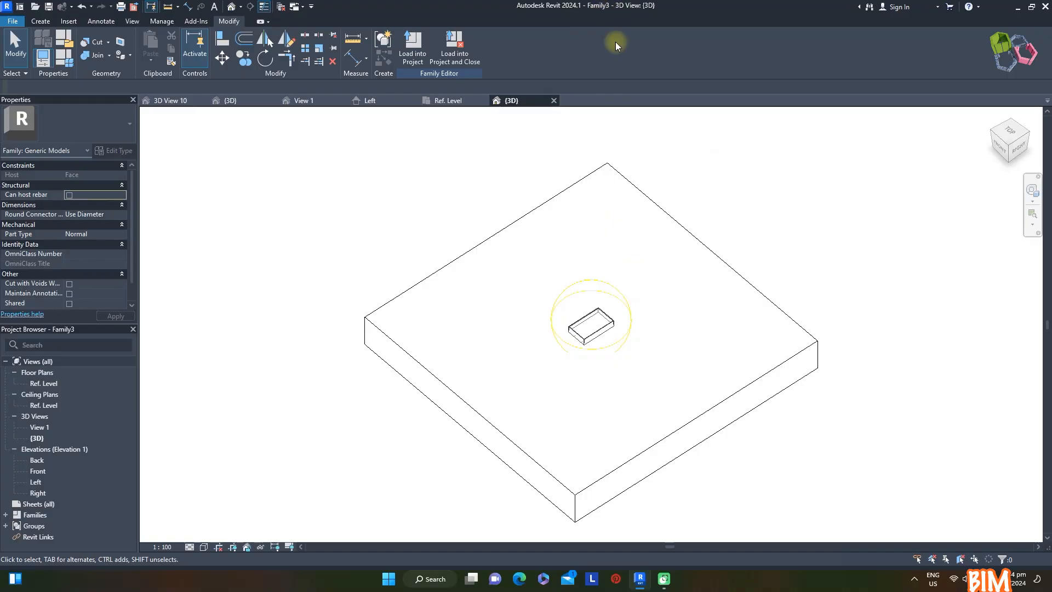
Load Family3 into Covered High and Low LinkWay.rvt and place the fixture on the face of a high linkway column
left_click(414, 55)
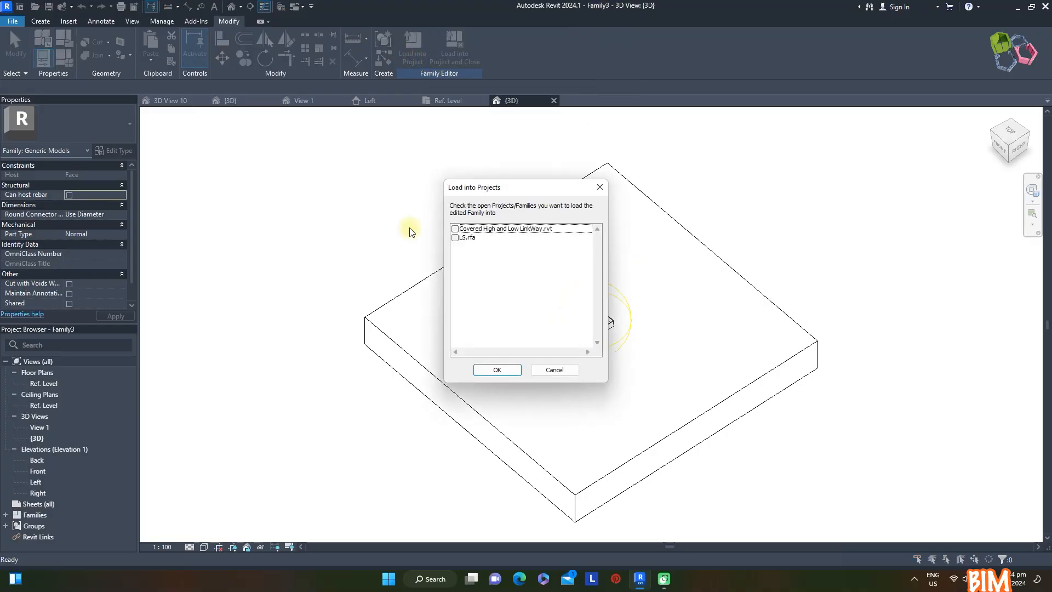
left_click(497, 370)
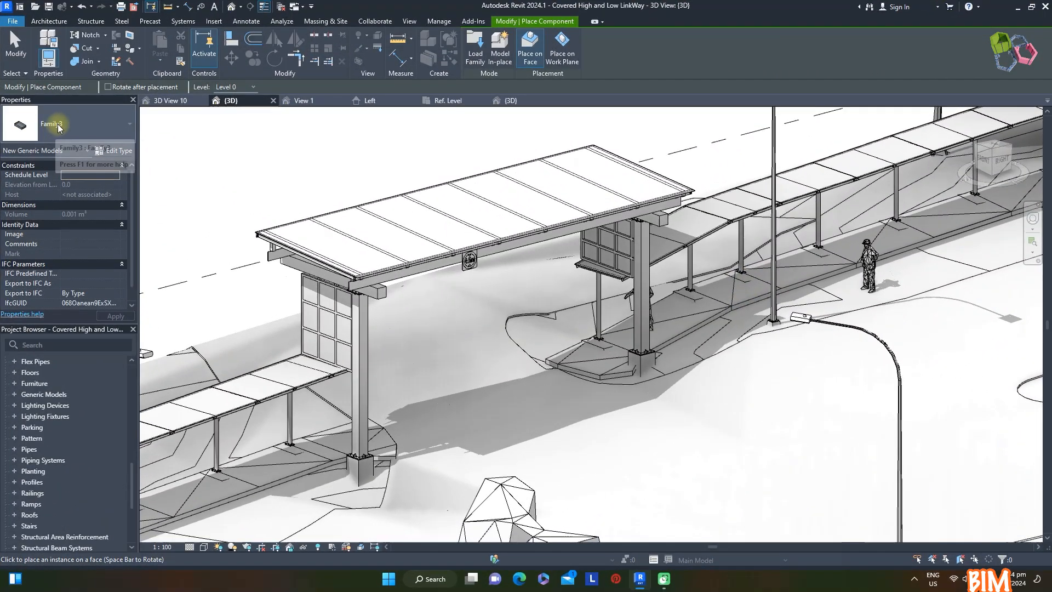
scroll(619, 298, "up", 3)
scroll(638, 293, "up", 5)
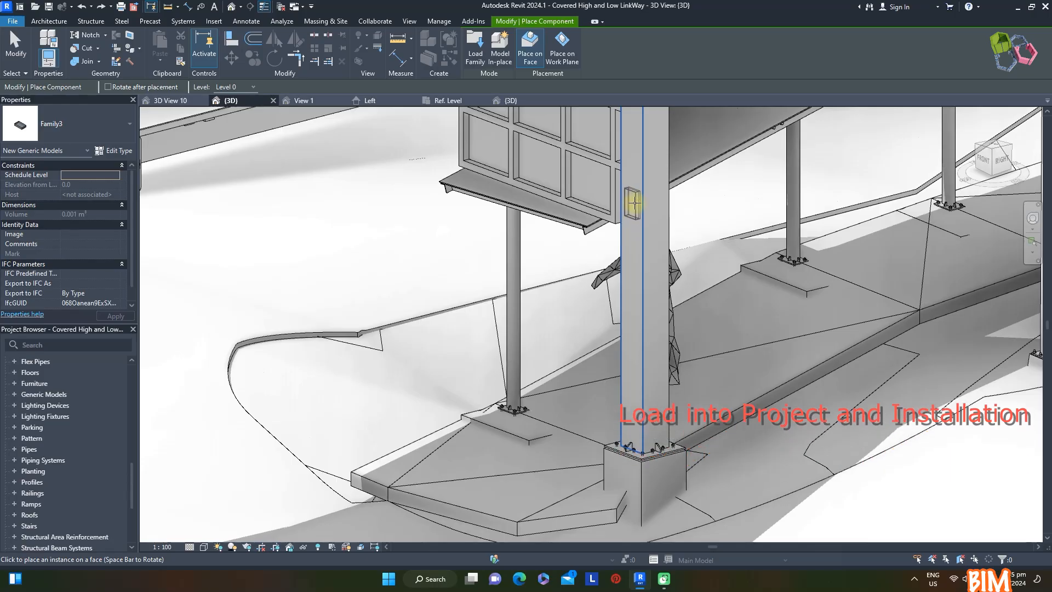
left_click(632, 240)
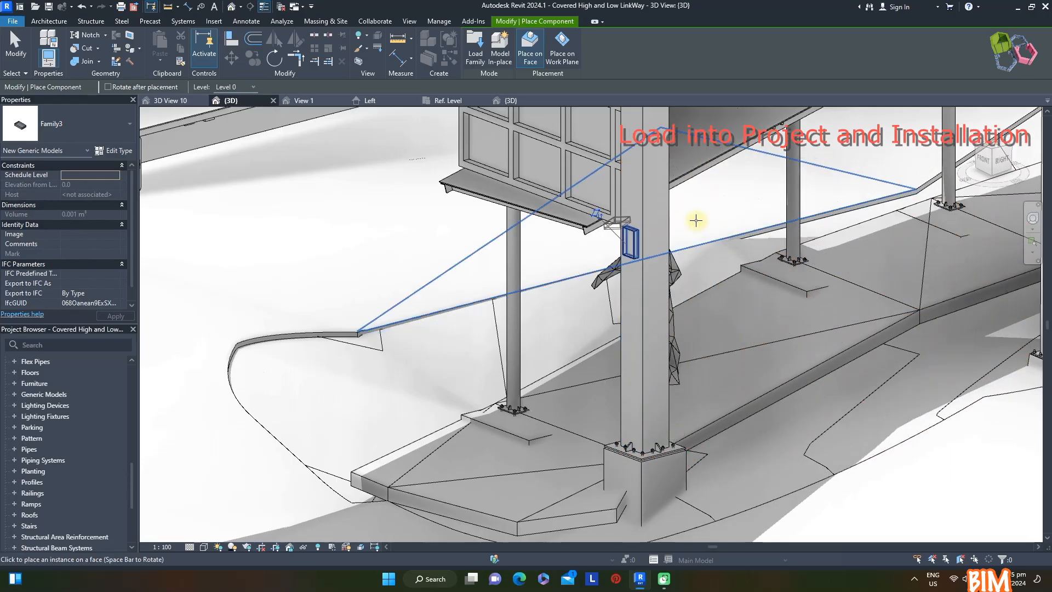
End the first fixture placement, view the column from its other side, and start placing another component
scroll(622, 223, "down", 1)
key("Escape")
left_click(634, 217)
middle_click_drag(836, 347, 625, 341, "shift")
scroll(619, 337, "down", 3)
scroll(296, 268, "up", 4)
key("Escape")
left_click(65, 23)
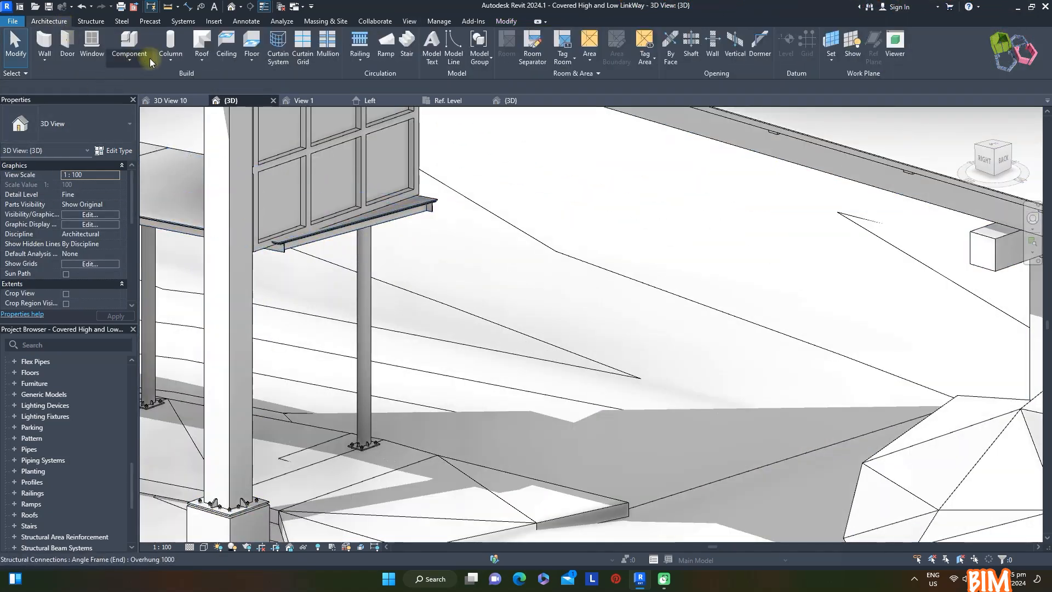
left_click(136, 84)
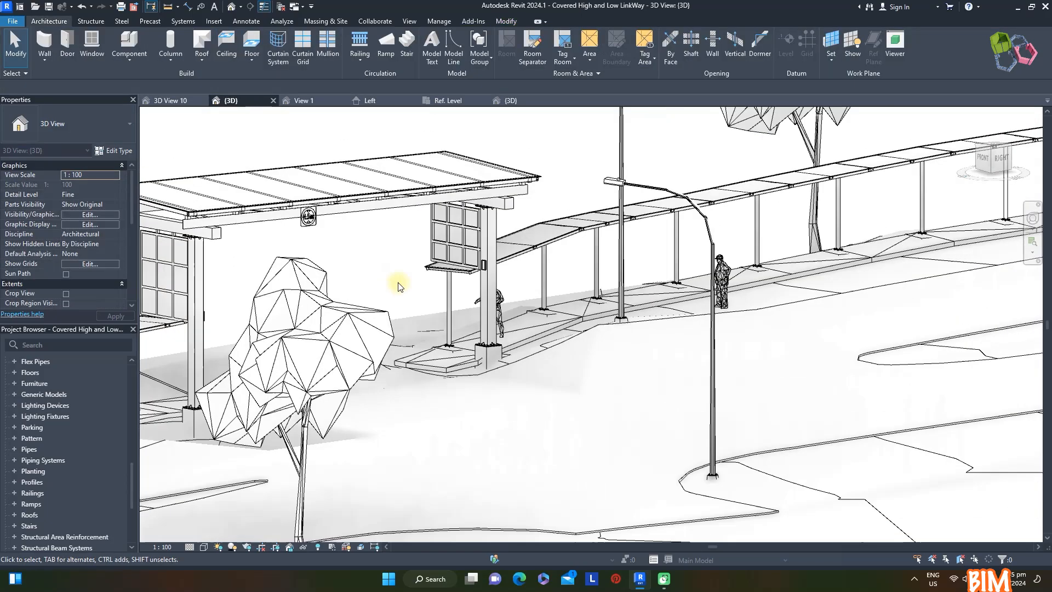
Place more Family3 fixtures on the column faces of the high covered linkway
scroll(408, 282, "down", 4)
scroll(613, 213, "down", 2)
scroll(948, 192, "up", 1)
scroll(939, 188, "up", 2)
scroll(528, 230, "down", 2)
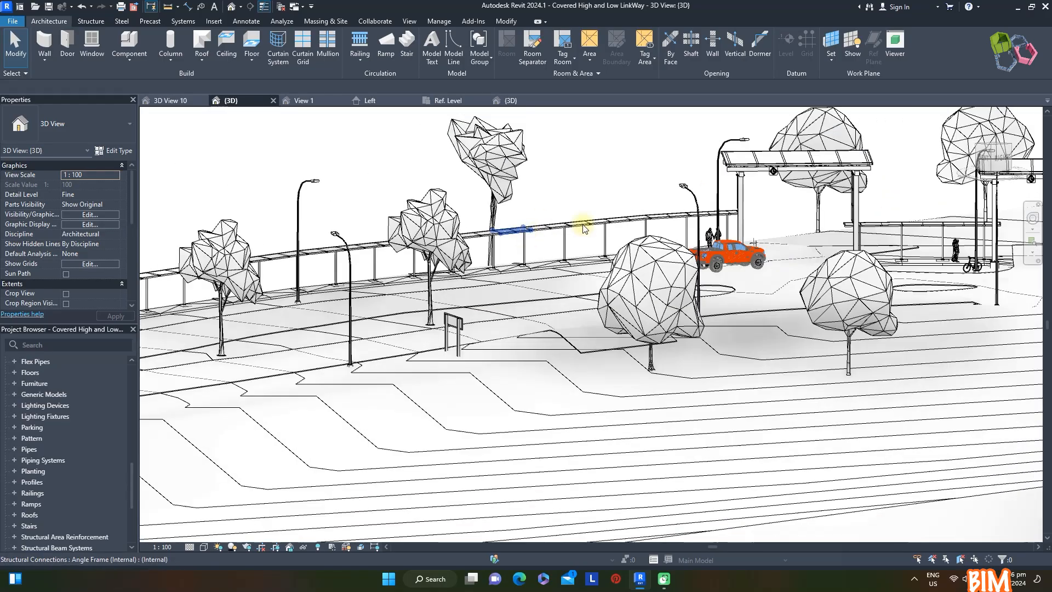
scroll(528, 230, "up", 5)
left_click(457, 300)
middle_click_drag(460, 291, 571, 252, "shift")
scroll(591, 212, "up", 4)
left_click(726, 281)
key("c")
key("m")
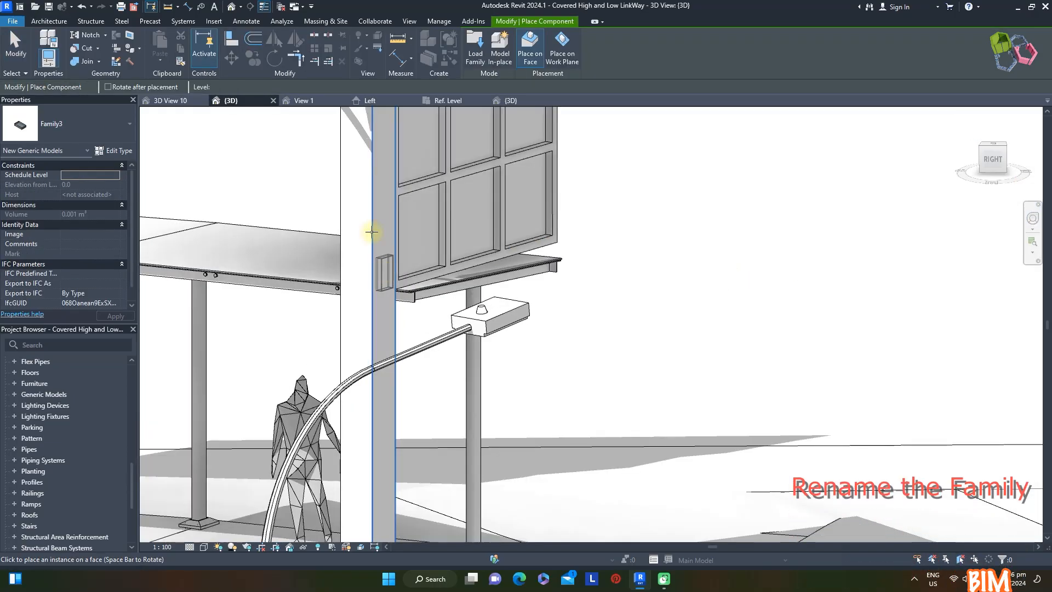
scroll(383, 272, "down", 5)
scroll(863, 331, "up", 5)
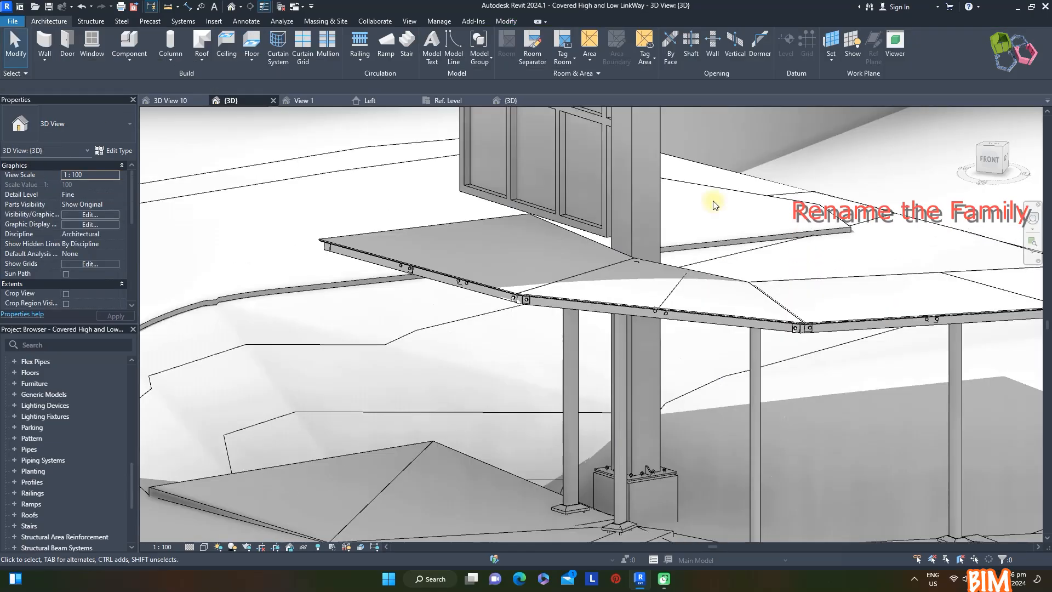
Continue placing Family3 on high linkway columns beside the panelled screens and end the placement
key("c")
key("m")
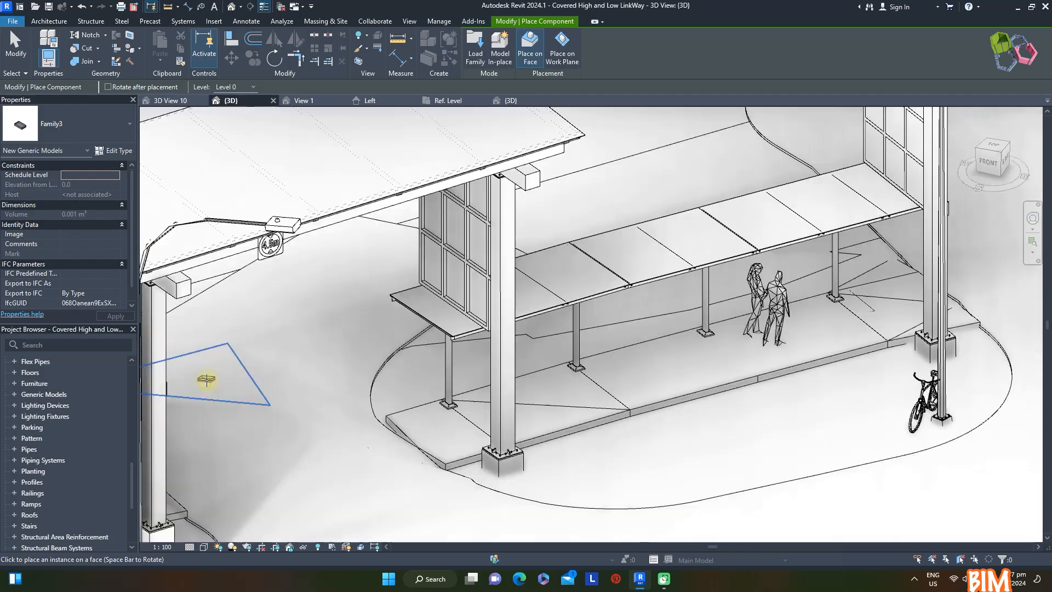
scroll(207, 378, "up", 1)
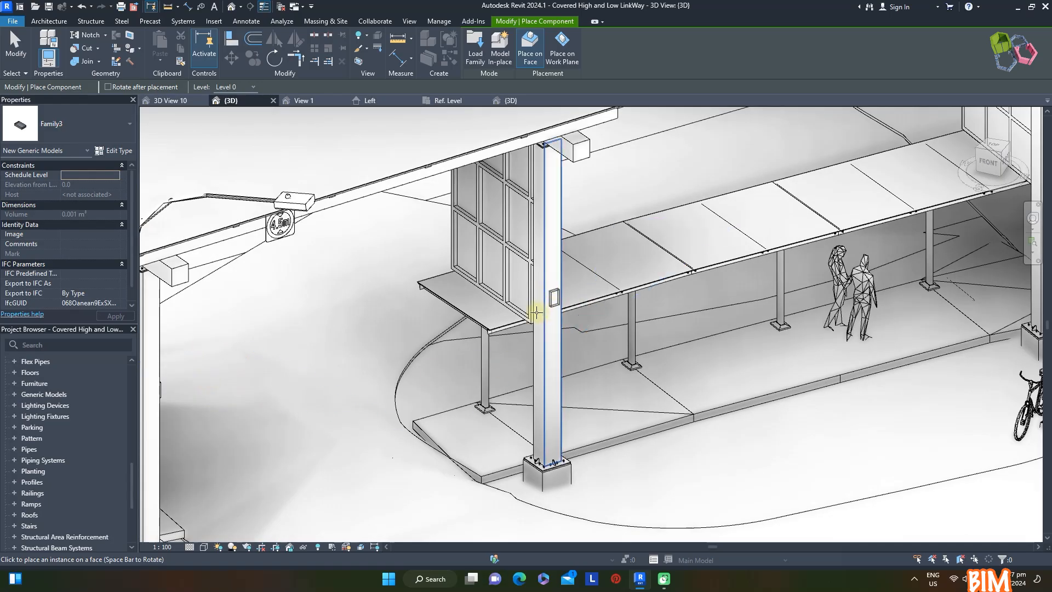
scroll(538, 313, "up", 2)
scroll(459, 272, "down", 6)
scroll(771, 192, "up", 4)
scroll(696, 138, "up", 2)
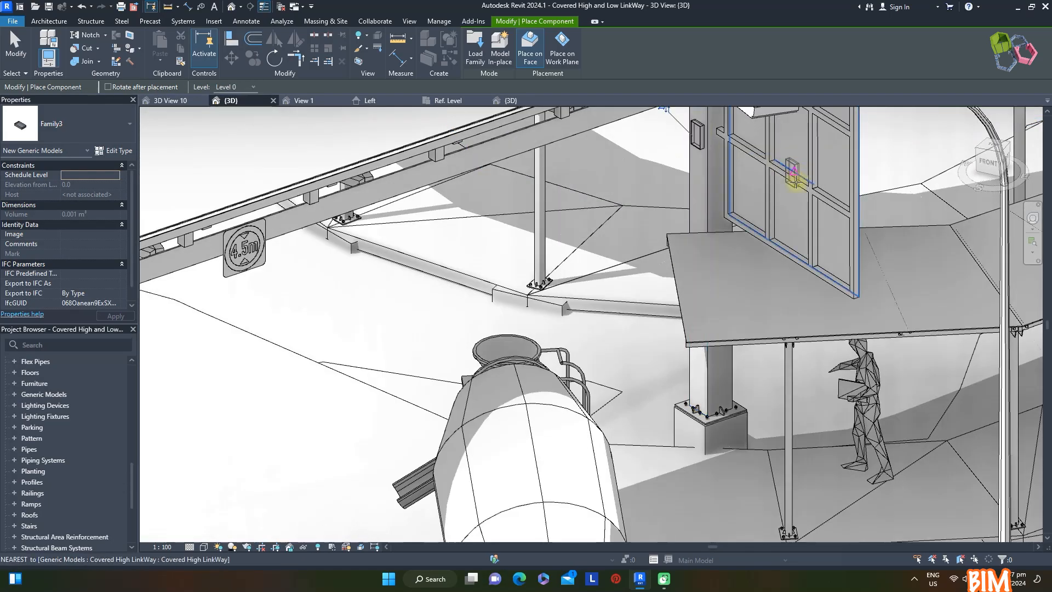
scroll(796, 184, "down", 2)
key("Escape")
Orbit around the linkways, install Family3 on the remaining columns, and finish the component placement
left_click(251, 357)
middle_click_drag(537, 343, 329, 298, "shift")
scroll(312, 201, "up", 2)
middle_click_drag(312, 201, 297, 183)
scroll(297, 183, "up", 1)
left_click(376, 230)
key("c")
key("m")
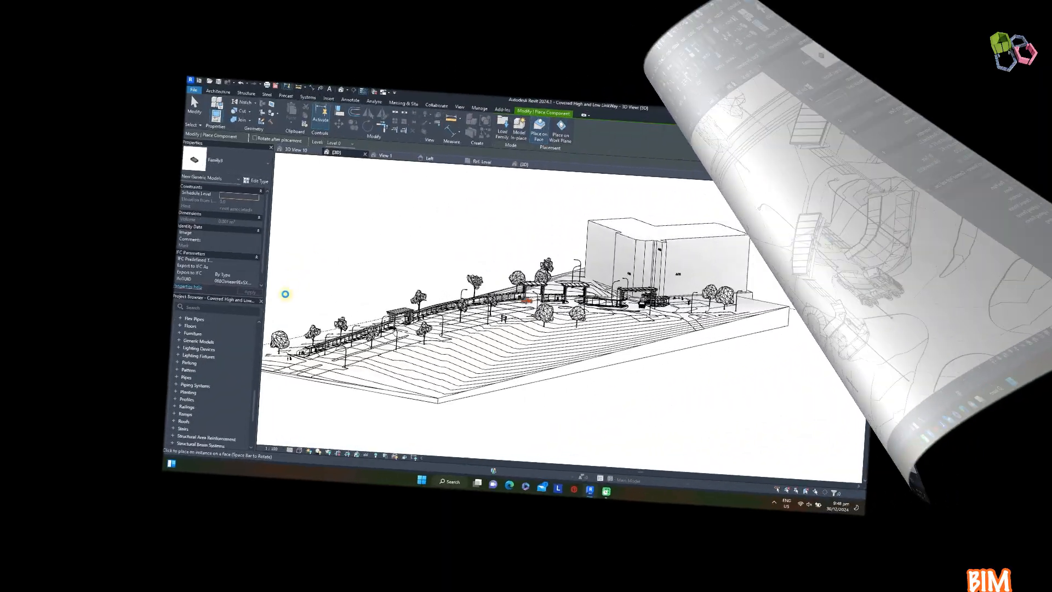
scroll(166, 318, "up", 1)
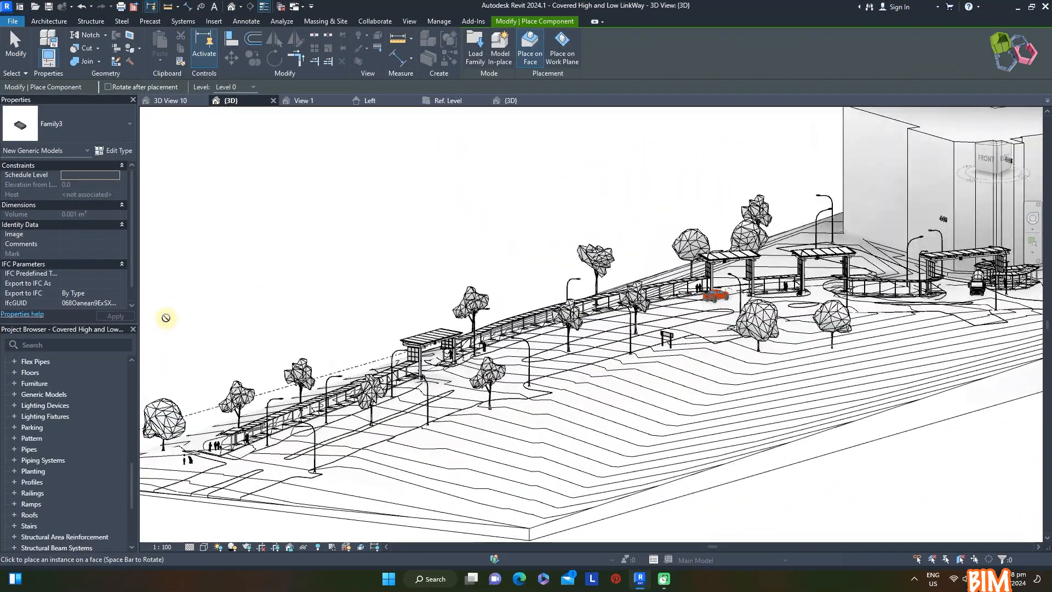
left_click(346, 260)
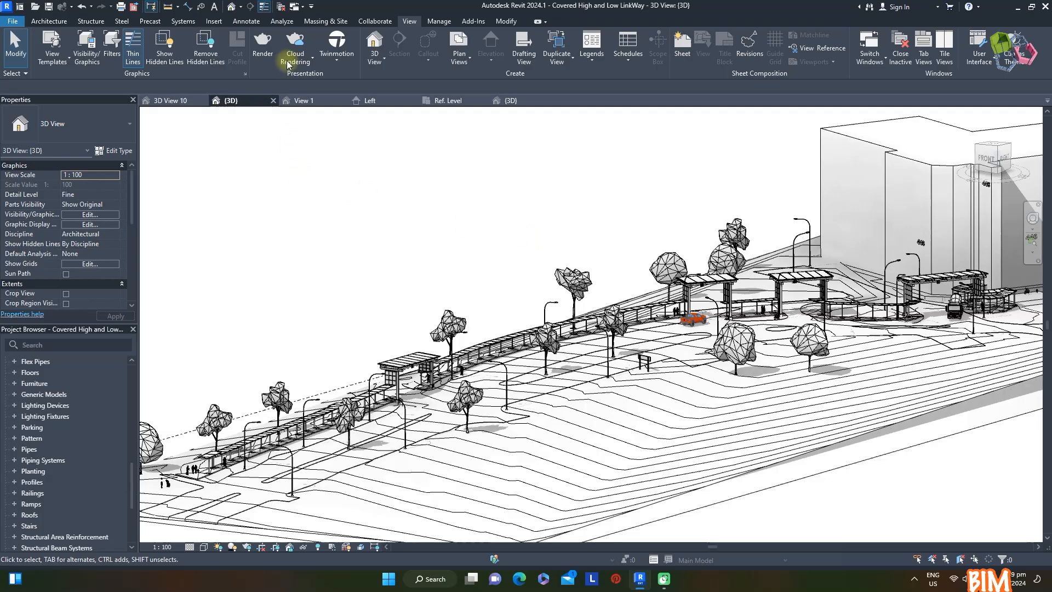
Render the 3D view of the entire project at High quality using the Exterior: Artificial only lighting scheme
left_click(263, 50)
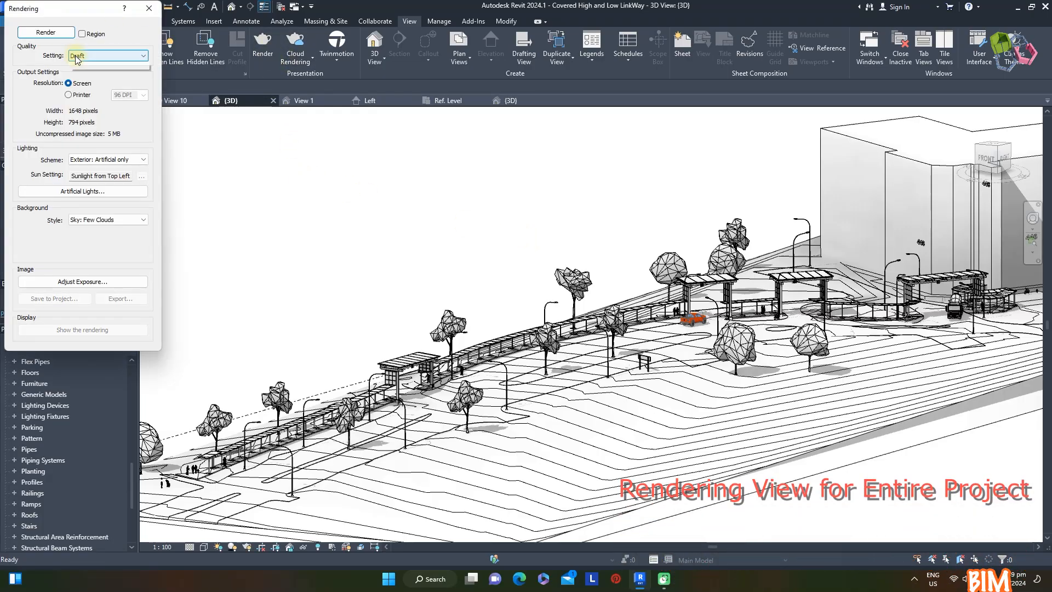
left_click(105, 56)
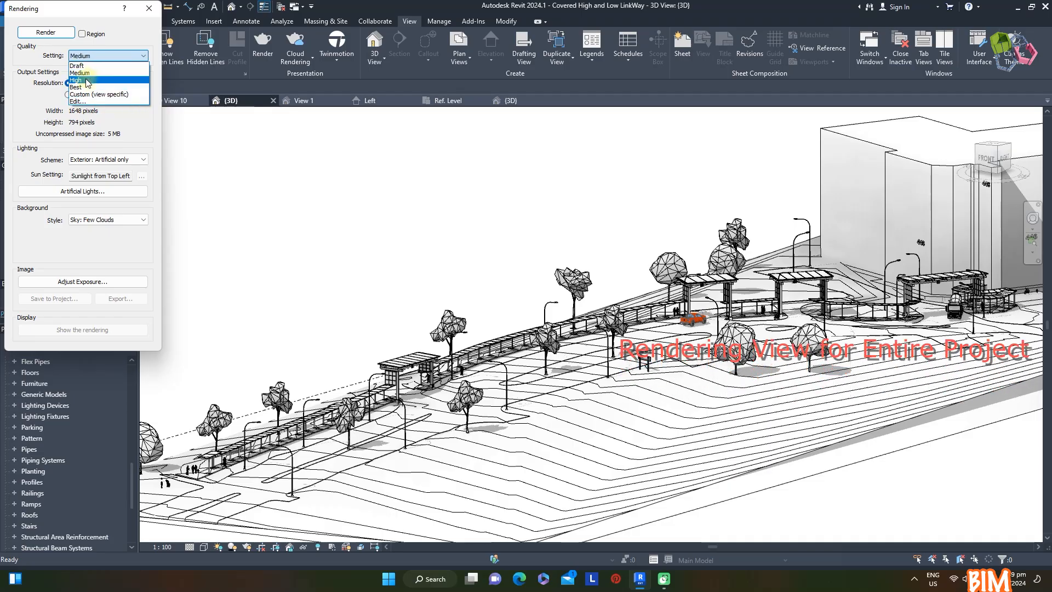
left_click(76, 80)
left_click(46, 32)
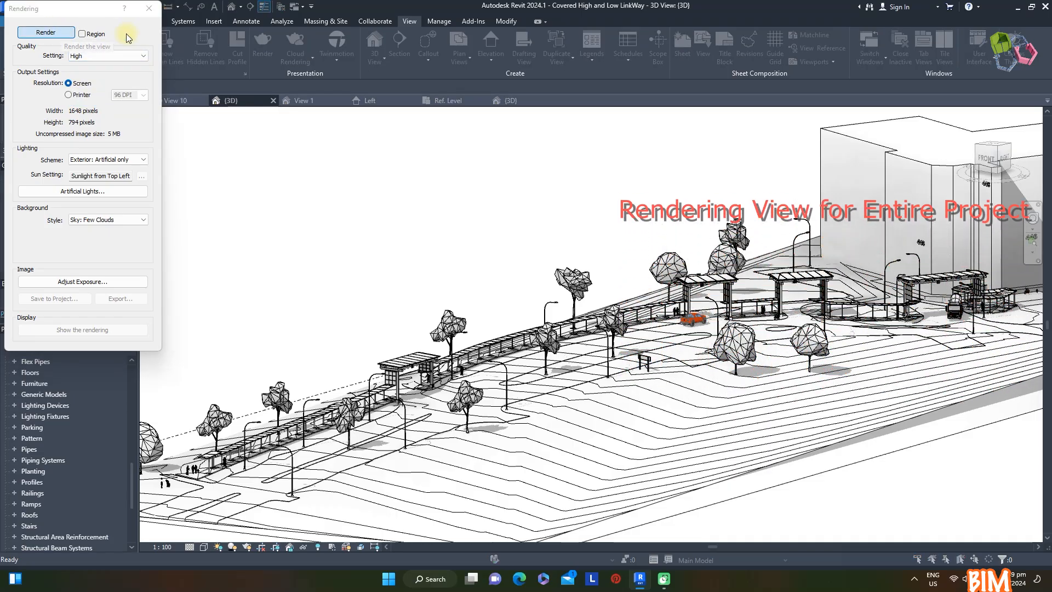
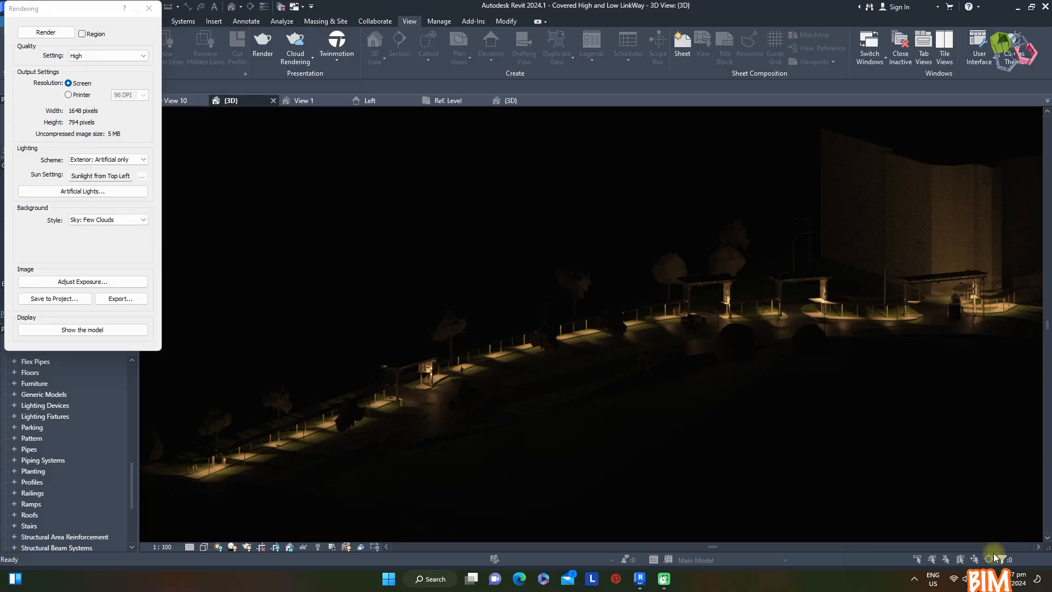
Examine the illuminated high and low linkways in the rendering and open the exposure adjustment
scroll(843, 313, "up", 5)
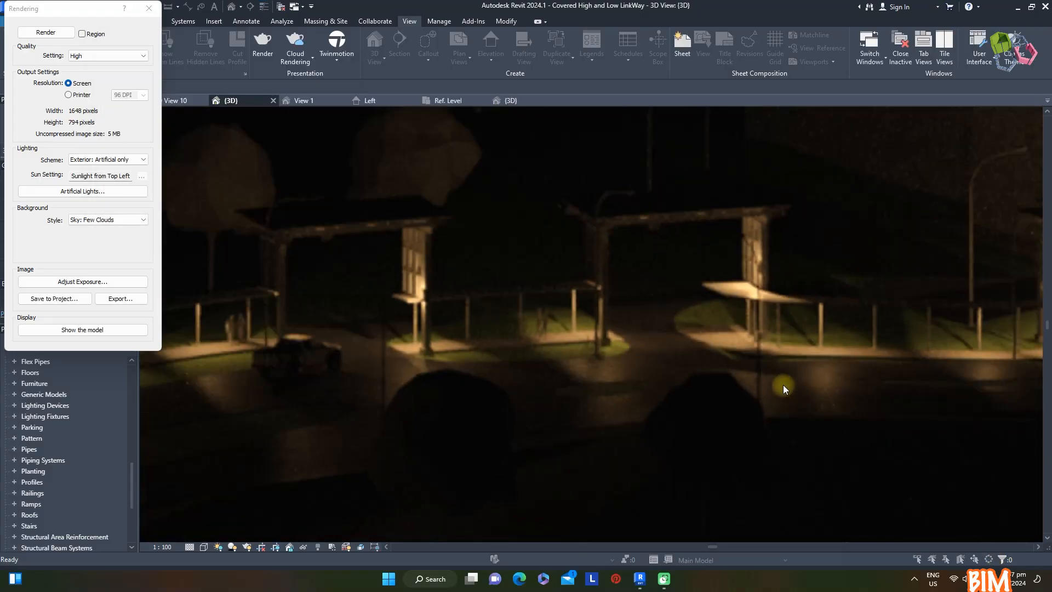
scroll(784, 396, "down", 5)
scroll(886, 341, "up", 5)
scroll(936, 327, "down", 2)
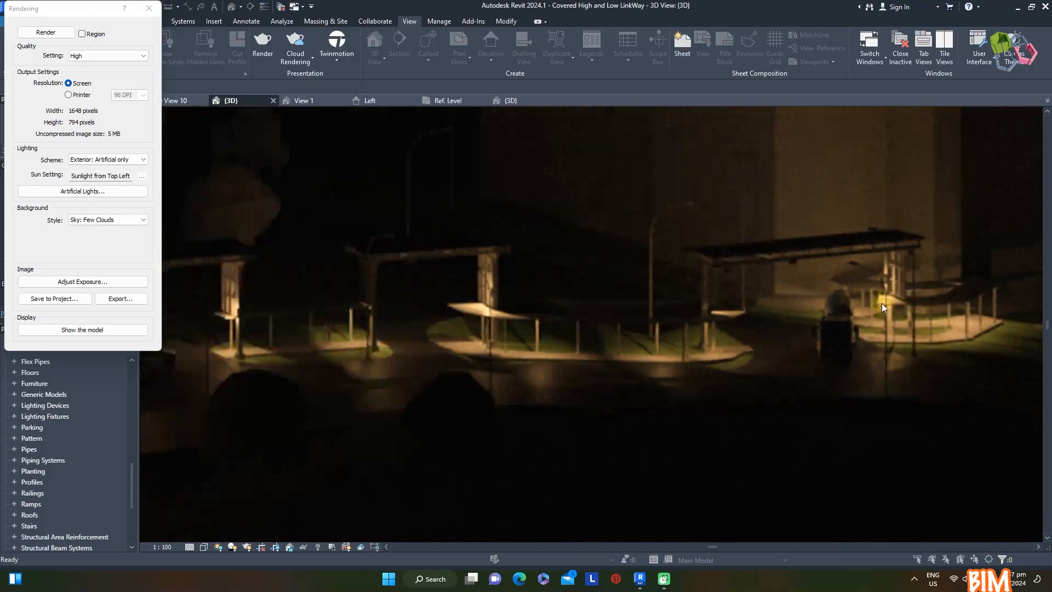
scroll(882, 304, "down", 5)
left_click(82, 282)
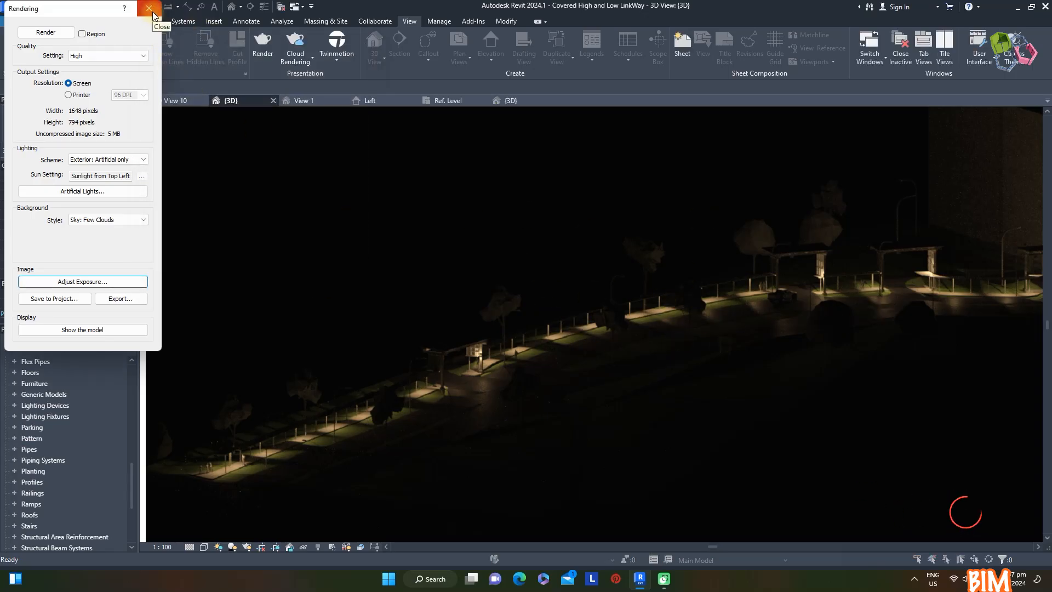
Open the 9M Lamp Post family for editing from the M&E-EL project and show its Front elevation
scroll(443, 194, "down", 3)
scroll(443, 190, "up", 3)
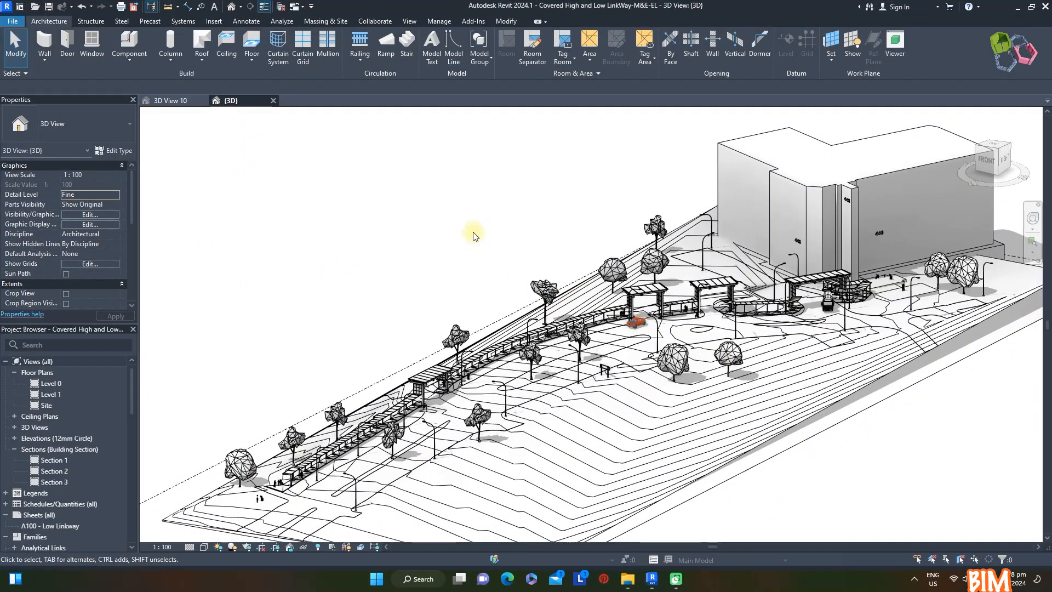
left_click(507, 399)
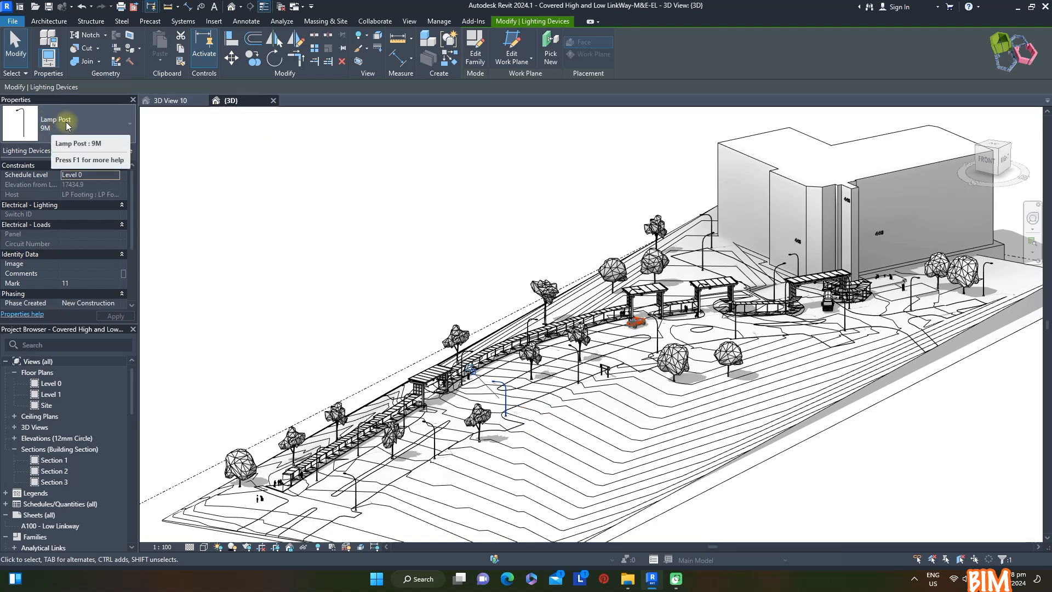
left_click(475, 53)
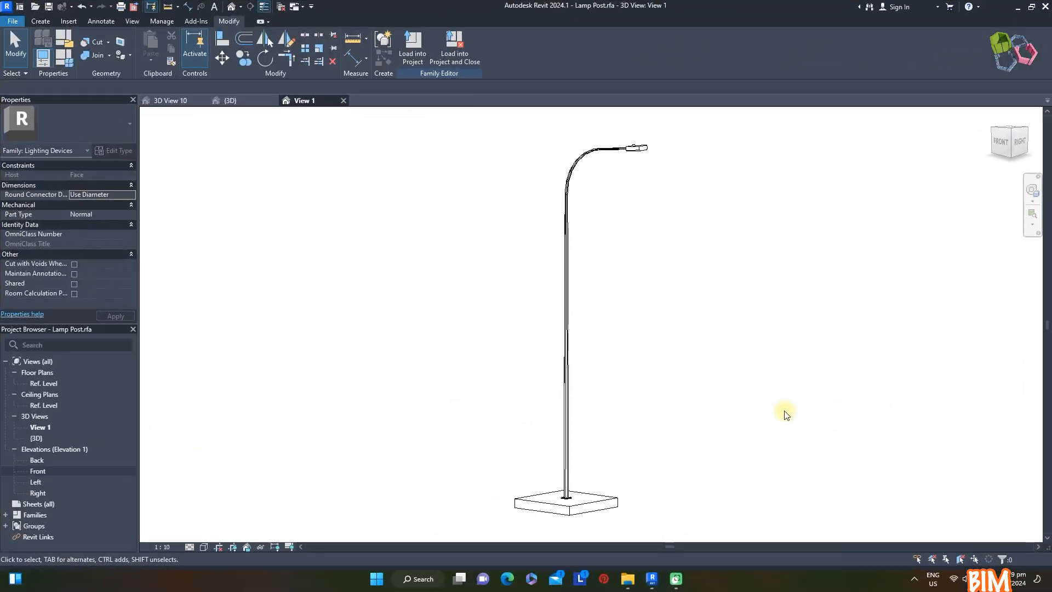
double_click(38, 471)
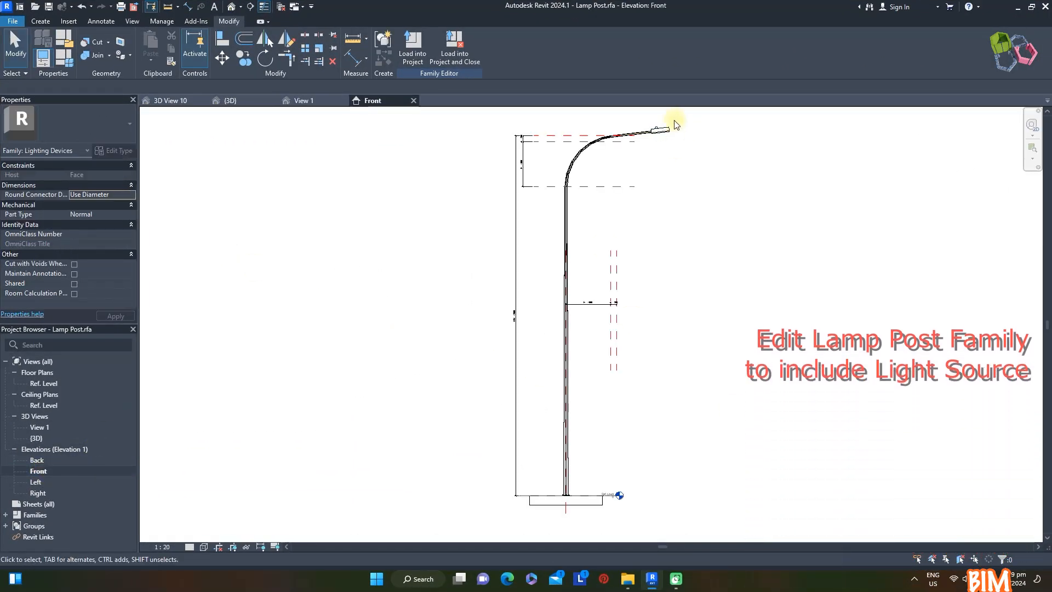
Draw a horizontal reference plane from the end of the lamp arm through the lamp head
scroll(684, 136, "up", 1)
middle_click_drag(685, 137, 683, 176)
scroll(657, 174, "up", 3)
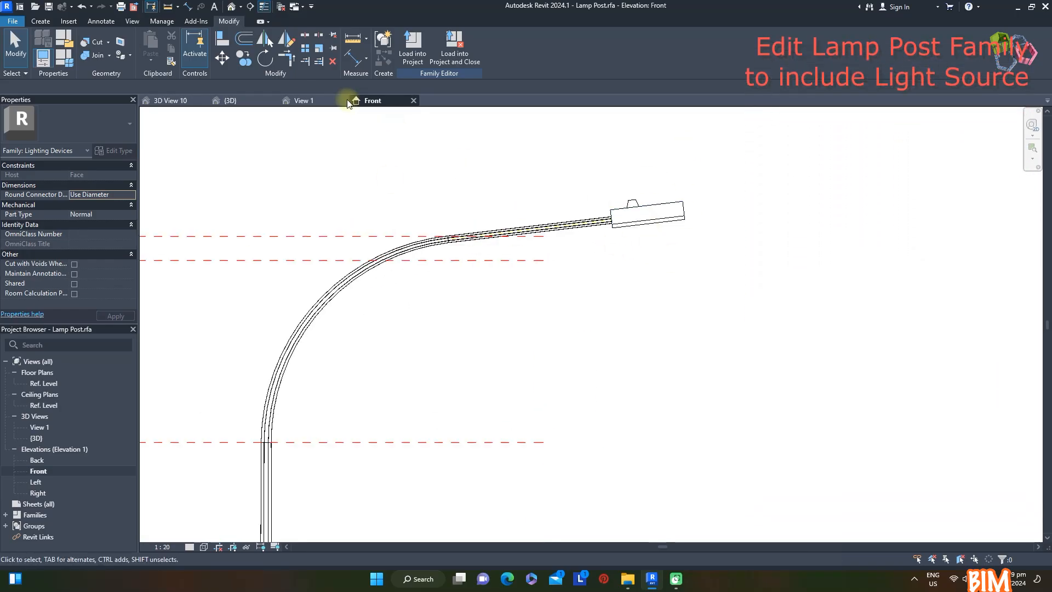
left_click(40, 20)
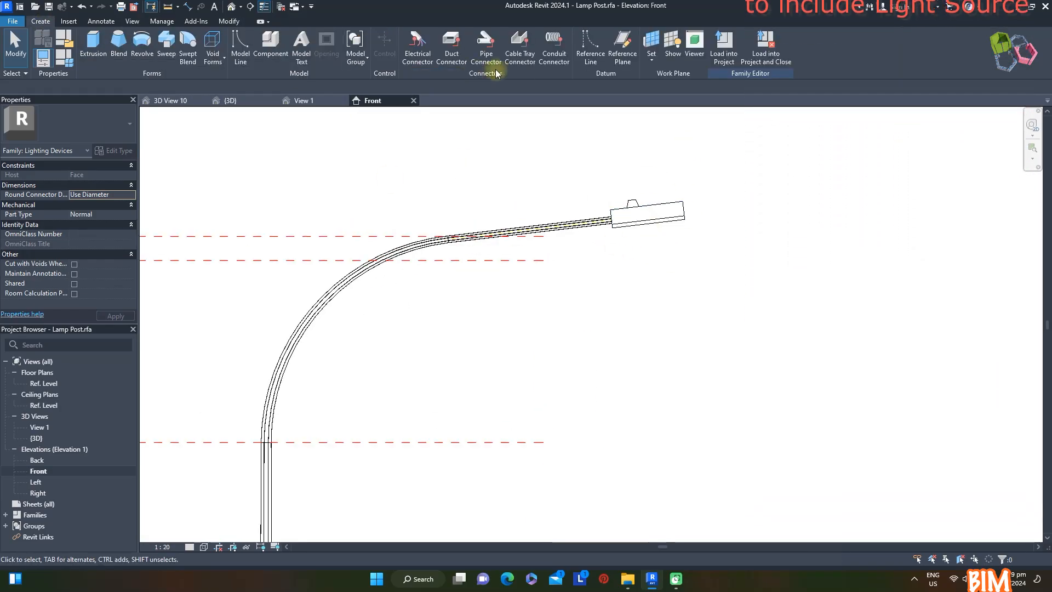
left_click(605, 47)
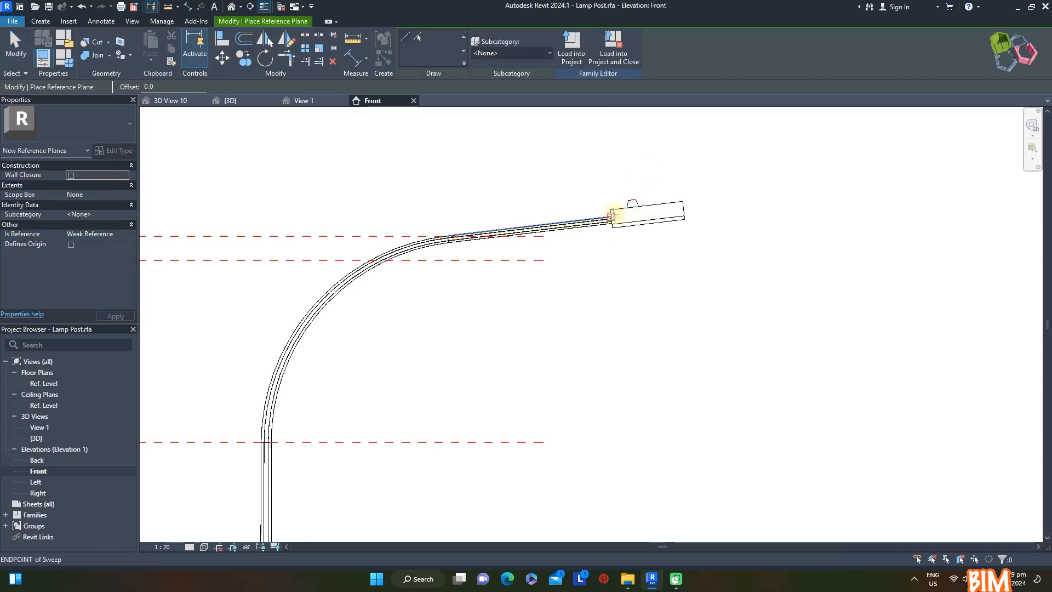
left_click(844, 214)
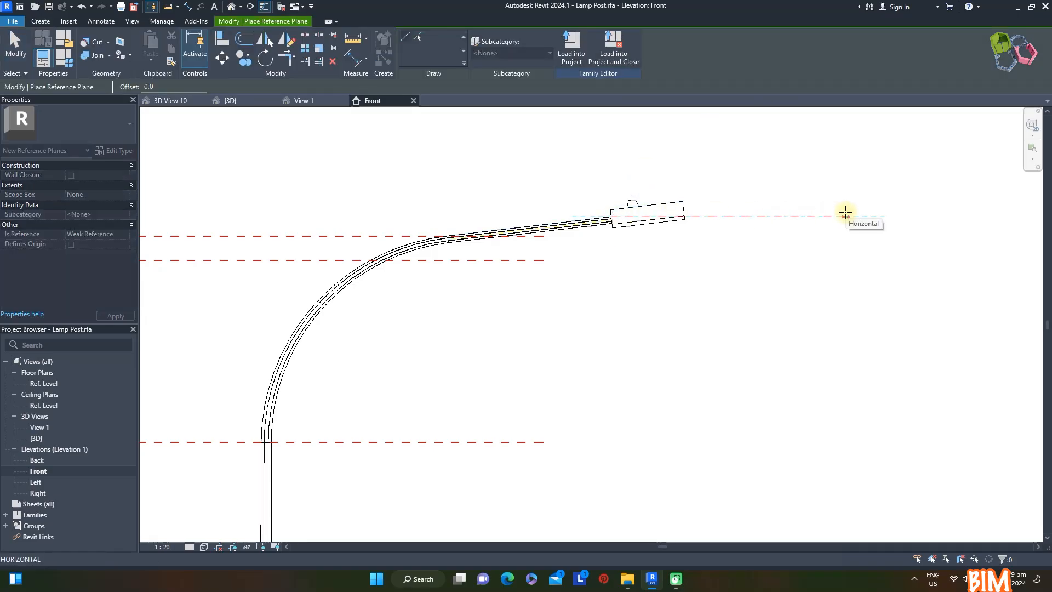
Draw a vertical reference plane from the lamp head down past the post's base
scroll(648, 216, "up", 2)
left_click(647, 216)
scroll(642, 181, "down", 3)
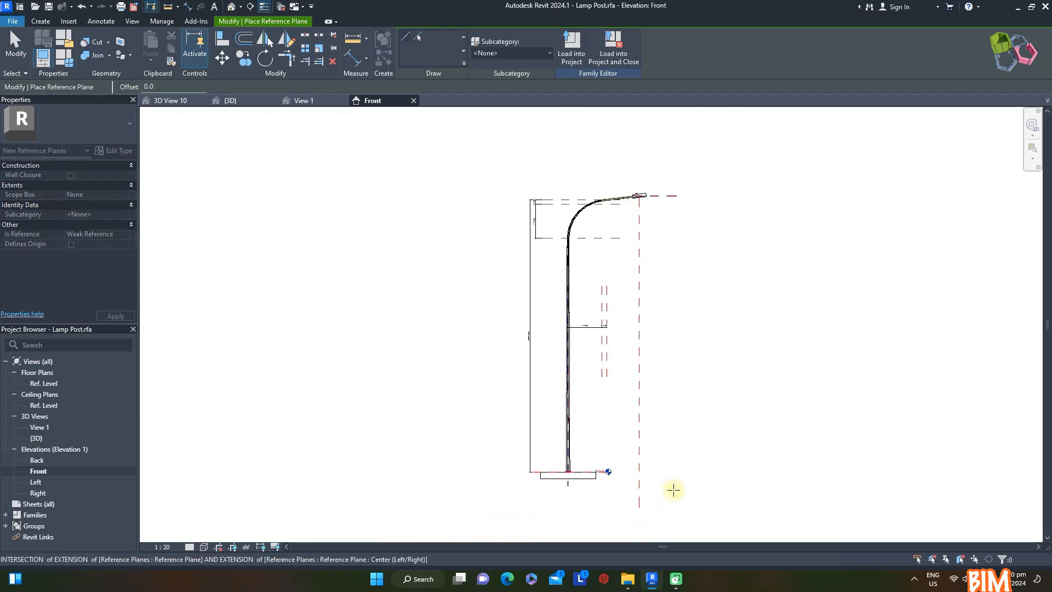
left_click(82, 11)
Dimension from the post's centreline to the new vertical reference plane and set the view scale to 1:50
left_click(353, 59)
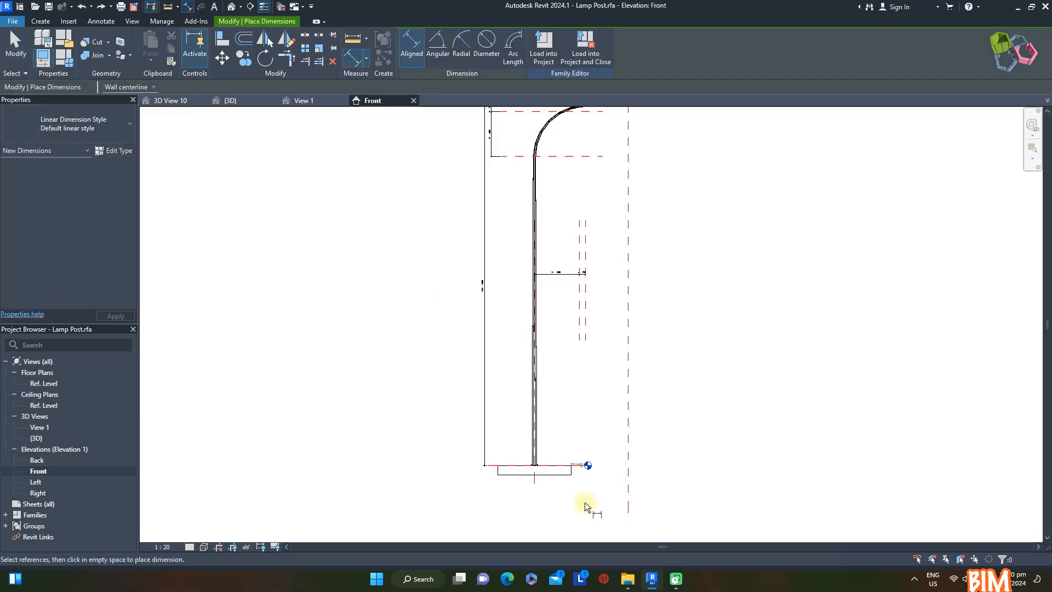
left_click(535, 480)
left_click(629, 488)
left_click(652, 498)
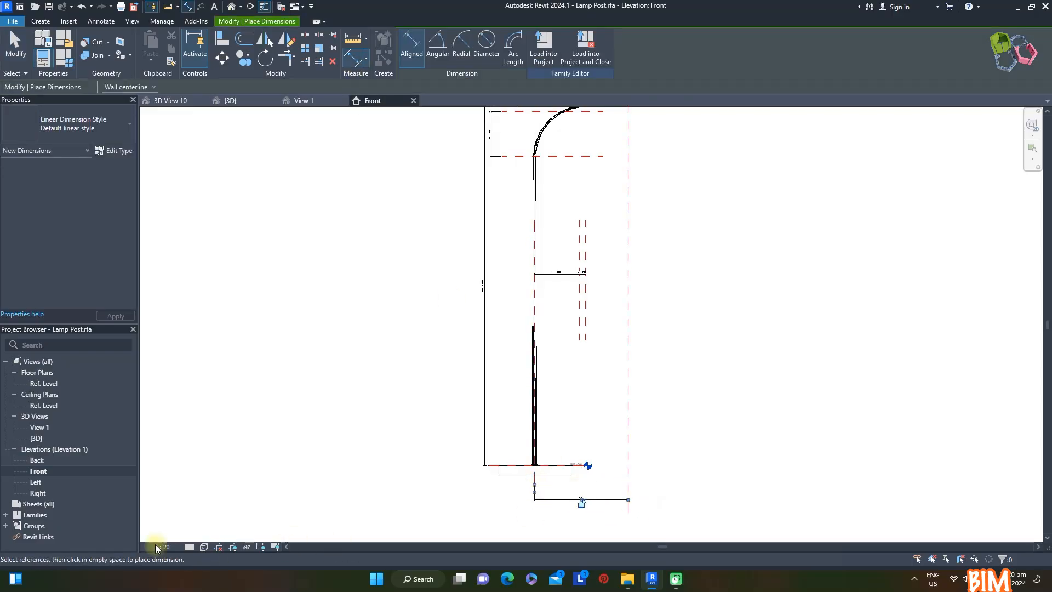
left_click(172, 462)
key("Escape")
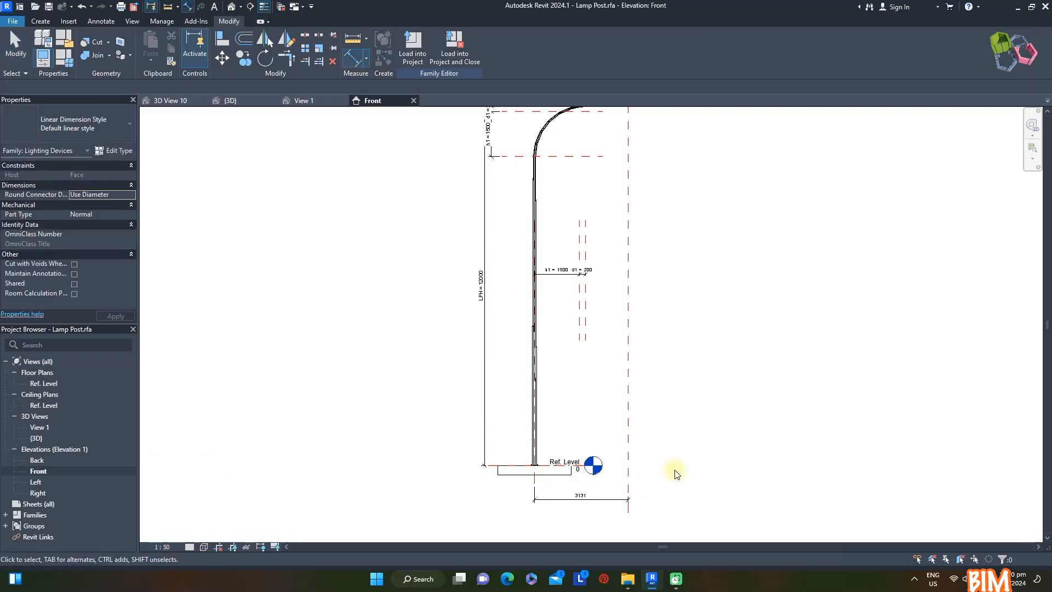
Dimension the height from Ref. Level to the horizontal reference plane through the lamp head
scroll(675, 473, "down", 1)
middle_click_drag(678, 230, 629, 209)
key("d")
key("i")
left_click(616, 168)
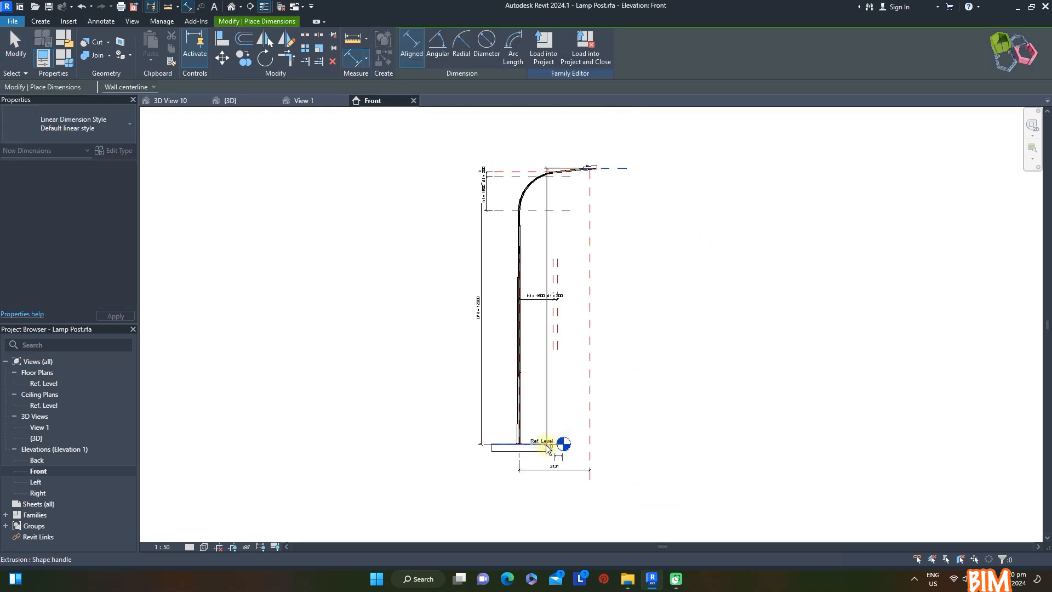
scroll(545, 445, "up", 2)
left_click(482, 441)
scroll(589, 425, "down", 2)
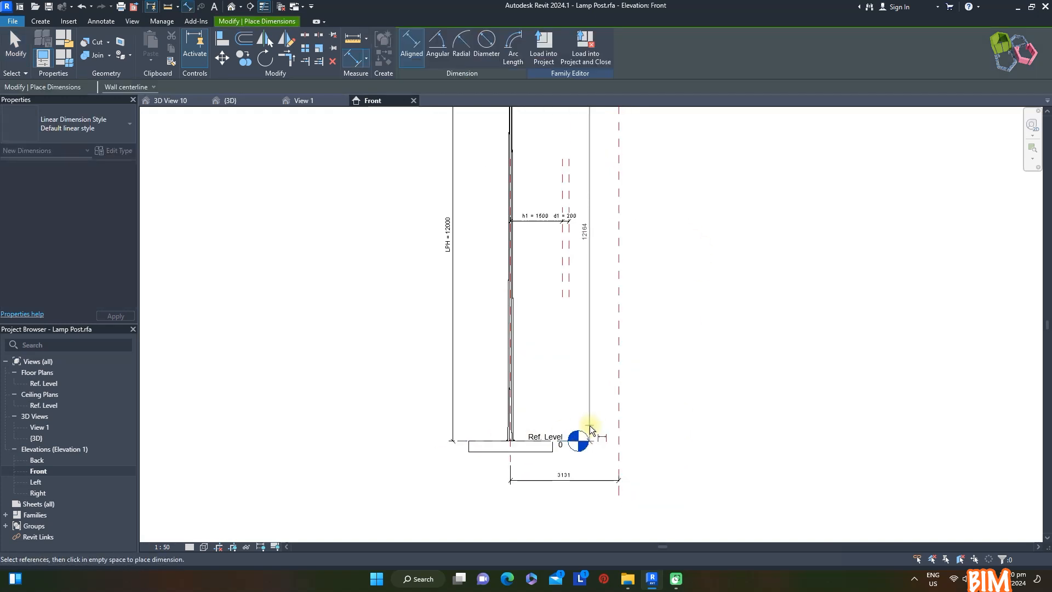
left_click(645, 404)
key("Escape")
Label the lamp head height dimension with a new type parameter named Y LS
middle_click_drag(652, 299, 645, 323)
left_click(640, 316)
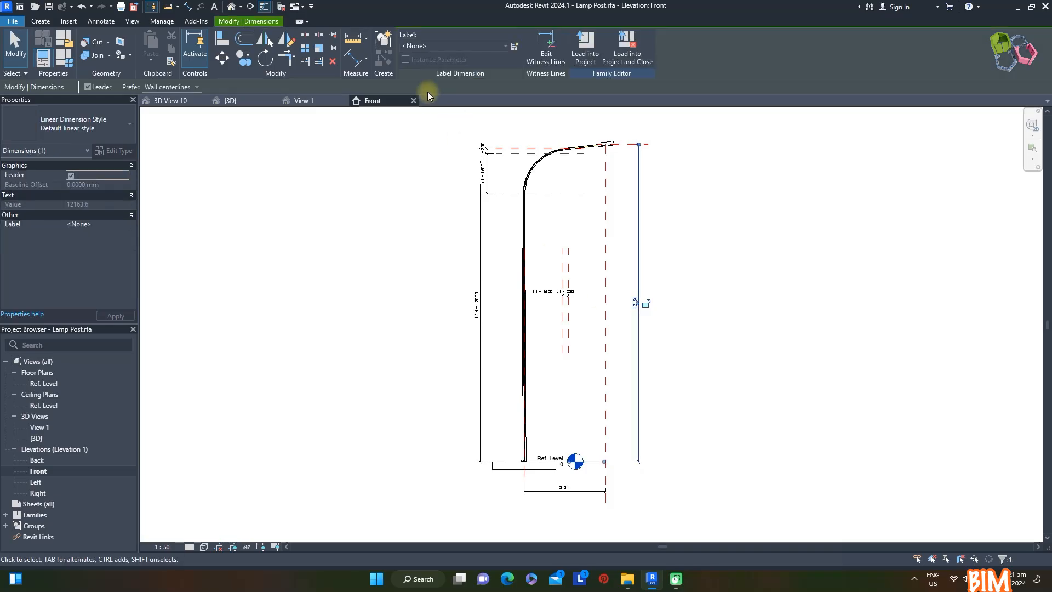
left_click(514, 46)
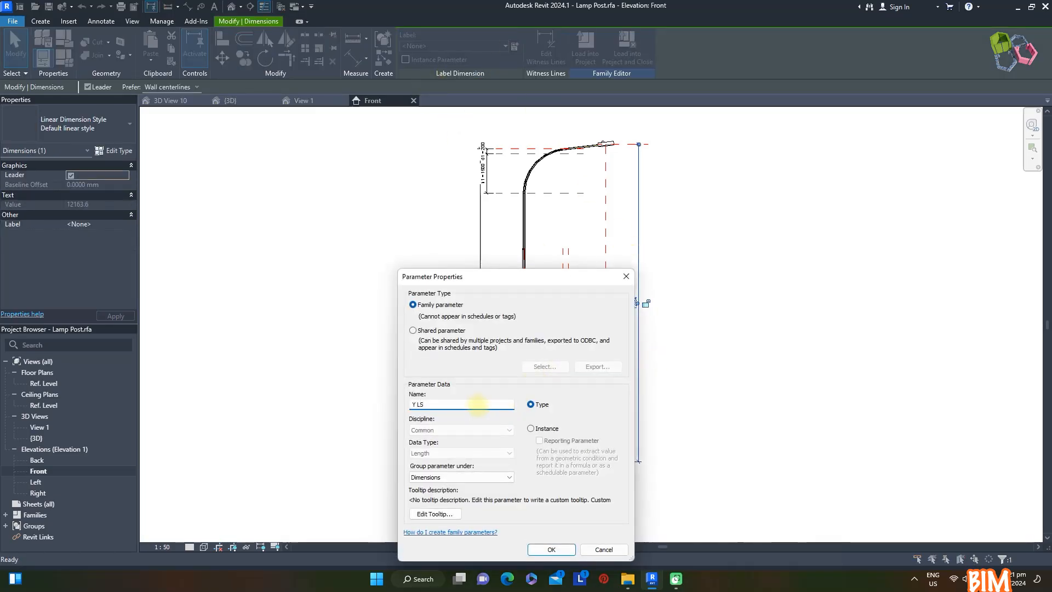
left_click(536, 553)
left_click(742, 414)
Label the horizontal offset dimension below the base with a new type parameter named X LS
left_click(584, 491)
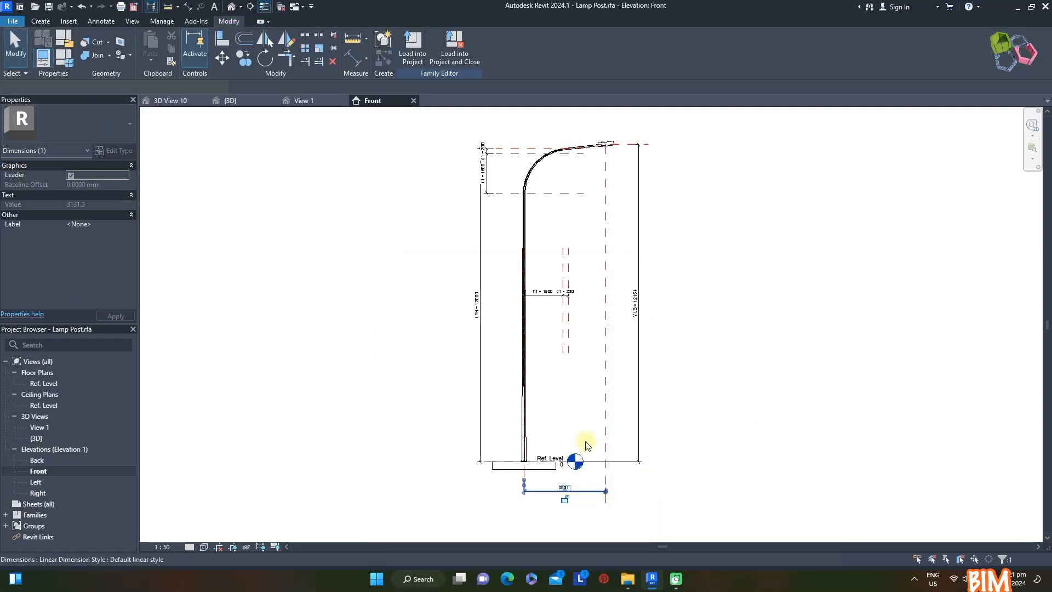
left_click(515, 47)
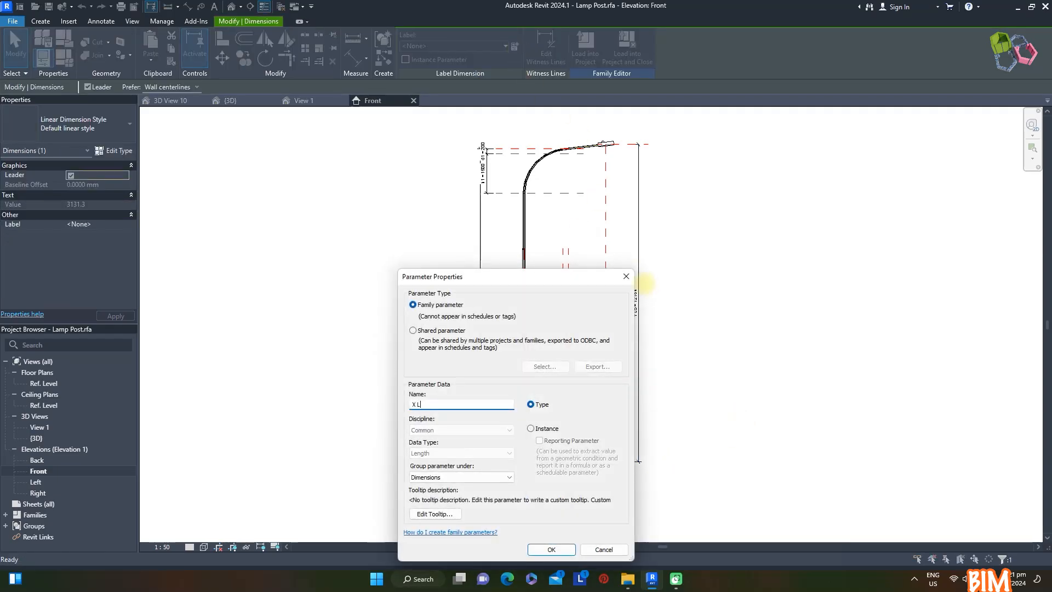
left_click(553, 549)
left_click(737, 378)
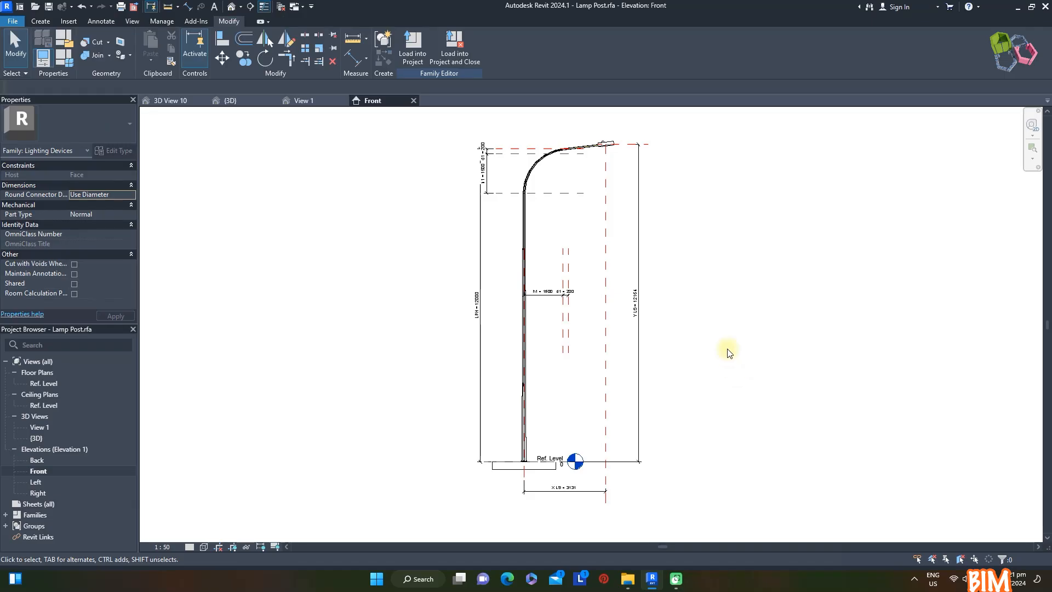
Set the horizontal reference plane through the lamp head to define the family's origin
scroll(611, 133, "up", 5)
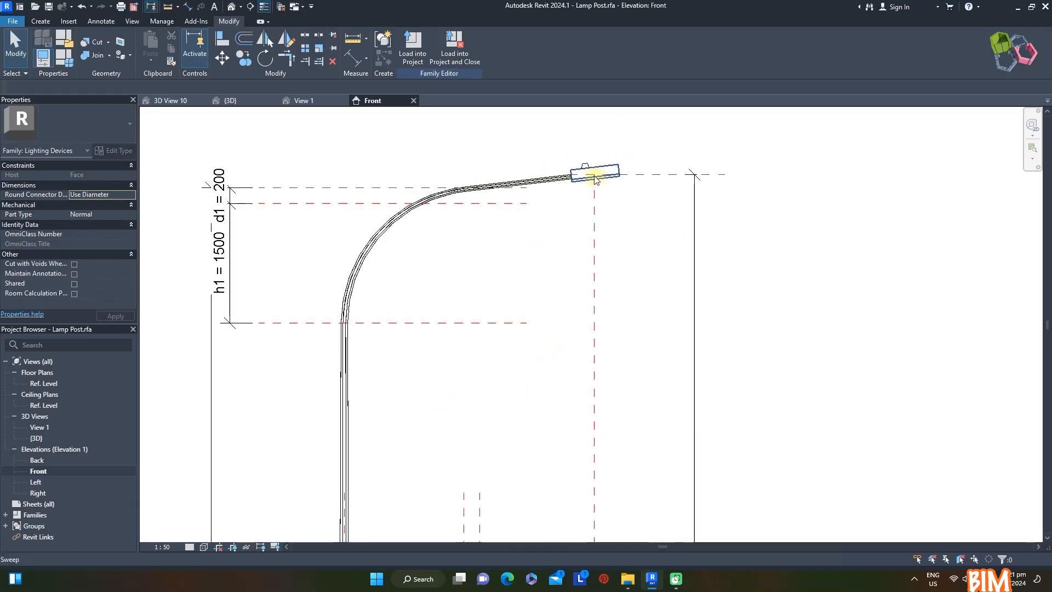
scroll(596, 179, "down", 1)
left_click(596, 175)
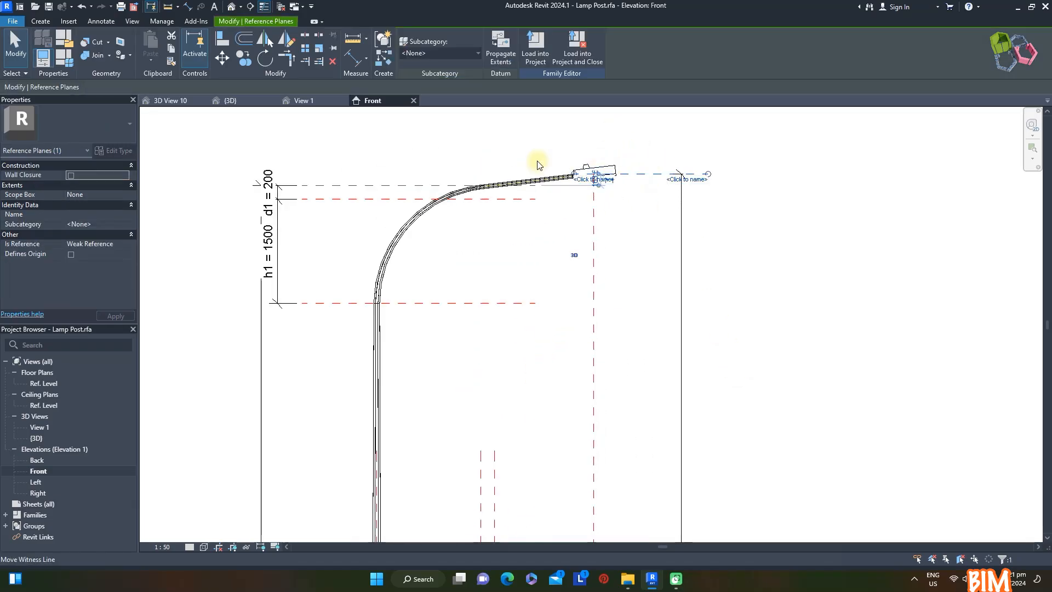
left_click(70, 255)
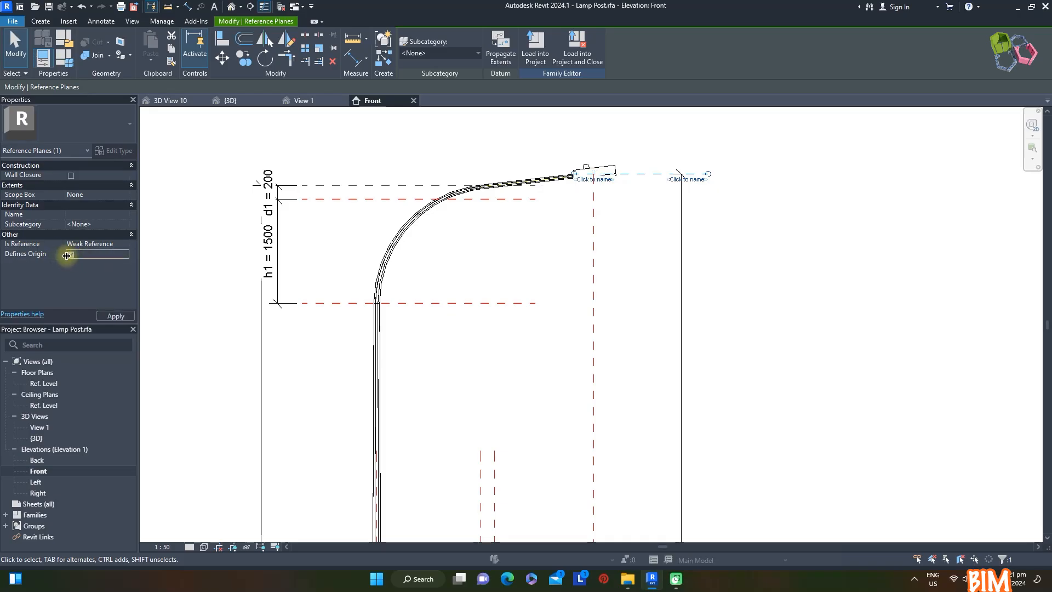
scroll(603, 172, "down", 4)
left_click(665, 270)
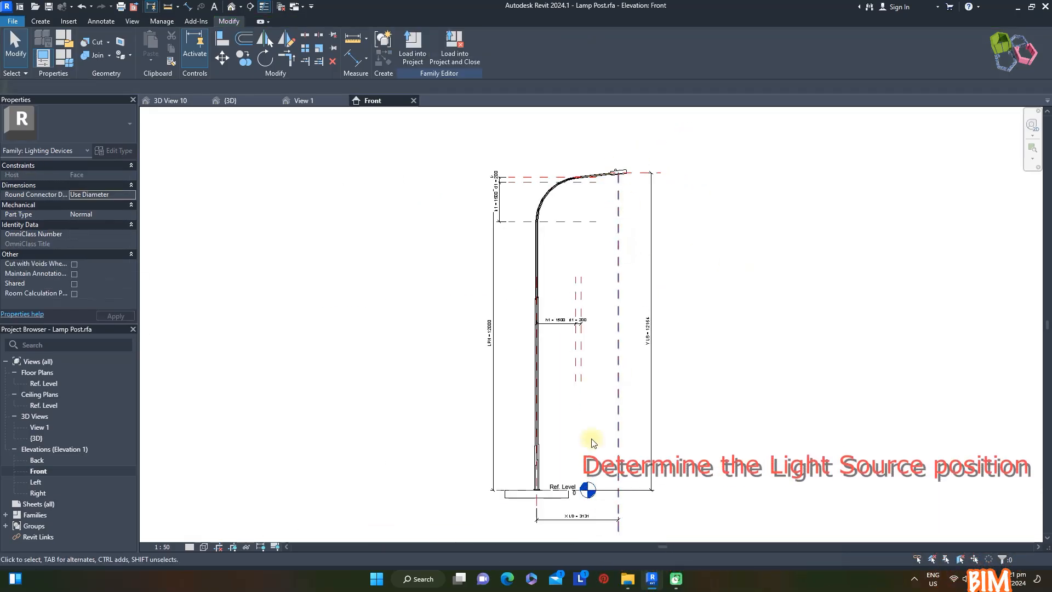
Turn off Defines Origin for the Center (Left/Right) plane and turn it on for the vertical reference plane through the lamp head
scroll(534, 514, "up", 2)
scroll(534, 514, "up", 1)
left_click(545, 477)
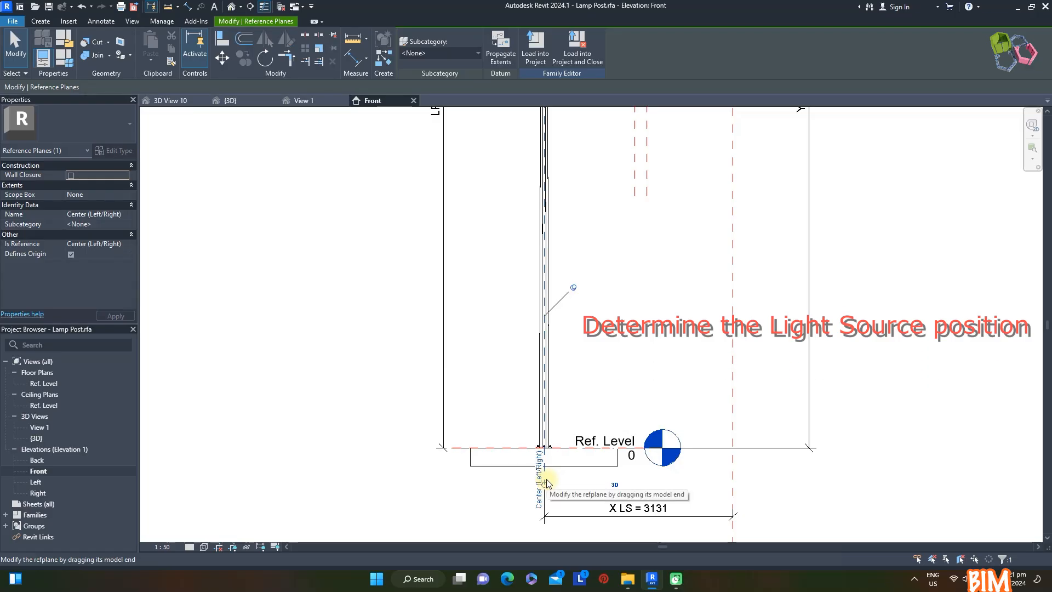
left_click(70, 254)
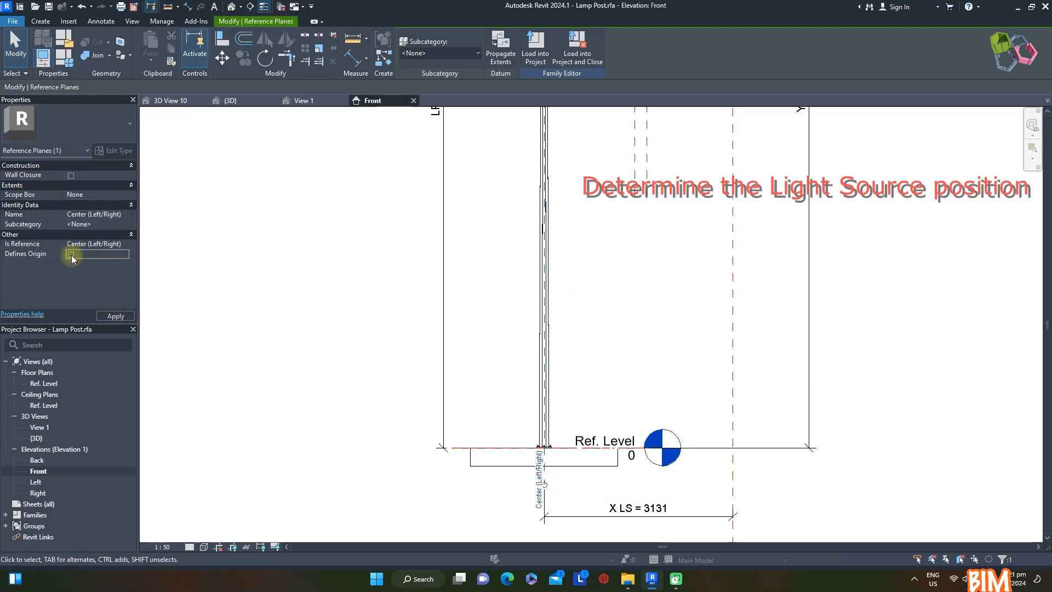
left_click(732, 397)
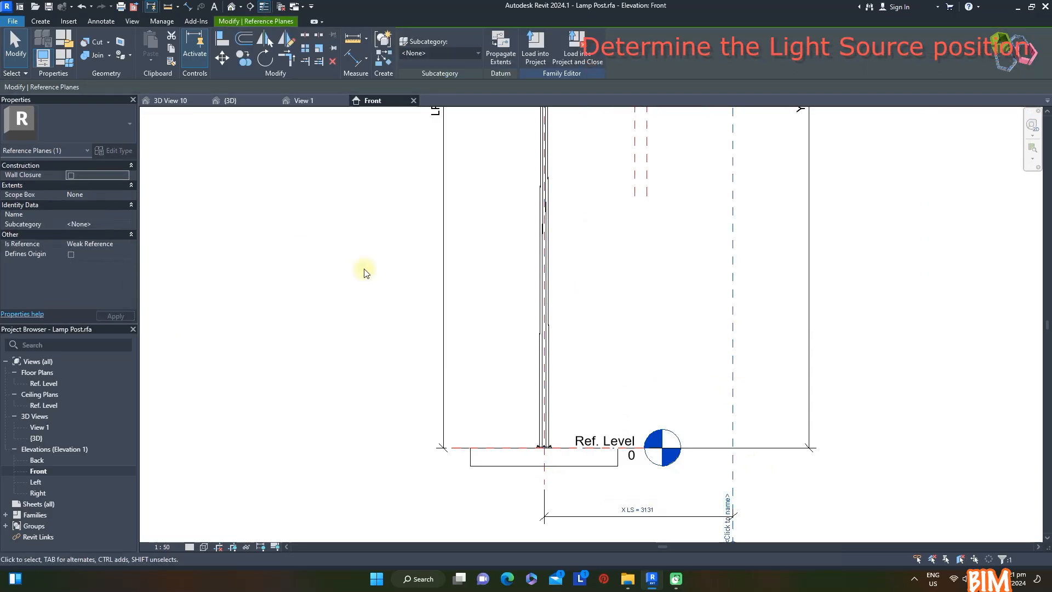
left_click(71, 254)
scroll(459, 418, "down", 4)
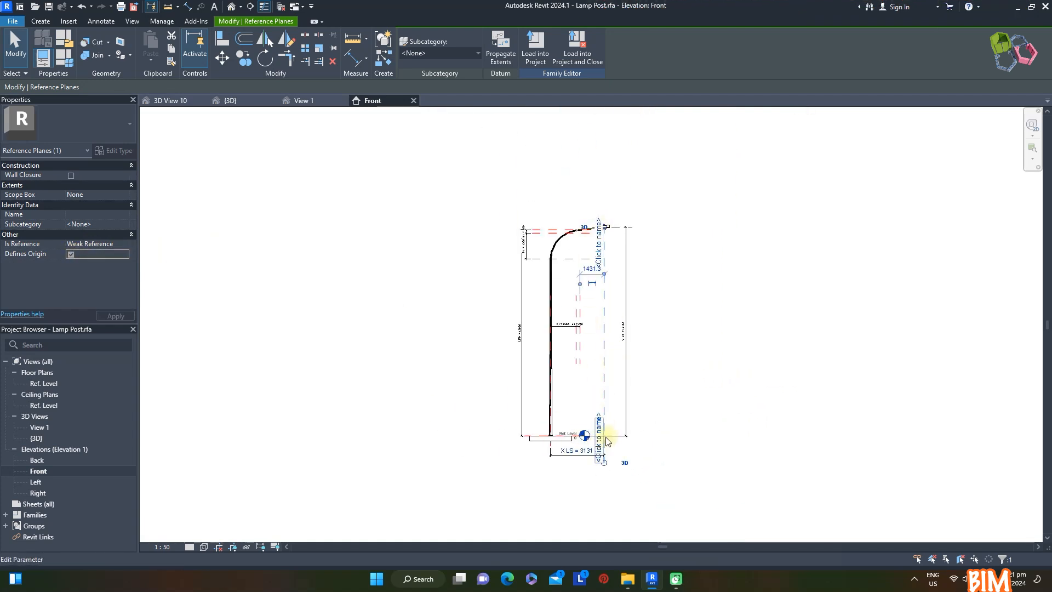
scroll(675, 258, "up", 3)
scroll(514, 175, "down", 1)
scroll(627, 236, "up", 2)
left_click(627, 232)
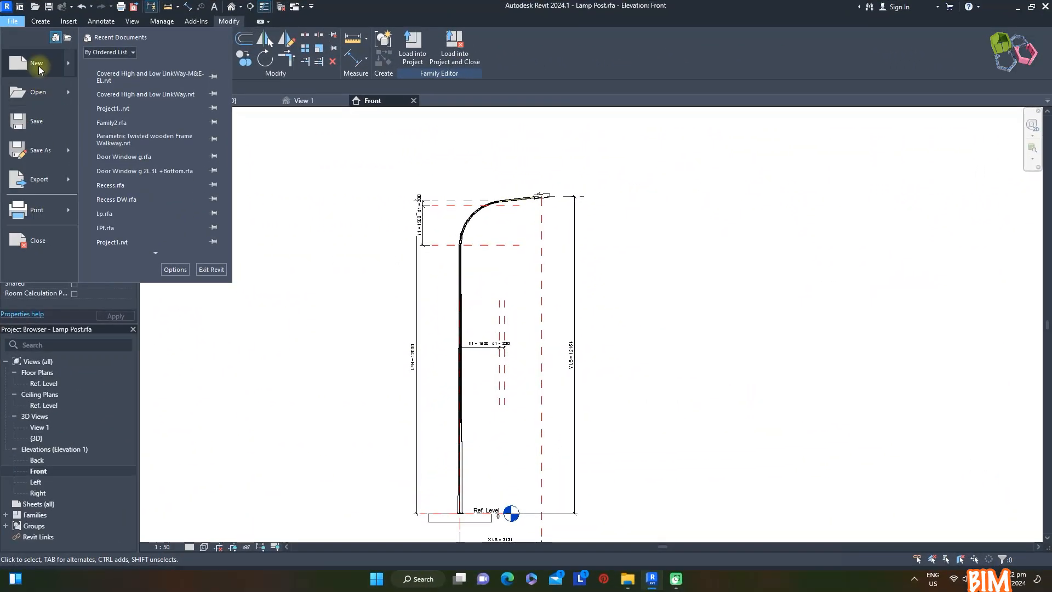
Create a new family from the Metric Lighting Fixture template
mouse_move(39, 70)
left_click(113, 94)
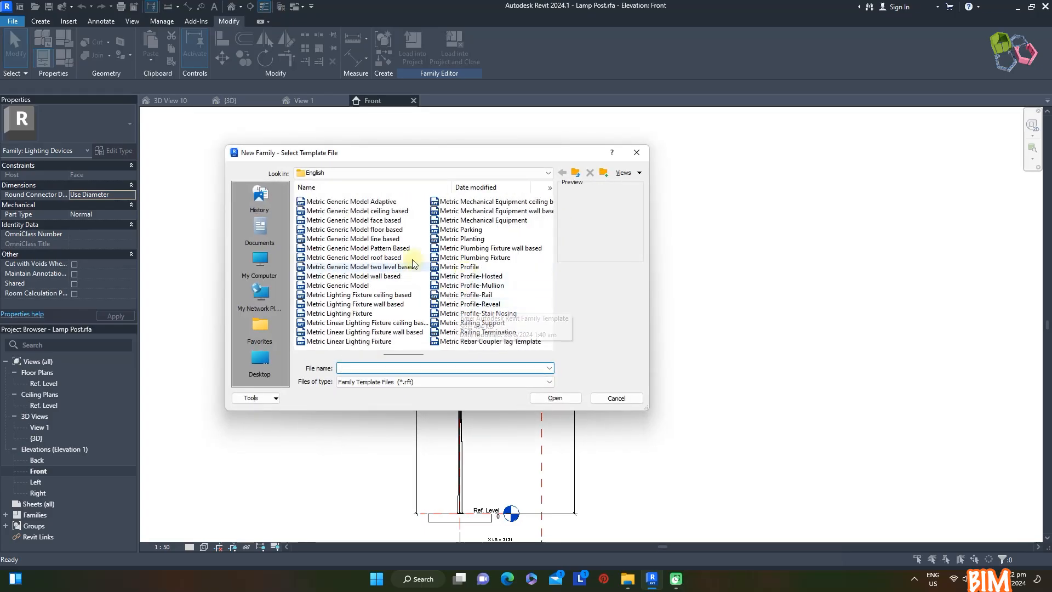
left_click(354, 314)
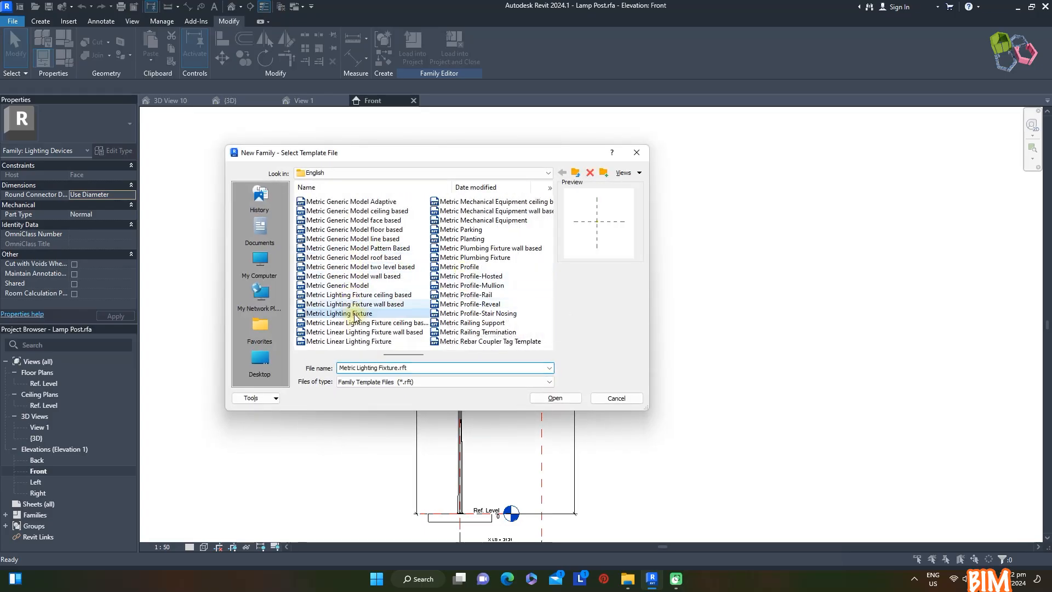
left_click(579, 397)
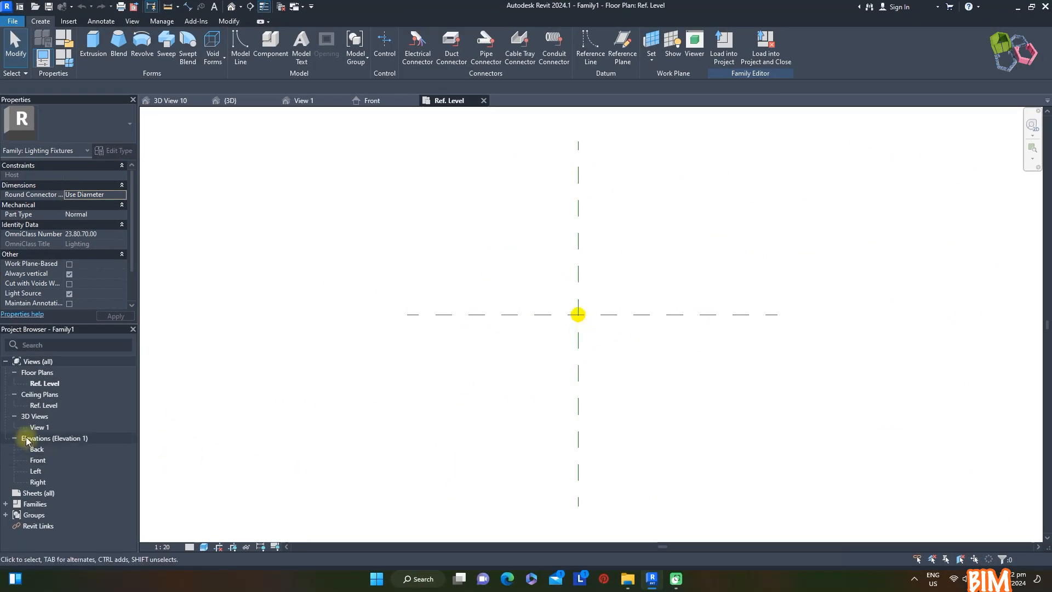
In the Left elevation, dimension the height from Ref. Level to the horizontal reference plane through the light source
double_click(35, 471)
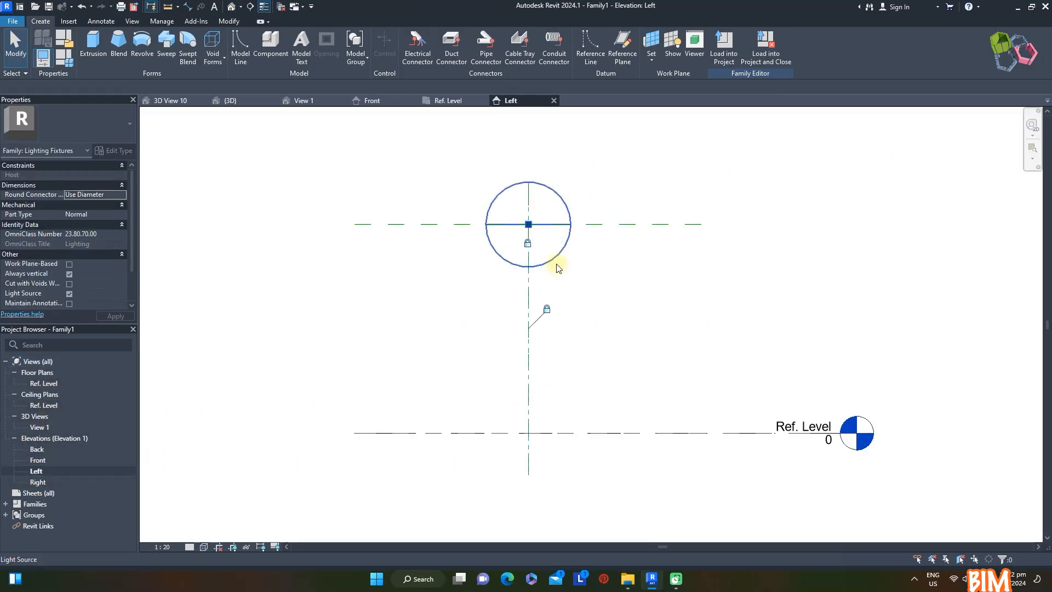
left_click(558, 269)
key("d")
key("i")
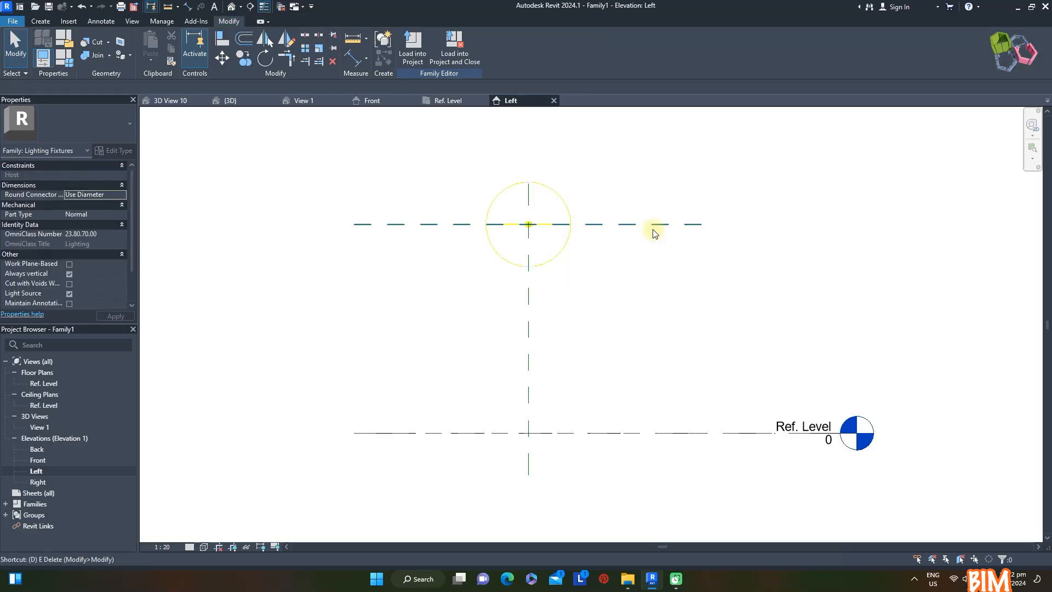
left_click(649, 433)
left_click(607, 345)
key("Escape")
Label the light source height dimension with a new type parameter named y LS
left_click(606, 354)
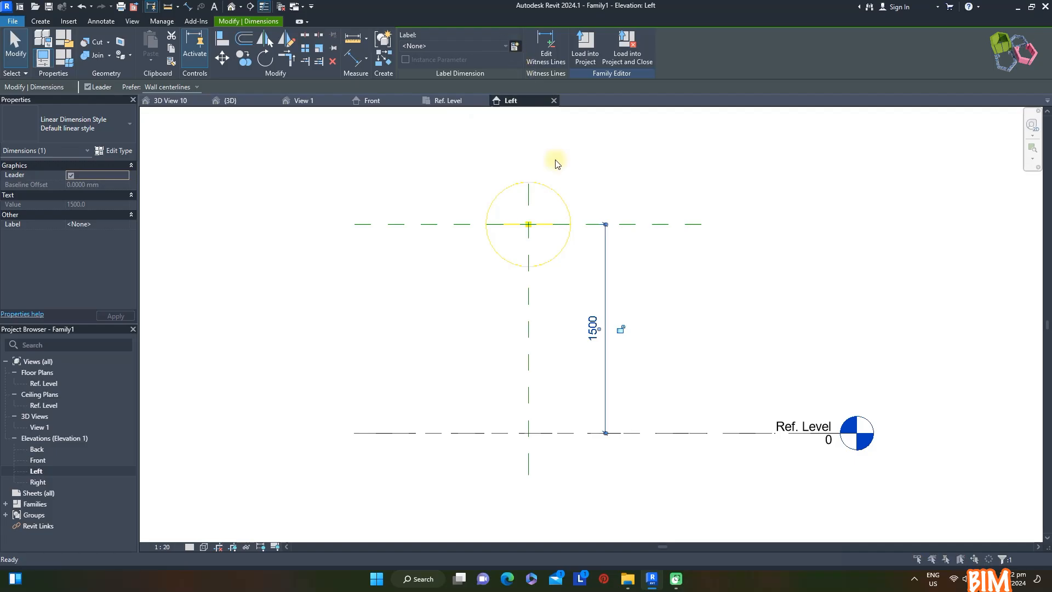
left_click(515, 46)
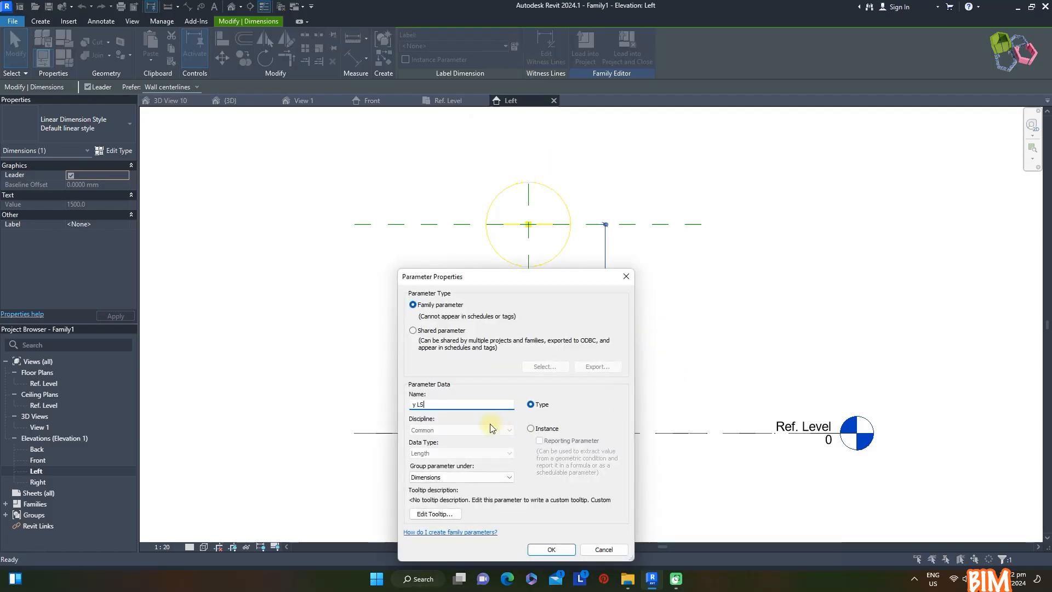
left_click(552, 549)
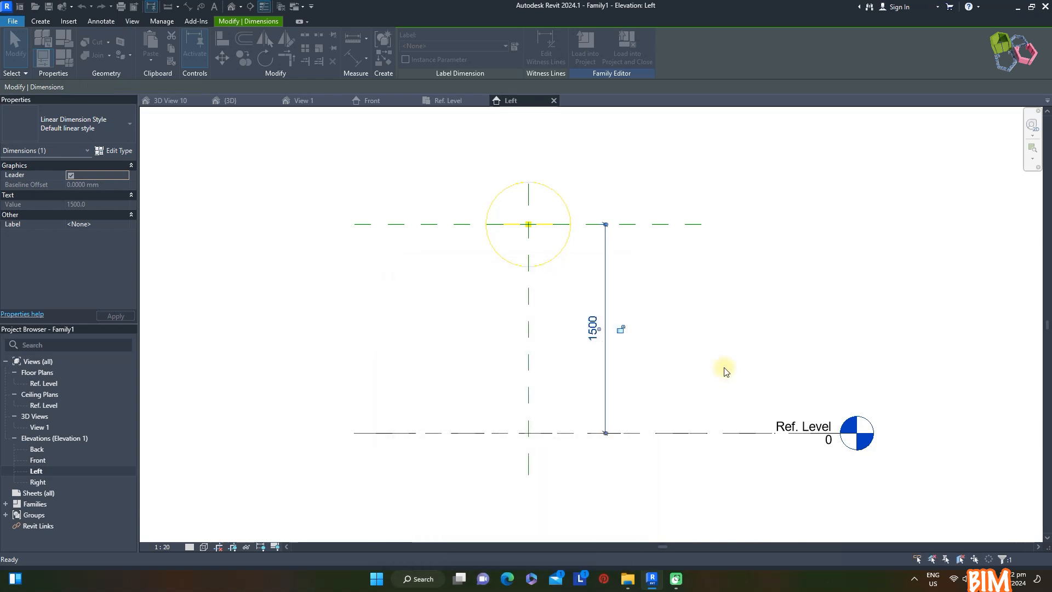
left_click(724, 371)
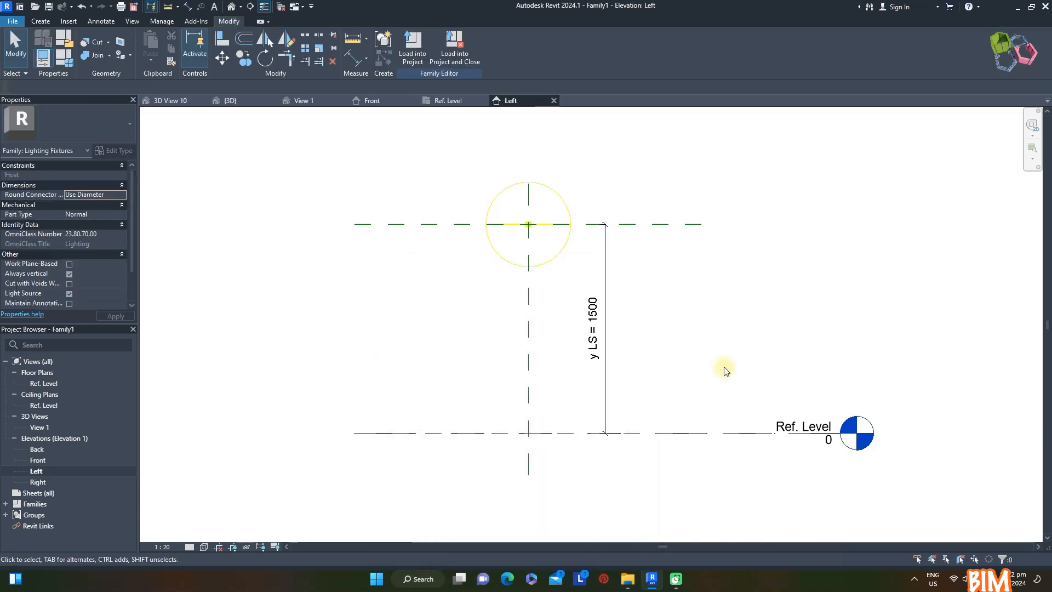
Define the light source as emitting from a point with photometric web light distribution
left_click(561, 261)
left_click(419, 54)
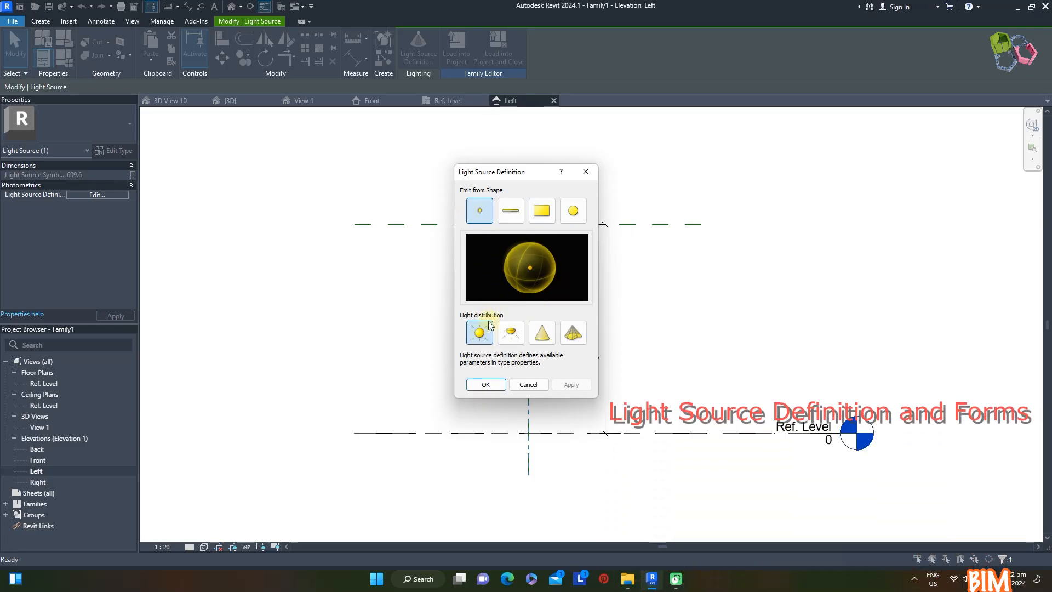
left_click(542, 332)
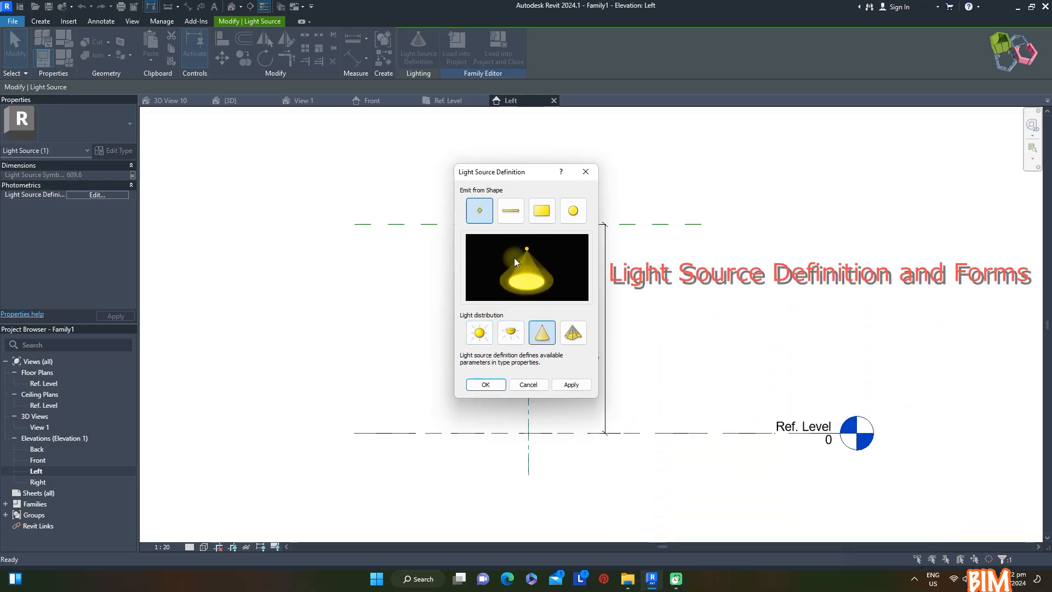
left_click(572, 336)
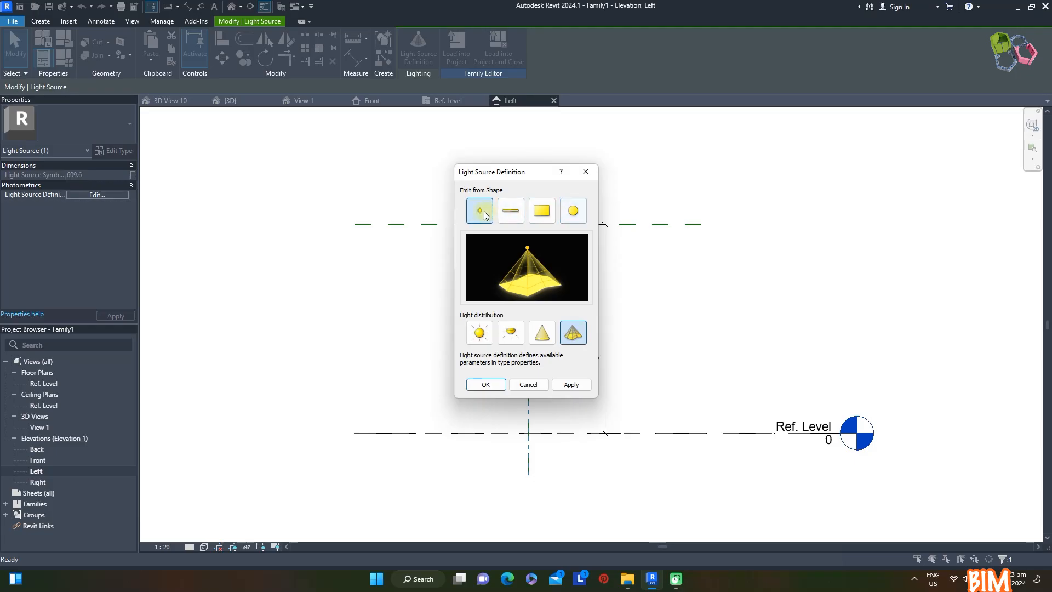
left_click(524, 385)
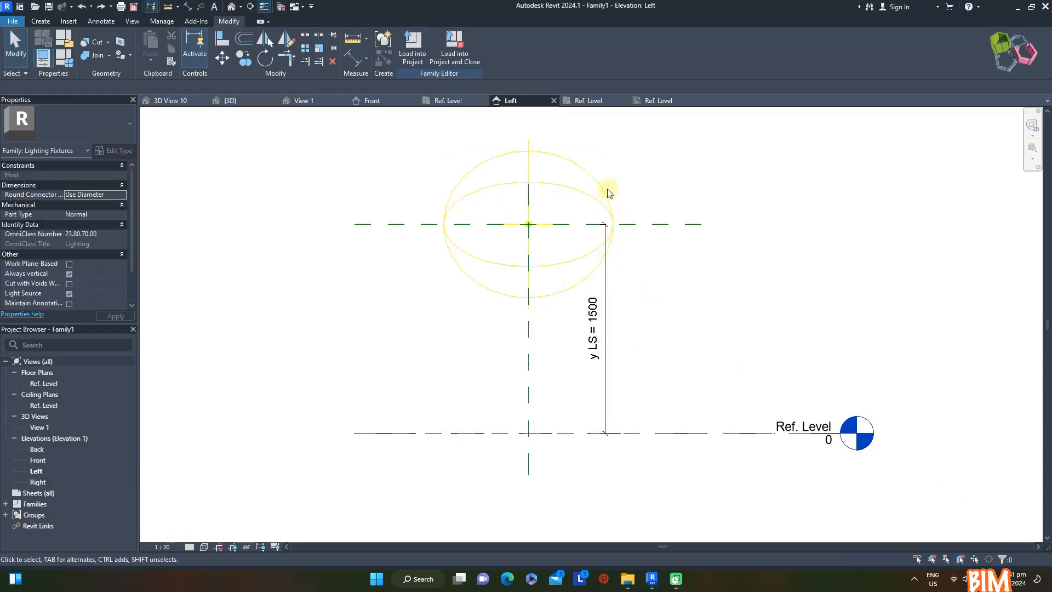
Assign 2x22UA12.ies as the light source's photometric web file in the family types
left_click(608, 192)
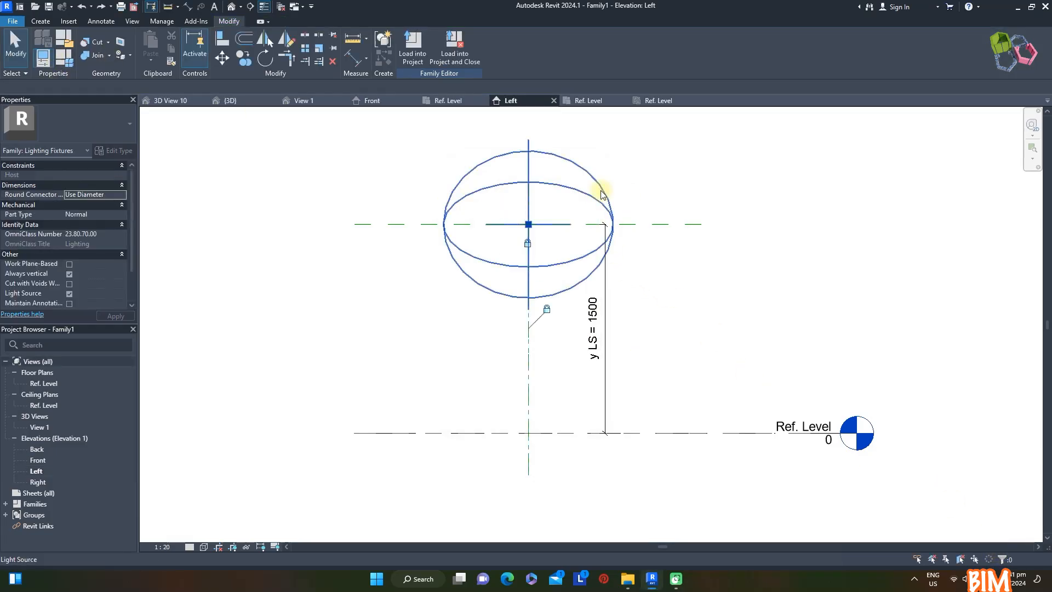
left_click(57, 52)
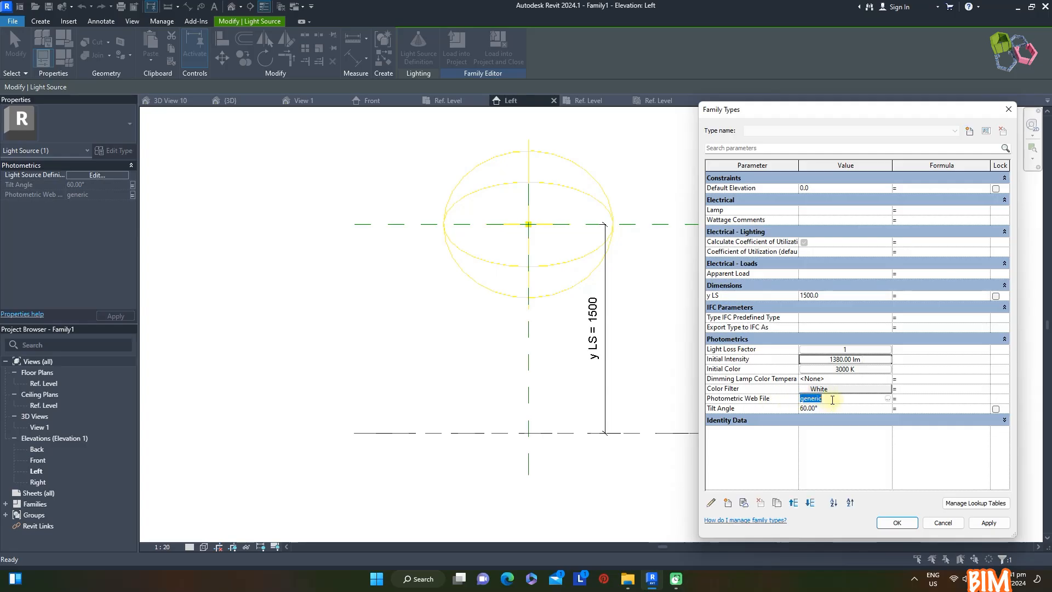
left_click(889, 399)
left_click(327, 212)
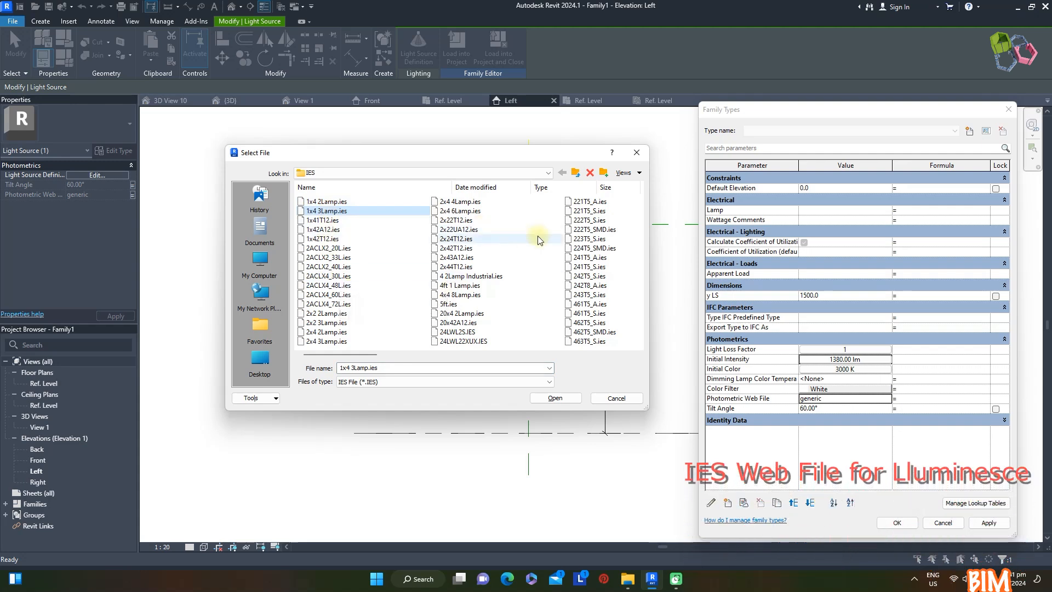
left_click(459, 230)
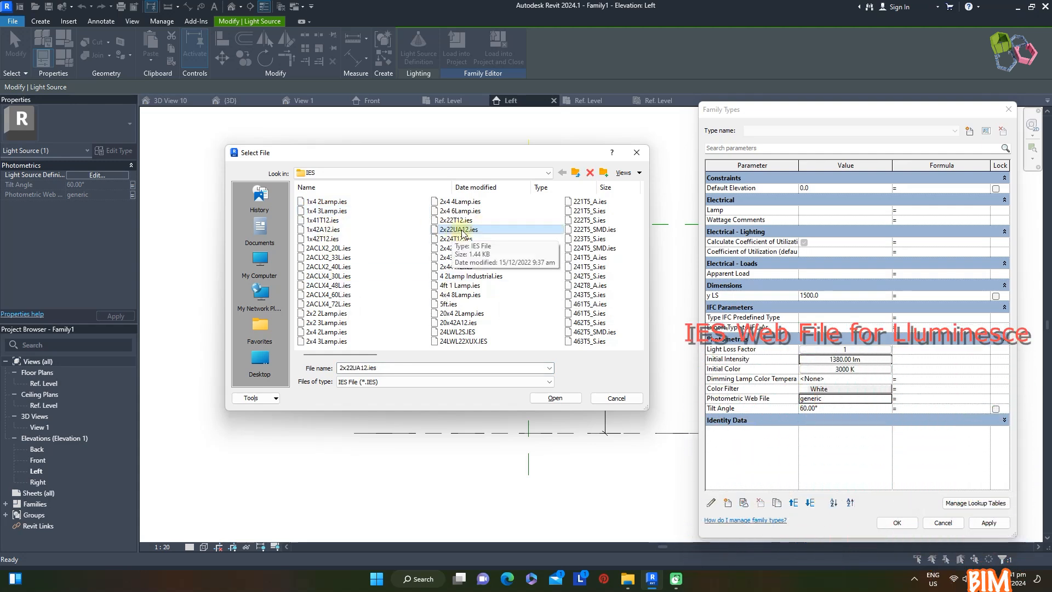
left_click(555, 398)
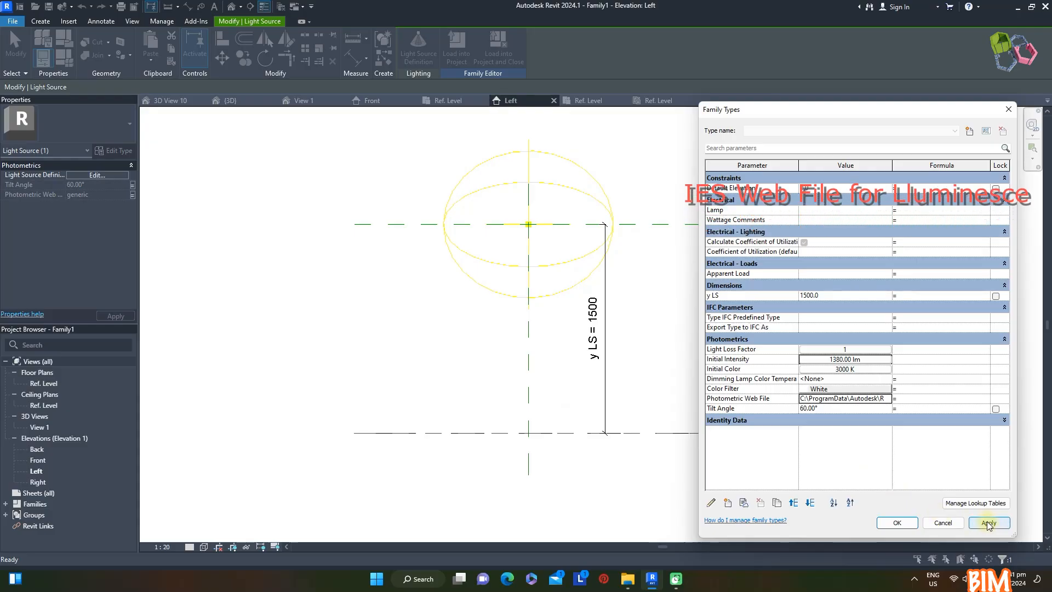
left_click(989, 523)
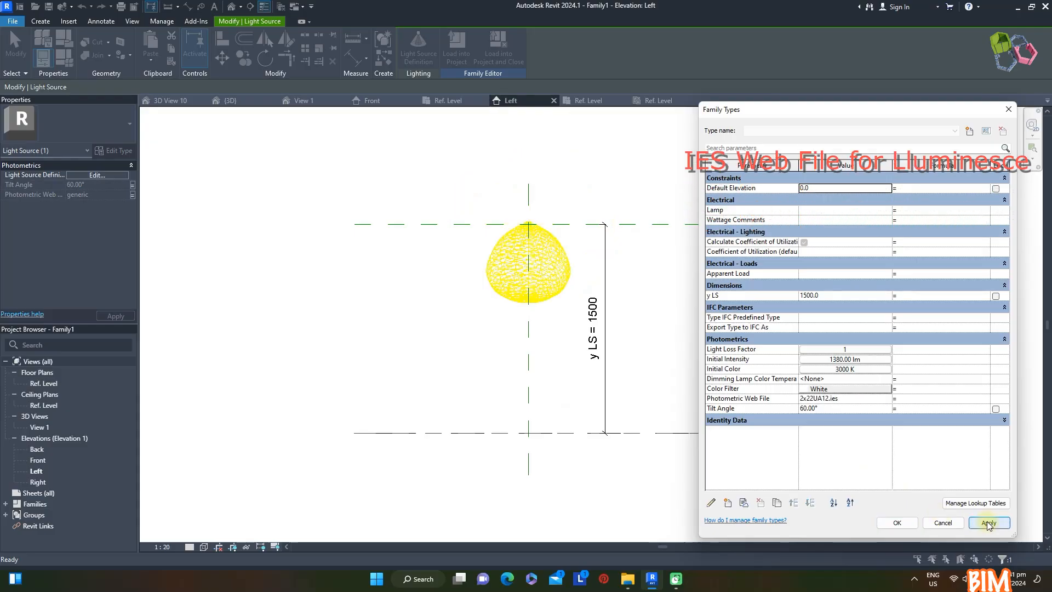
left_click(899, 524)
In the Front elevation, try a light source tilt angle of 90°, and finally set it to 135°
double_click(39, 460)
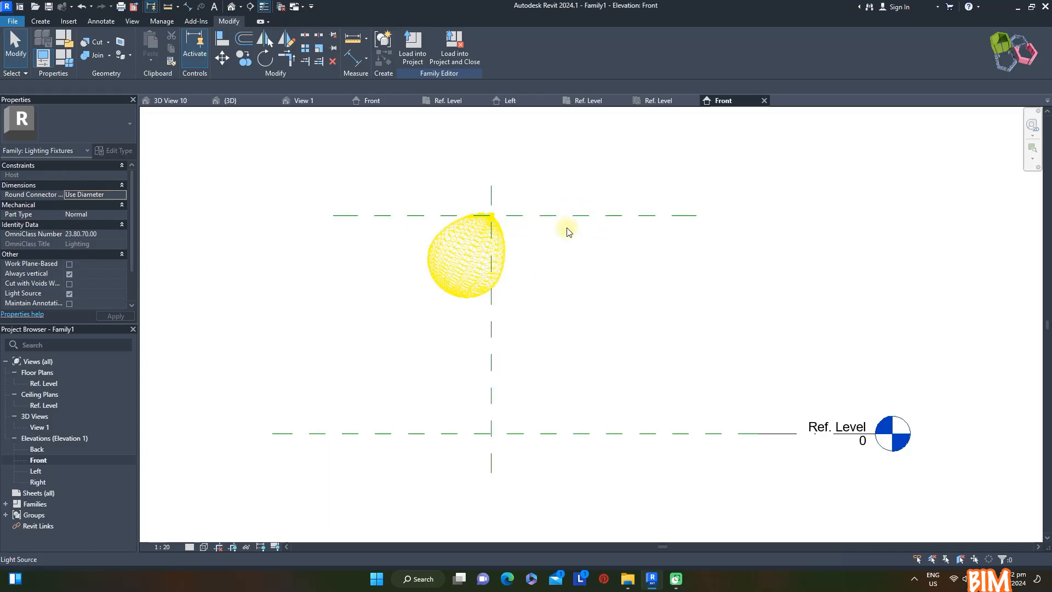
left_click(534, 229)
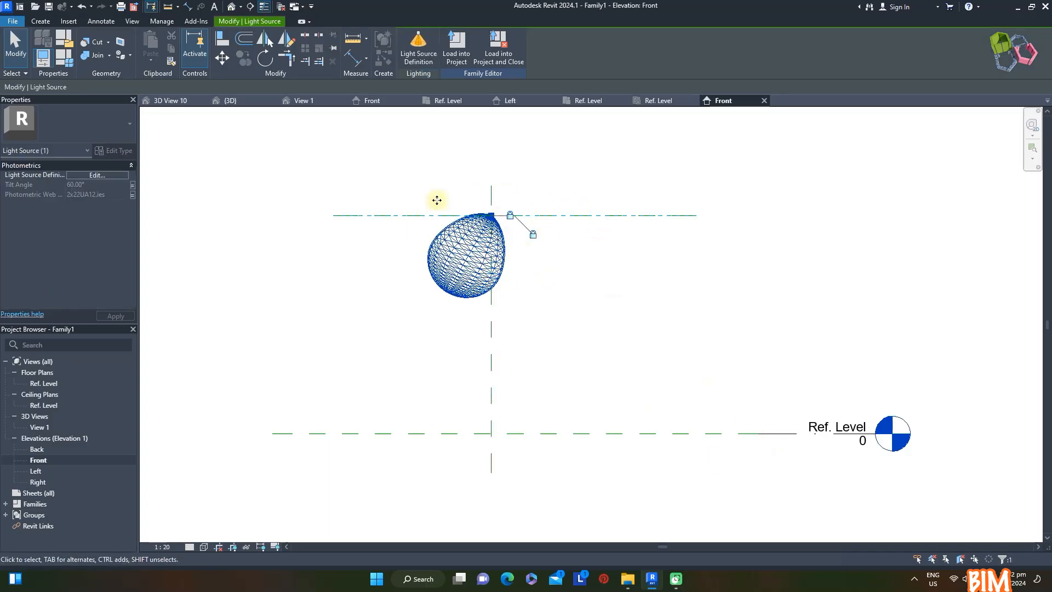
left_click(71, 64)
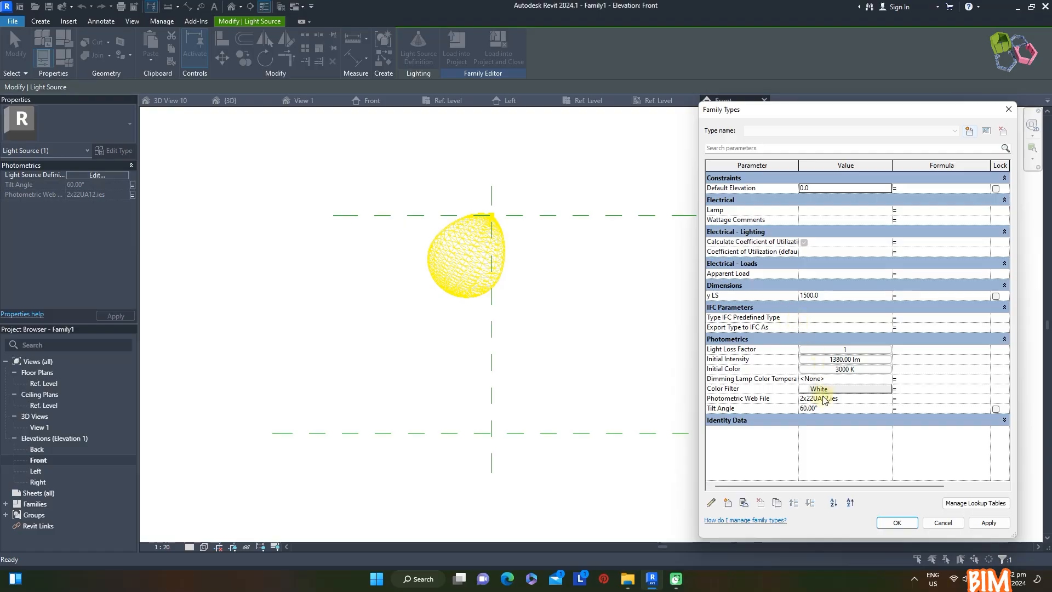
left_click(793, 408)
type("90")
left_click(989, 522)
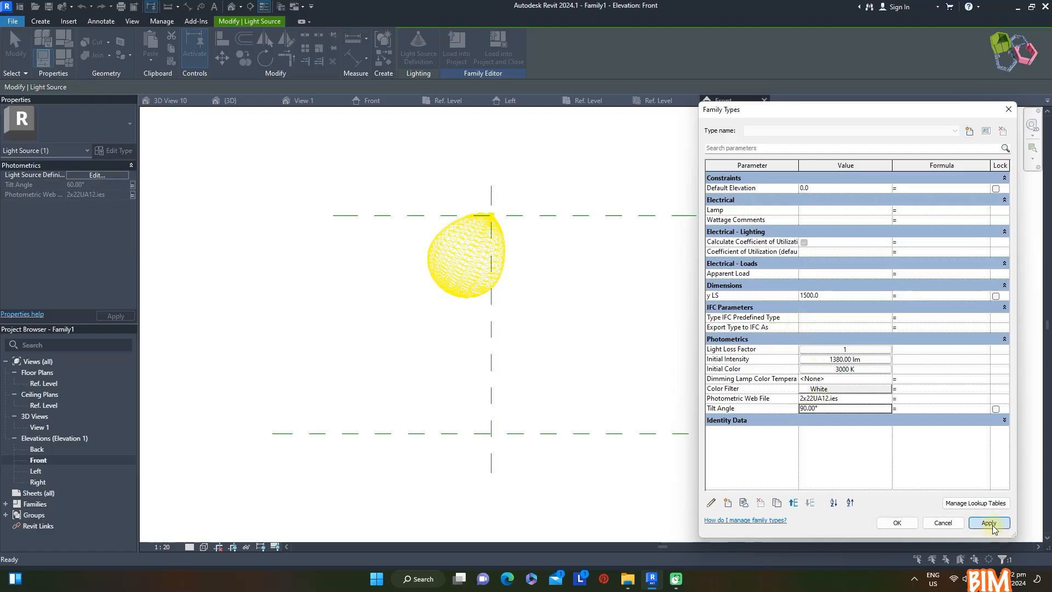
left_click(827, 407)
type("1")
type("35")
left_click(989, 522)
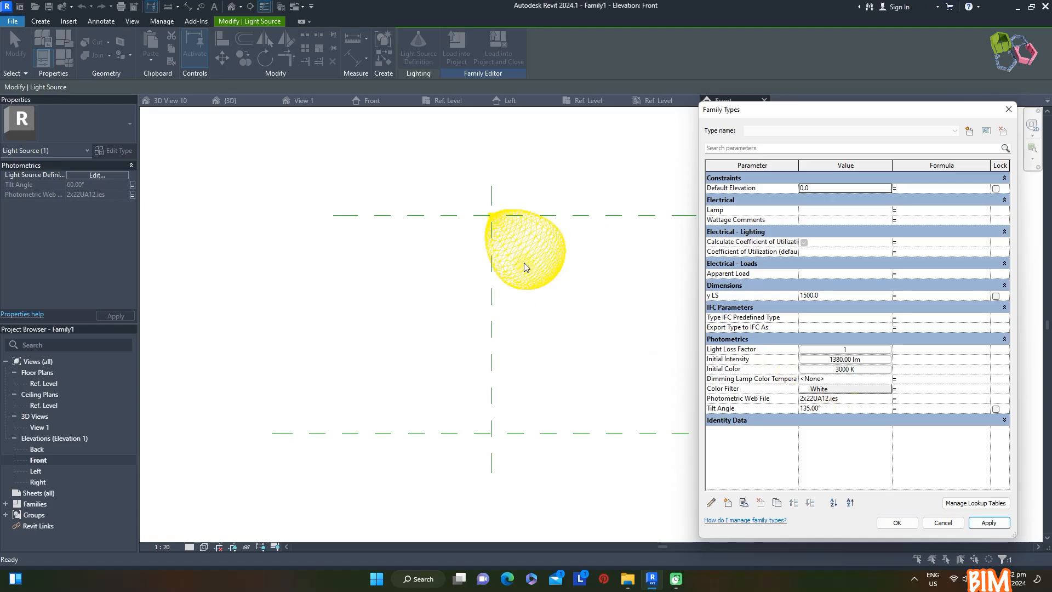
left_click(914, 523)
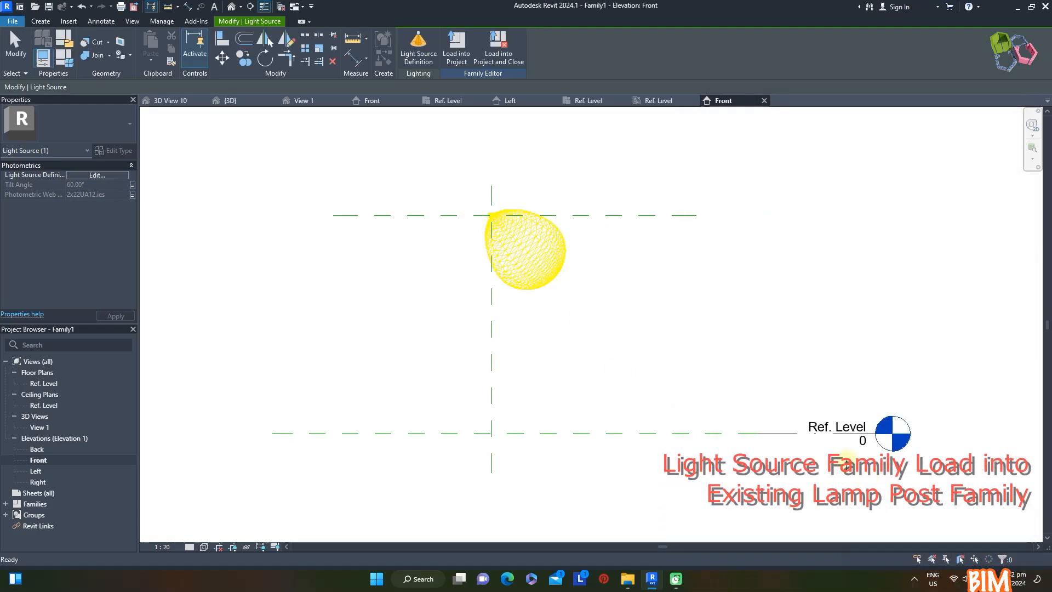
key("Escape")
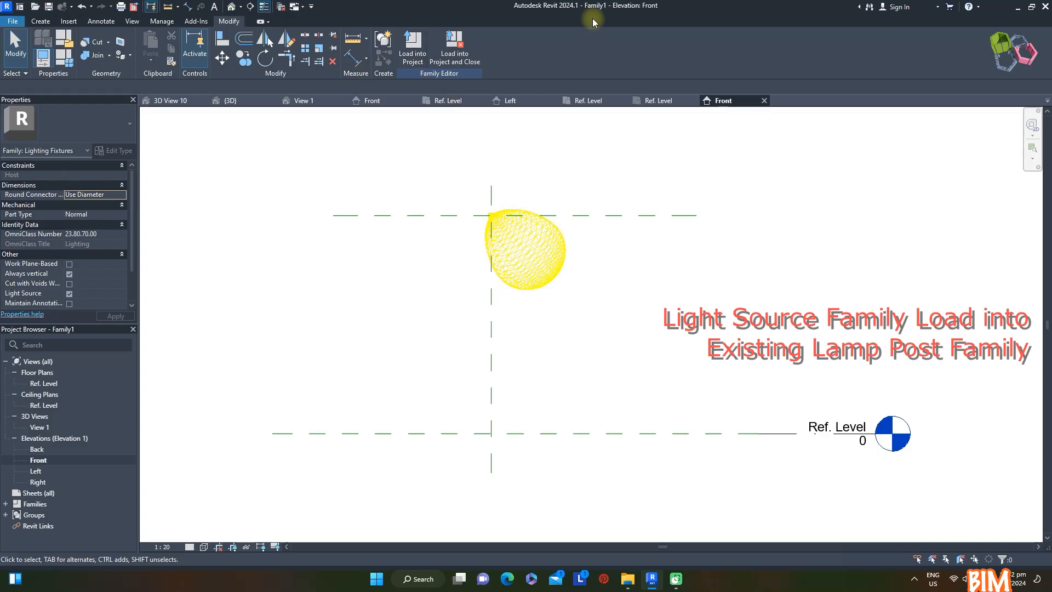
Load the light source family into Lamp Post.rfa only and place it at the lamp head reference plane in the Ref. Level plan
left_click(414, 49)
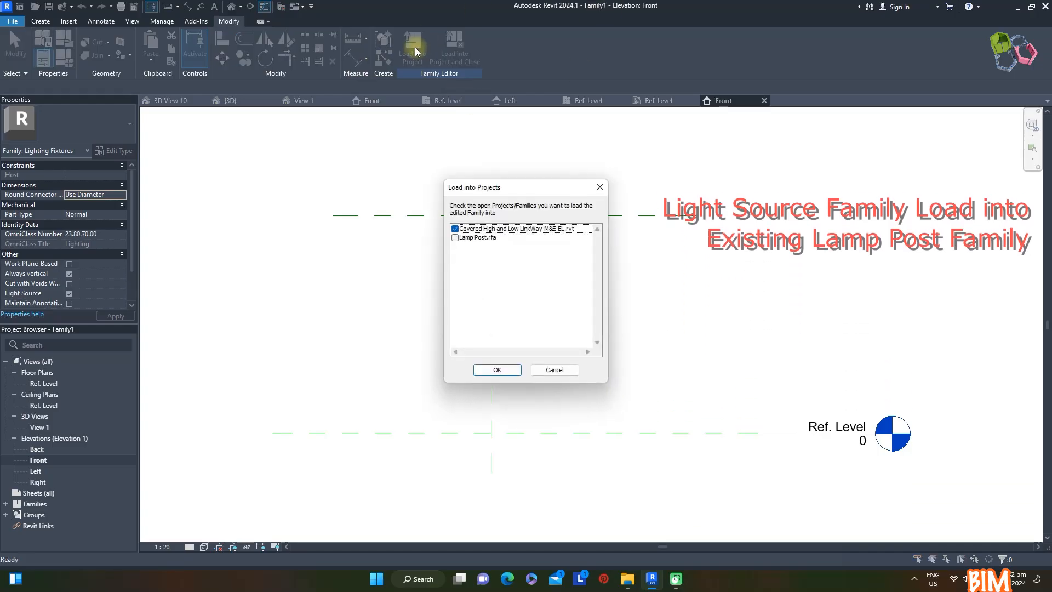
left_click(455, 229)
left_click(455, 238)
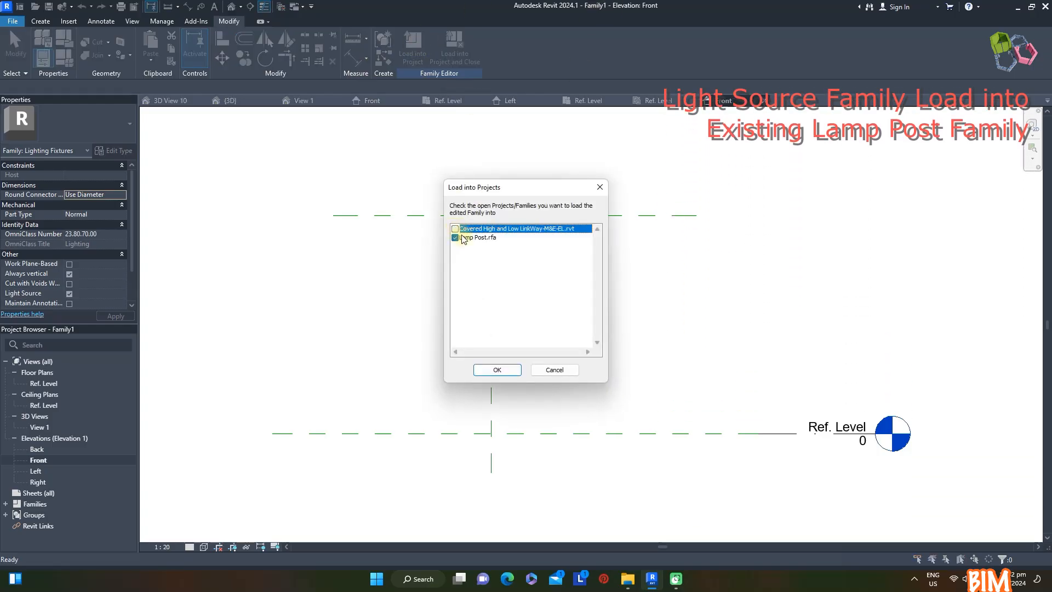
left_click(497, 369)
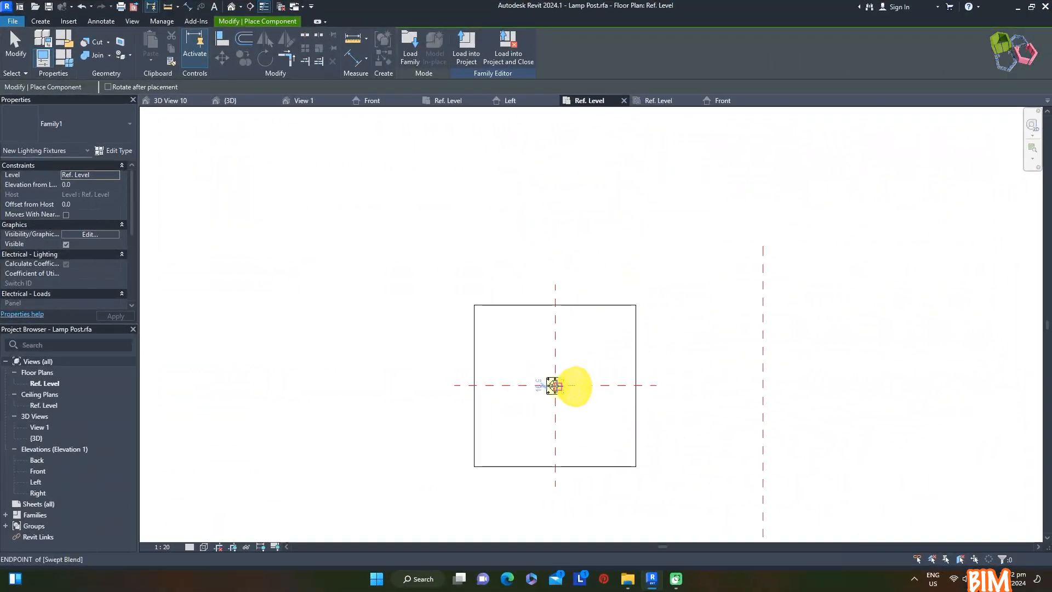
left_click(765, 385)
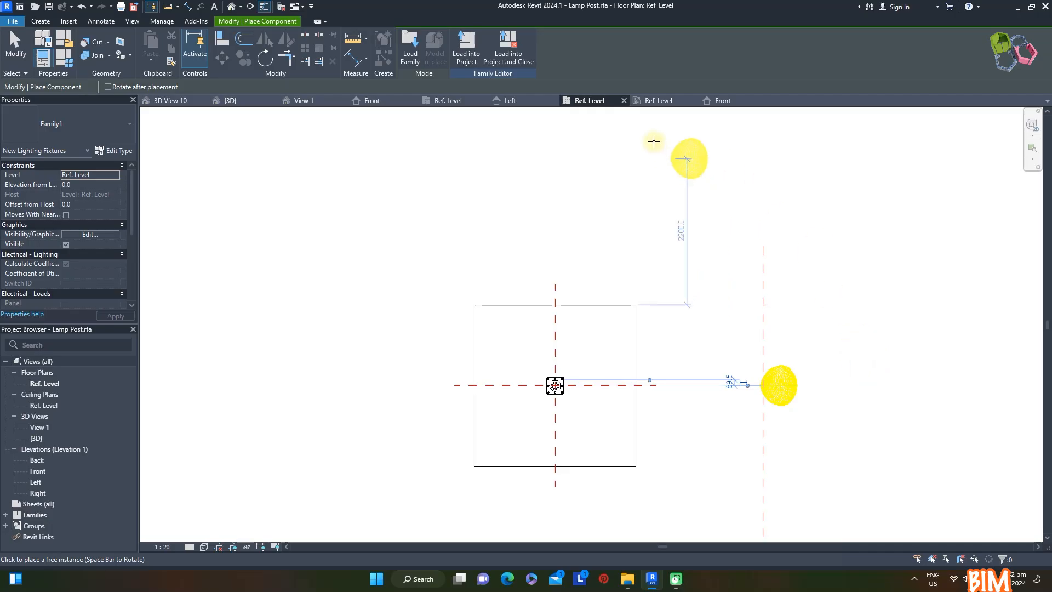
key("Escape")
In the lamp post's Front elevation, associate the nested light source's y LS type parameter with the Y LS family parameter
left_click(522, 101)
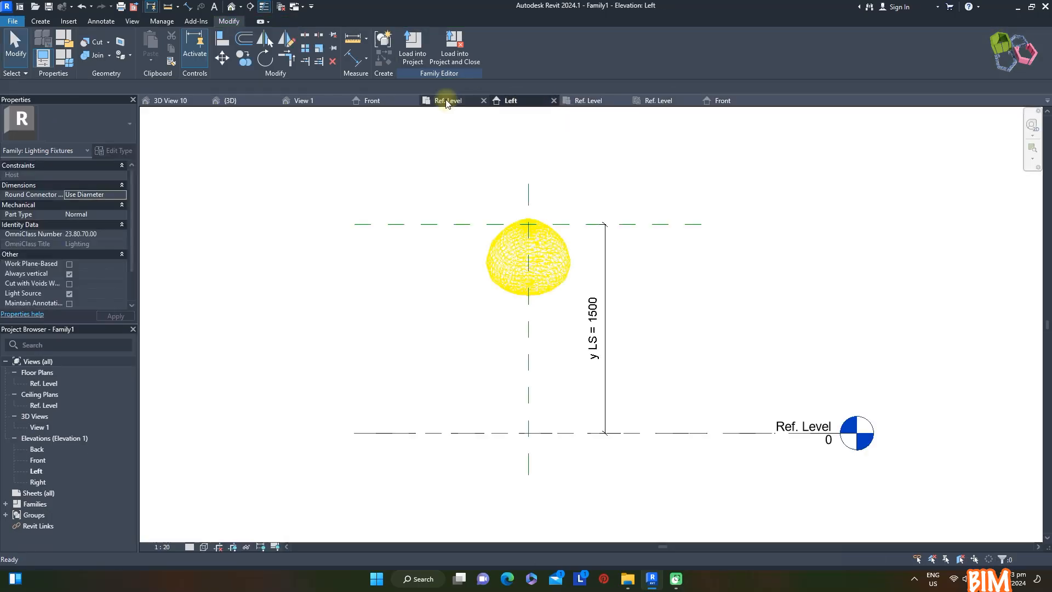
left_click(446, 102)
left_click(616, 100)
left_click(384, 102)
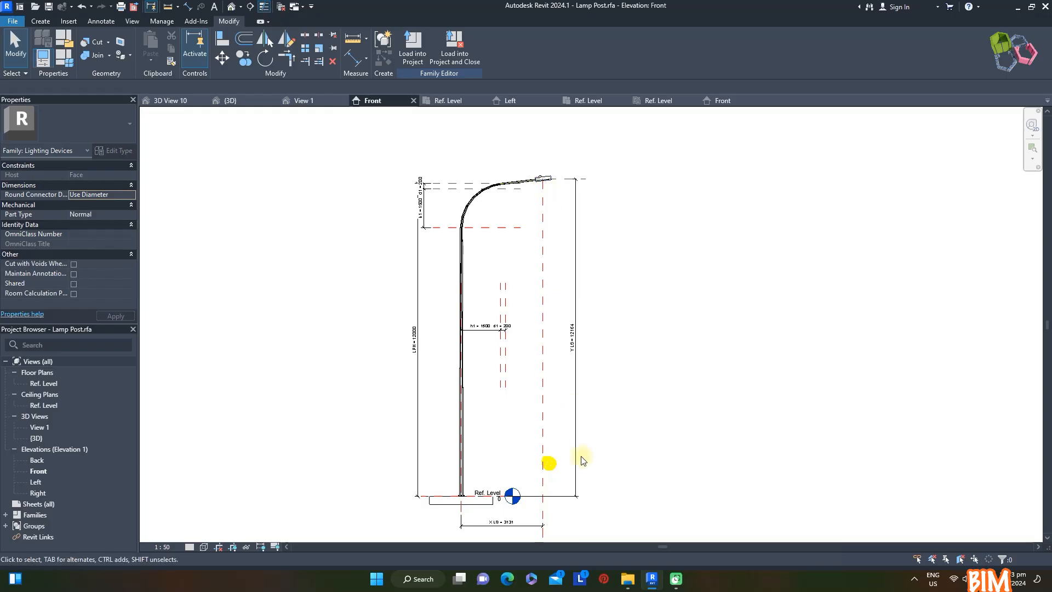
left_click(565, 468)
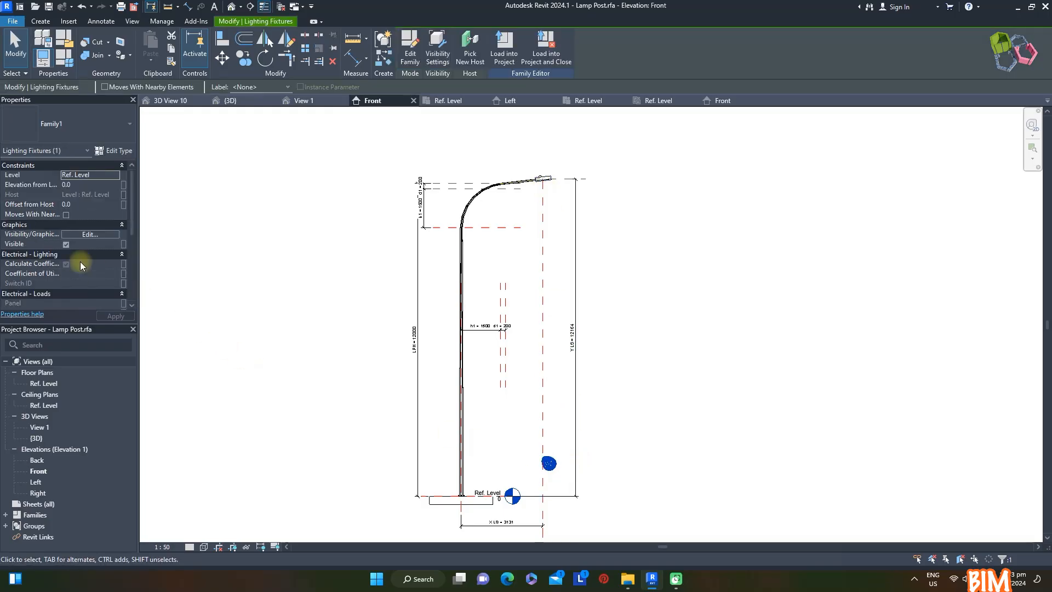
left_click(115, 152)
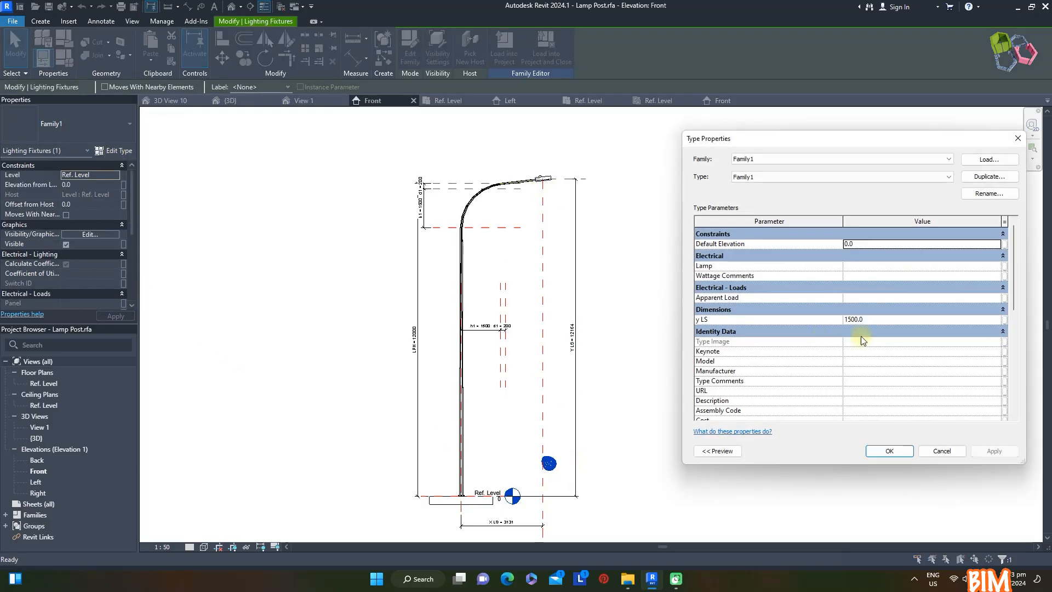
left_click(1005, 320)
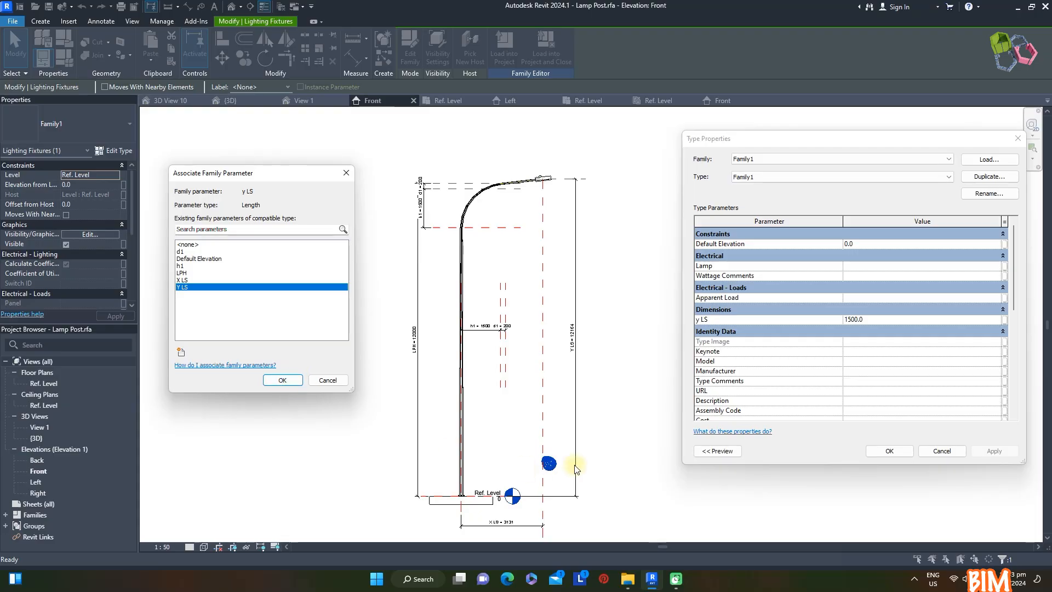
left_click(282, 381)
left_click(995, 451)
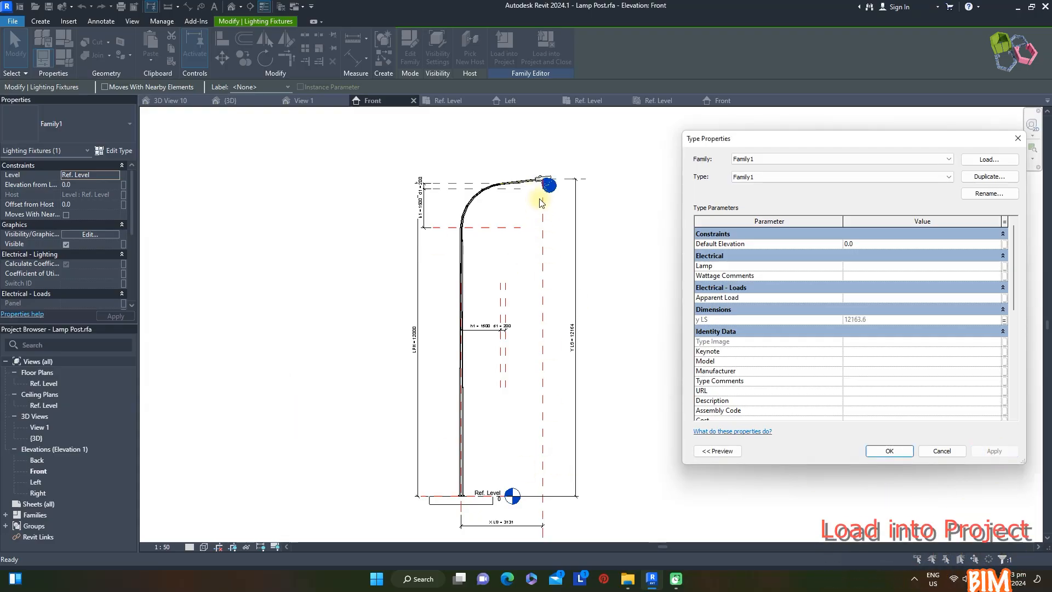
left_click(889, 451)
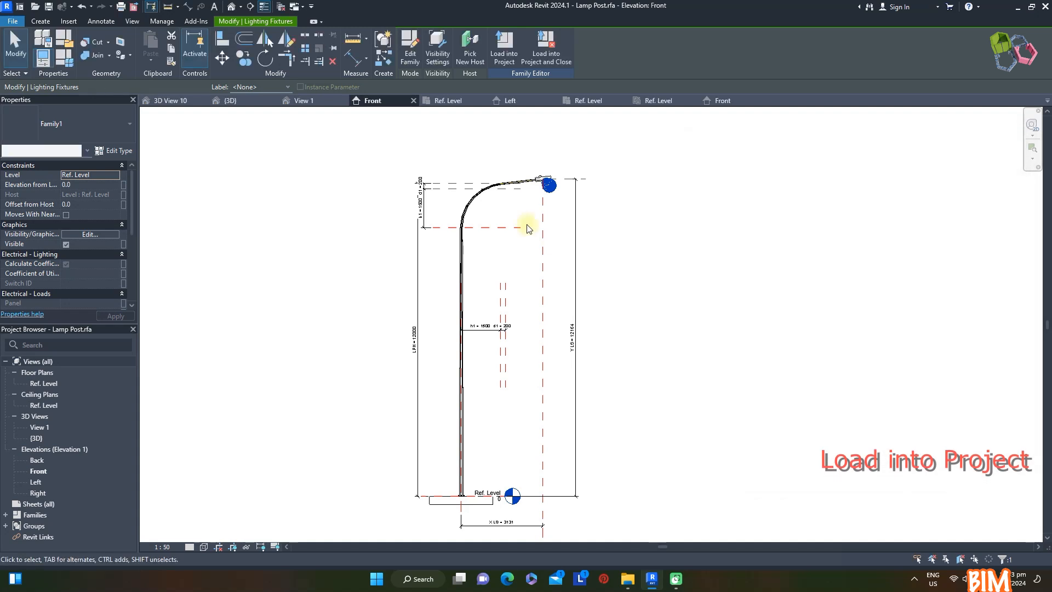
left_click(571, 189)
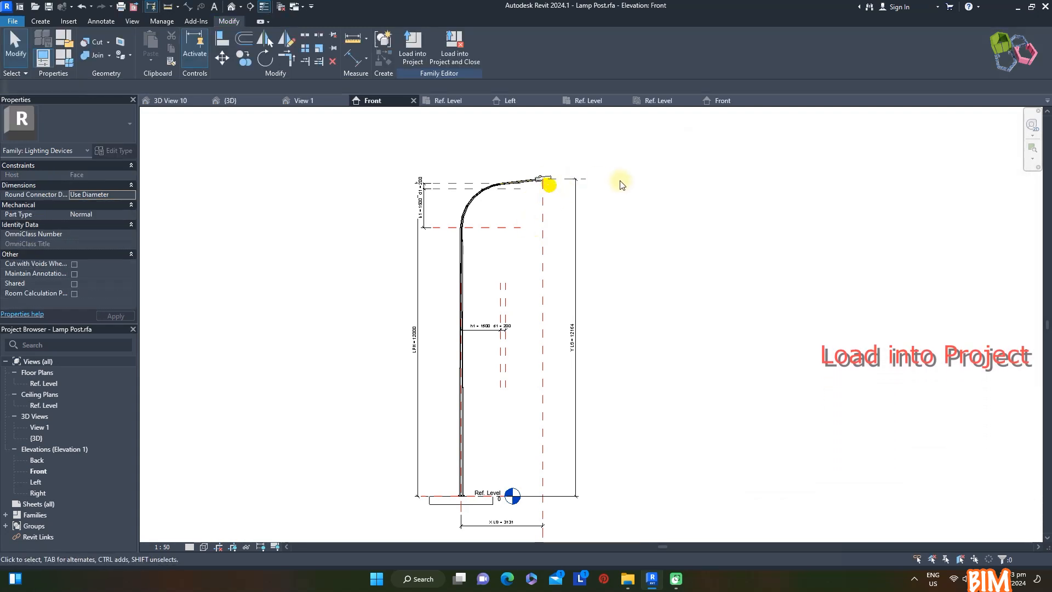
Load the Lamp Post family into the Covered High and Low LinkWay-M&E-EL project, overwriting the existing version
left_click(413, 48)
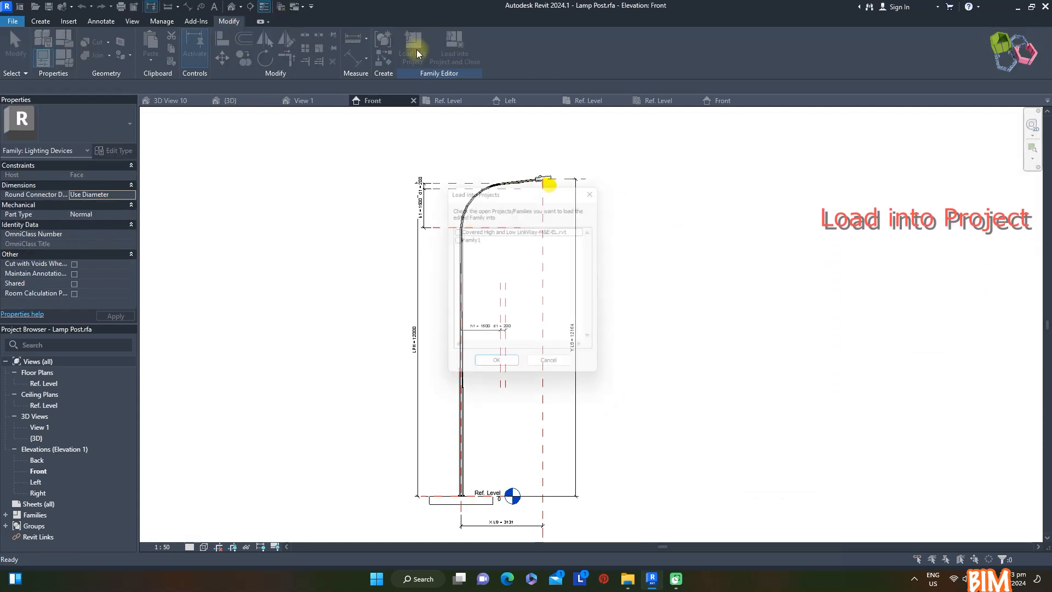
left_click(455, 228)
left_click(497, 369)
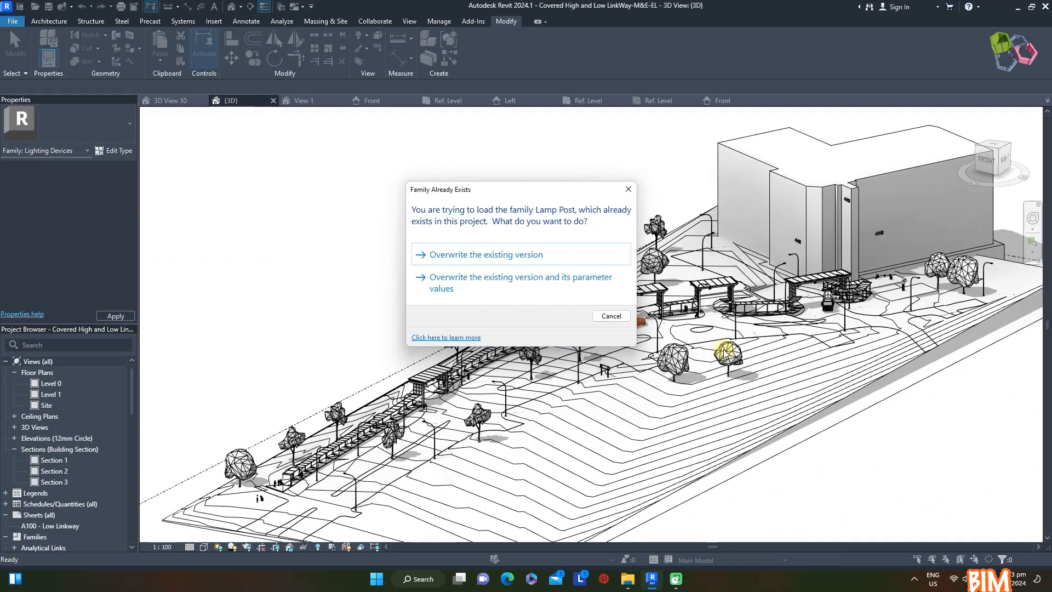
left_click(459, 256)
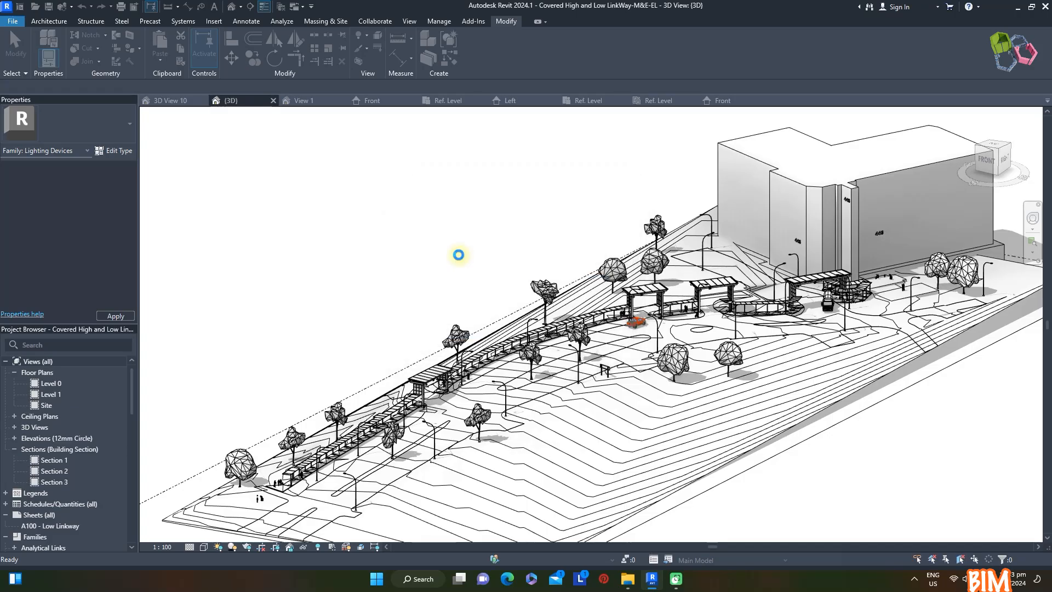
Render the {3D} view at High quality with the Exterior: Artificial only lighting scheme and the Sky: Few Clouds background
left_click(407, 22)
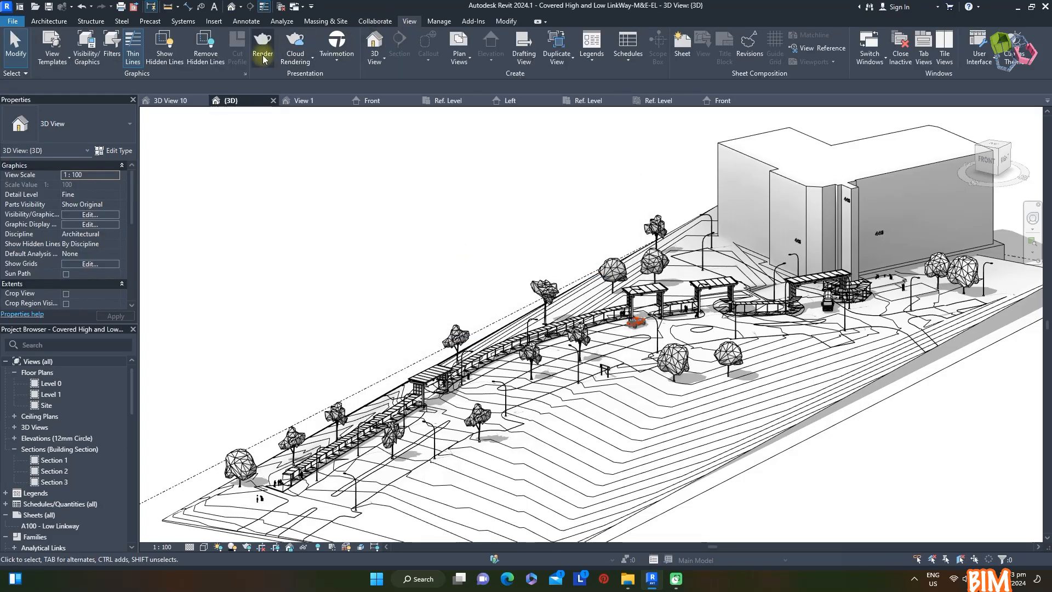
left_click(263, 54)
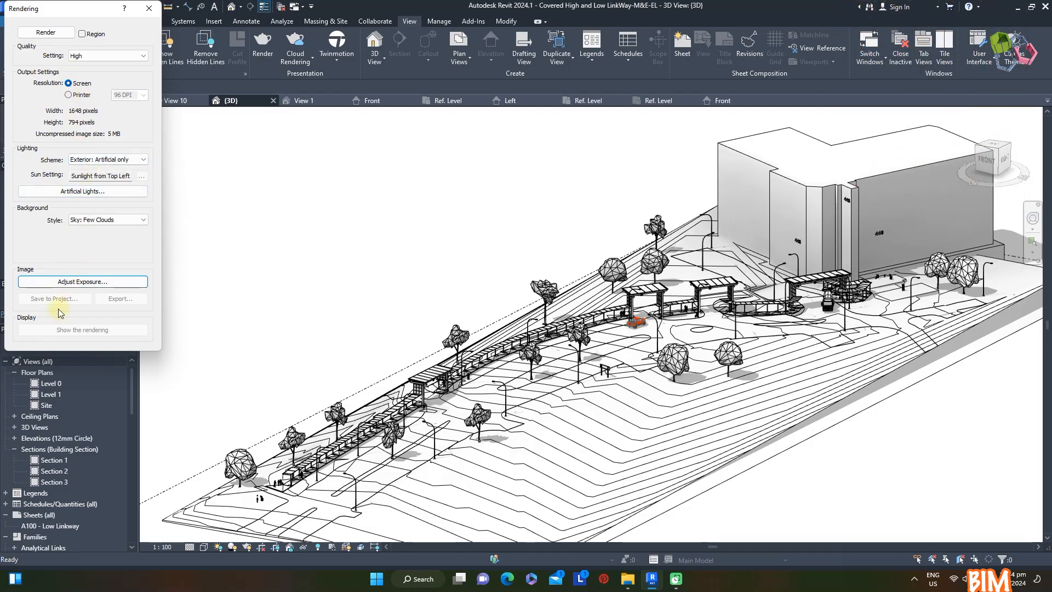
left_click(46, 33)
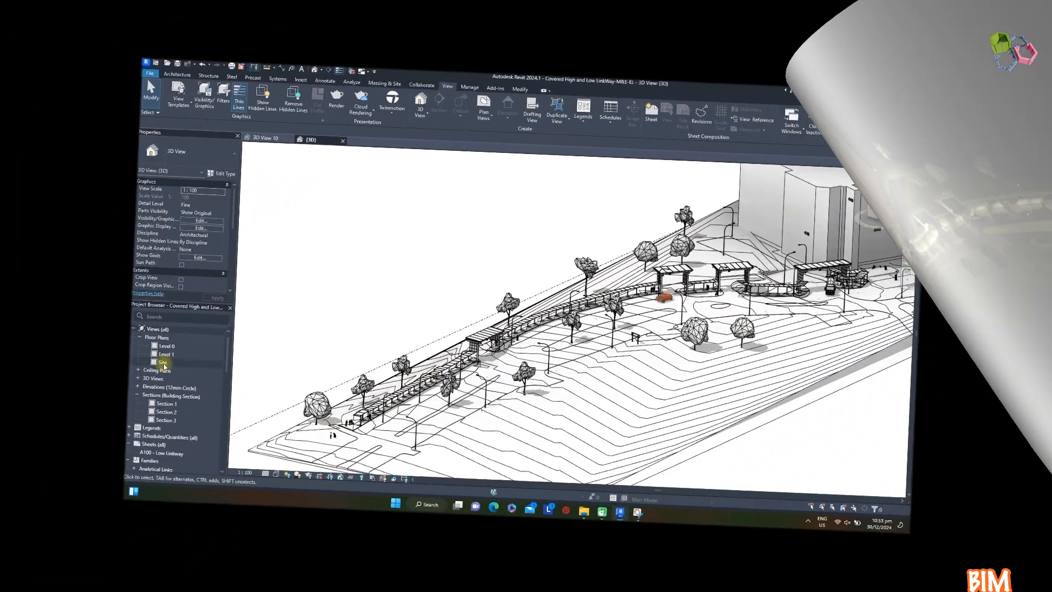
Create a new camera view from the Site floor plan looking at the covered linkway
left_click(164, 364)
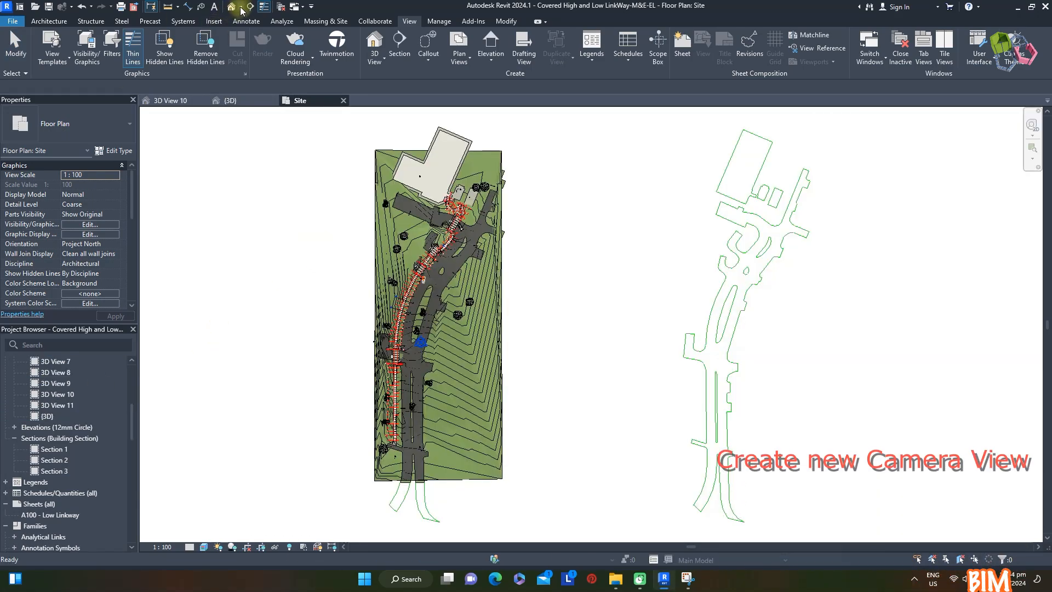
left_click(241, 7)
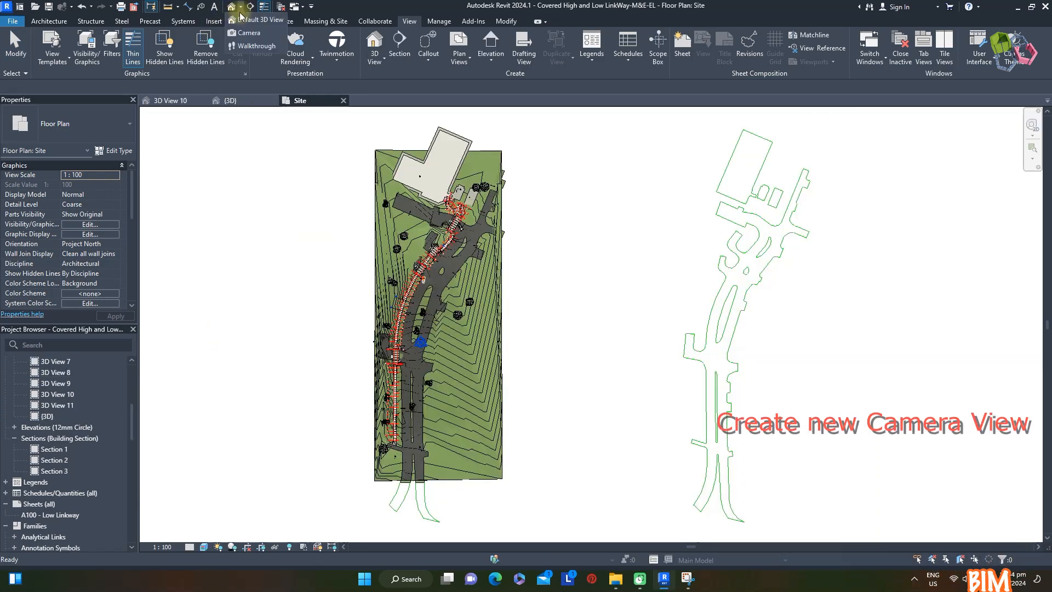
left_click(253, 34)
left_click(500, 183)
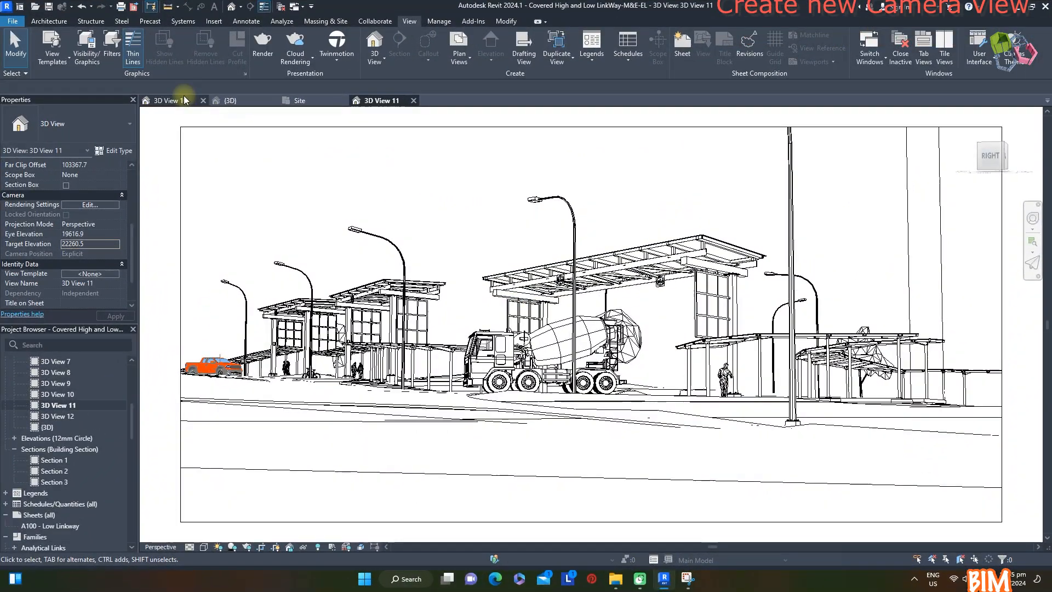
Render 3D View 11 and set its exposure value to 0.75 and its white point to 4988.8
left_click(263, 41)
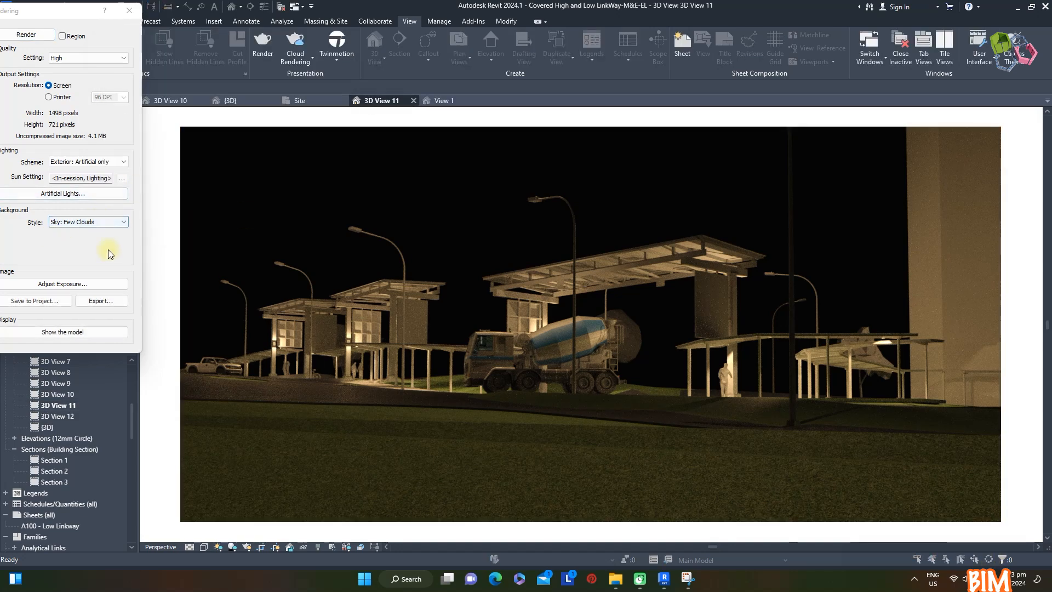
left_click(83, 284)
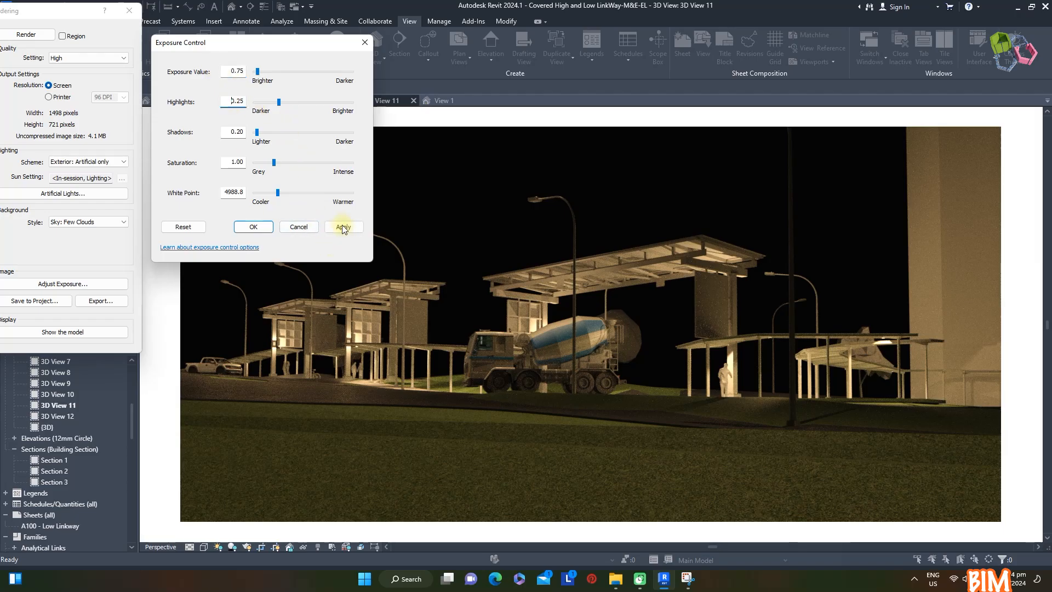
left_click(258, 227)
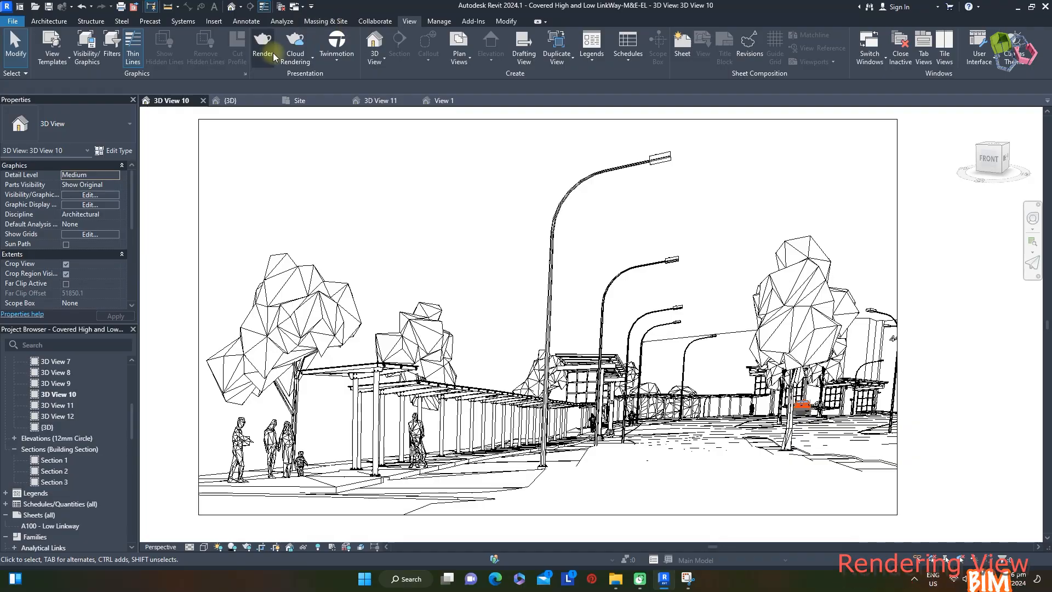
Render 3D View 10 at High quality with Exterior: Artificial only lighting and open its exposure adjustment
left_click(319, 86)
left_click(30, 37)
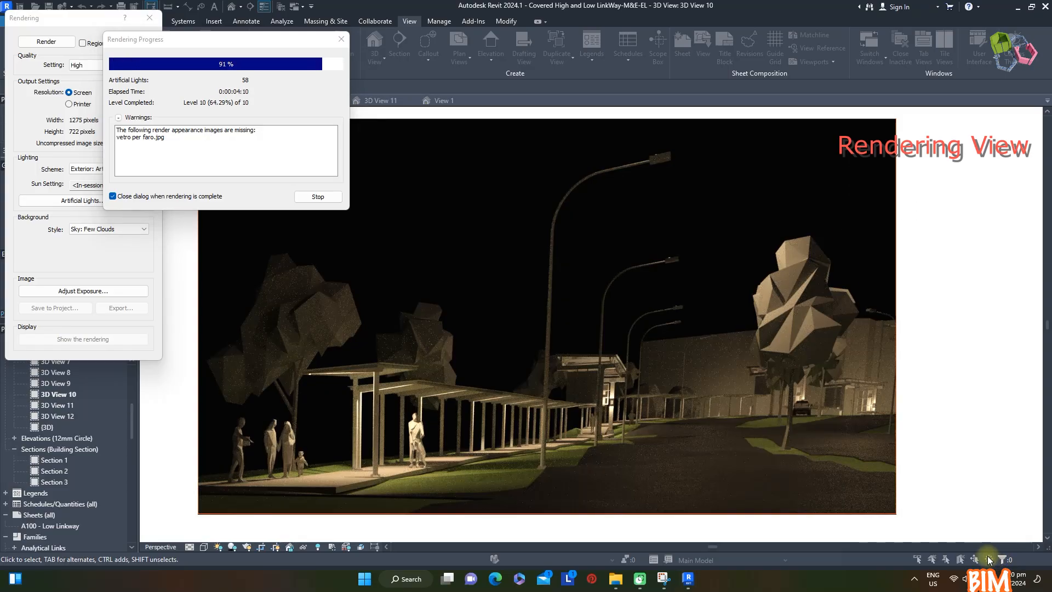
left_click(83, 291)
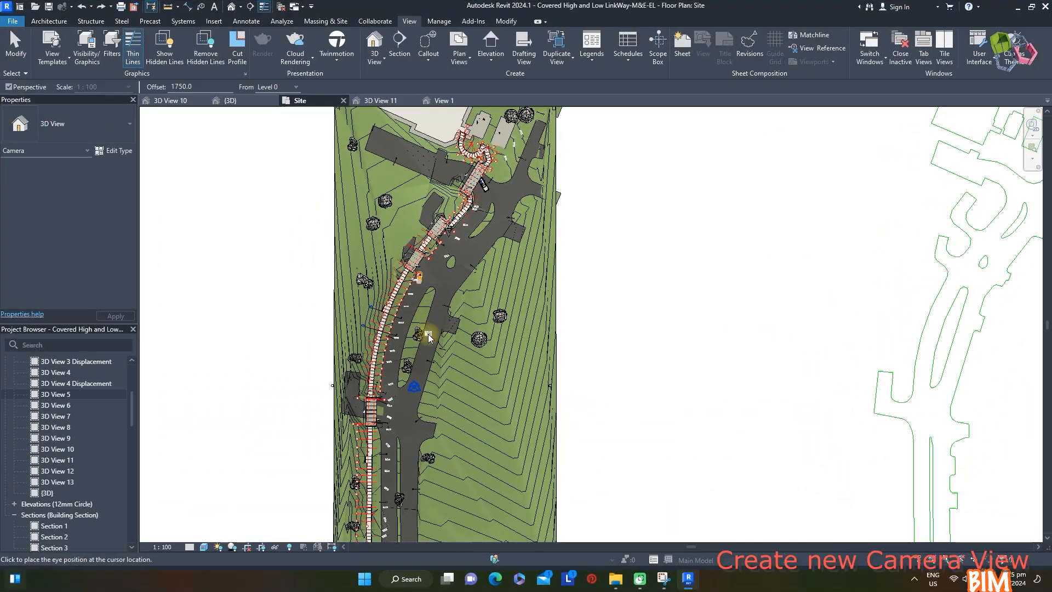
Place a new camera on the Site plan's road aimed across the linkway, and open the new view's rendering settings
left_click(441, 321)
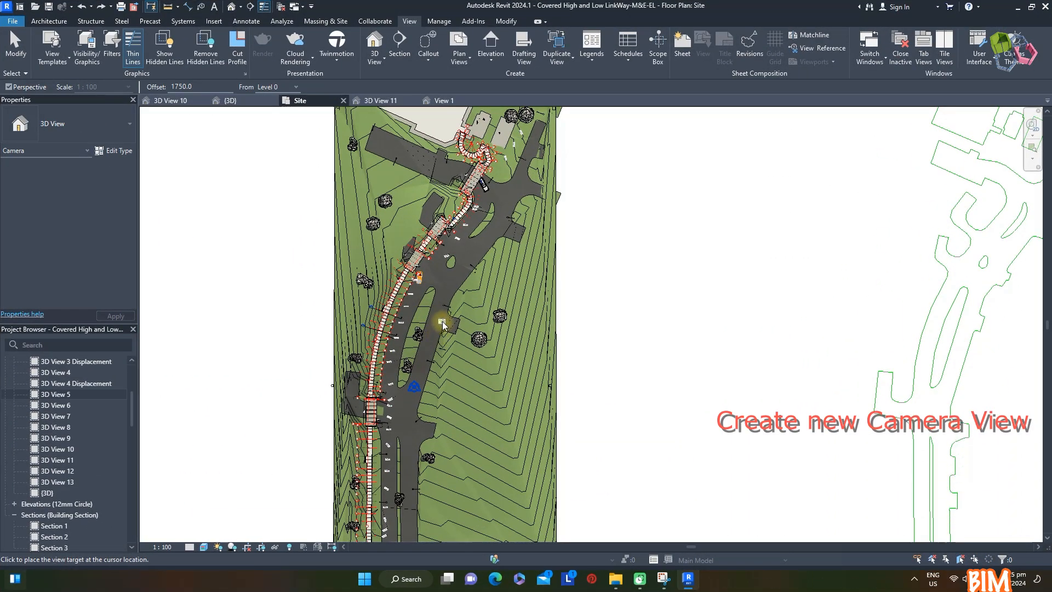
left_click(390, 193)
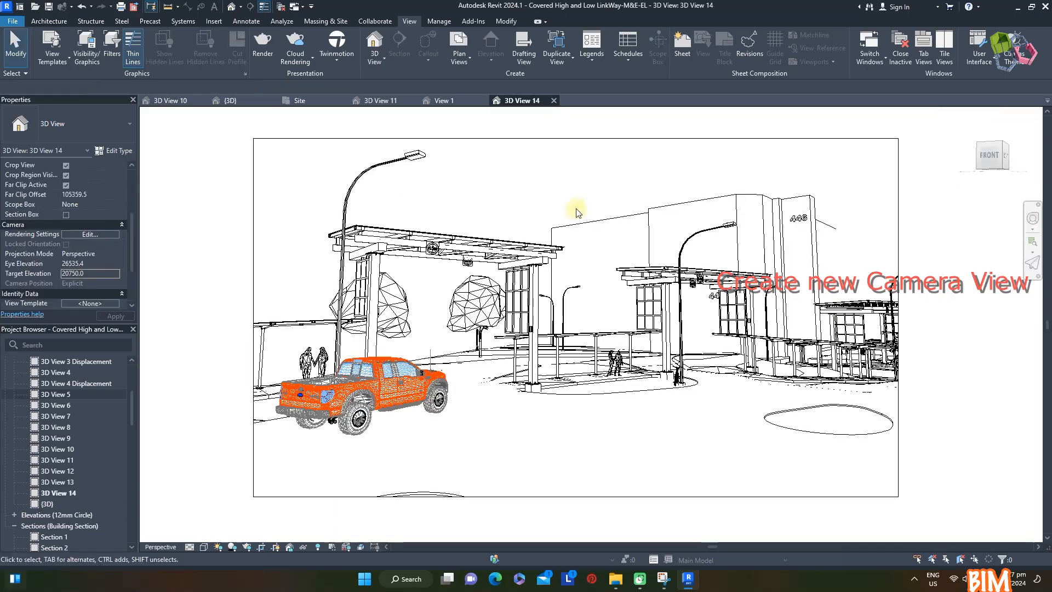
left_click(89, 234)
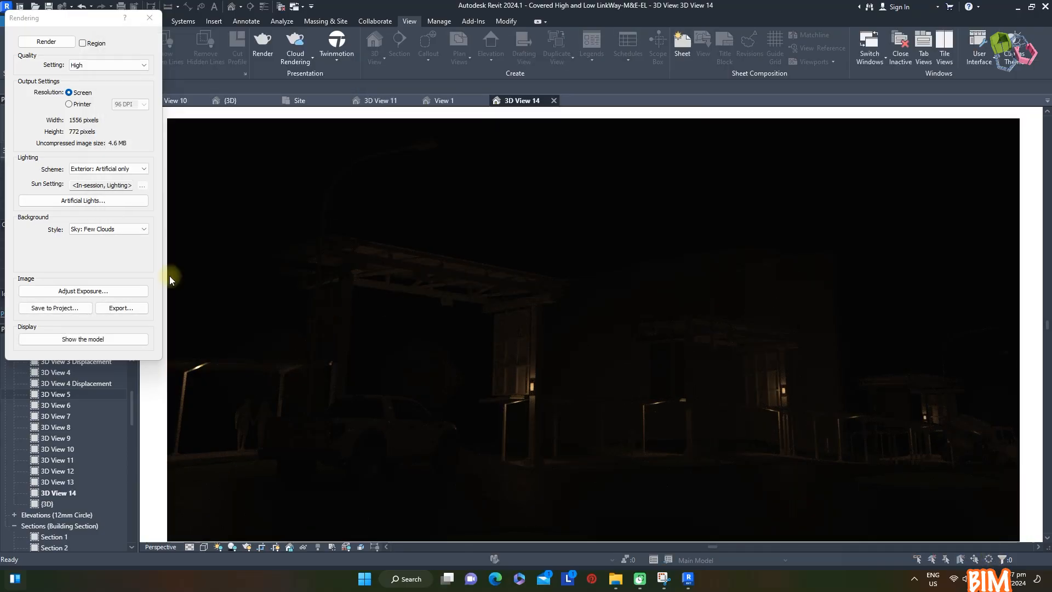
Brighten the rendering of 3D View 14 by lowering its exposure value to 2.48, and reduce it slightly further
left_click(83, 291)
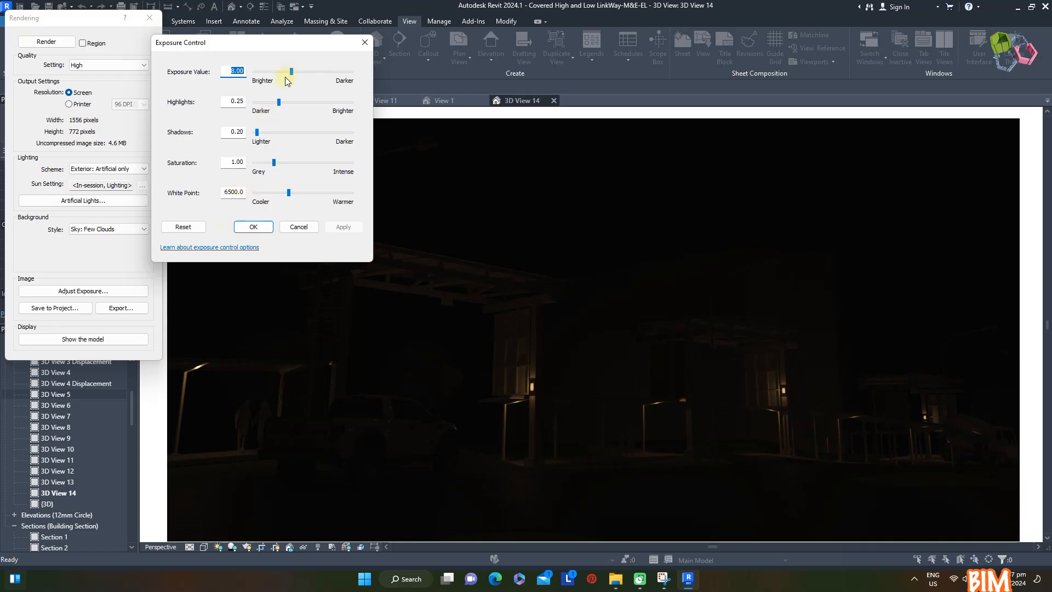
left_click(344, 227)
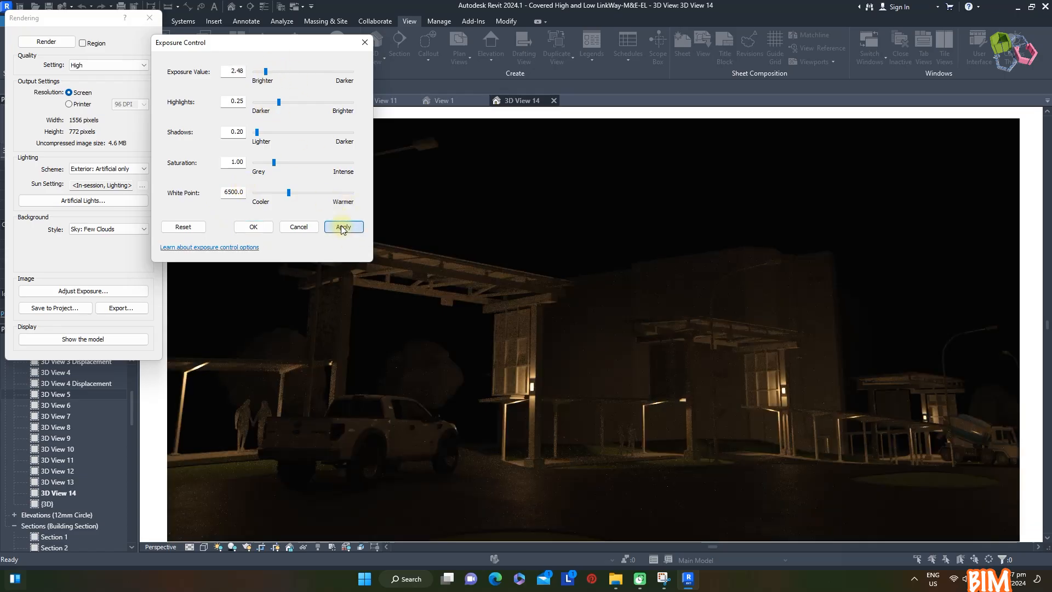
left_click(344, 227)
left_click_drag(262, 77, 260, 76)
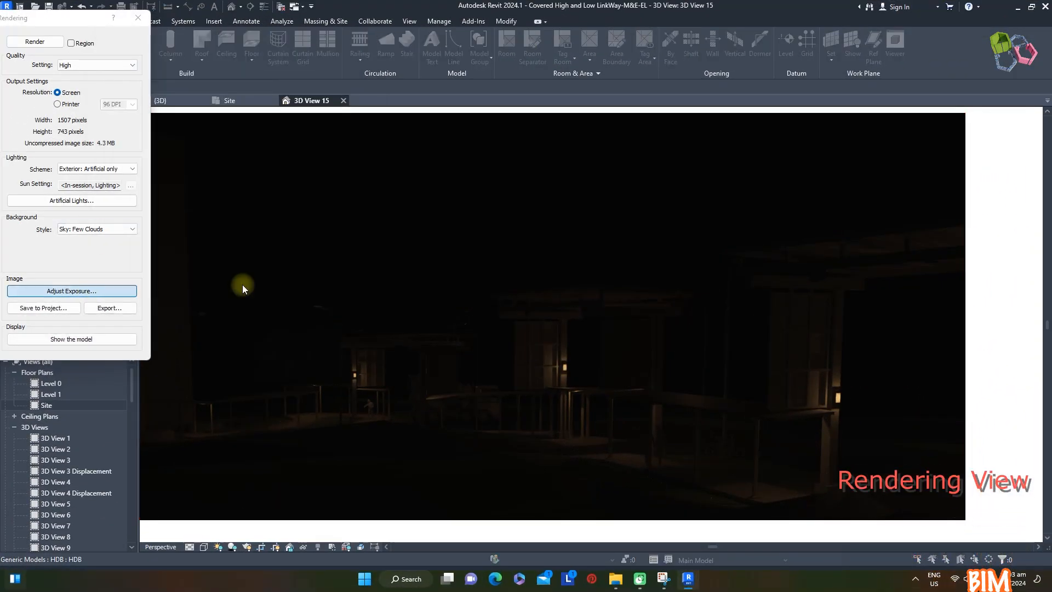
Set the exposure value of 3D View 15's rendering to 1.65 and shift its white point toward warmer
left_click(71, 291)
left_click(343, 227)
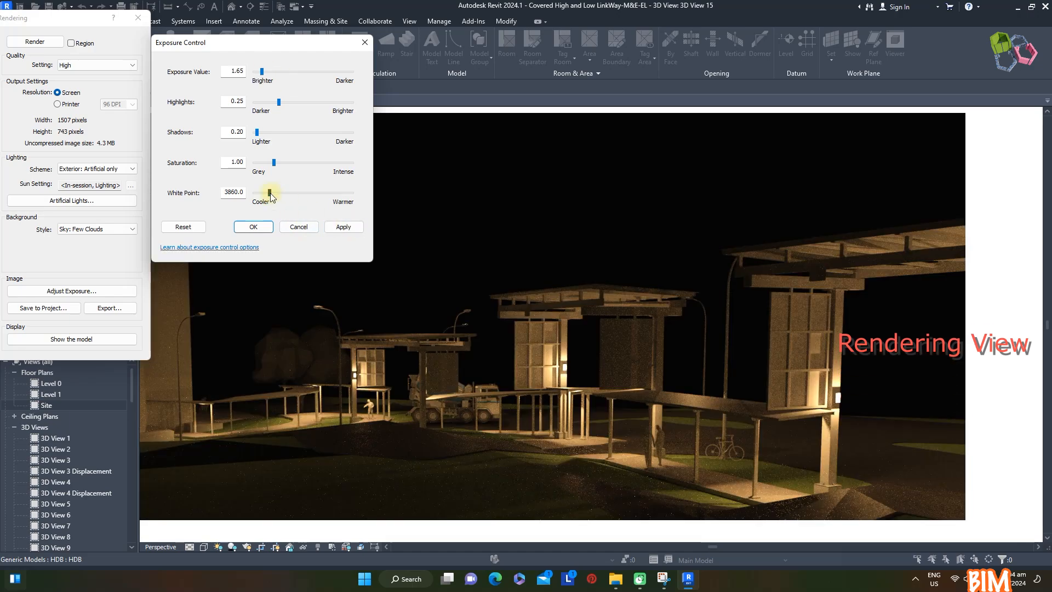
left_click_drag(271, 193, 304, 203)
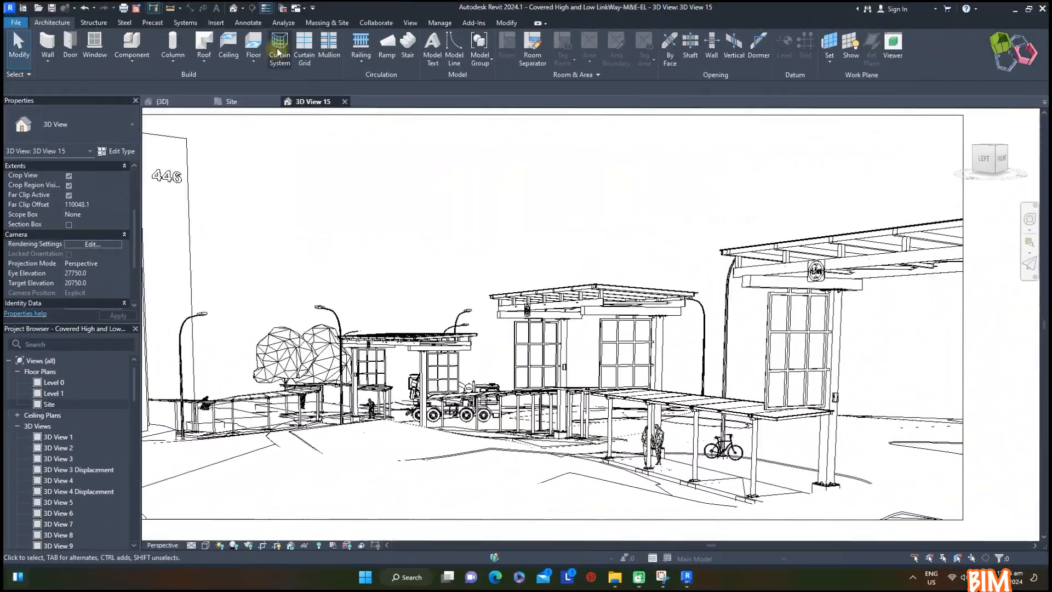
Try rendering 3D View 17 at High quality with the Exterior: Sun and Artificial lighting scheme, and stop the rendering partway
left_click(399, 23)
left_click(262, 44)
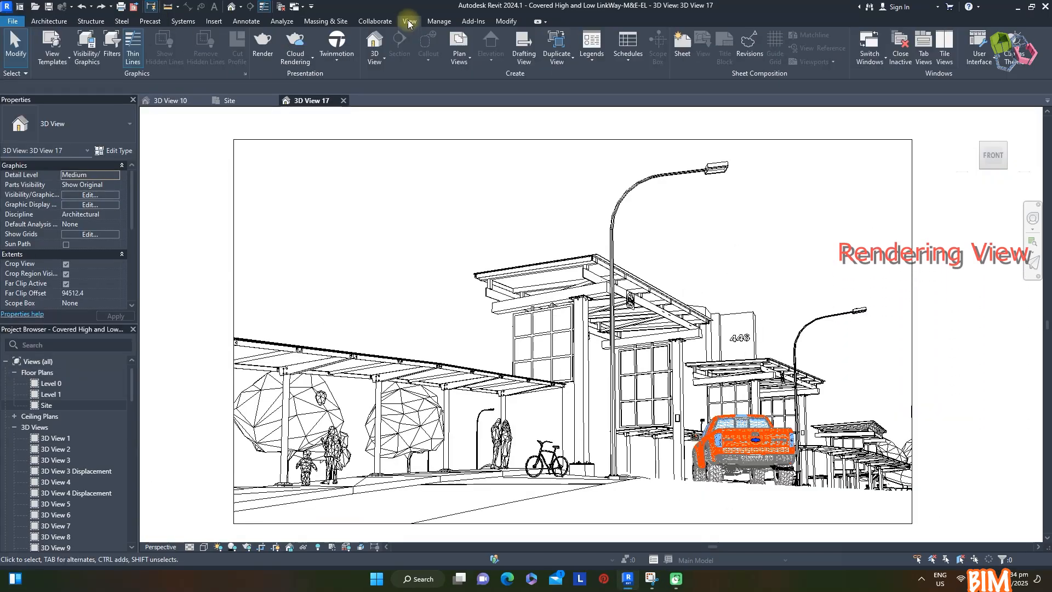
left_click(262, 44)
left_click(122, 160)
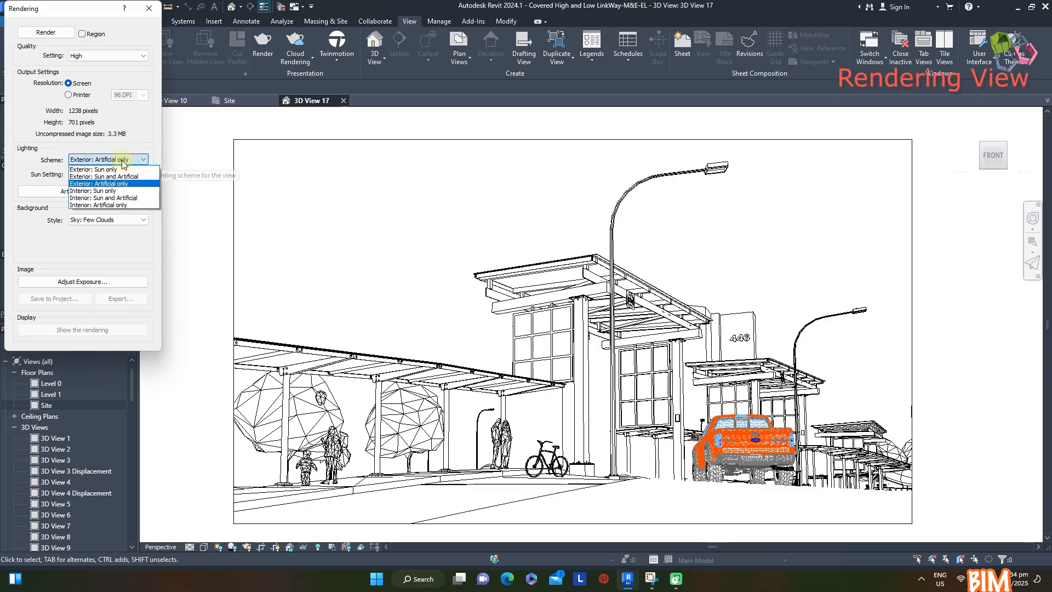
left_click(124, 175)
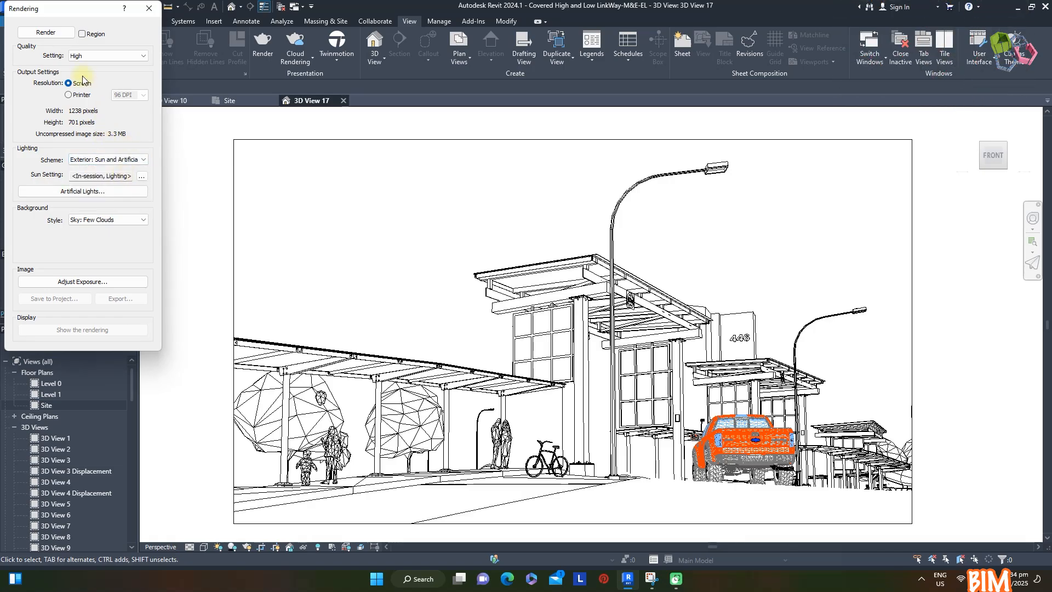
left_click(60, 33)
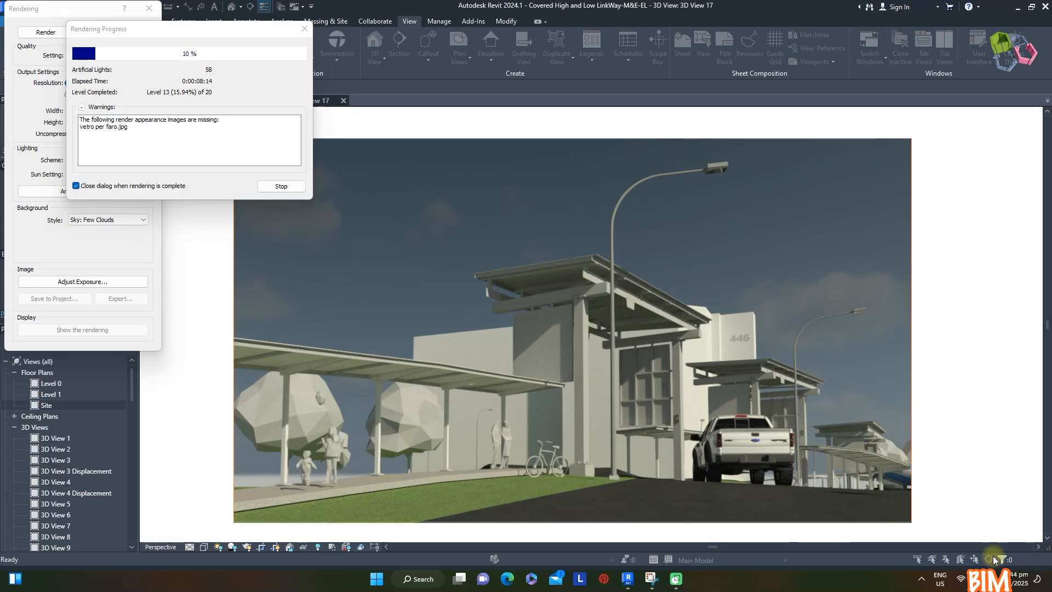
left_click(281, 186)
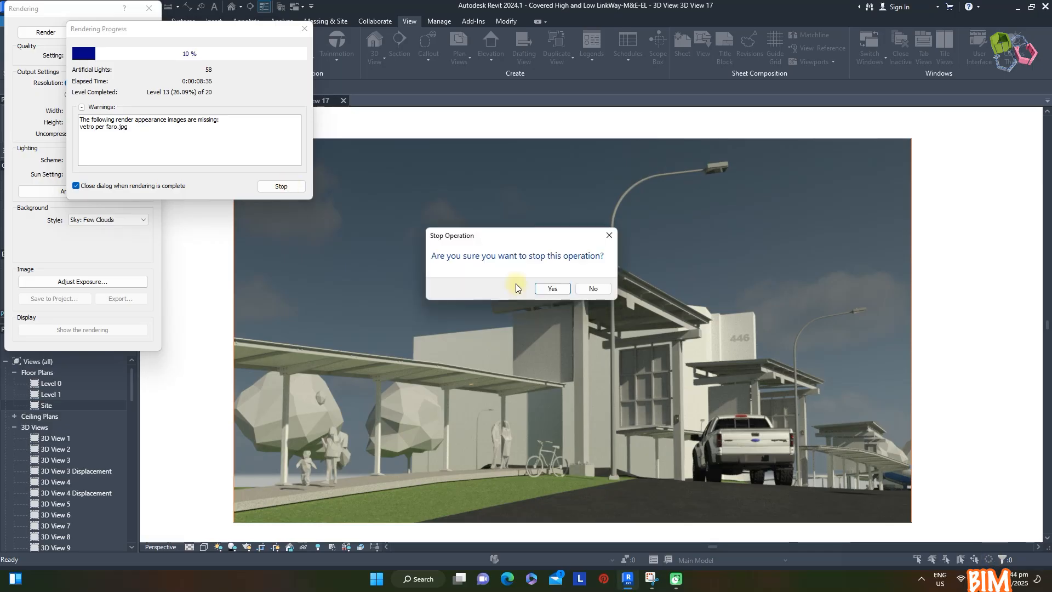
left_click(543, 286)
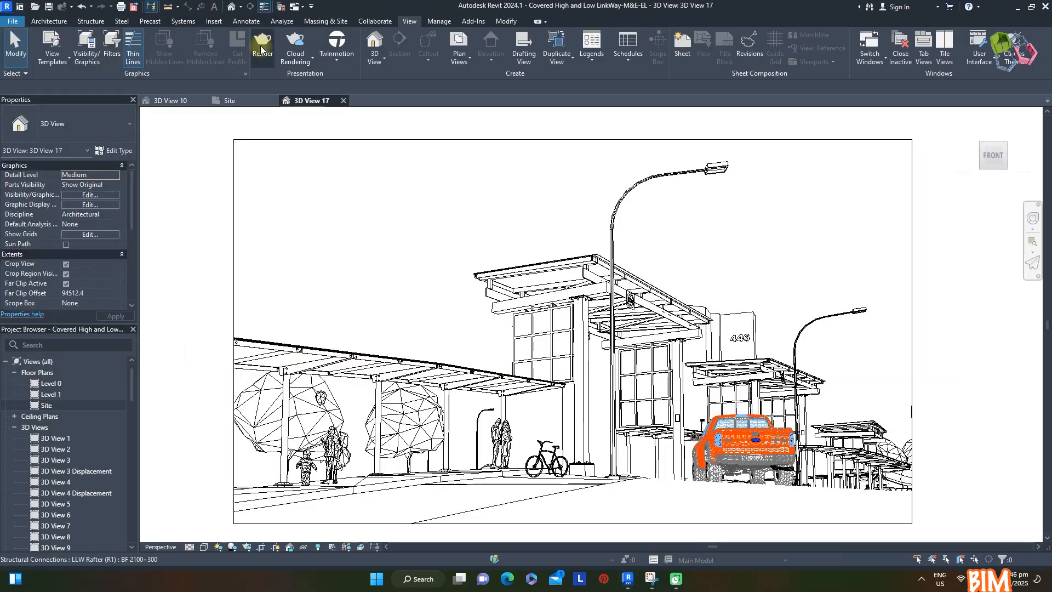
Render 3D View 17 at High quality with the Exterior: Artificial only lighting scheme
left_click(262, 44)
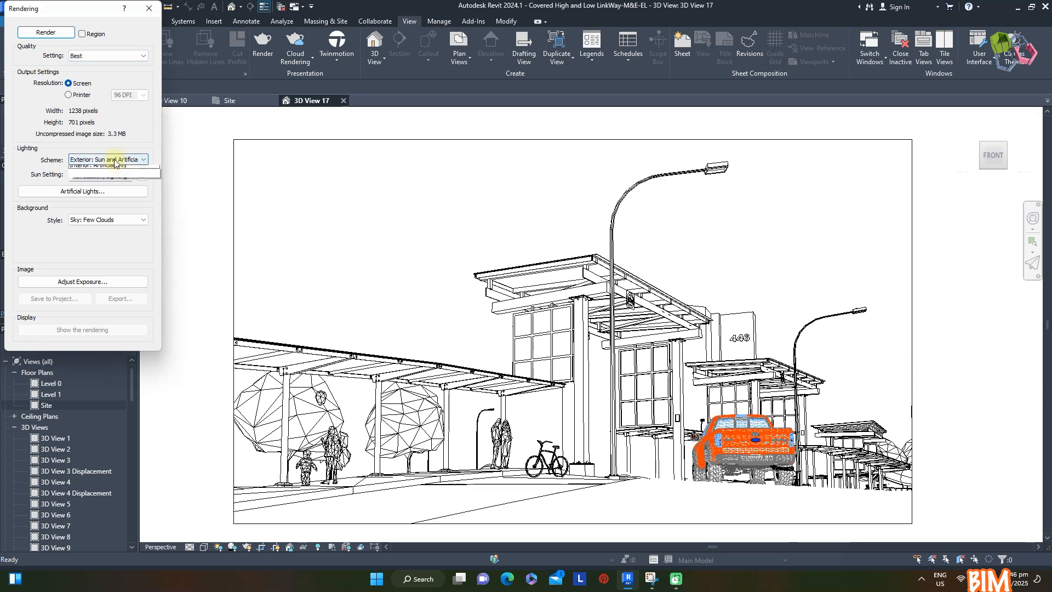
left_click(107, 160)
left_click(118, 183)
left_click(90, 56)
left_click(92, 80)
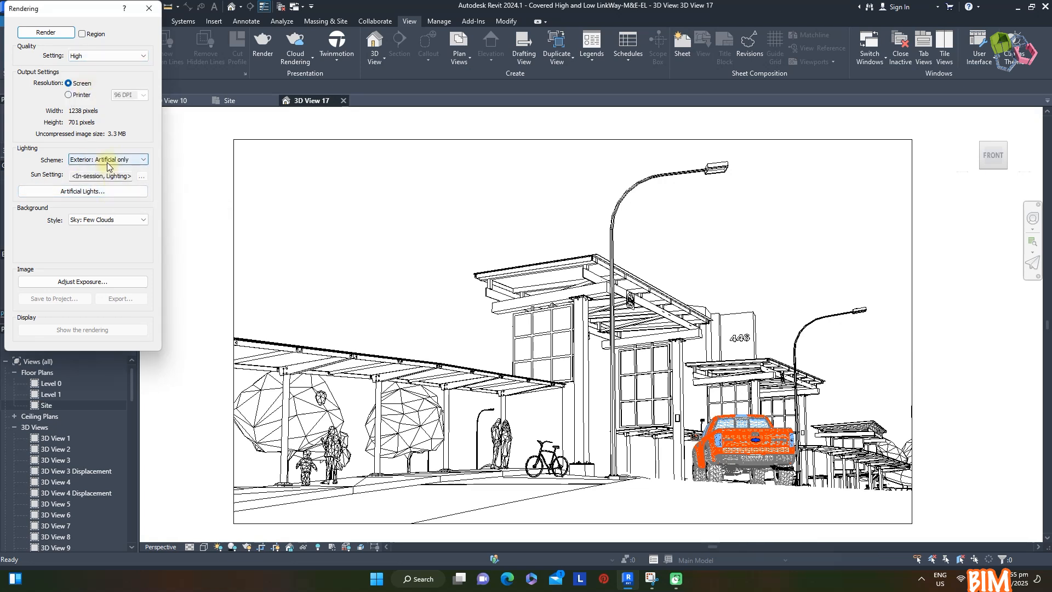
left_click(45, 32)
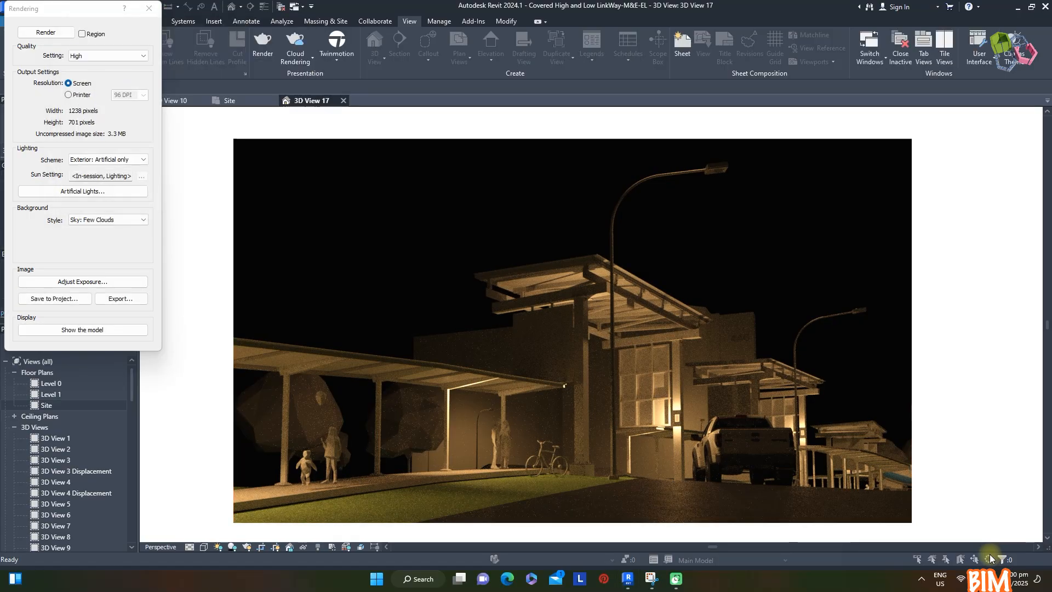
Brighten the night rendering of 3D View 17 slightly by lowering its exposure value, and apply the adjustment
left_click(83, 281)
left_click_drag(168, 149, 165, 150)
left_click(250, 306)
left_click(161, 306)
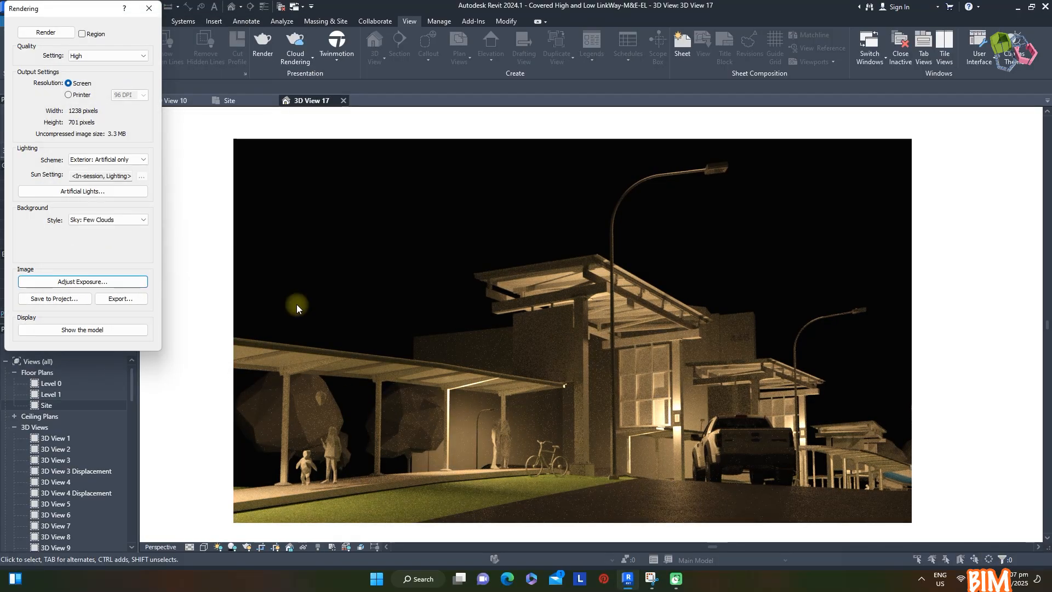